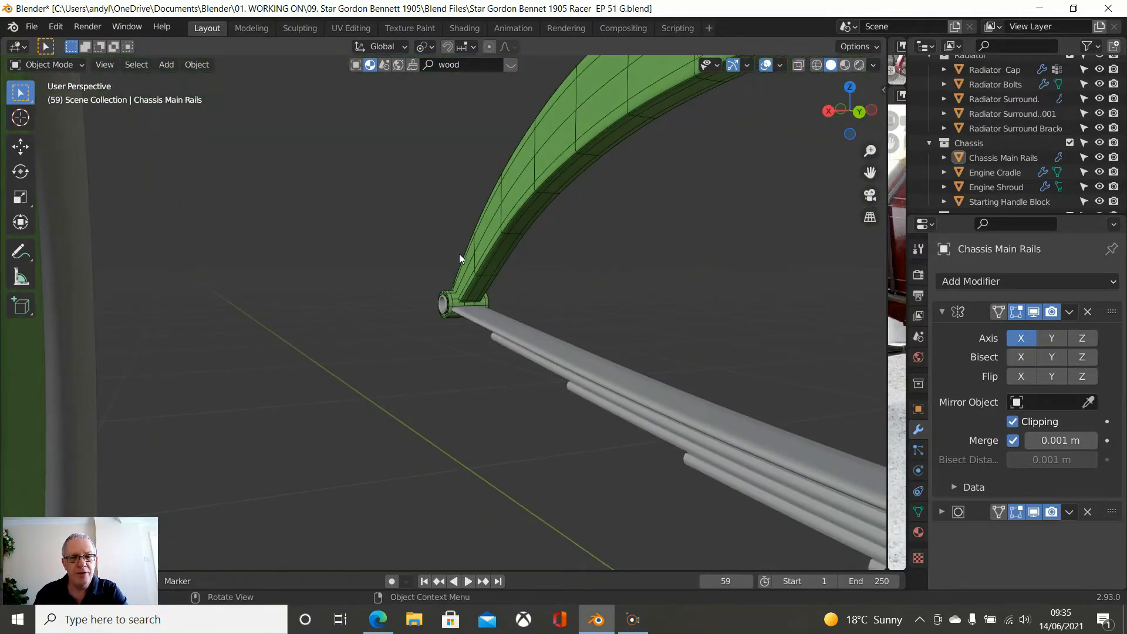
Step: Examine how the front leaf spring meets the chassis rail's front eye and where its rear end sits beneath the rail
scroll(489, 262, up, 8)
middle_drag(534, 257, 652, 290)
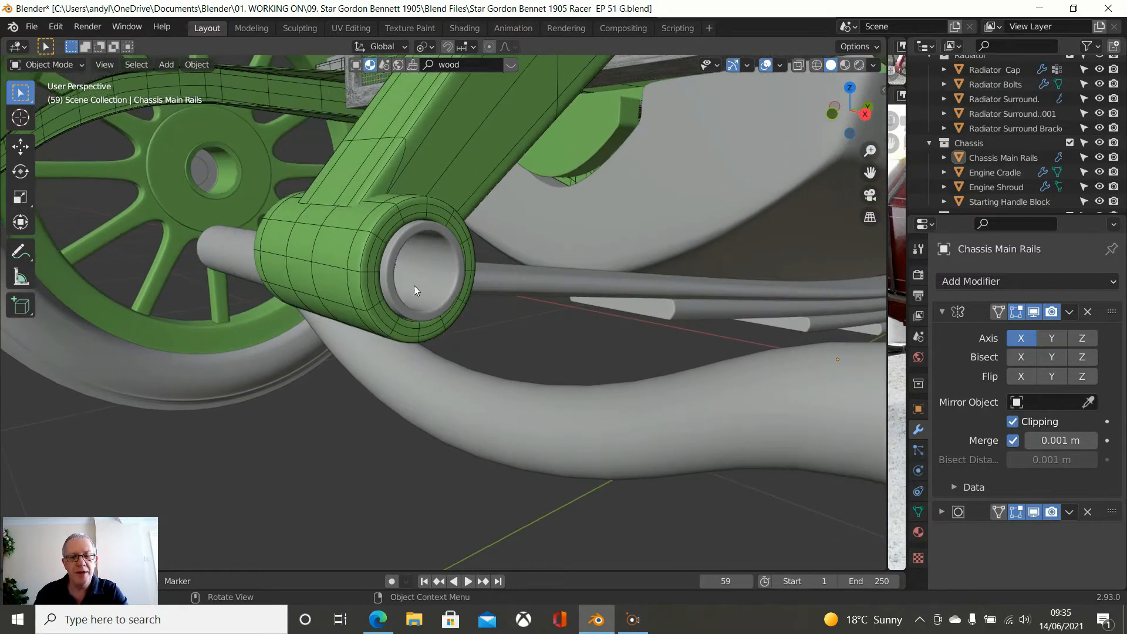
scroll(413, 265, down, 9)
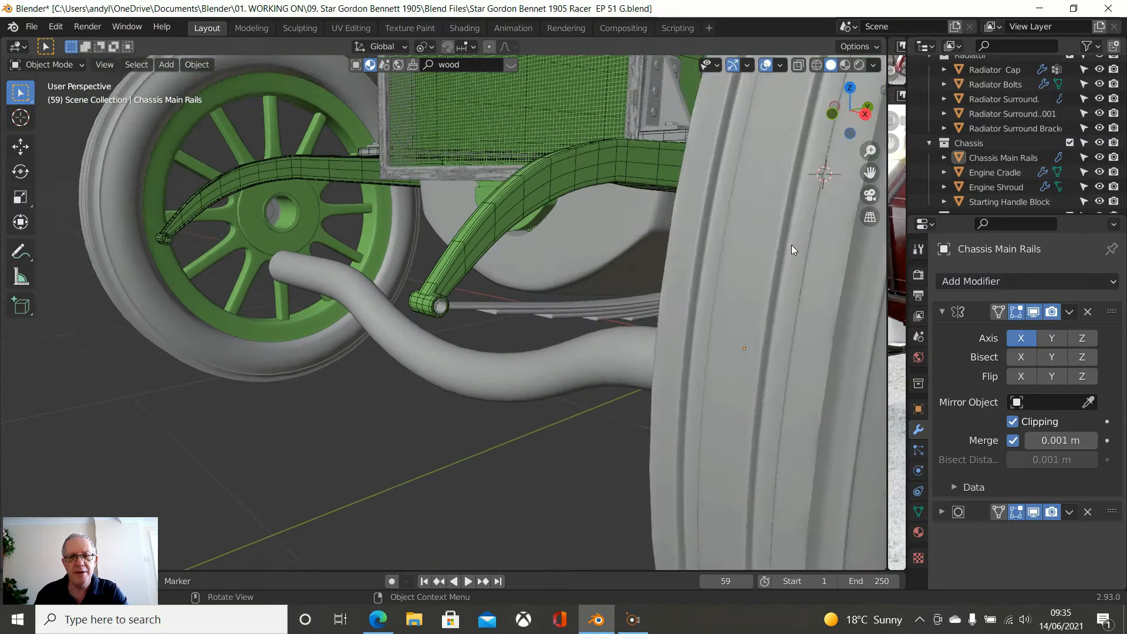
middle_drag(791, 244, 711, 295)
scroll(724, 292, down, 8)
middle_drag(791, 284, 619, 336)
scroll(672, 347, up, 8)
middle_drag(782, 336, 601, 301)
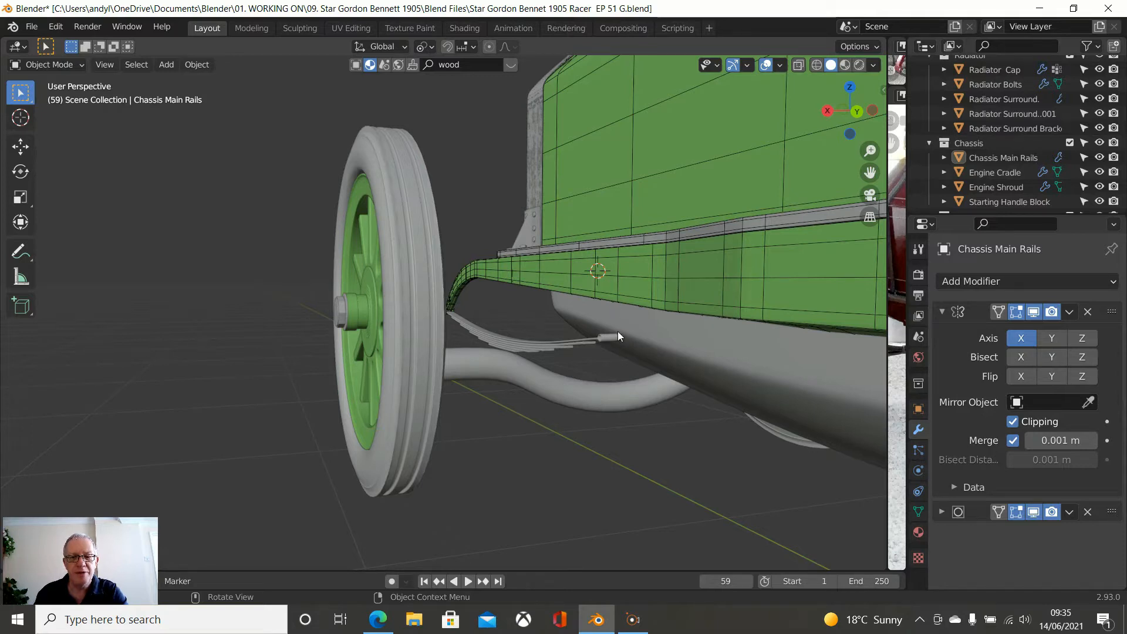
Step: Isolate the Chassis Main Rails and Front Springs objects in local view
click(543, 278)
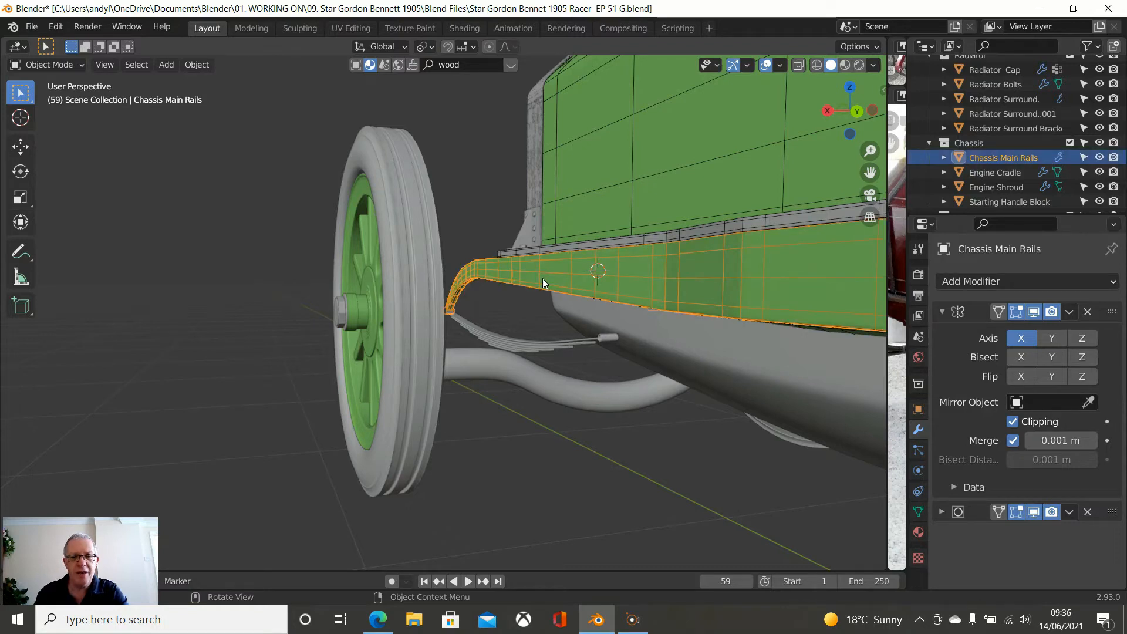
shift+click(550, 348)
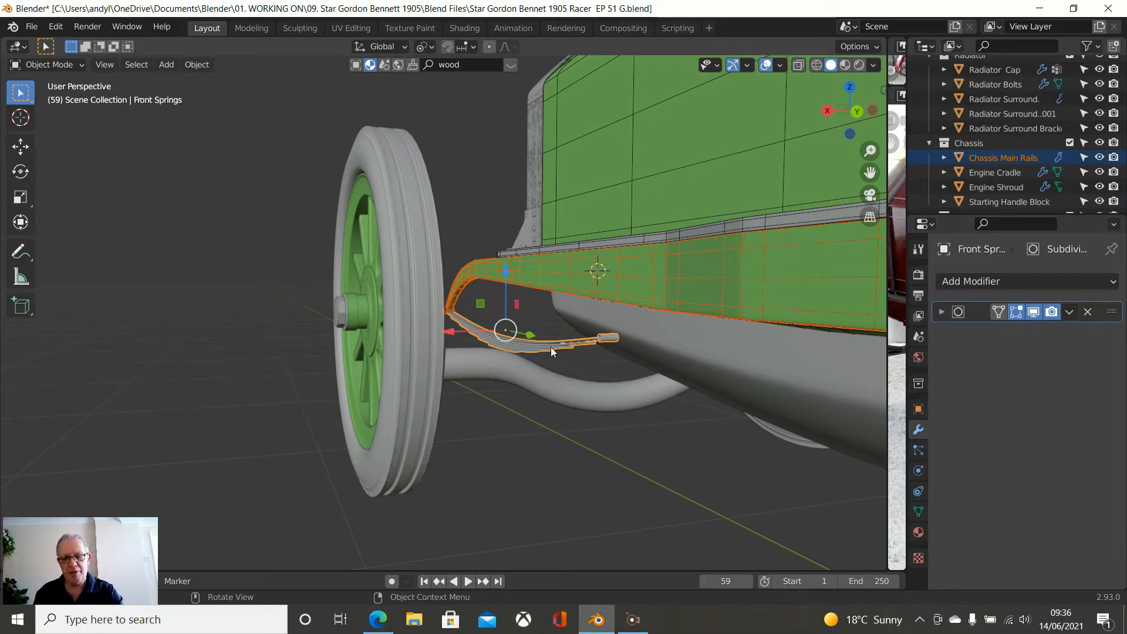
key(KP_Divide)
scroll(551, 347, up, 5)
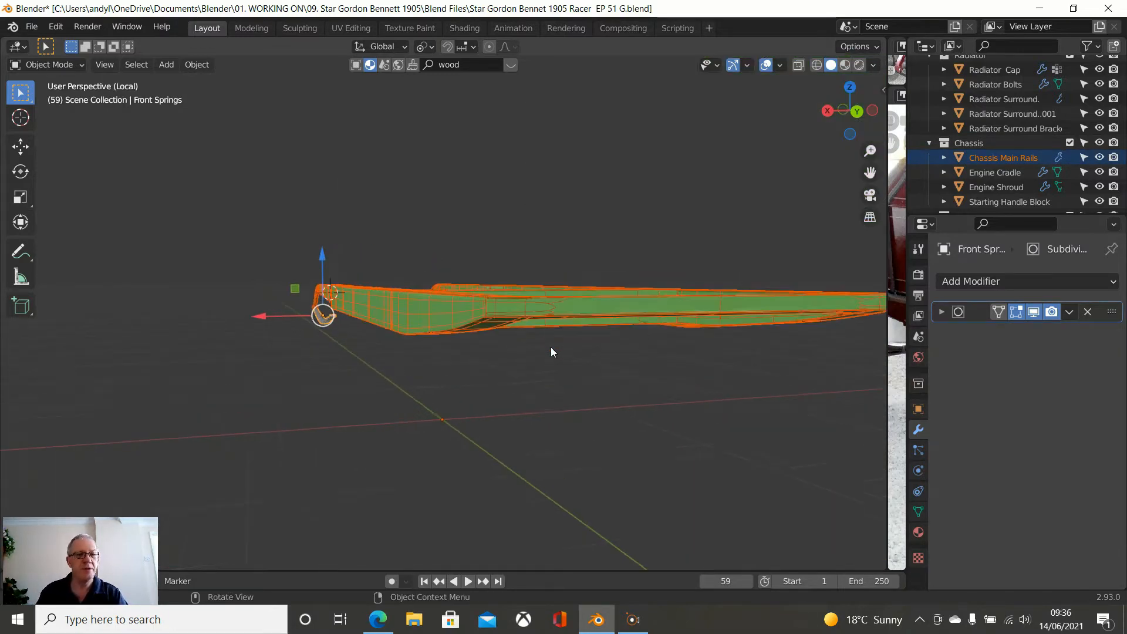
scroll(550, 347, up, 5)
scroll(523, 322, down, 5)
scroll(571, 318, up, 1)
middle_drag(571, 318, 649, 327)
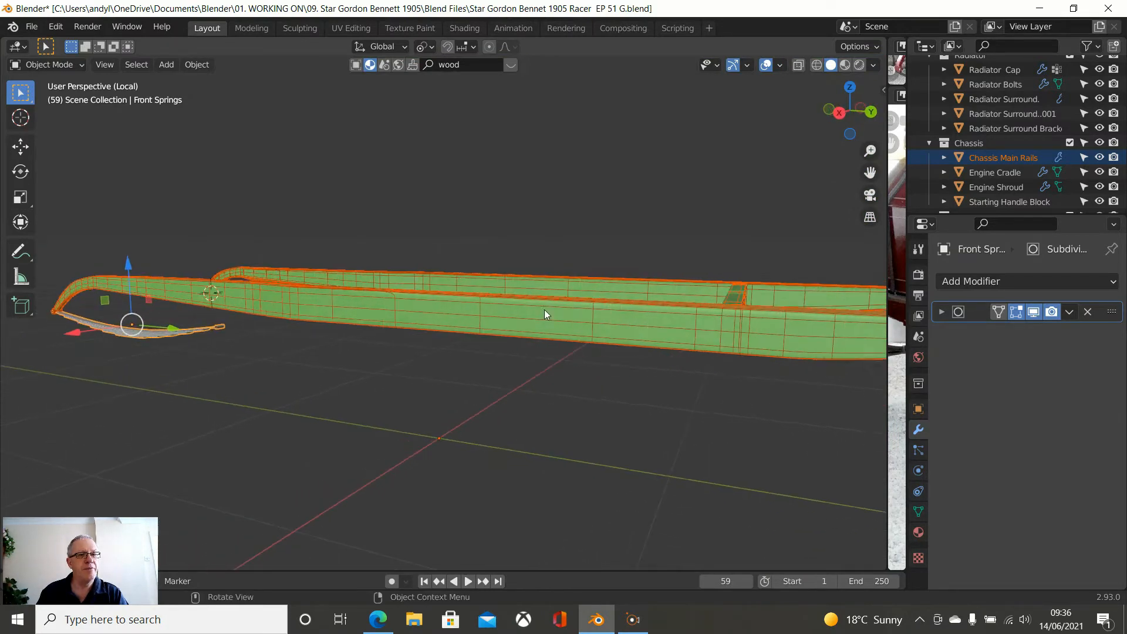
shift+middle_drag(471, 304, 530, 316)
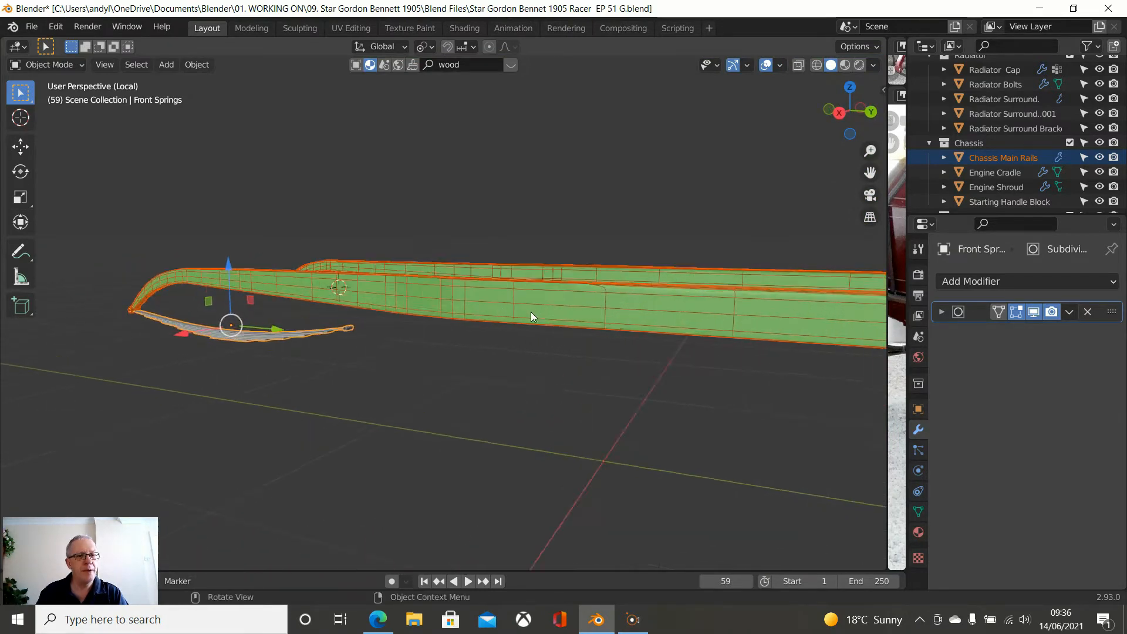
scroll(531, 316, up, 2)
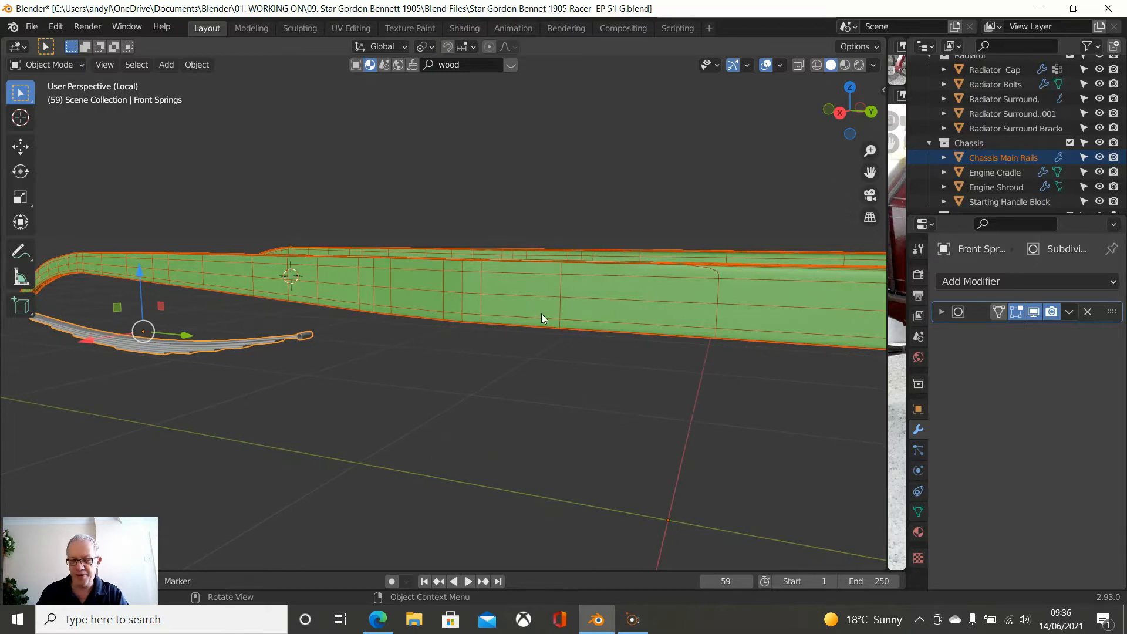
Step: In the right orthographic view, open the Chassis Main Rails mesh for editing around the area above the spring's rear eye
key(KP_3)
scroll(542, 314, up, 3)
shift+middle_drag(503, 319, 825, 299)
scroll(611, 326, up, 2)
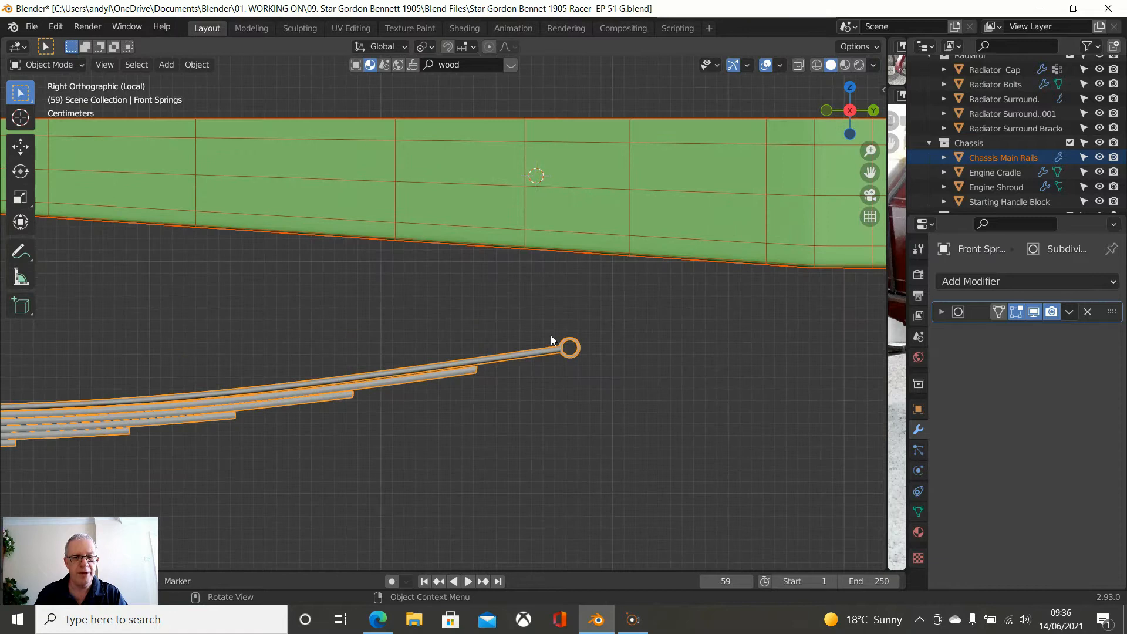
scroll(551, 336, down, 1)
click(597, 252)
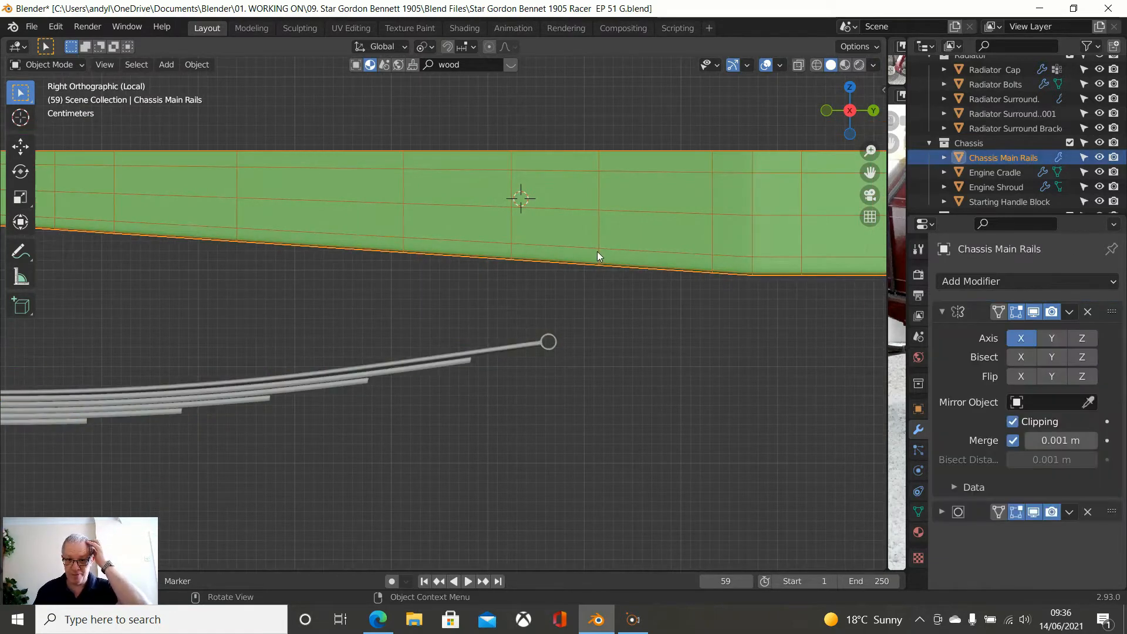
key(Tab)
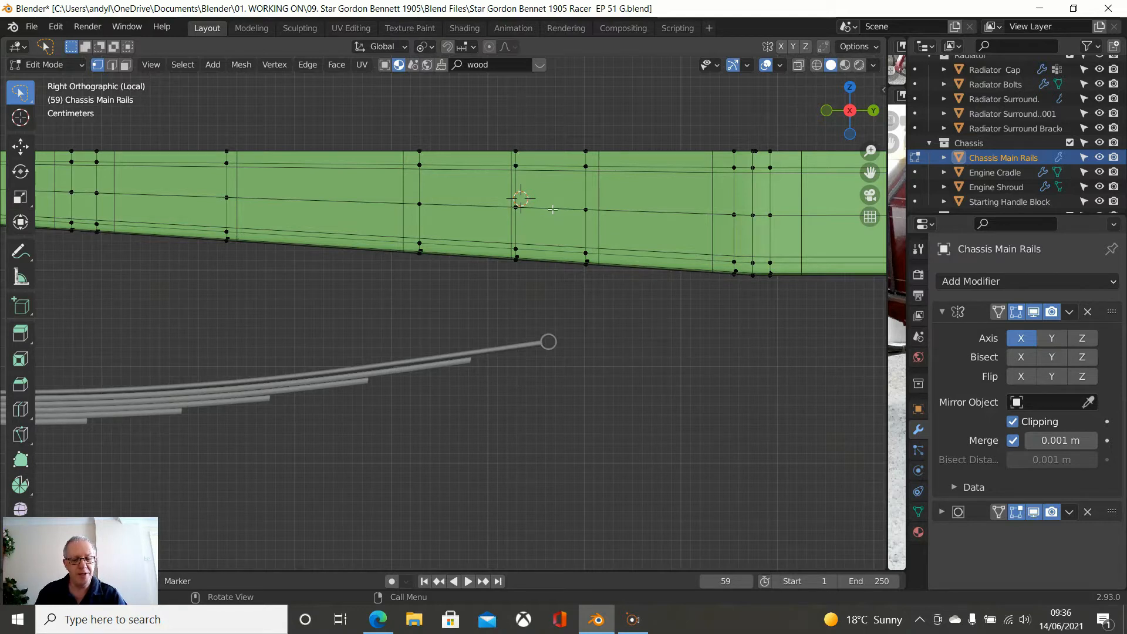
key(ctrl+r)
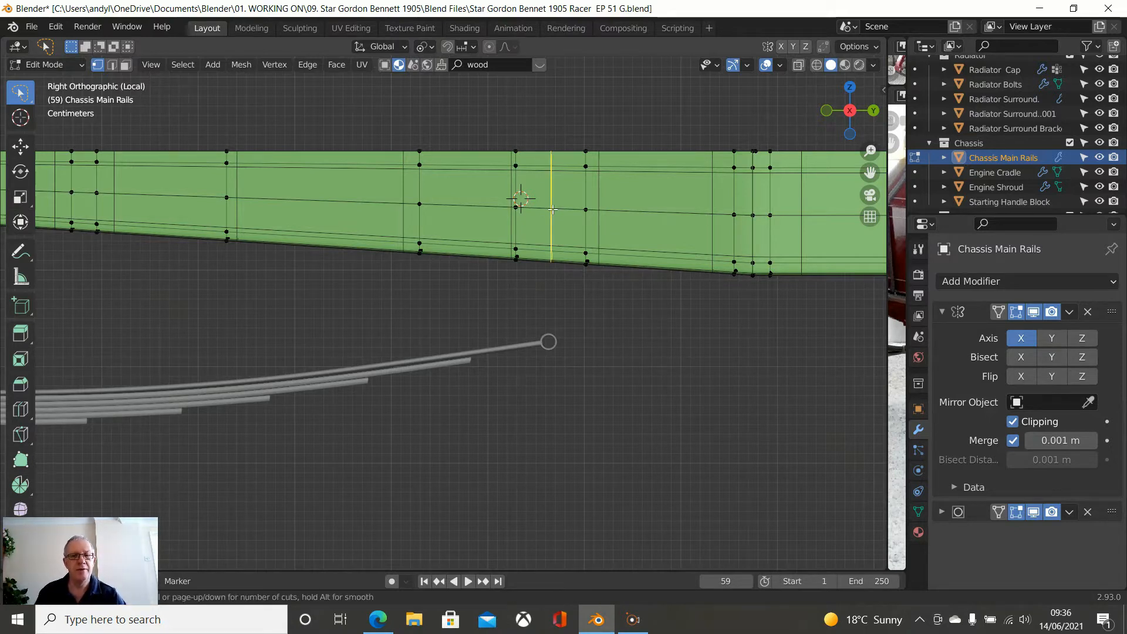
click(553, 210)
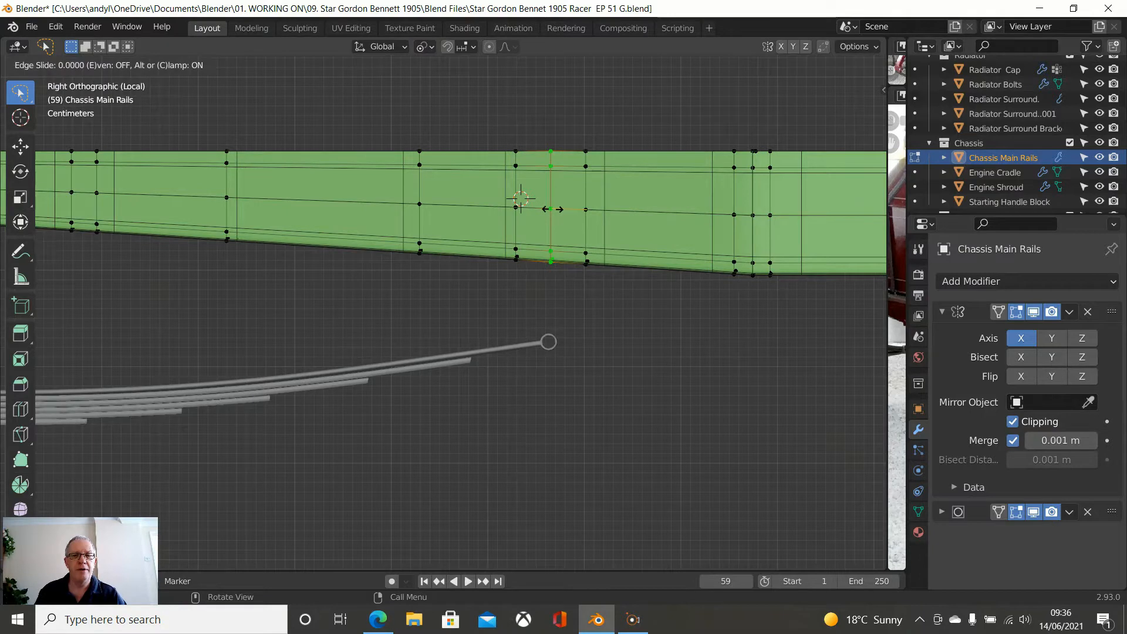
right_click(593, 264)
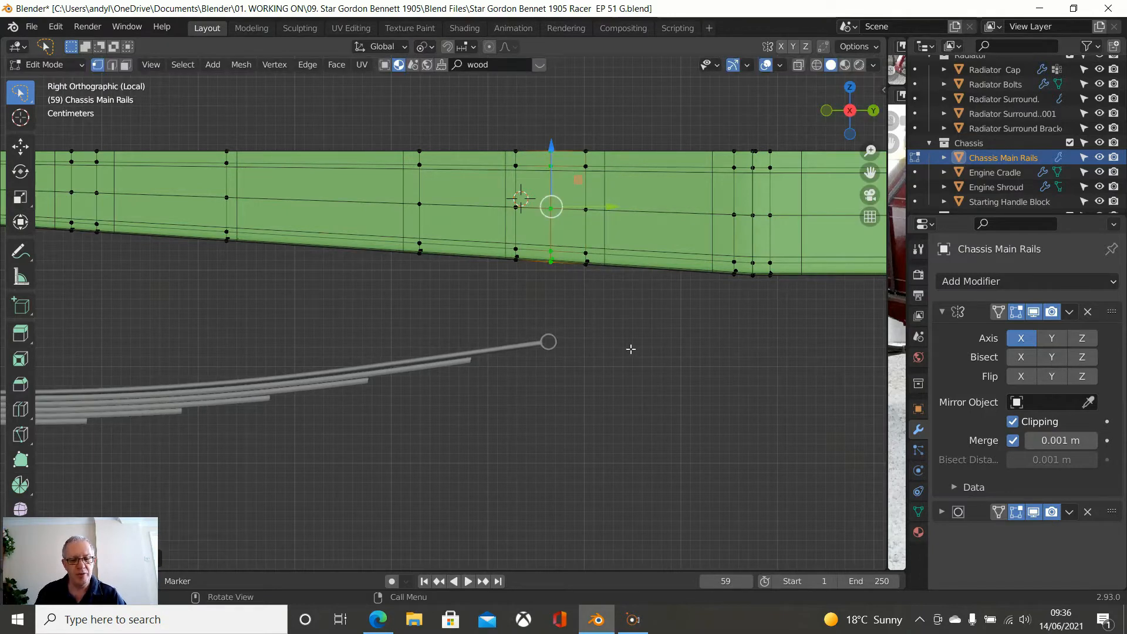
key(ctrl+b)
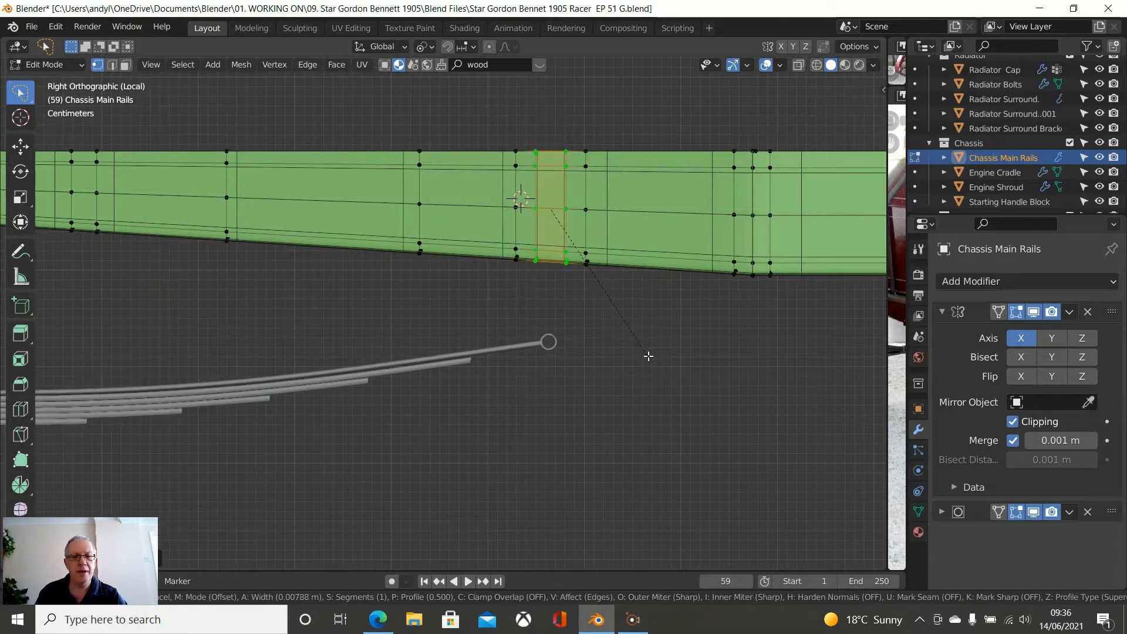
key(Escape)
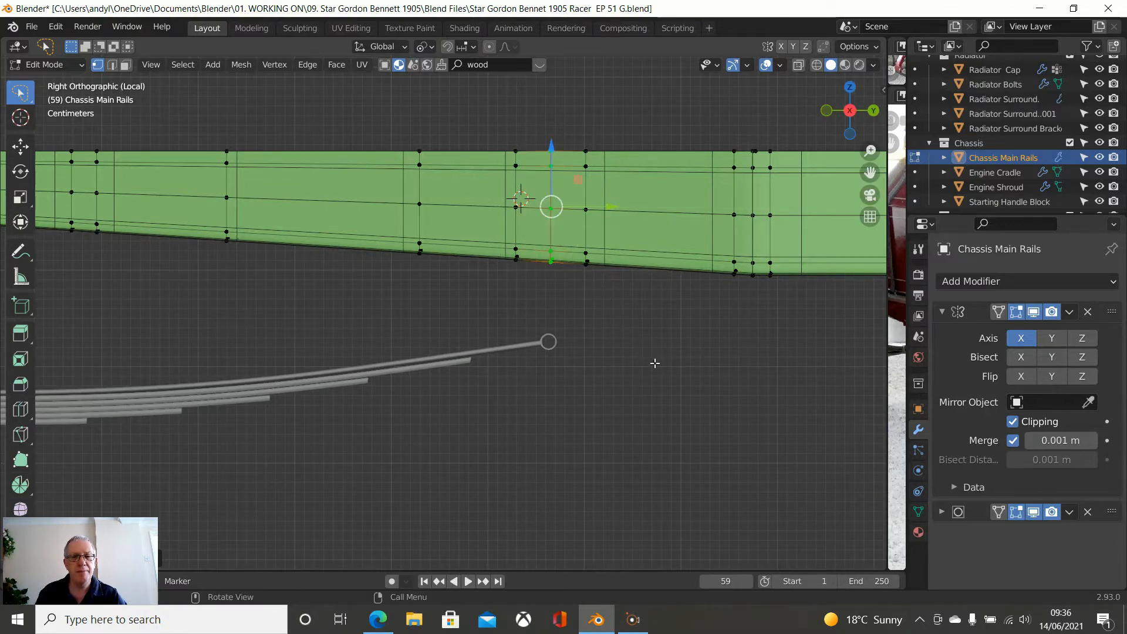
click(654, 363)
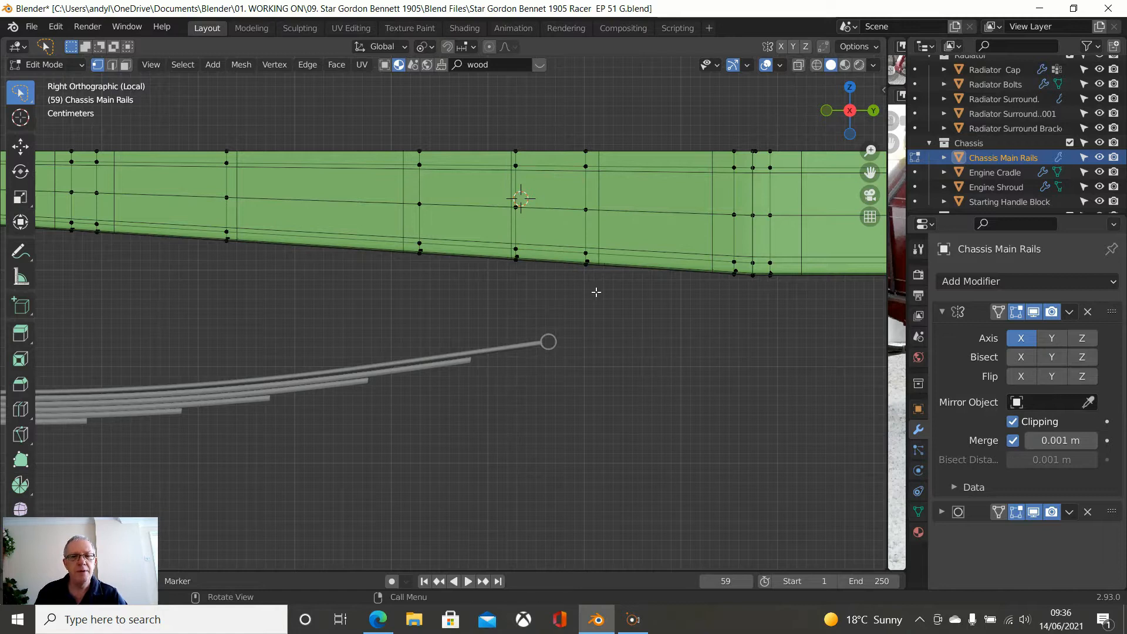
Step: Switch to face selection and select the top faces of the rail section above the spring's rear eye
scroll(595, 291, up, 2)
scroll(599, 270, down, 1)
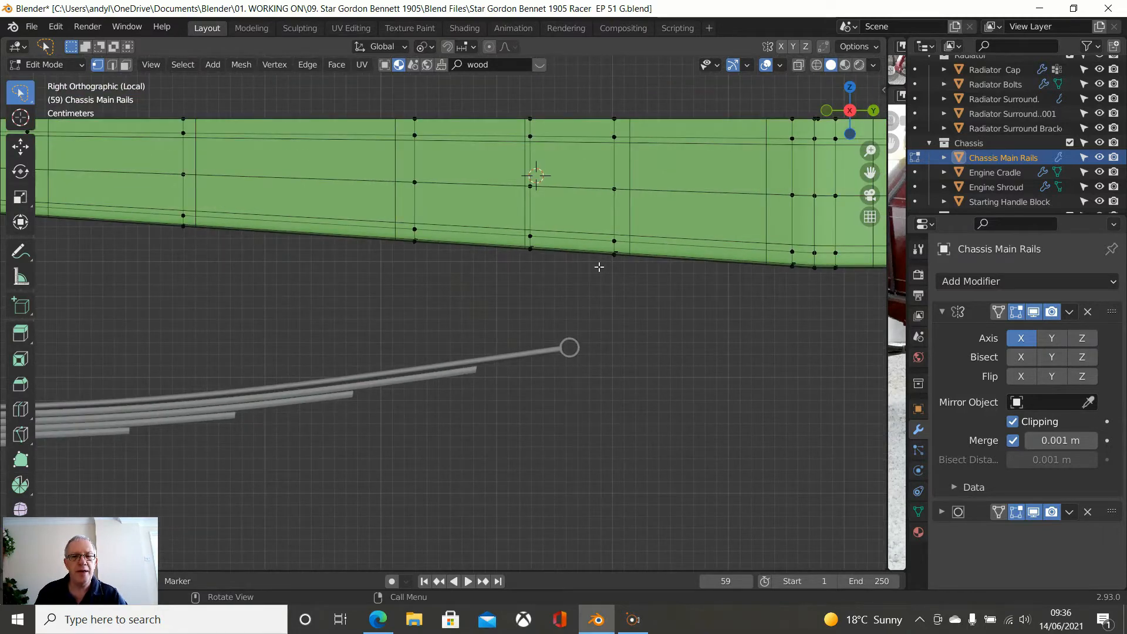
click(126, 65)
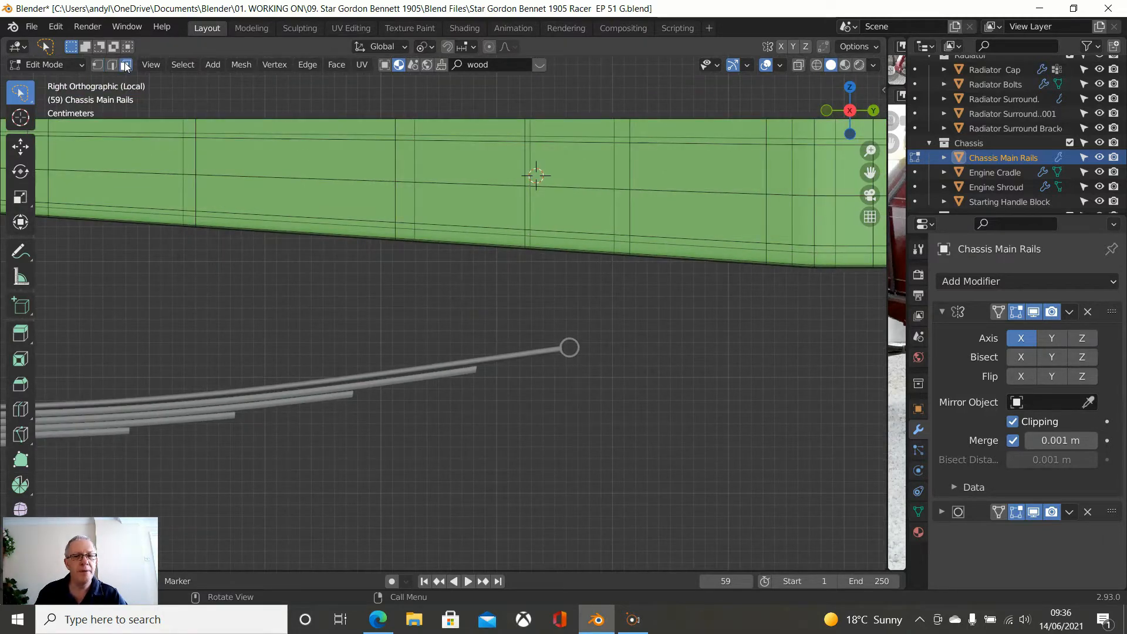
middle_drag(487, 134, 479, 205)
middle_drag(553, 184, 548, 218)
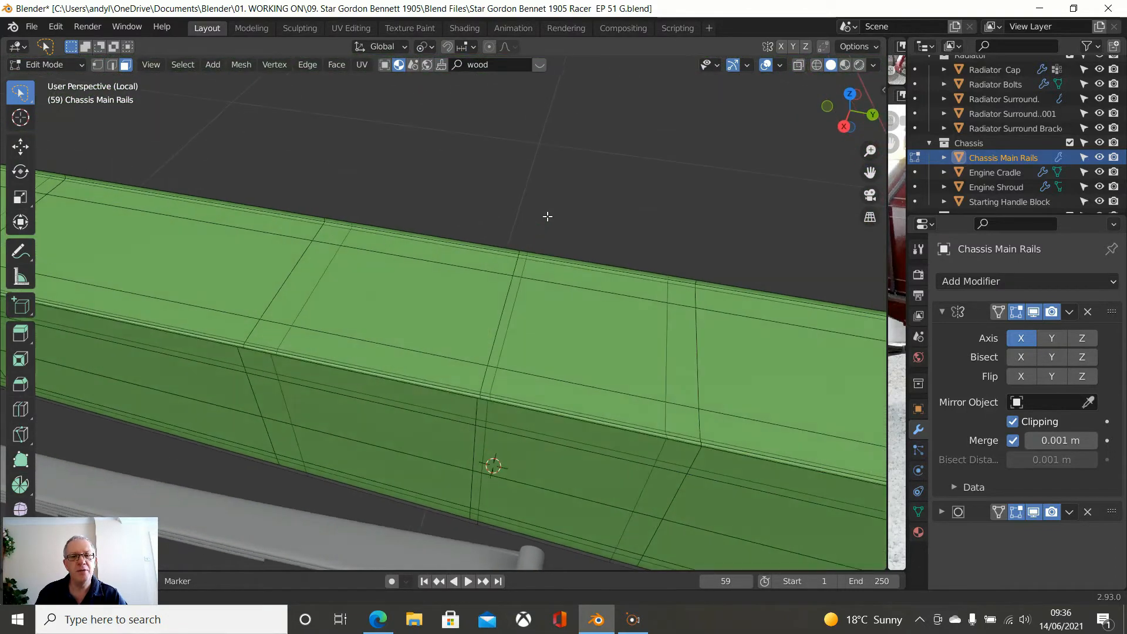
click(585, 279)
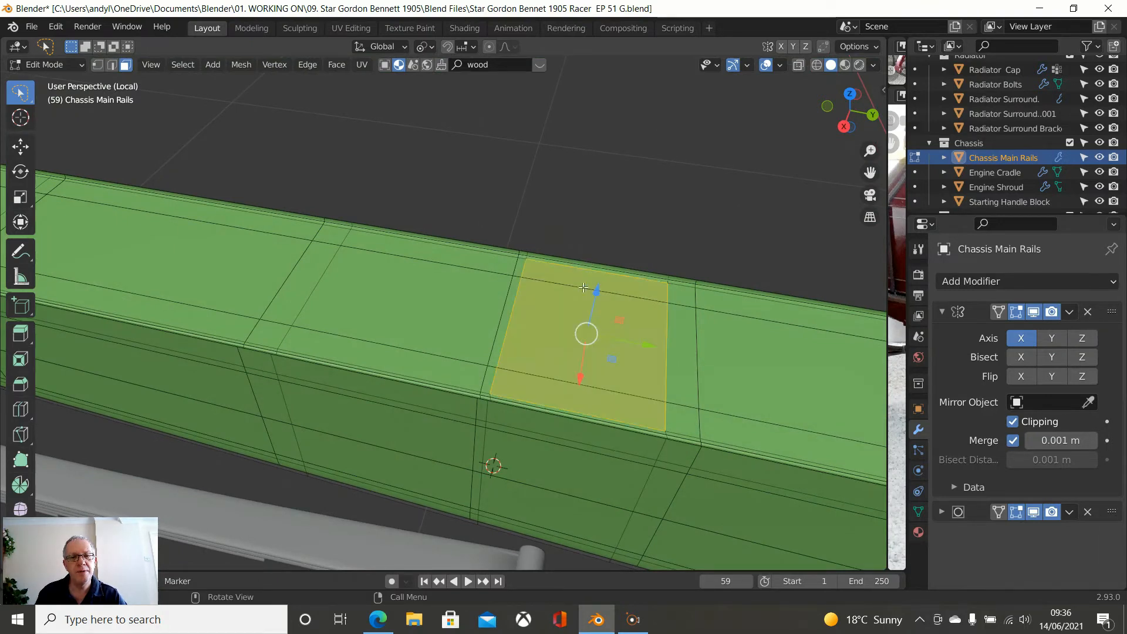
middle_drag(586, 279, 574, 315)
shift+click(555, 383)
scroll(572, 356, up, 2)
middle_drag(580, 317, 594, 260)
scroll(594, 260, down, 3)
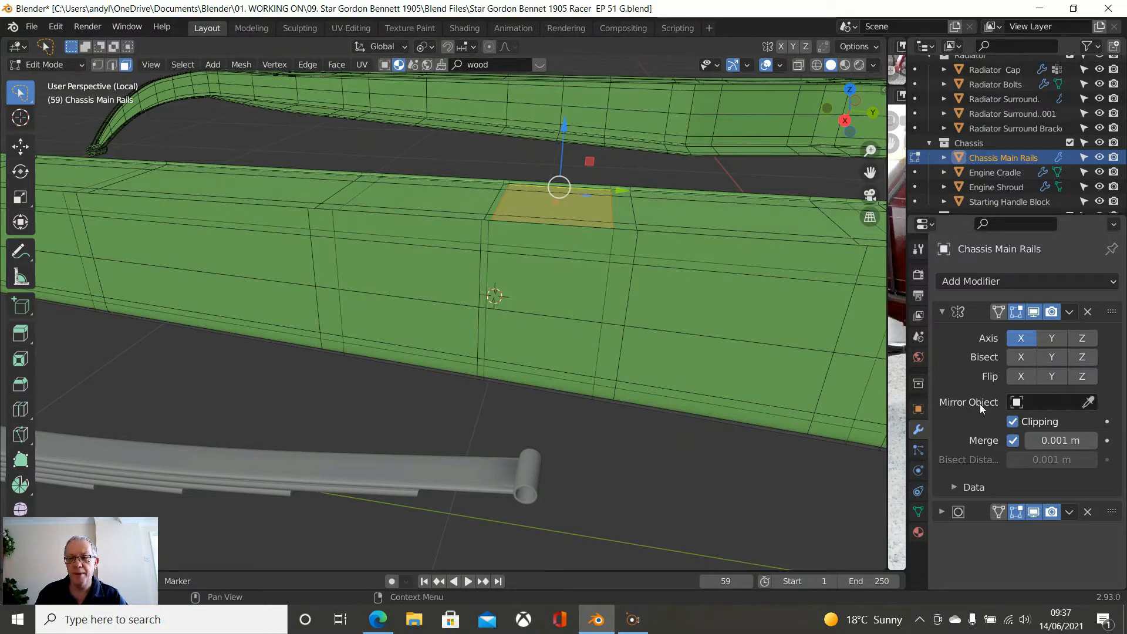
Step: Turn off the subdivision modifier's viewport display and extend the selection down the outer side faces of the same rail section
click(942, 312)
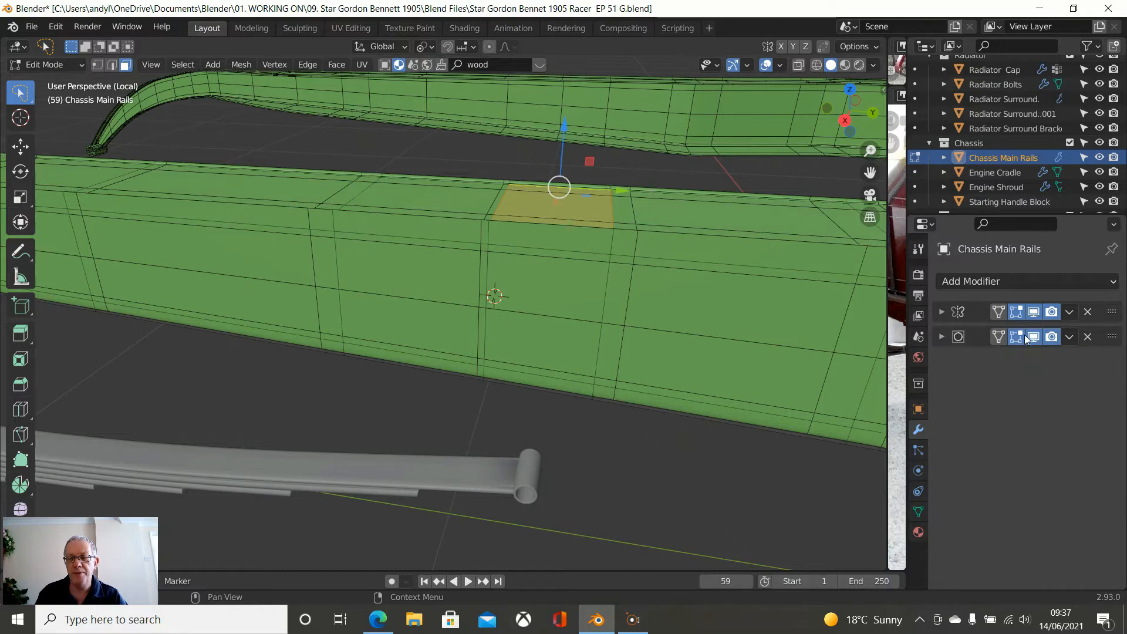
click(1031, 337)
middle_drag(597, 265, 577, 251)
shift+click(576, 215)
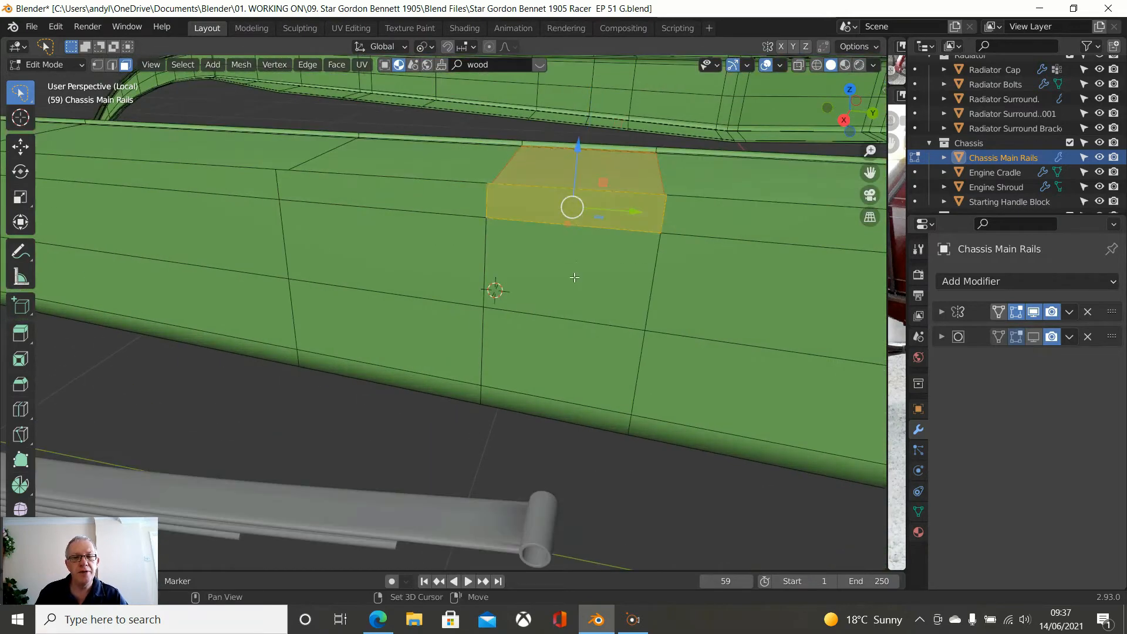
shift+click(575, 279)
shift+click(570, 352)
middle_drag(570, 351, 583, 253)
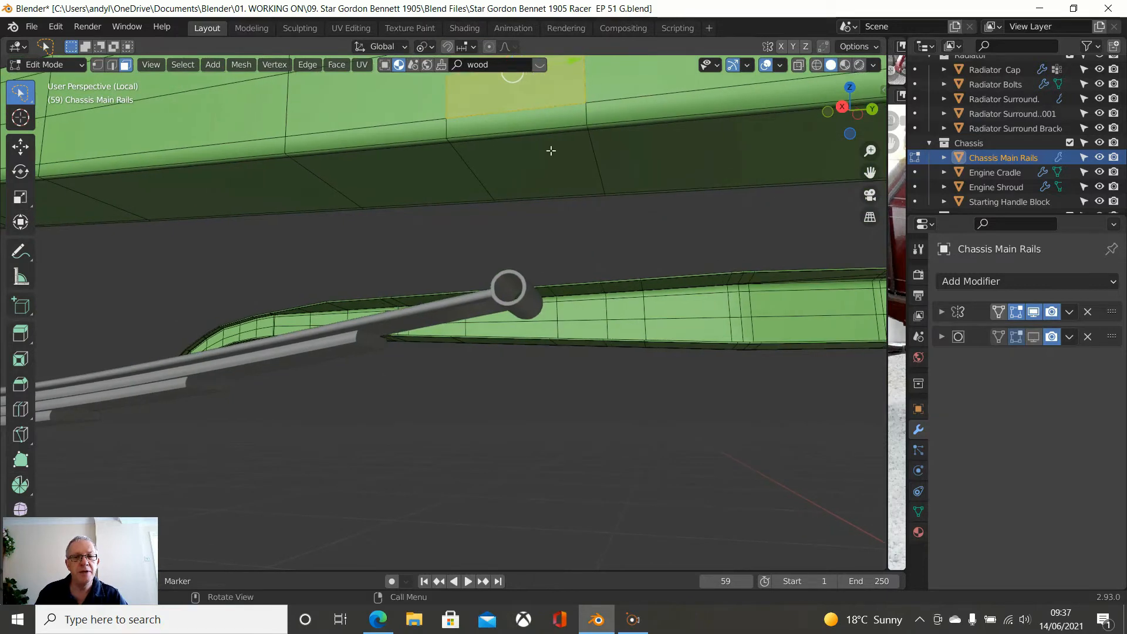
scroll(538, 213, down, 2)
middle_drag(537, 213, 590, 310)
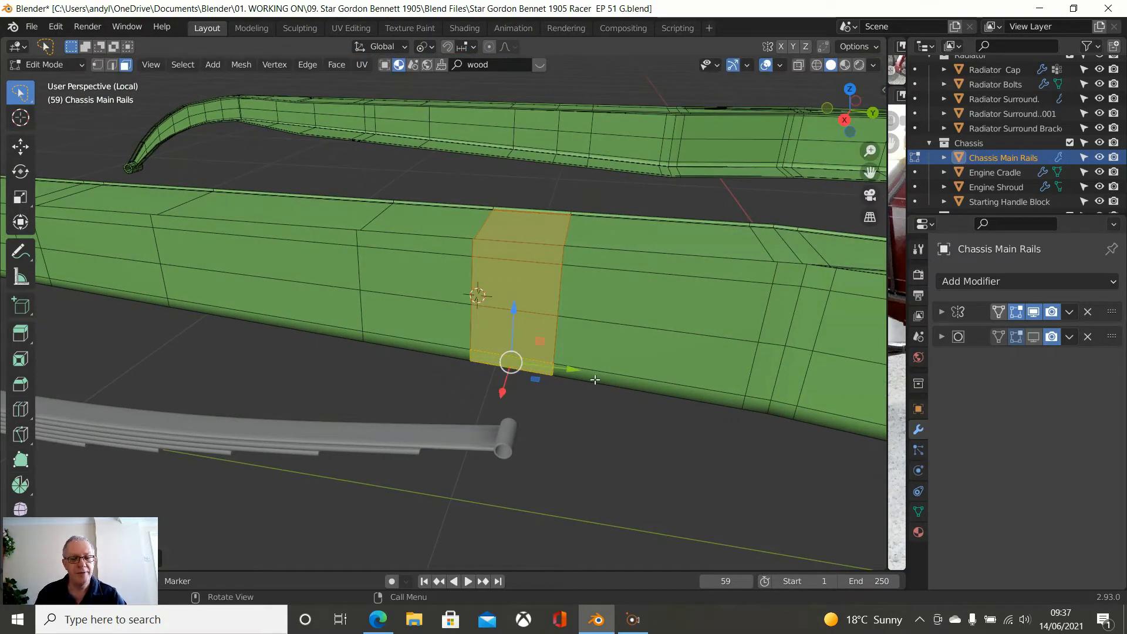
Step: Separate the selected rail faces into their own object, leave mesh editing and select only the new piece
key(p)
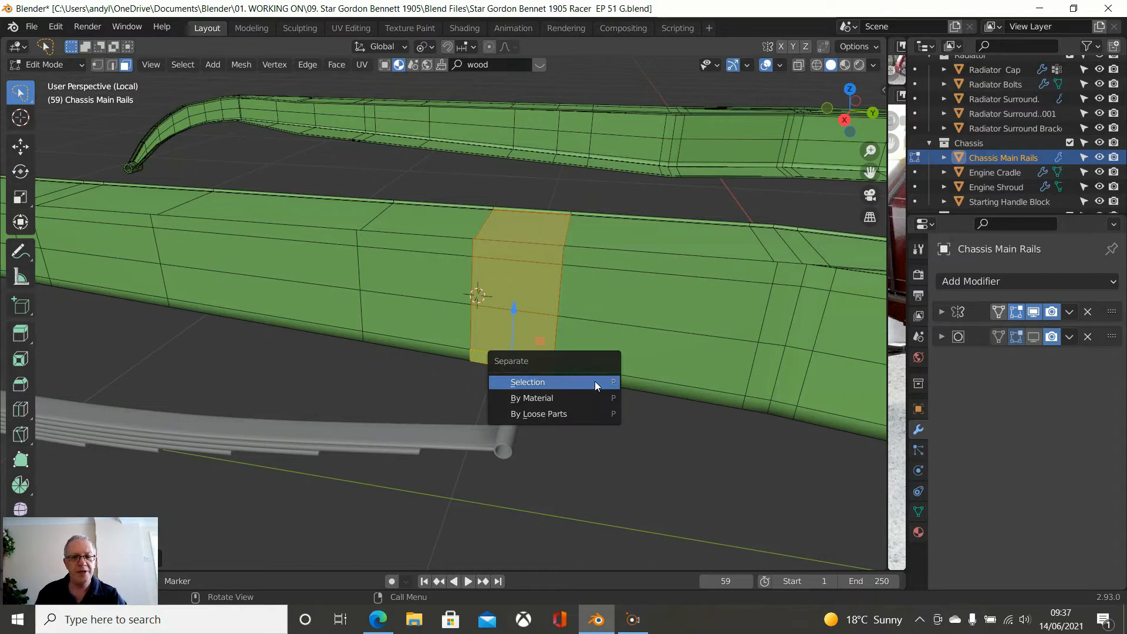
click(594, 382)
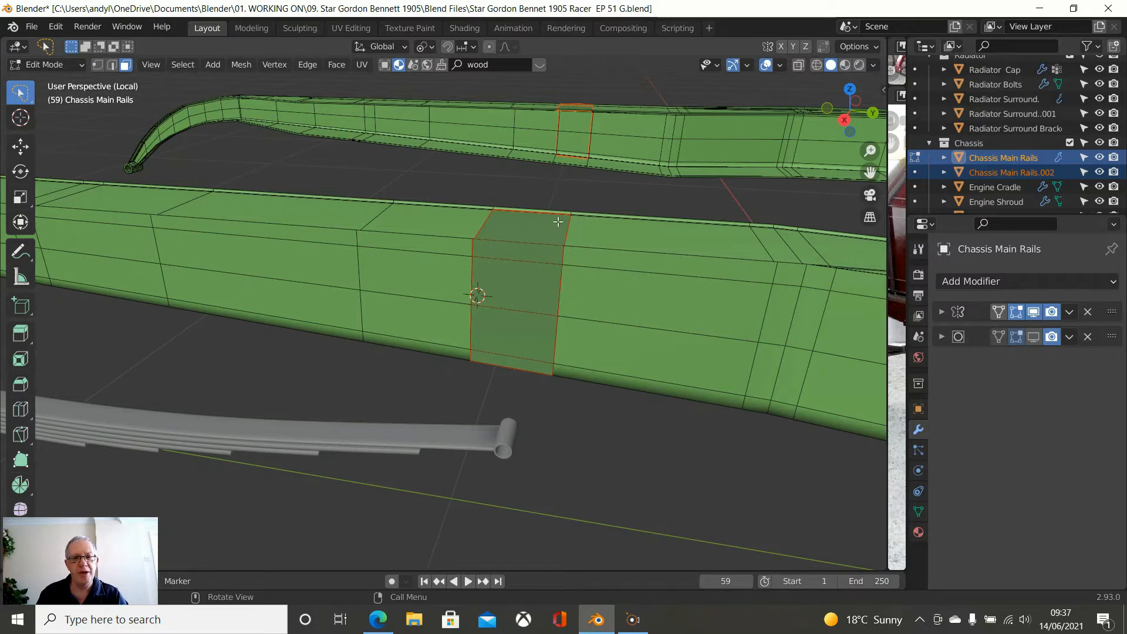
middle_drag(537, 215, 450, 269)
key(Tab)
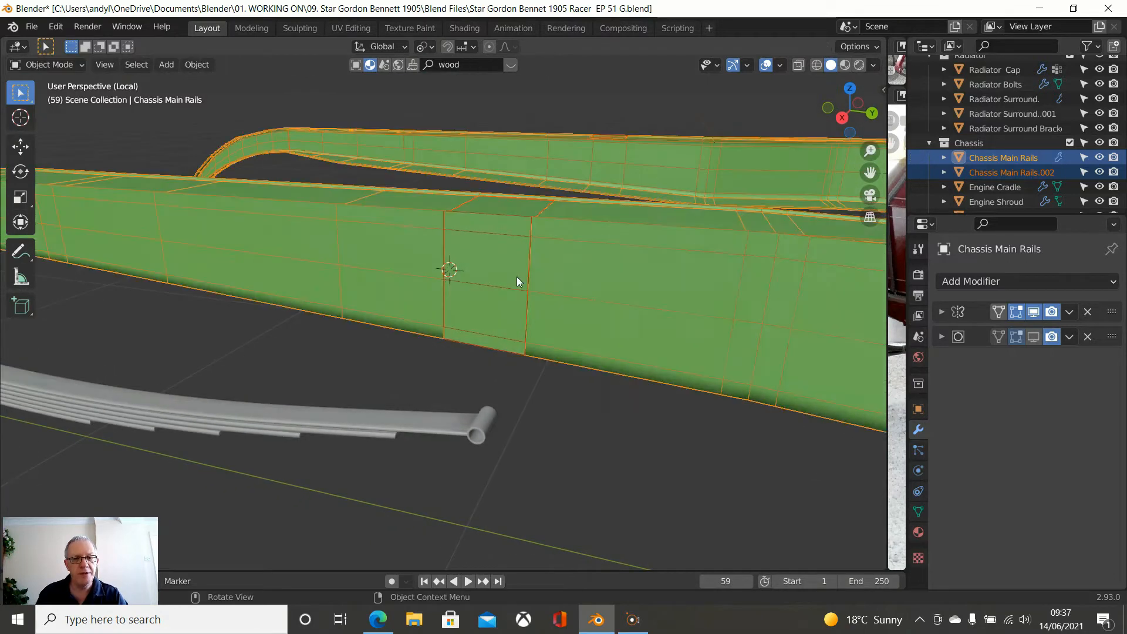
click(516, 276)
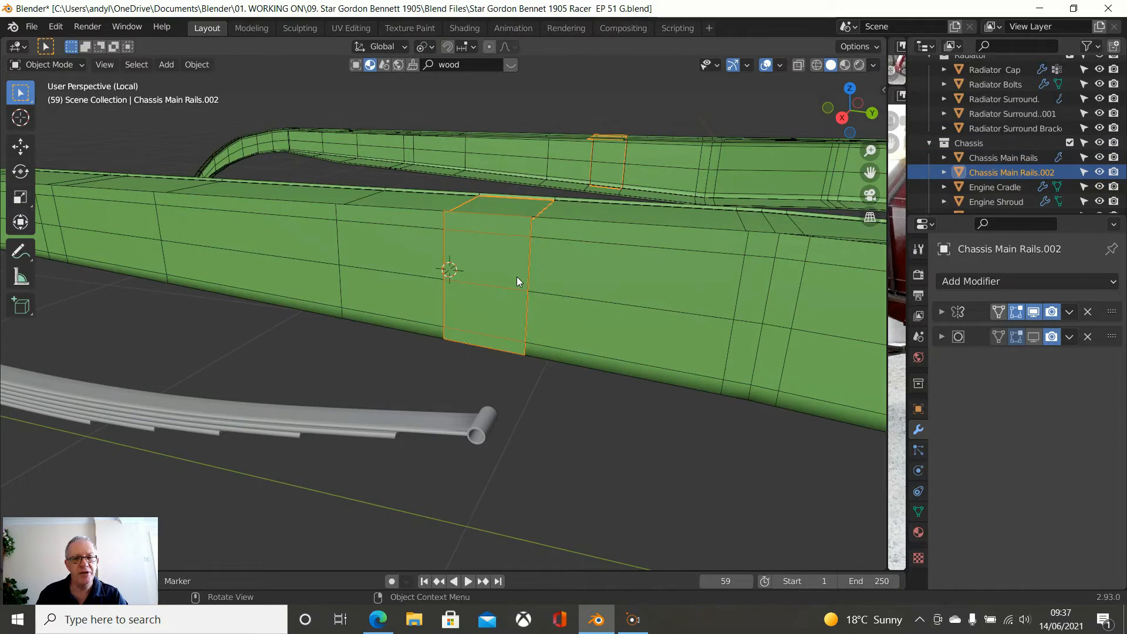
Step: Hide the original Chassis Main Rails object, leaving the separated piece and the front spring in view
scroll(517, 277, down, 6)
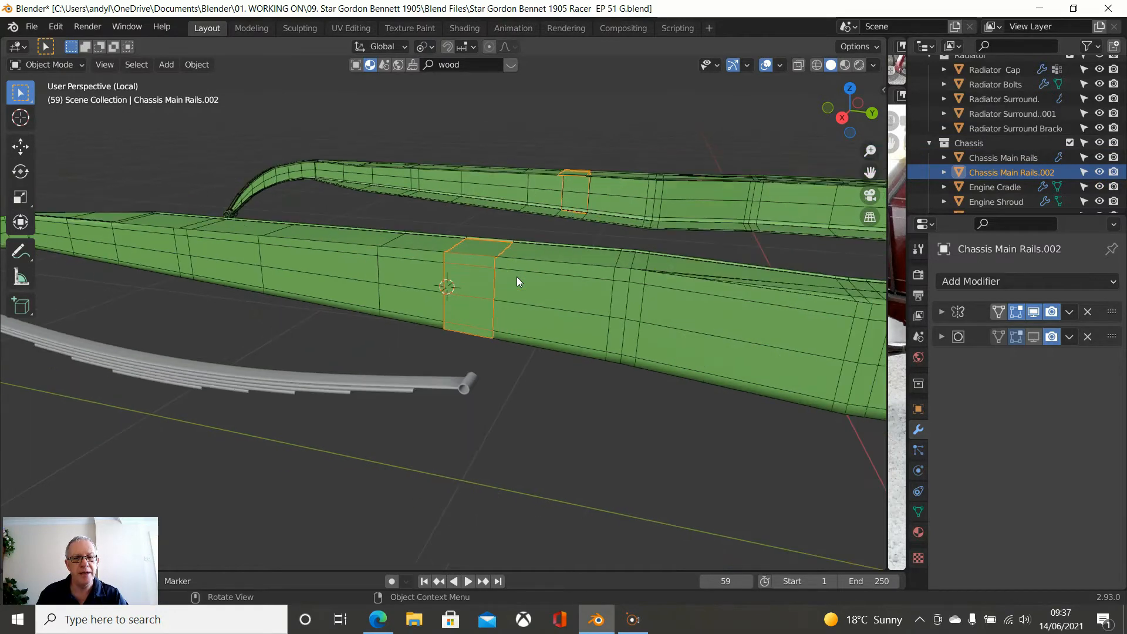
middle_drag(536, 315, 587, 309)
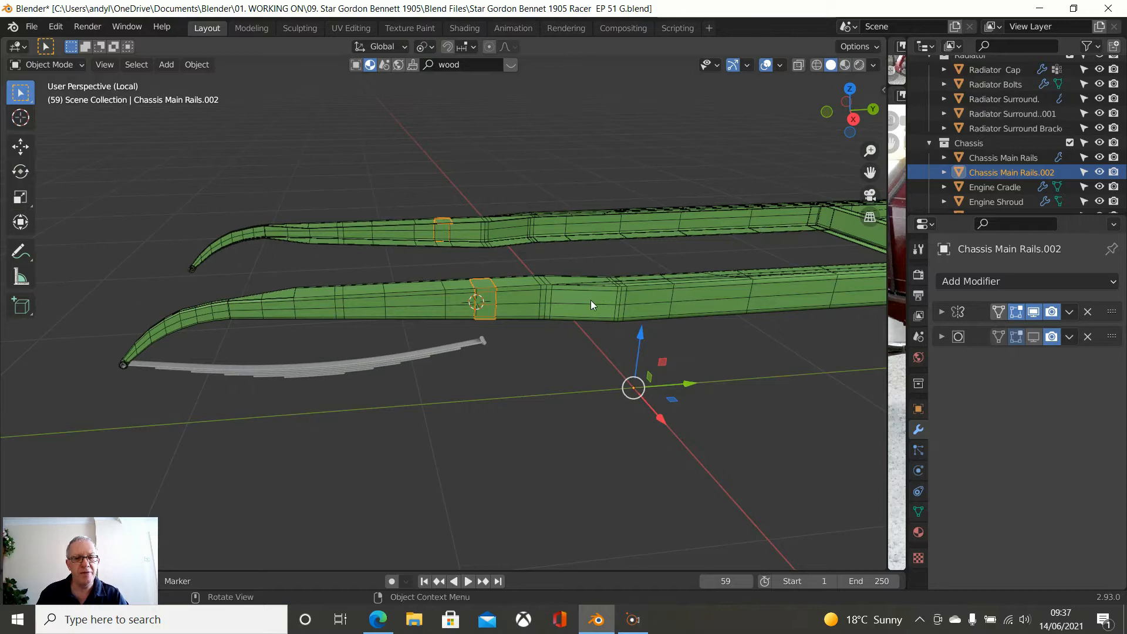
click(590, 300)
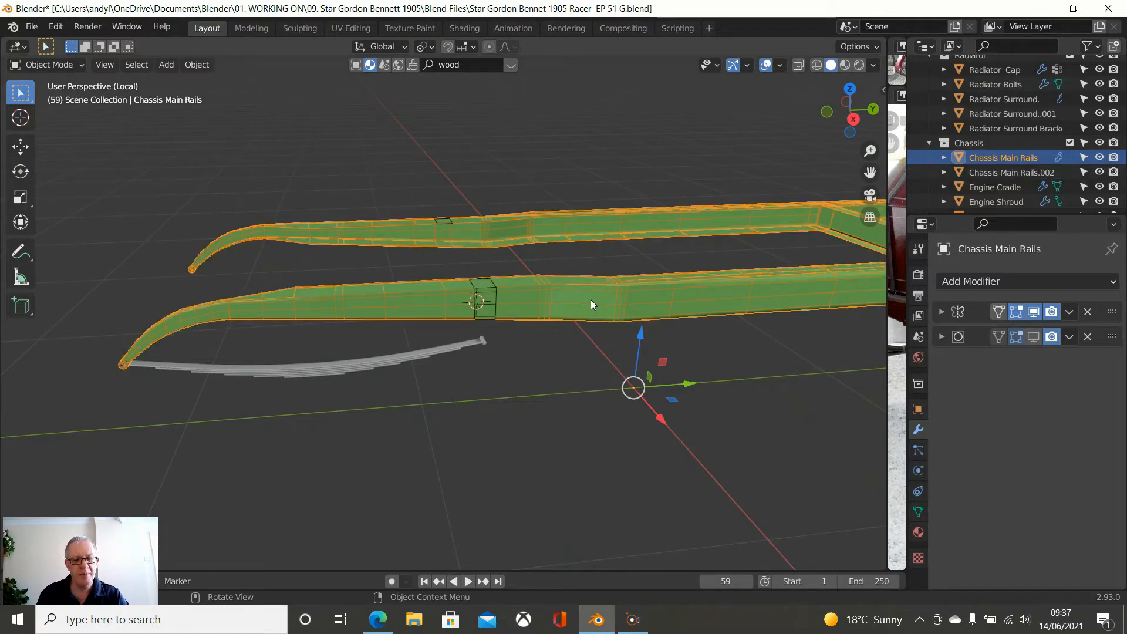
key(h)
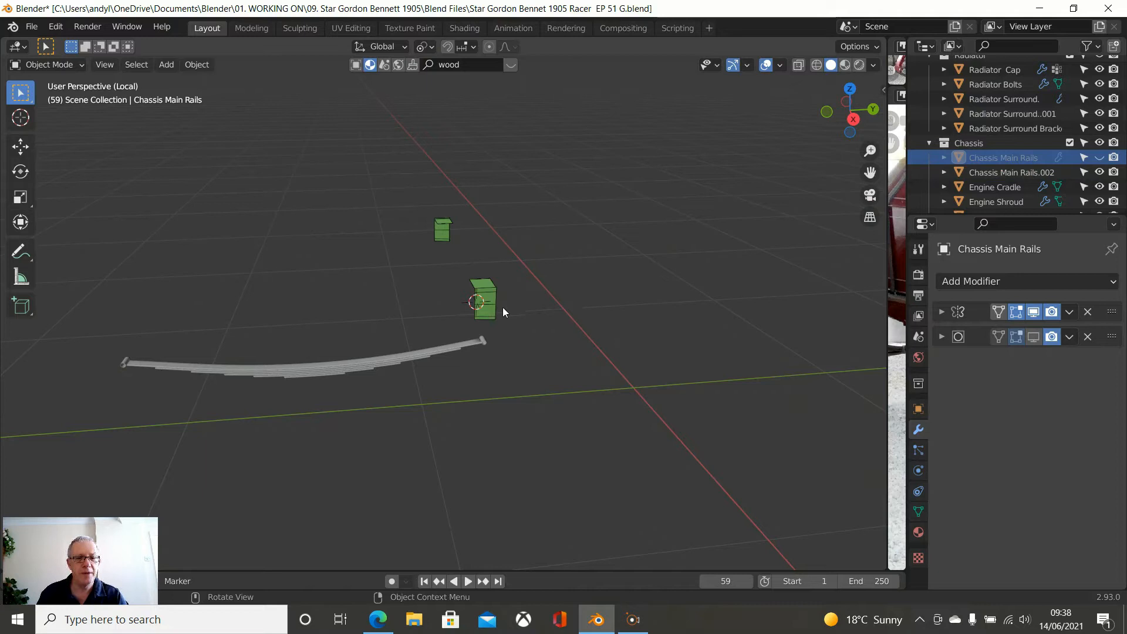
Step: Open the separated rail piece for vertex editing in the right side view
key(KP_3)
scroll(503, 308, up, 4)
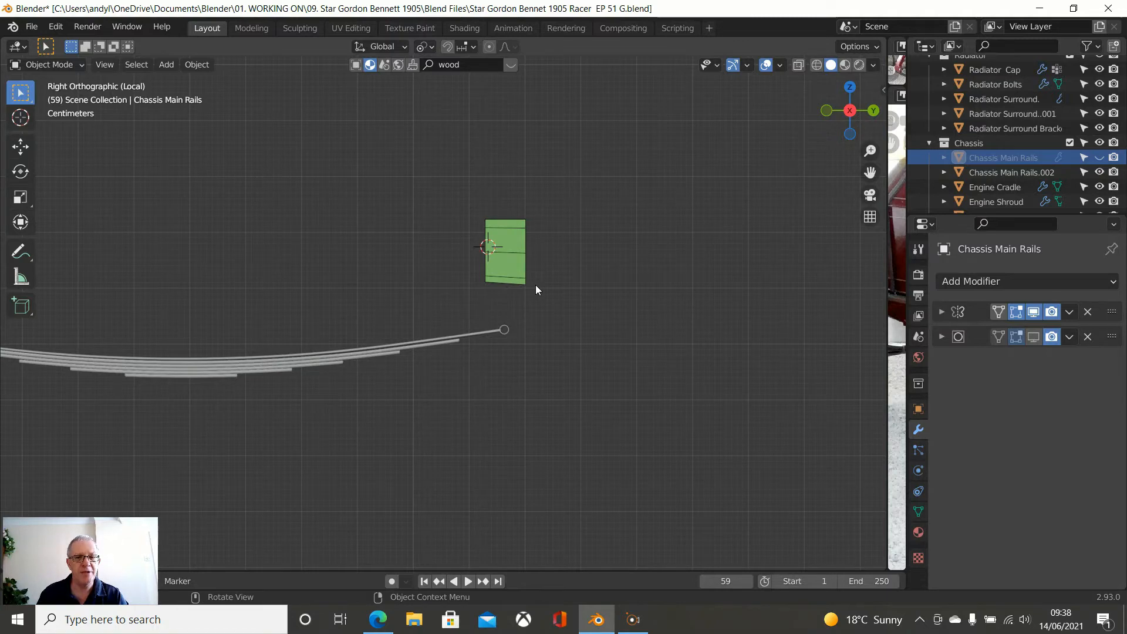
click(496, 261)
key(Tab)
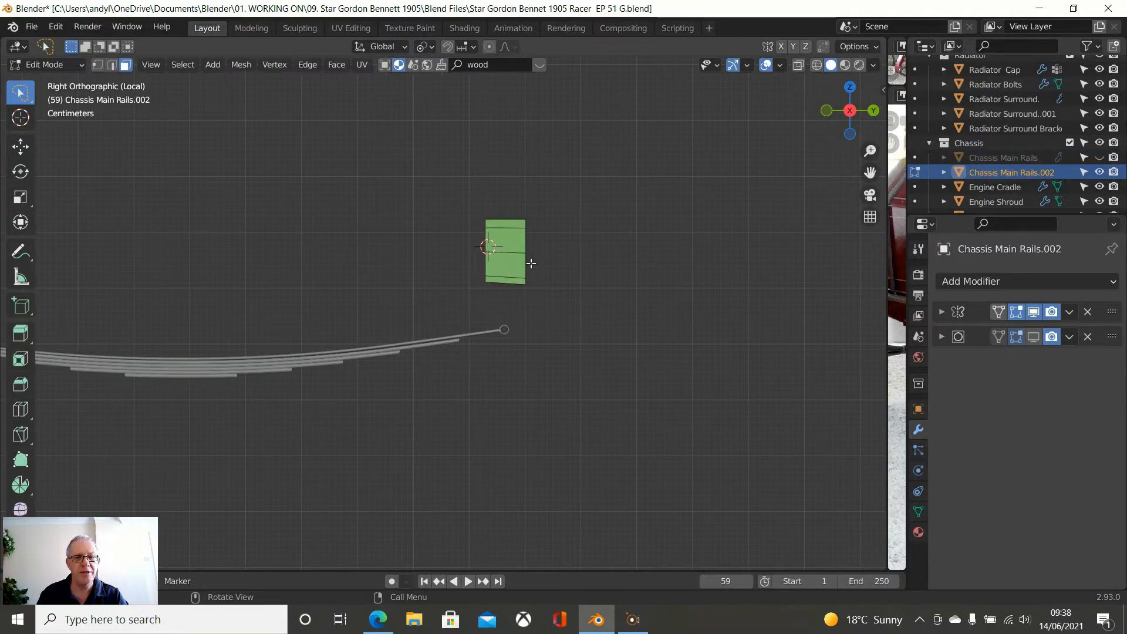
scroll(529, 267, up, 3)
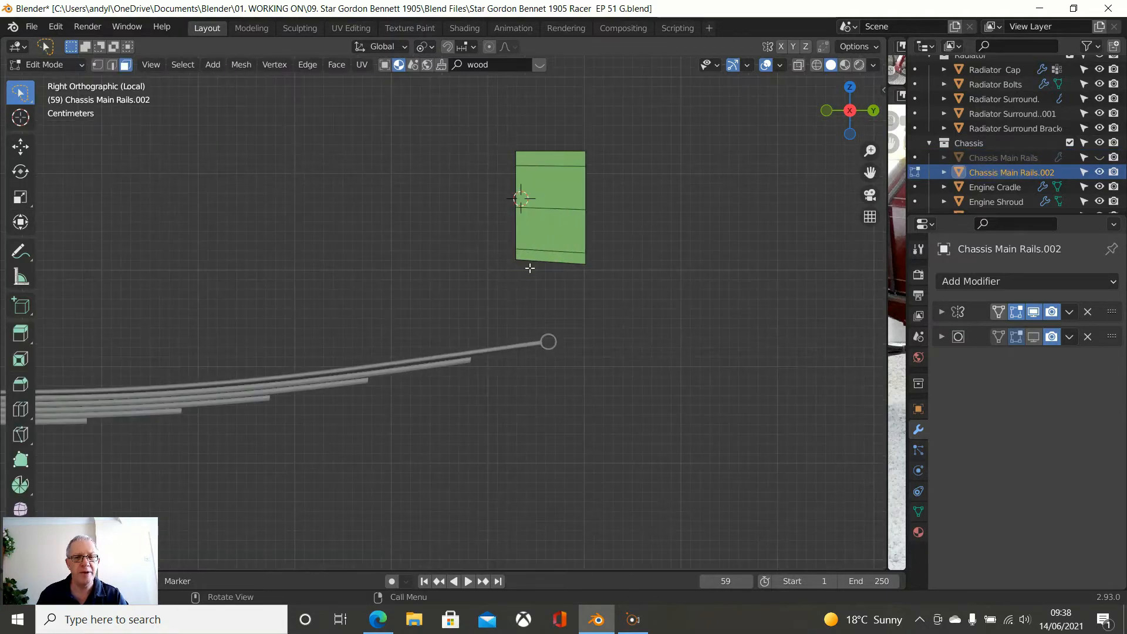
click(96, 66)
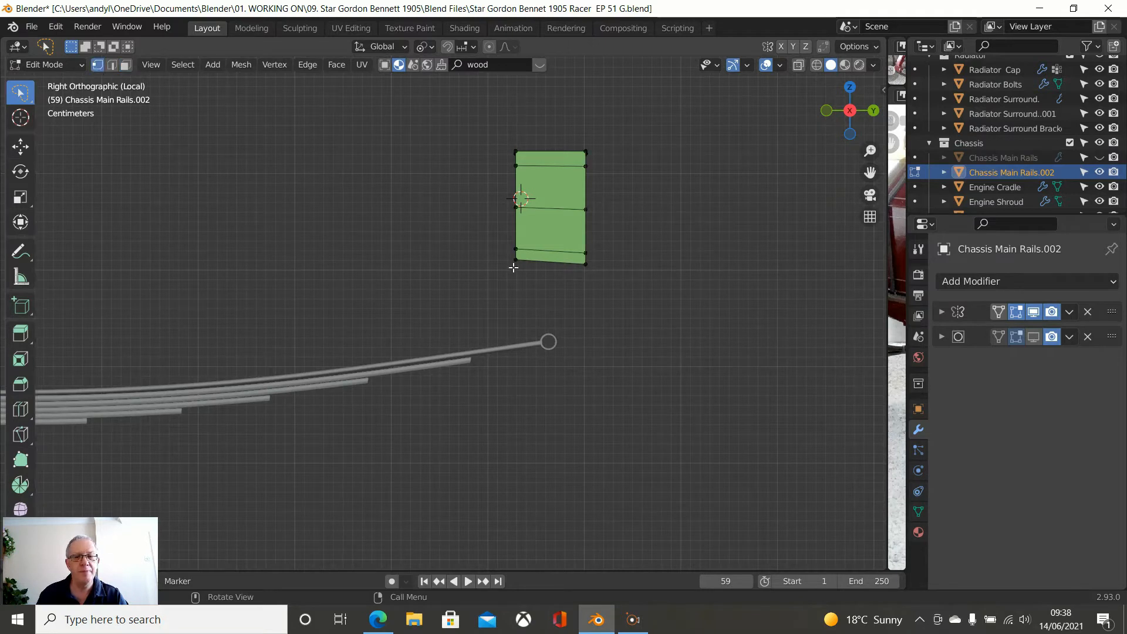
scroll(529, 259, up, 3)
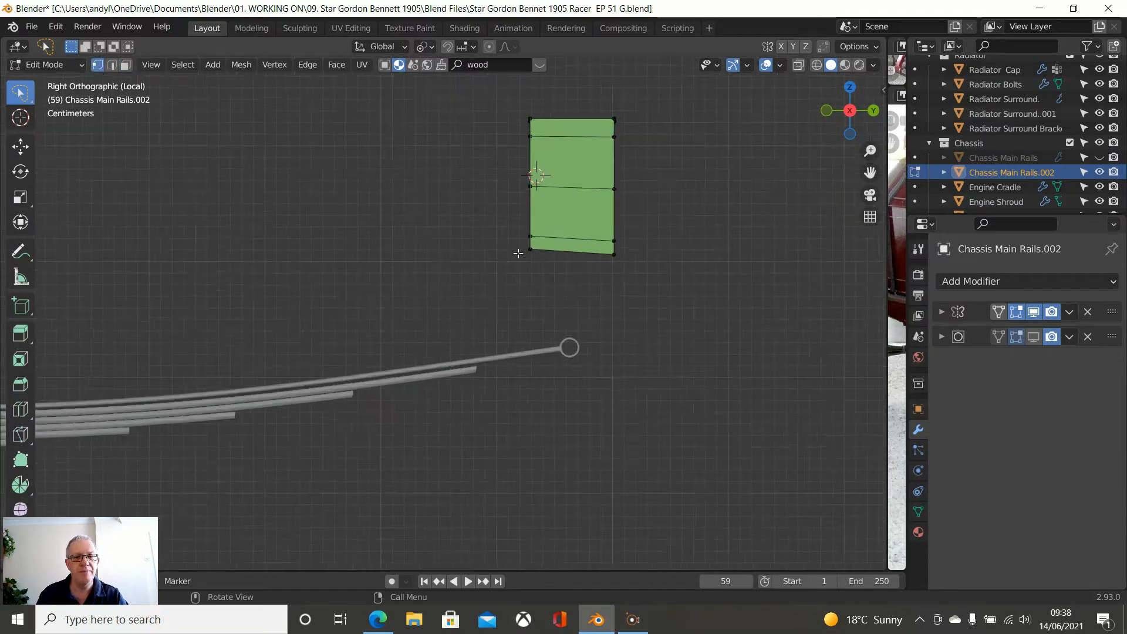
Step: Flatten the bottom edge of the side plate level with its rear corner by scaling it to 0 along Z
click(576, 222)
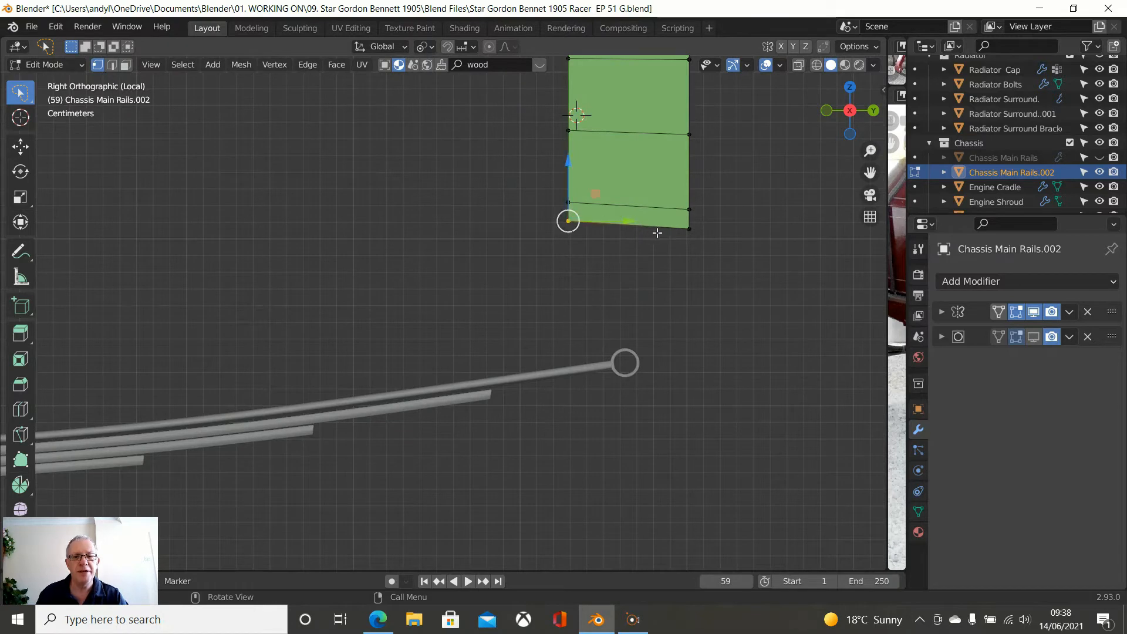
click(688, 230)
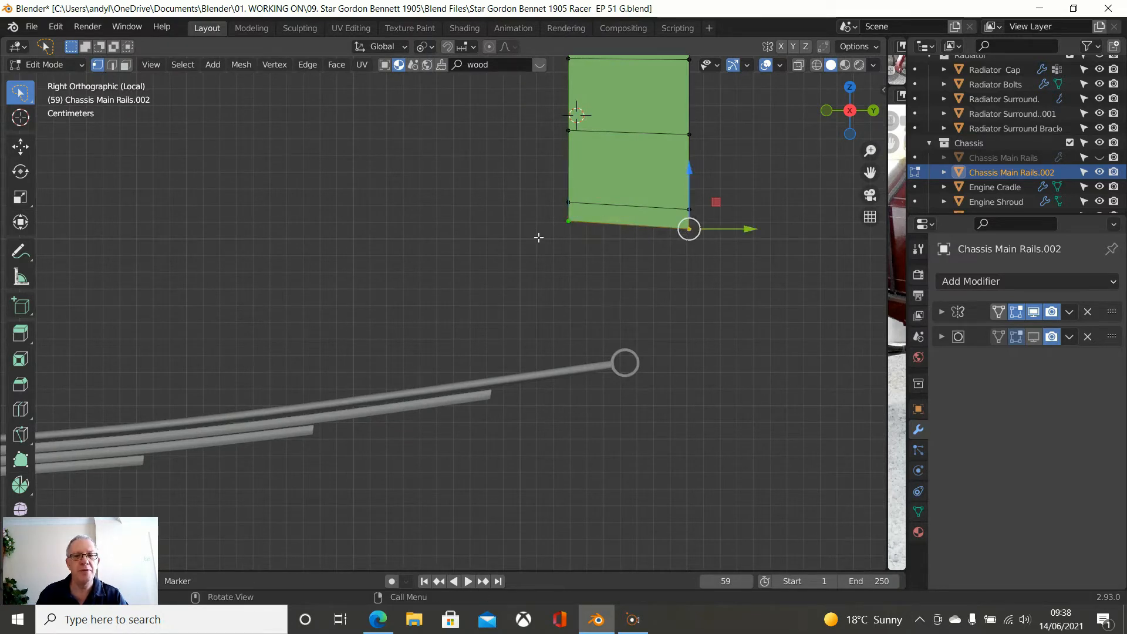
click(419, 50)
key(s)
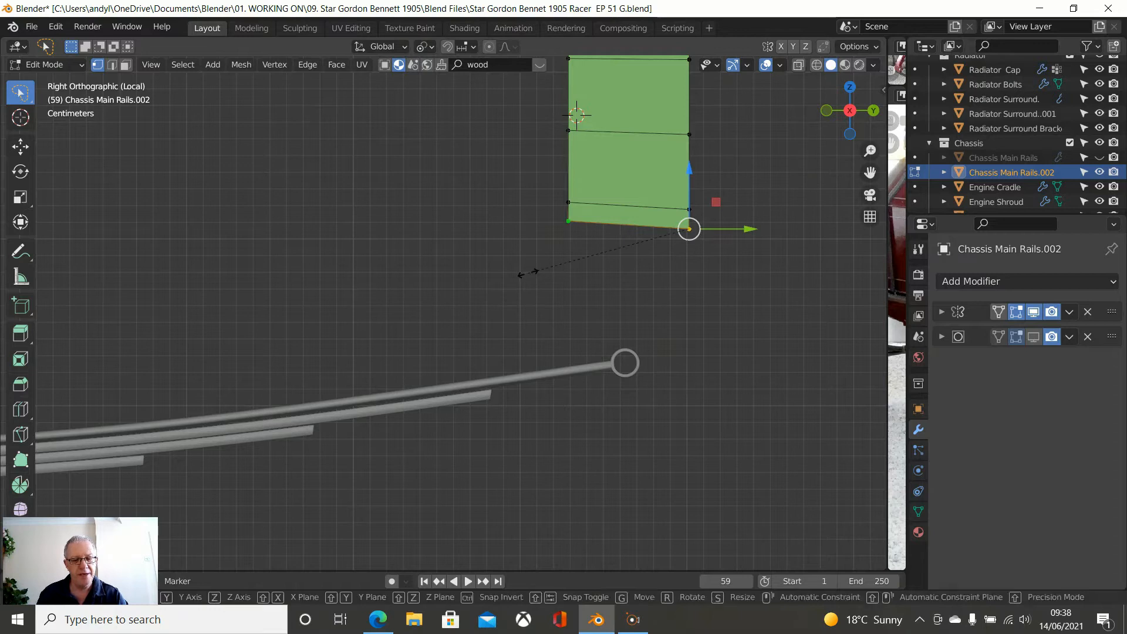
key(z)
key(0)
key(Return)
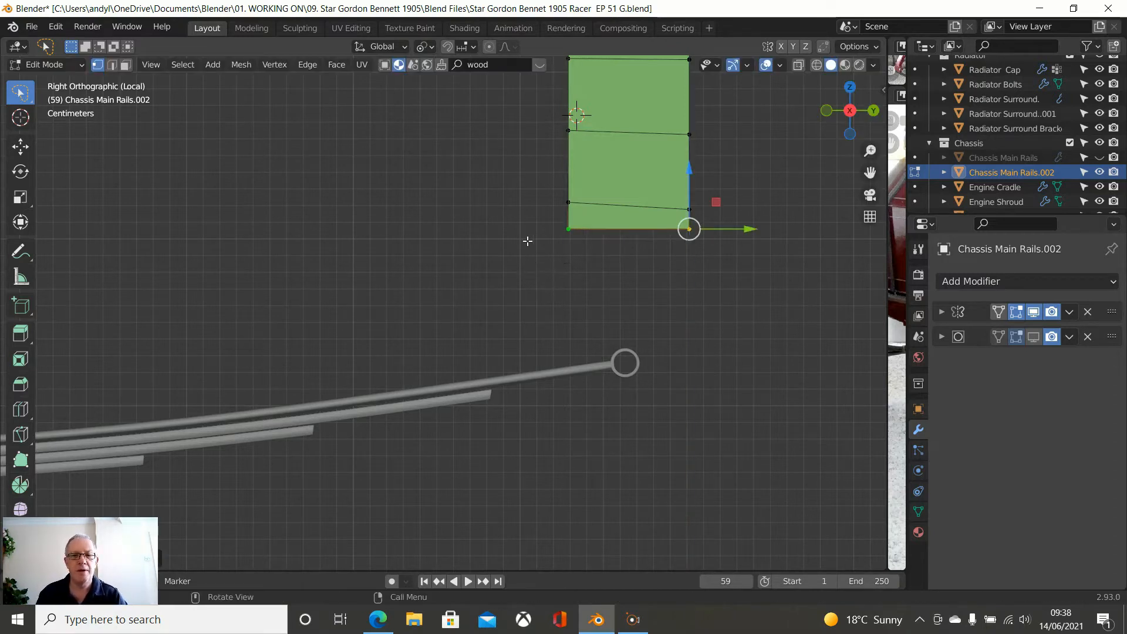
Step: Edge-slide the lowest inner edge of the side plate with Even on so it runs parallel to the bottom edge
click(596, 205)
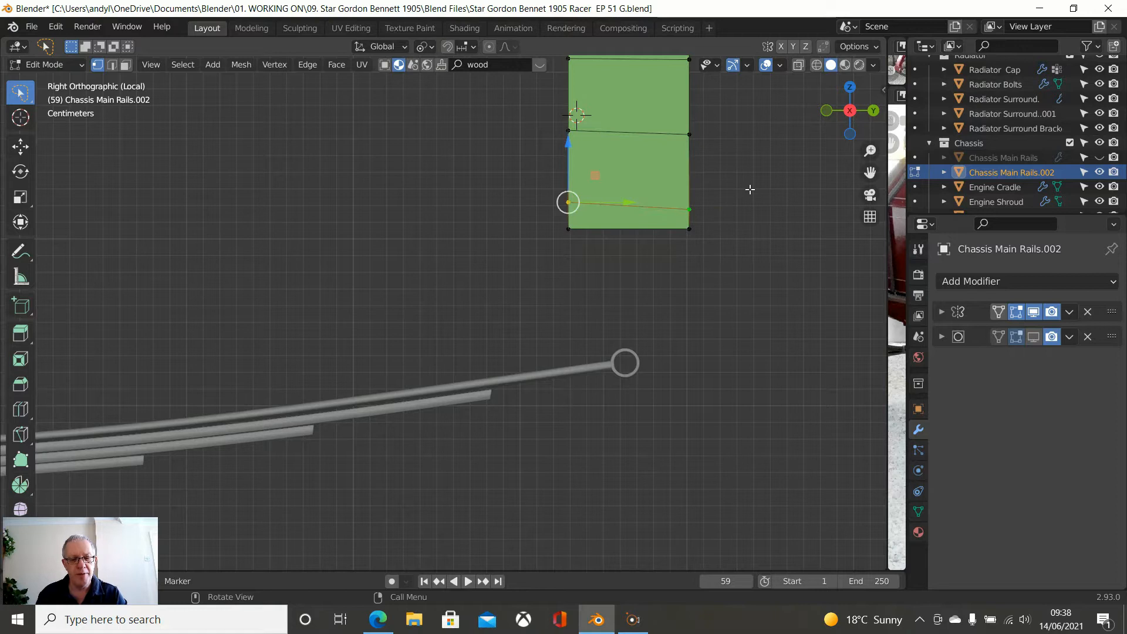
key(g)
key(g)
key(e)
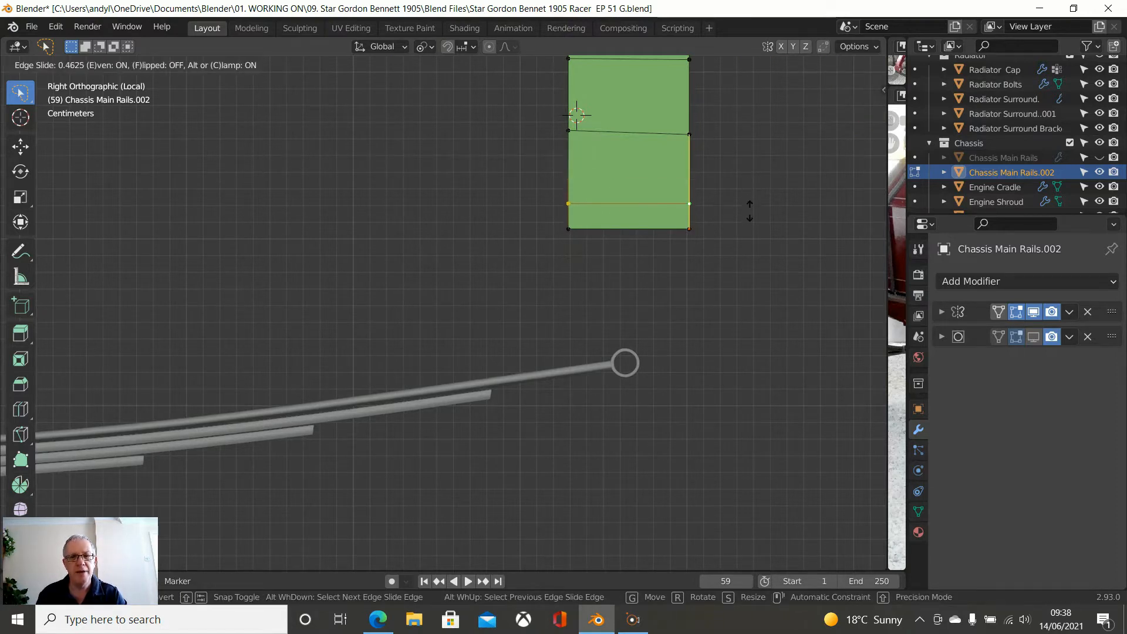
click(750, 213)
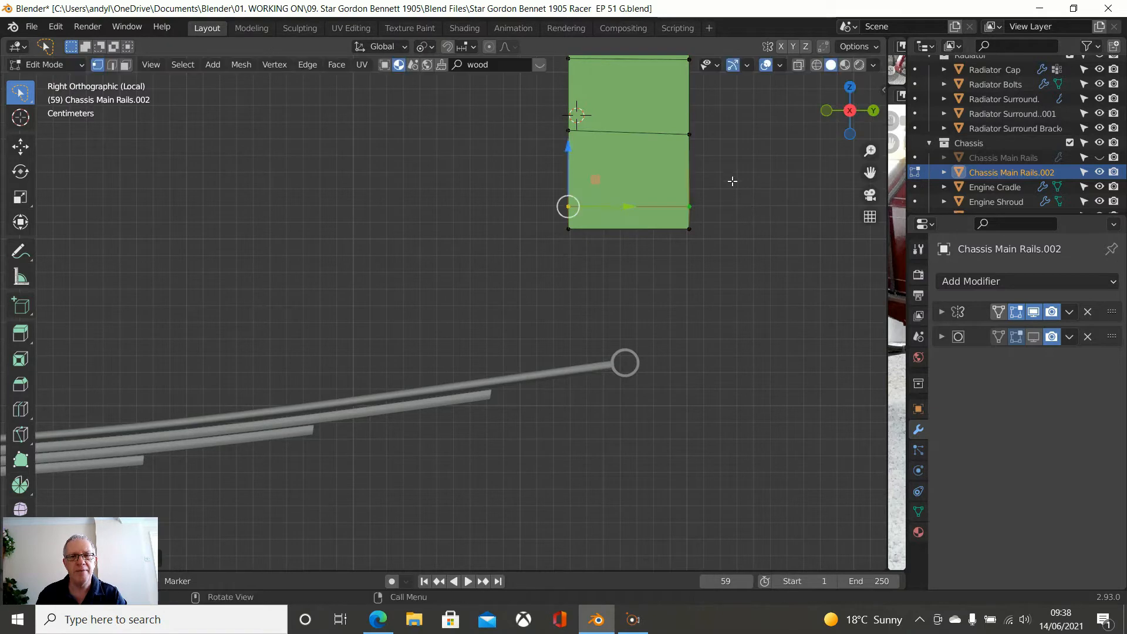
Step: Edge-slide the middle edge of the side plate with Even on so it runs horizontally
click(640, 132)
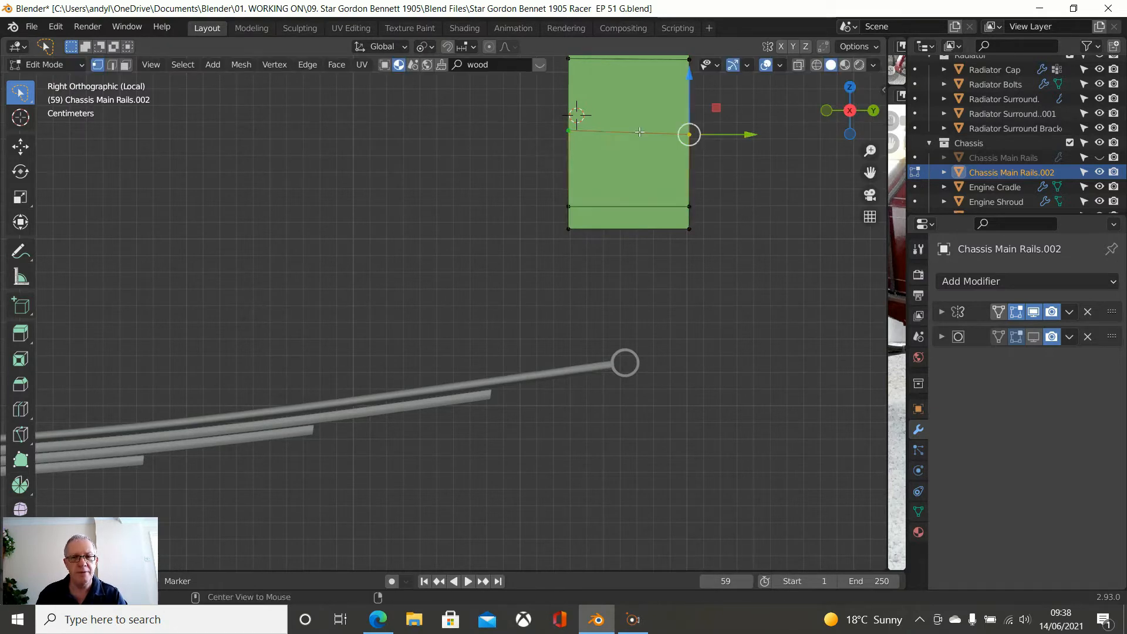
key(g)
key(g)
key(e)
click(744, 167)
Step: In the front view, lower the side plate's front upper corner vertex along Z to the height of the top plate
middle_drag(682, 74, 648, 181)
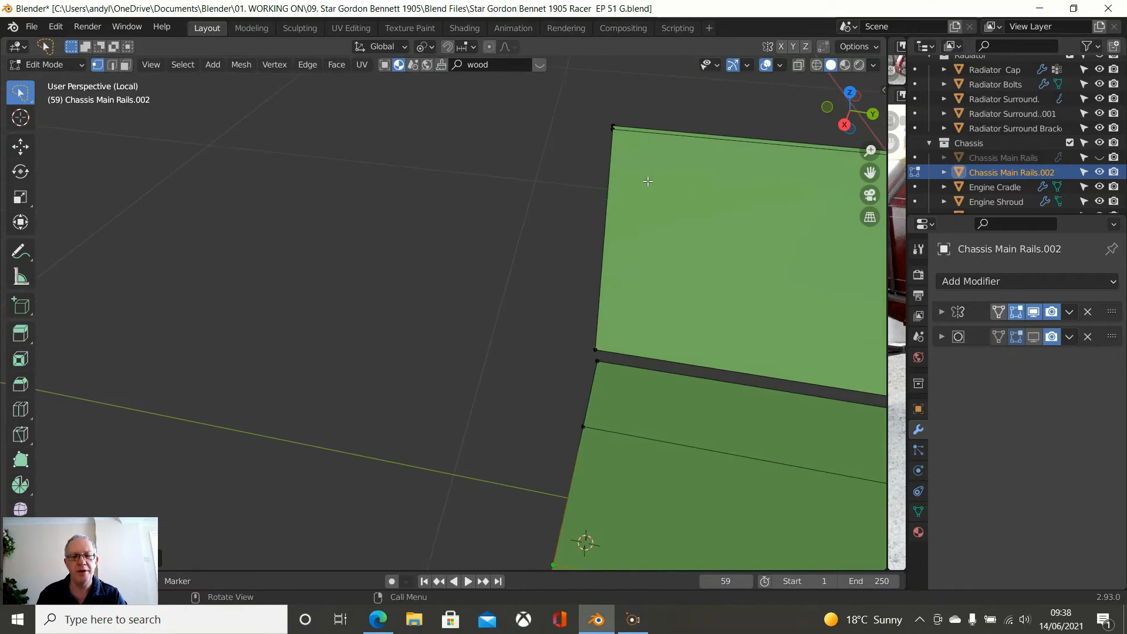
scroll(648, 181, down, 5)
middle_drag(624, 188, 427, 204)
scroll(435, 230, up, 5)
scroll(413, 240, down, 3)
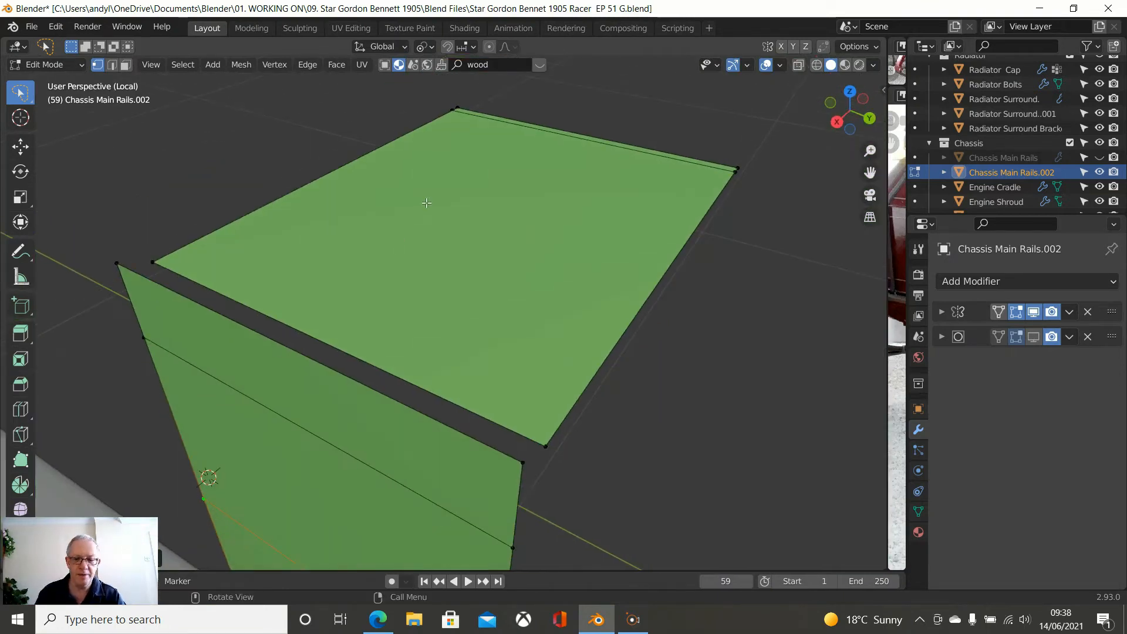
key(KP_1)
scroll(427, 204, down, 3)
click(435, 227)
shift+middle_drag(466, 219, 412, 287)
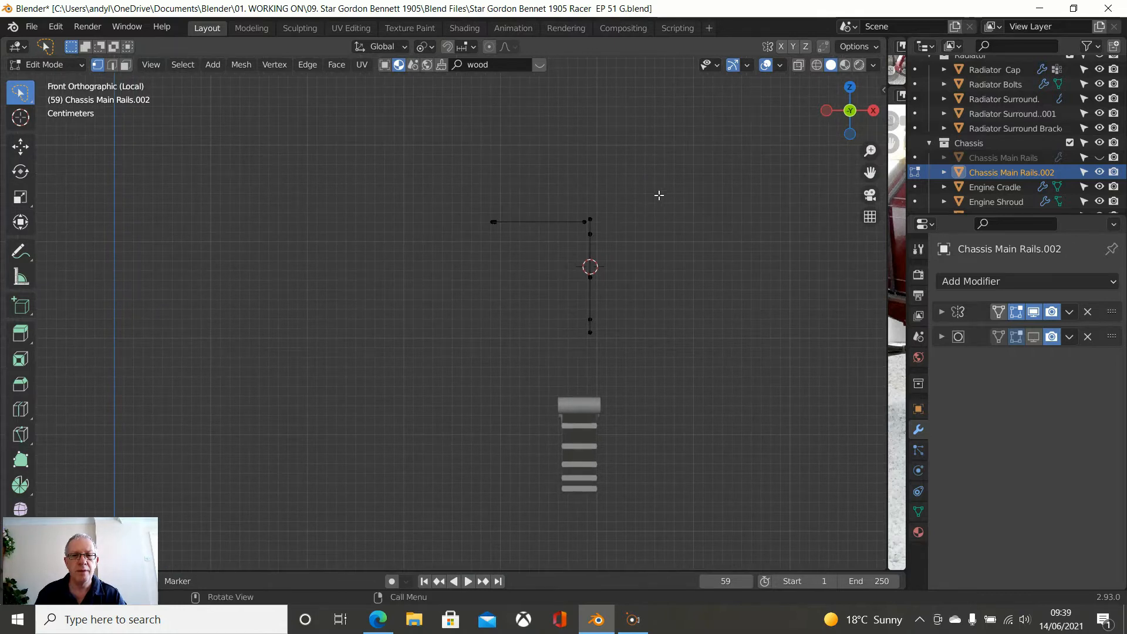
scroll(651, 195, up, 3)
shift+middle_drag(627, 240, 521, 317)
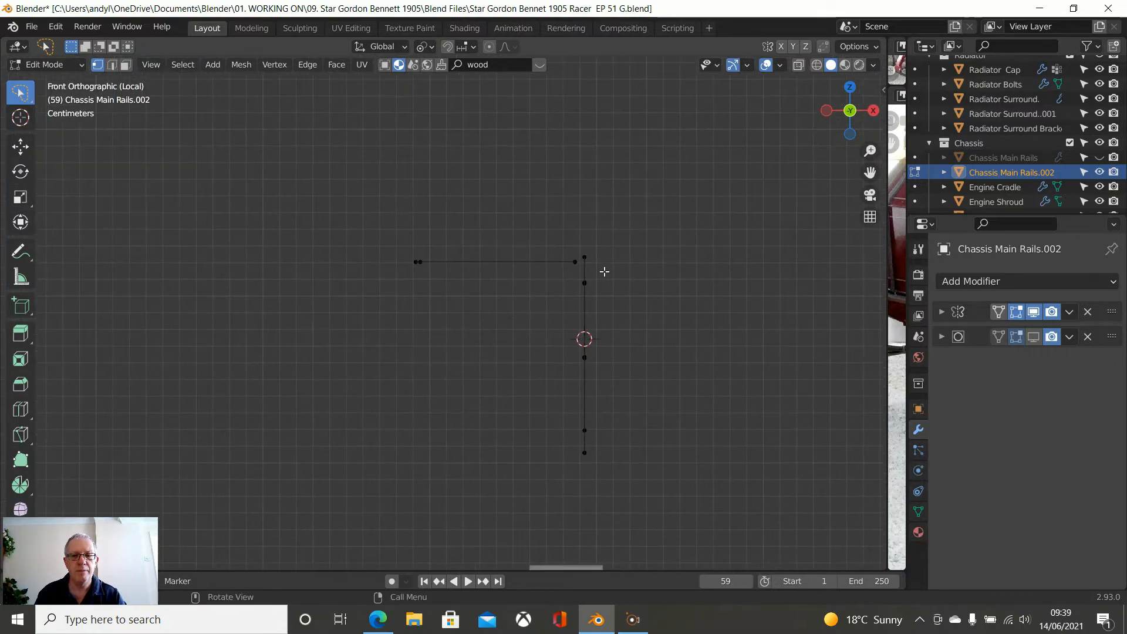
scroll(605, 271, up, 2)
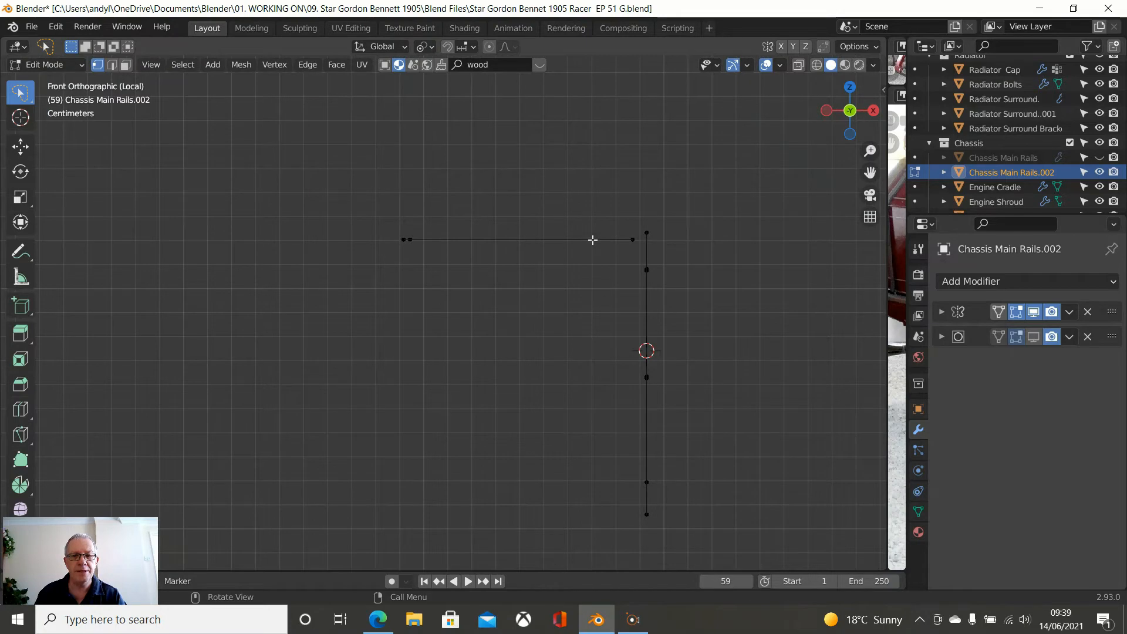
click(642, 229)
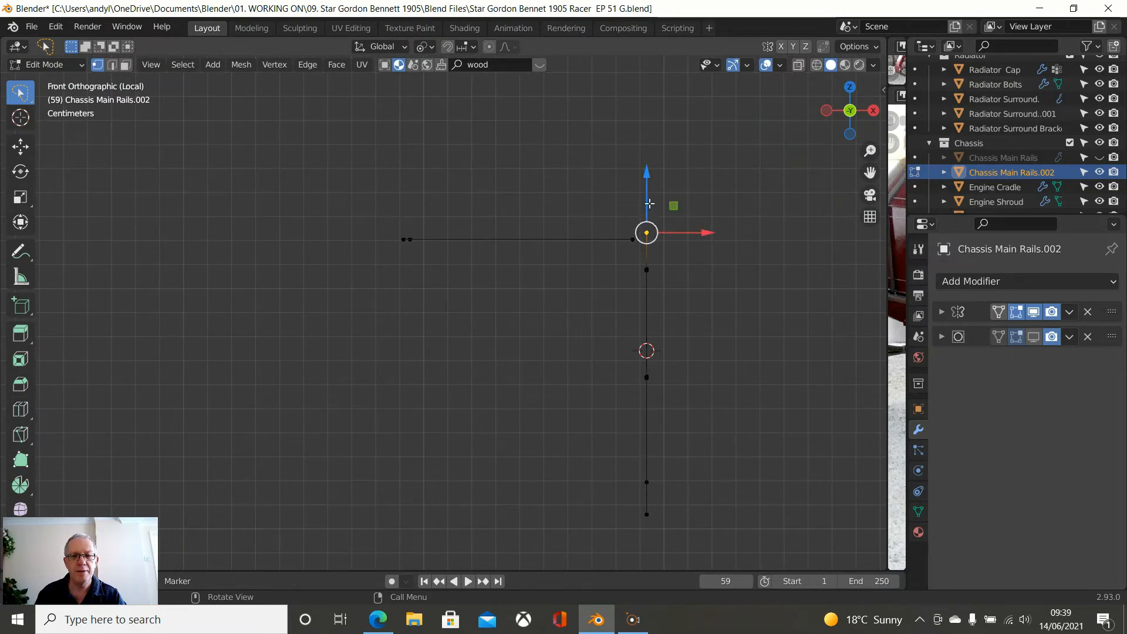
drag(650, 187, 649, 195)
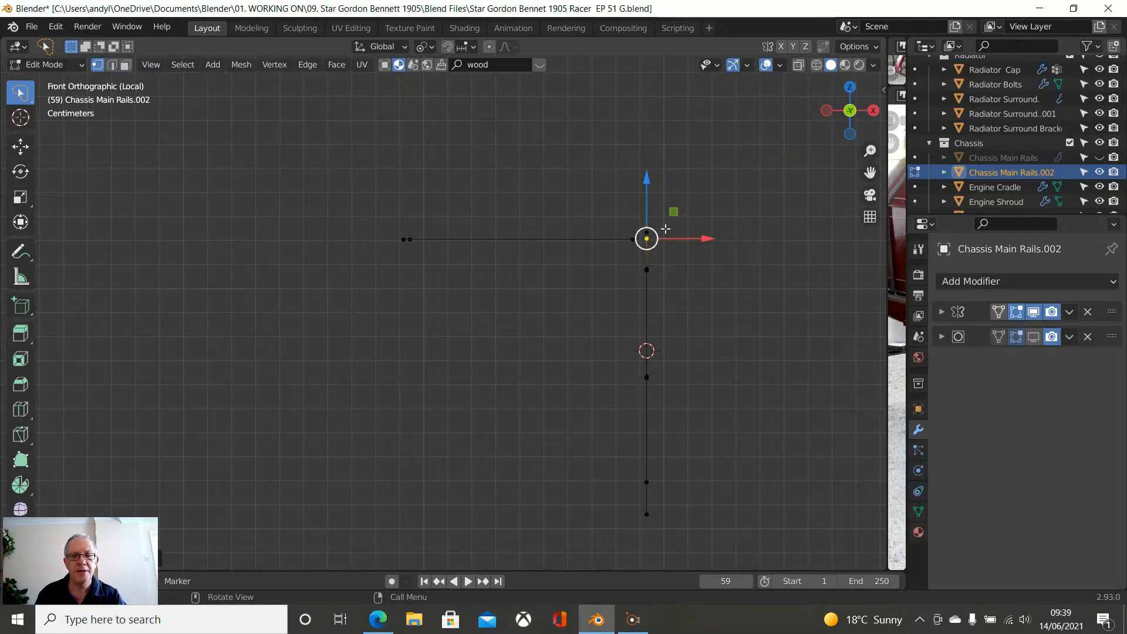
Step: Level the side plate's front upper corner with the adjoining top plate corner by scaling both vertices to 0 along Z
shift+click(629, 239)
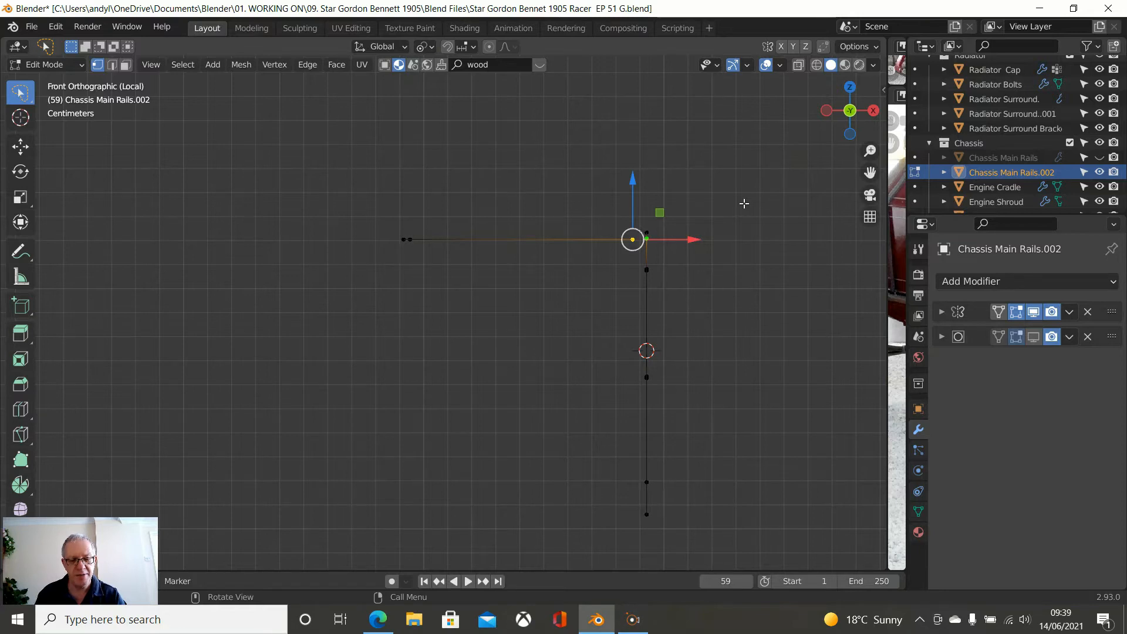
key(s)
key(z)
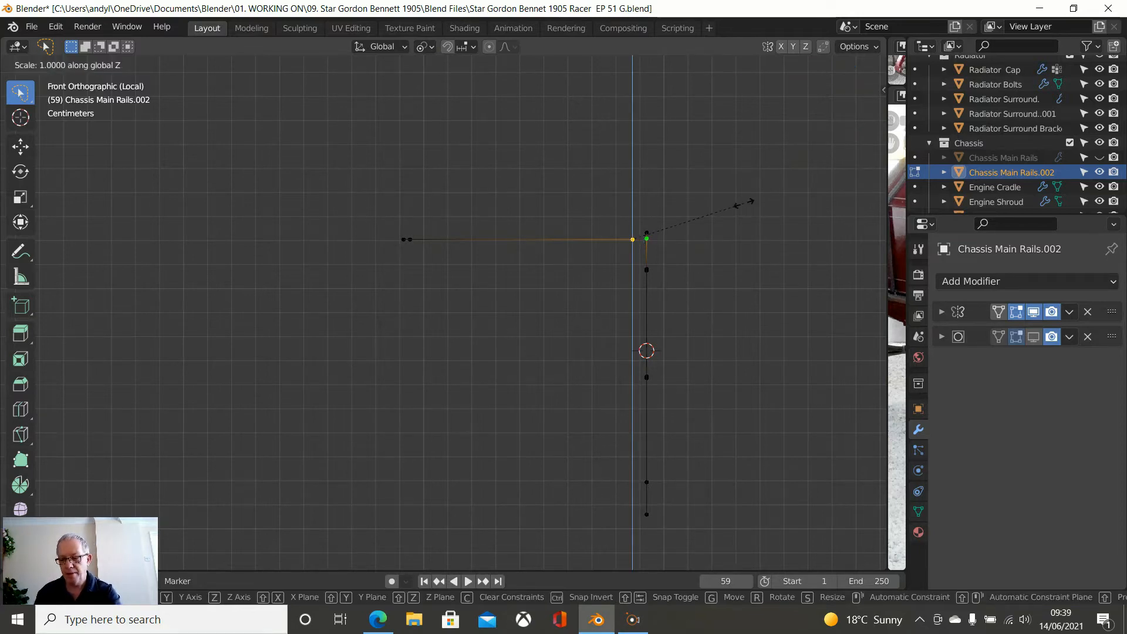
text(0)
key(Return)
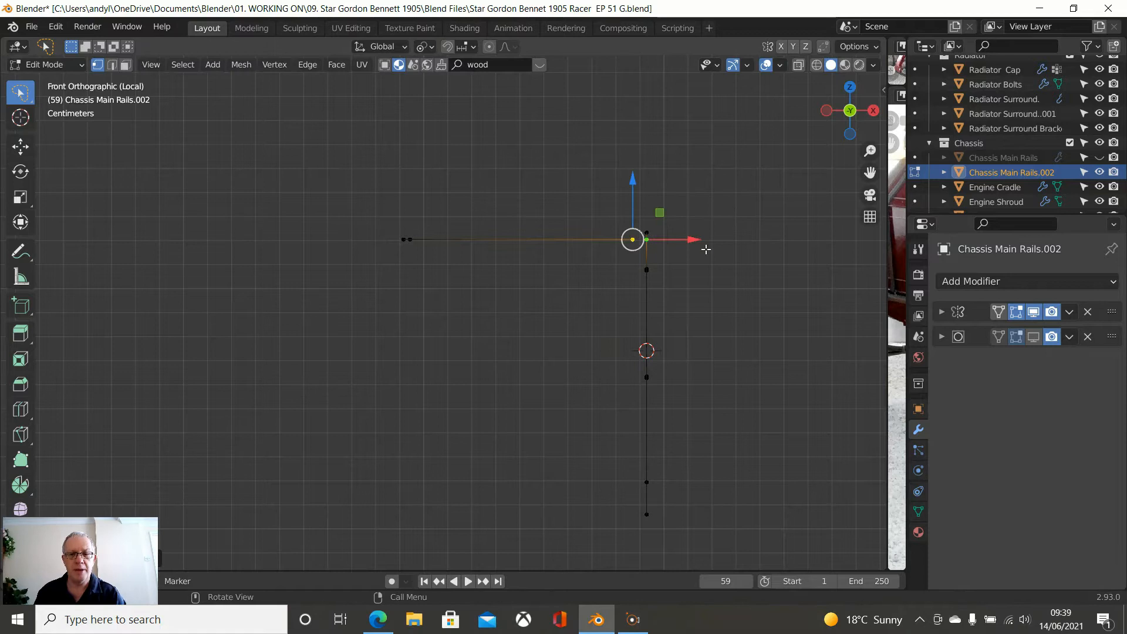
Step: Flatten the top plate's rear edge level with the side plate's rear upper corner by scaling to 0 along Z
key(KP_7)
middle_drag(675, 240, 473, 372)
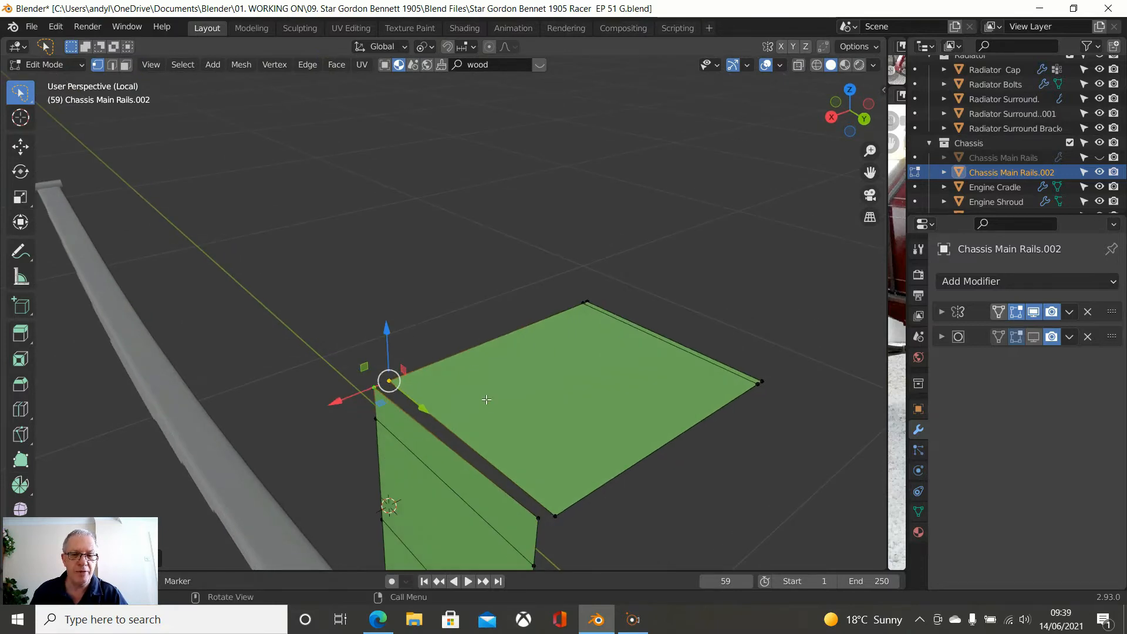
middle_drag(519, 438, 482, 407)
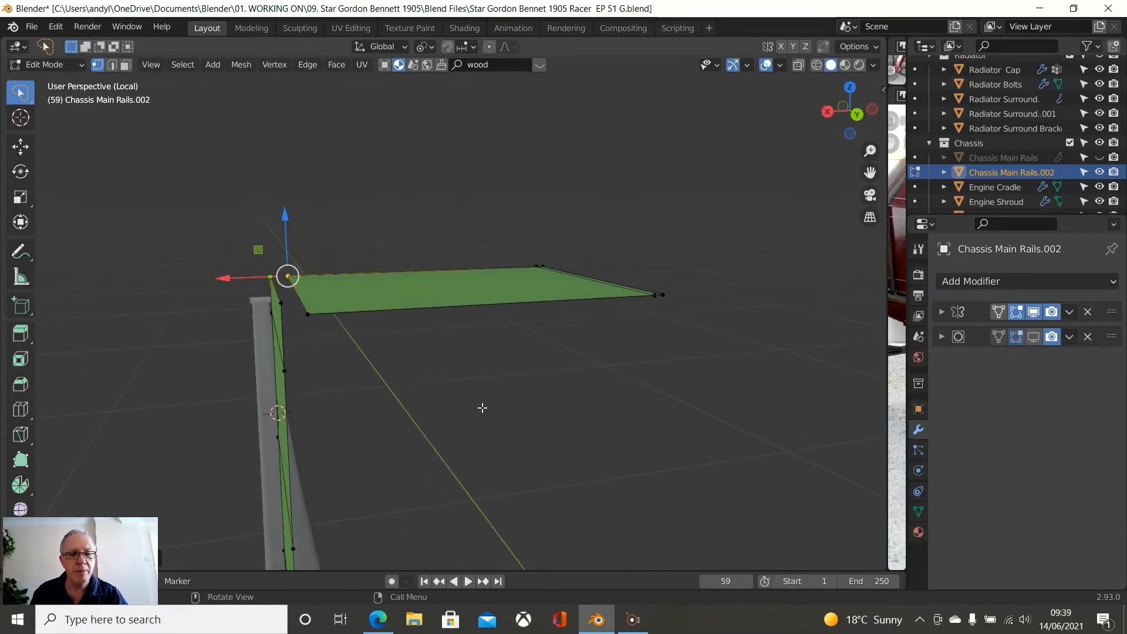
alt+click(445, 309)
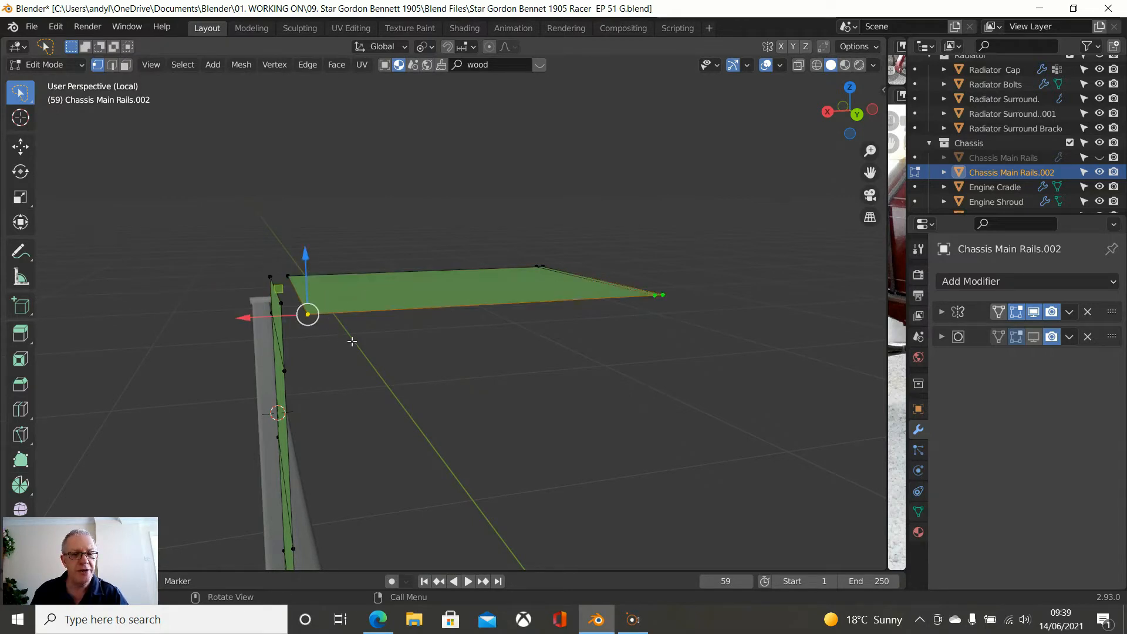
scroll(353, 342, up, 2)
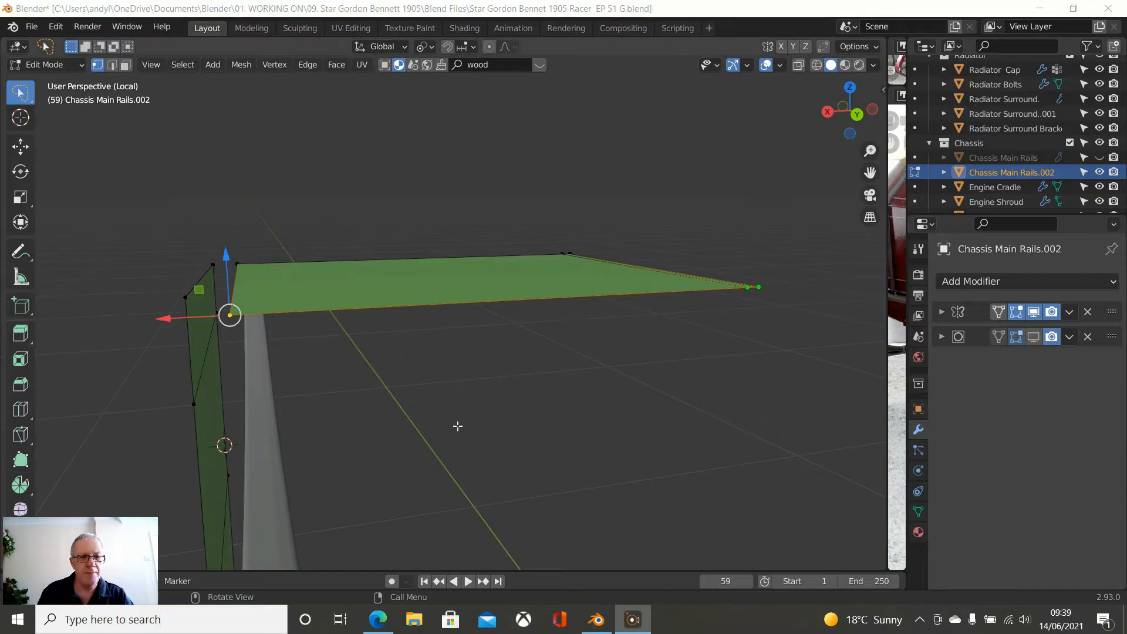
middle_drag(387, 387, 435, 398)
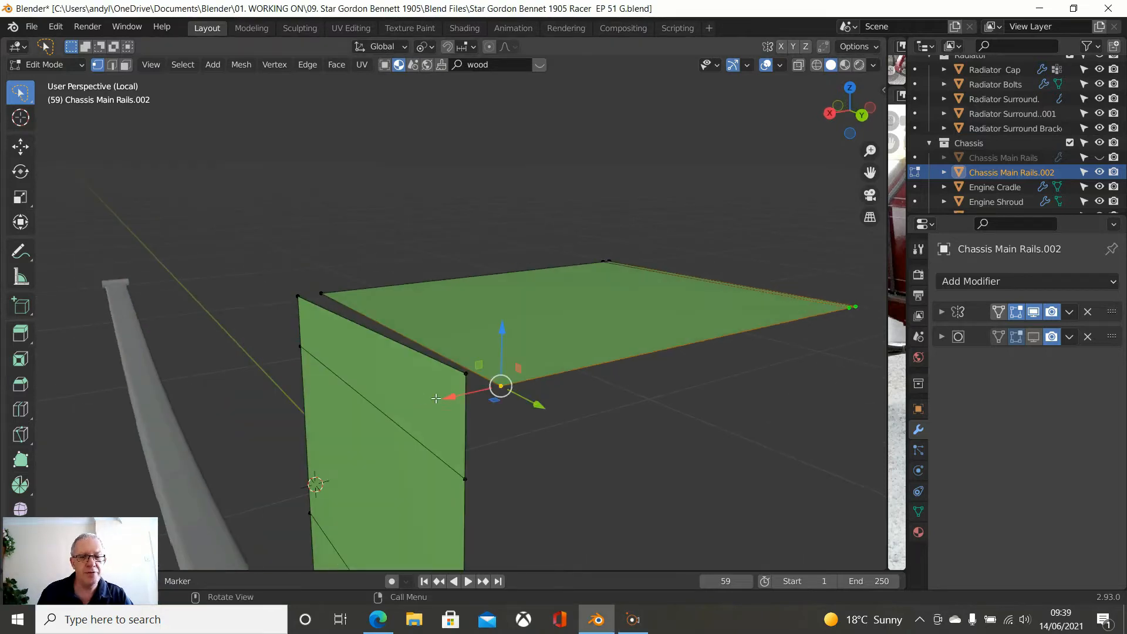
click(472, 380)
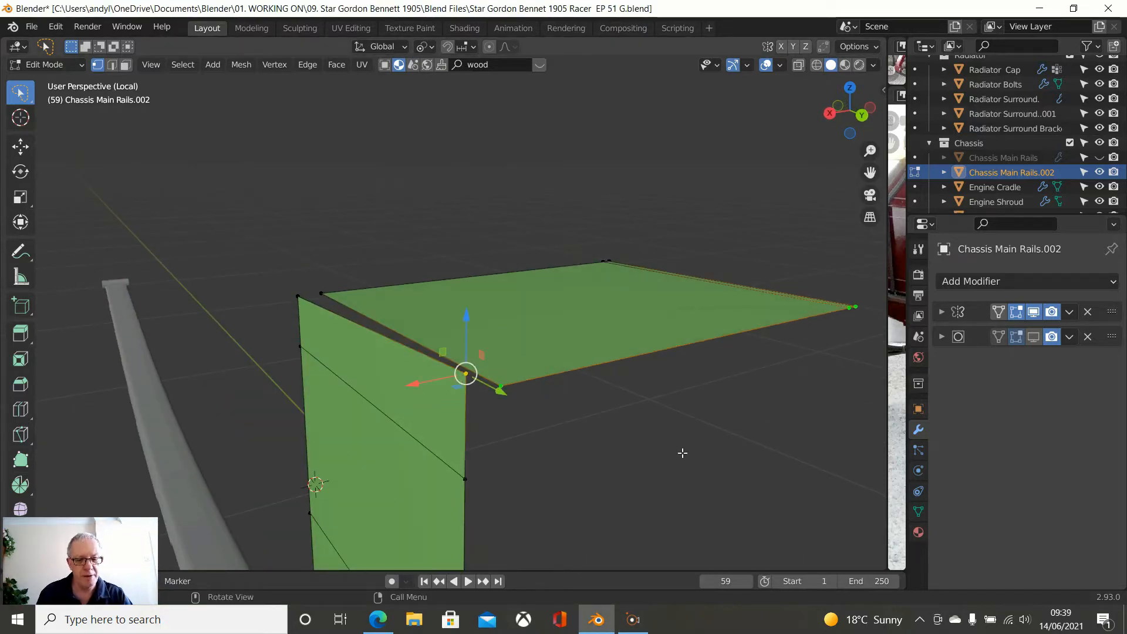
key(s)
key(z)
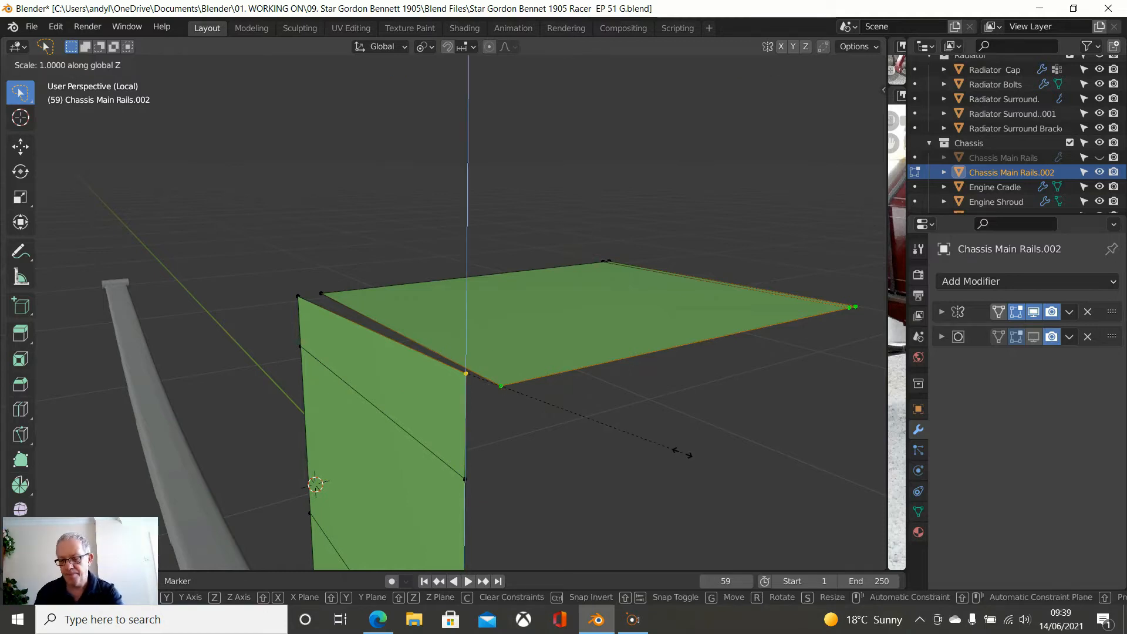
key(0)
key(Return)
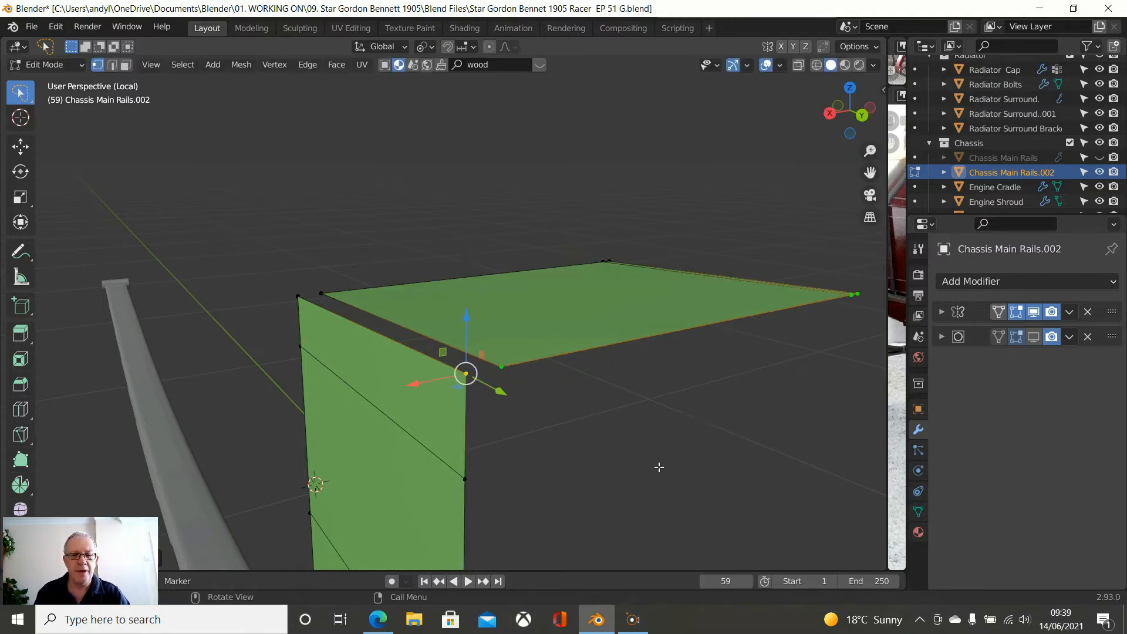
Step: Fill the gap between the top plate and the side plate with a face across their four adjoining corner vertices
middle_drag(659, 466, 632, 481)
middle_drag(469, 379, 306, 312)
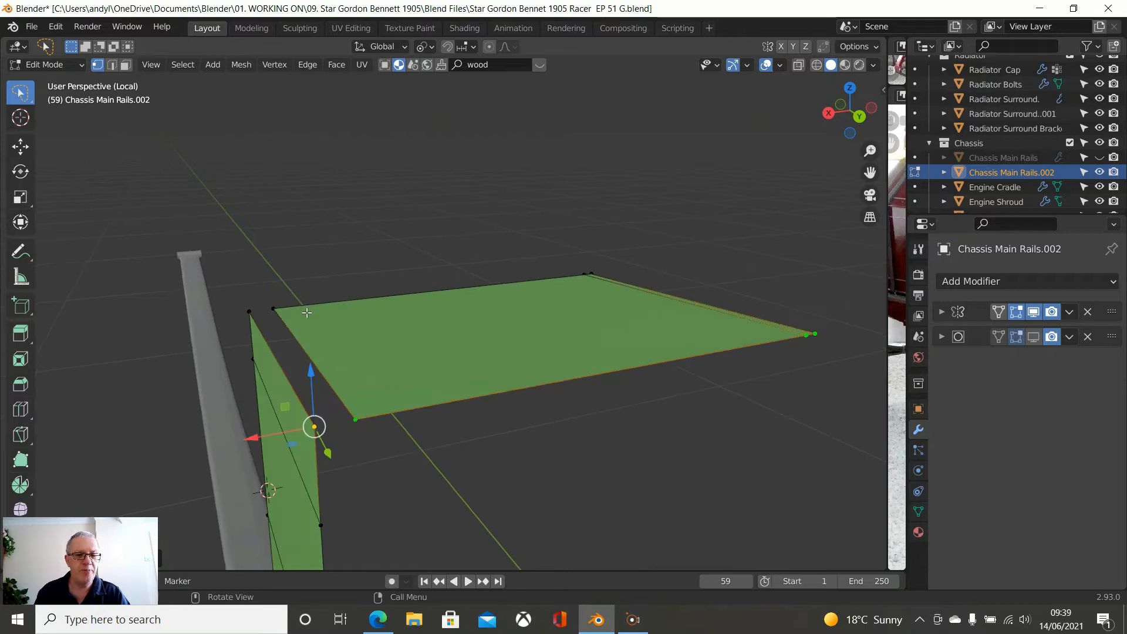
click(276, 310)
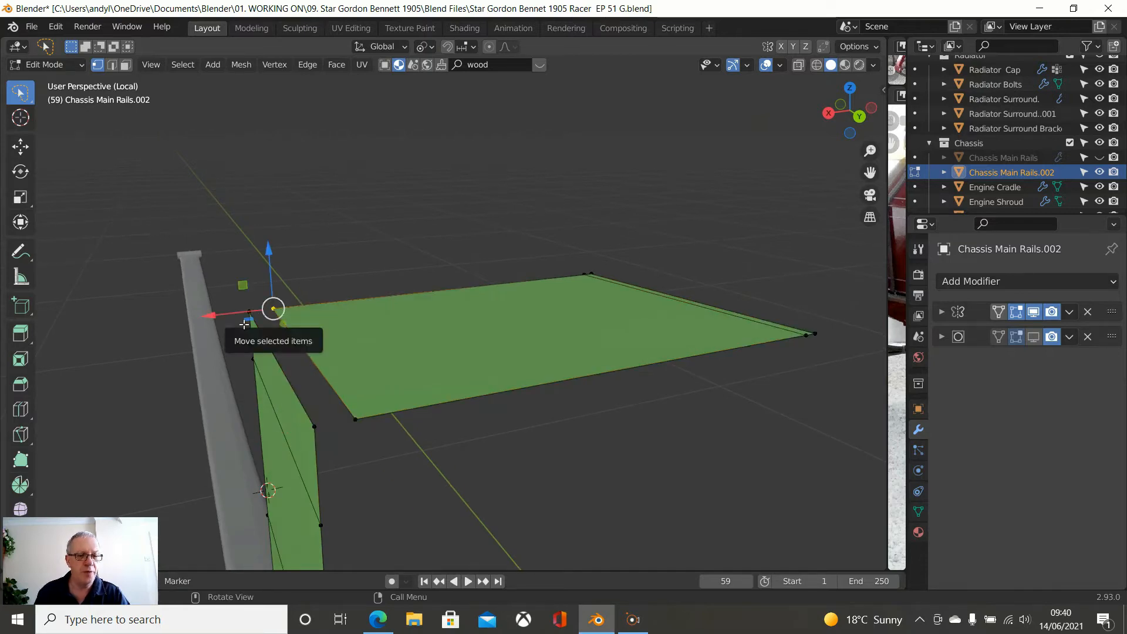
shift+click(249, 313)
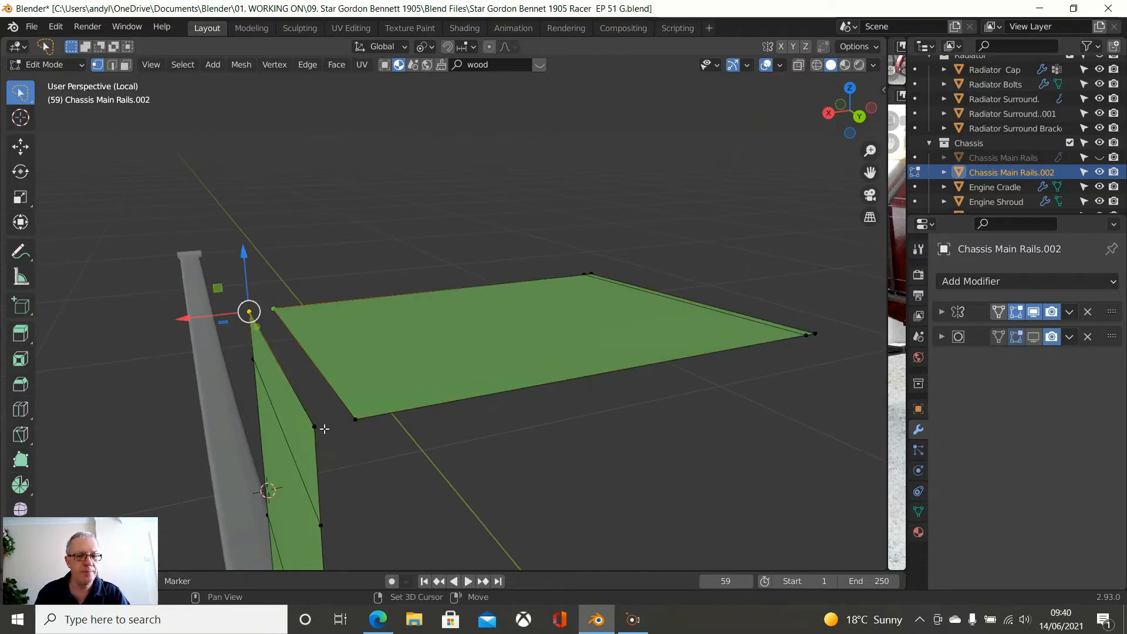
shift+click(351, 420)
shift+click(320, 435)
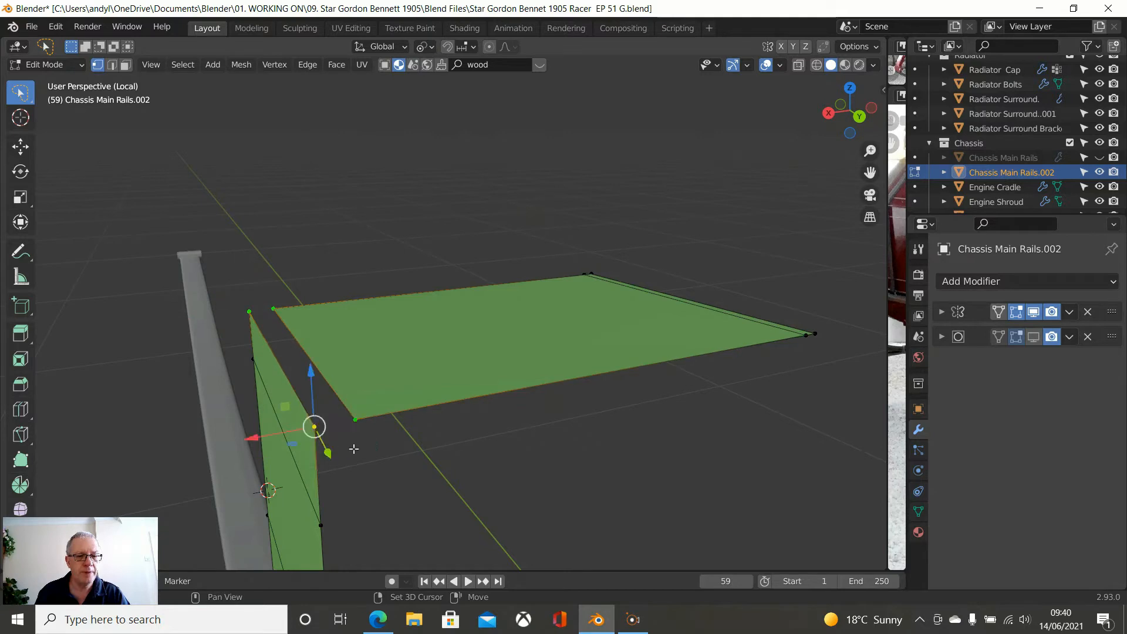
key(f)
middle_drag(395, 450, 399, 449)
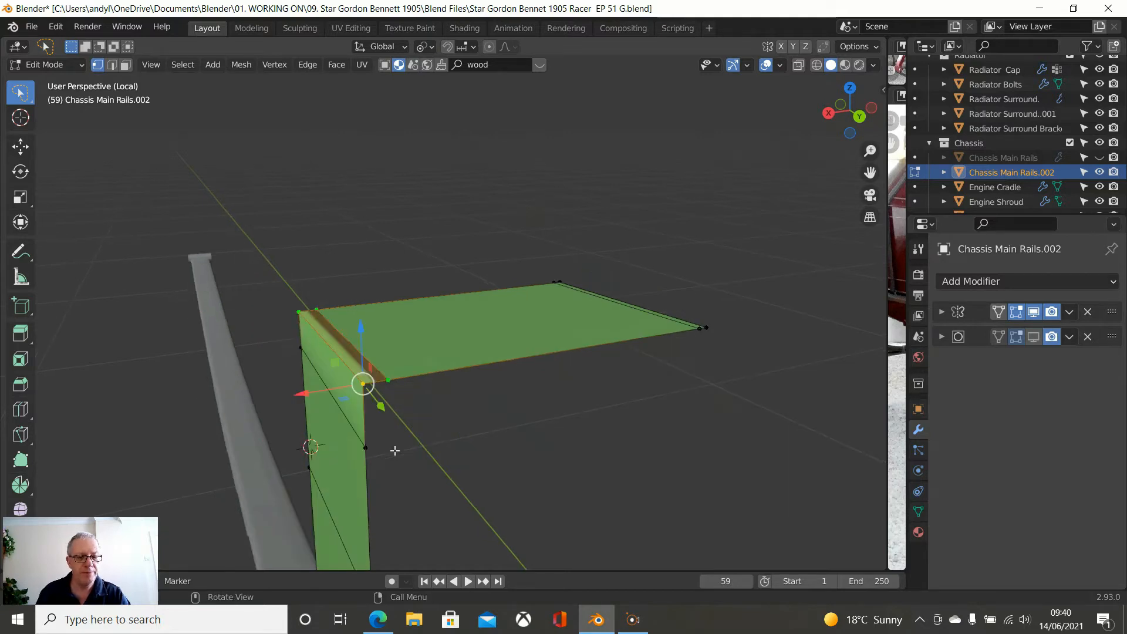
Step: Recalculate the normals of the whole bracket mesh so they face outside
key(a)
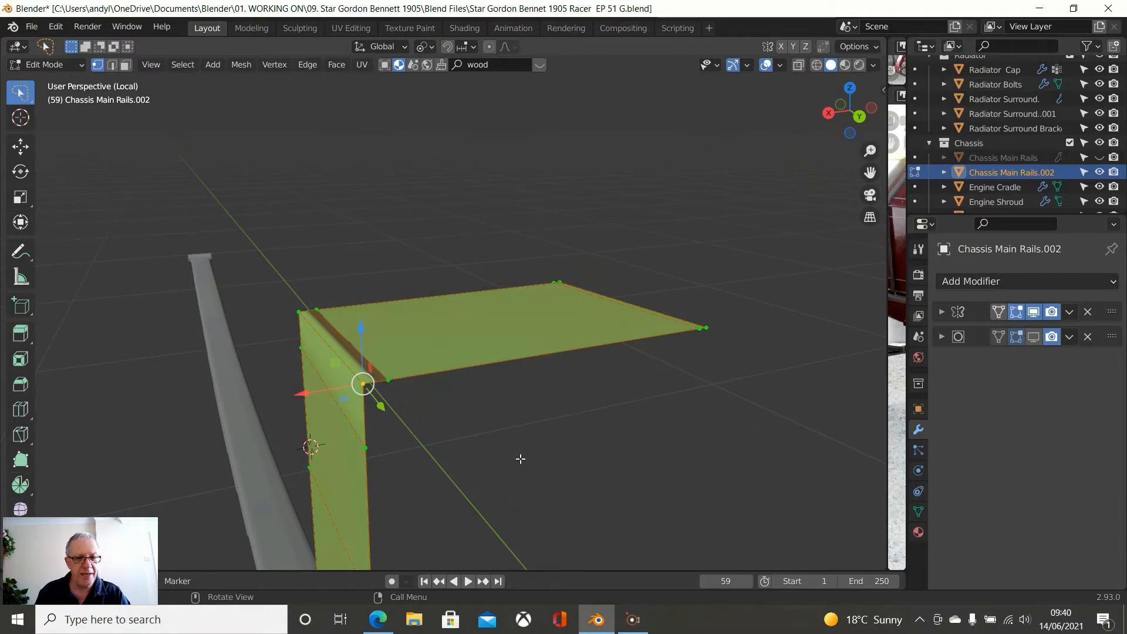
key(shift+n)
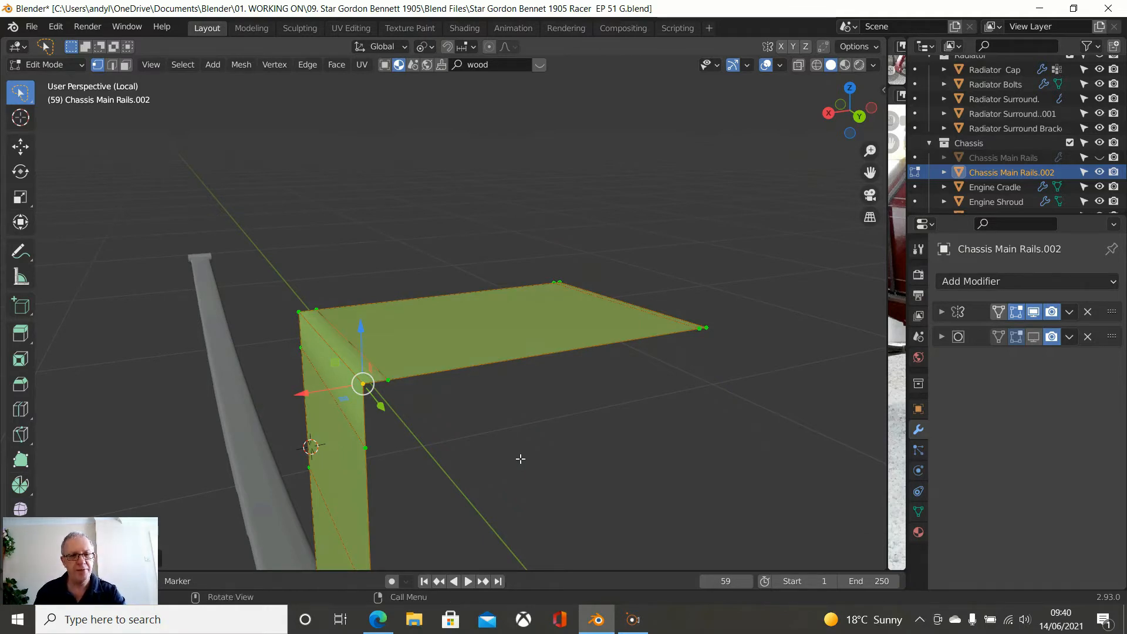
middle_drag(512, 415, 604, 423)
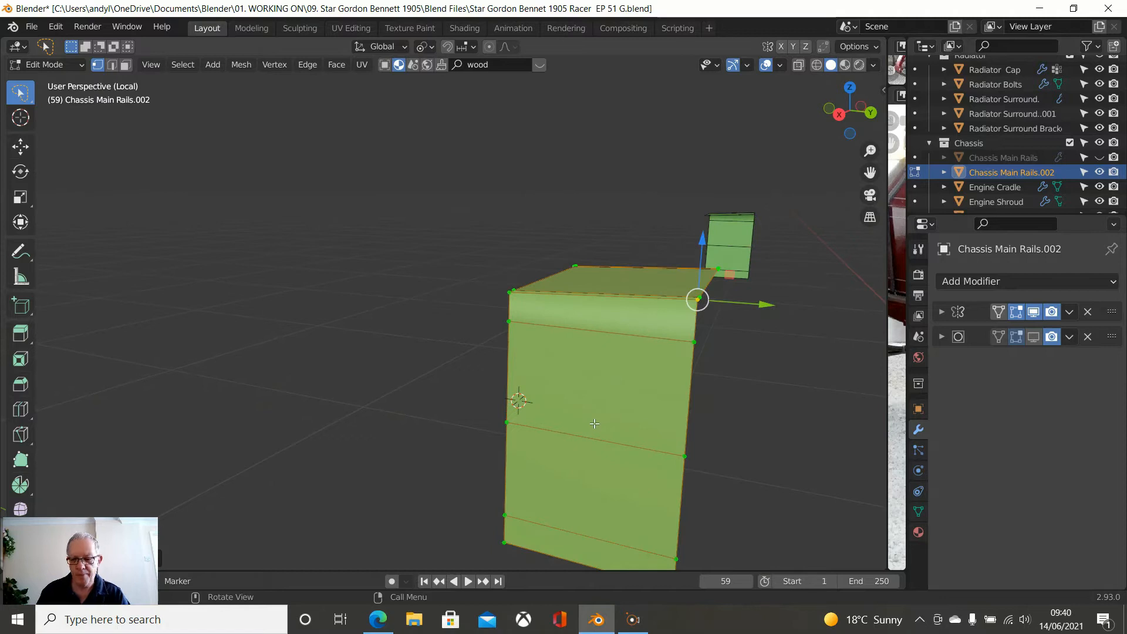
Step: In the right view, level the side plate's edge just below the top bend by scaling its two vertices to 0 along Z
key(KP_3)
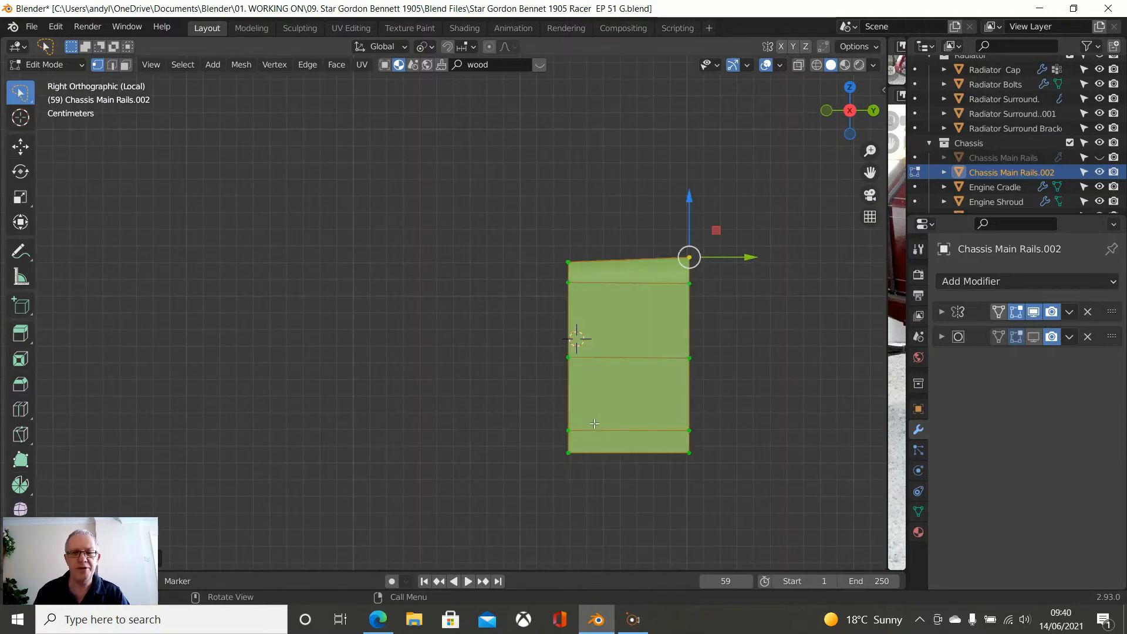
click(579, 296)
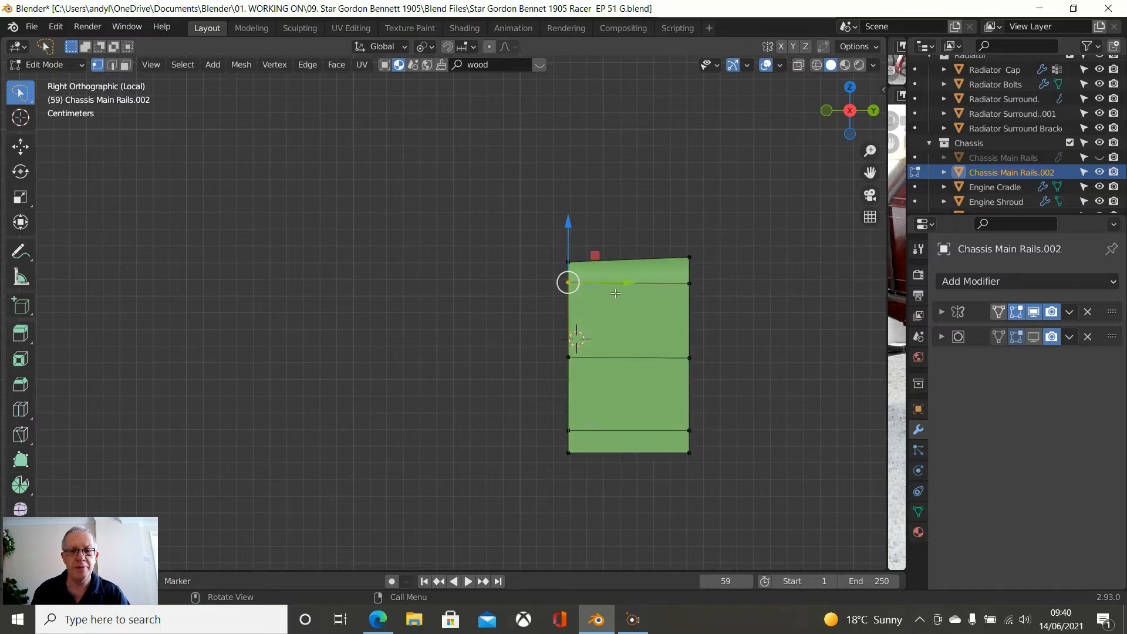
shift+click(691, 283)
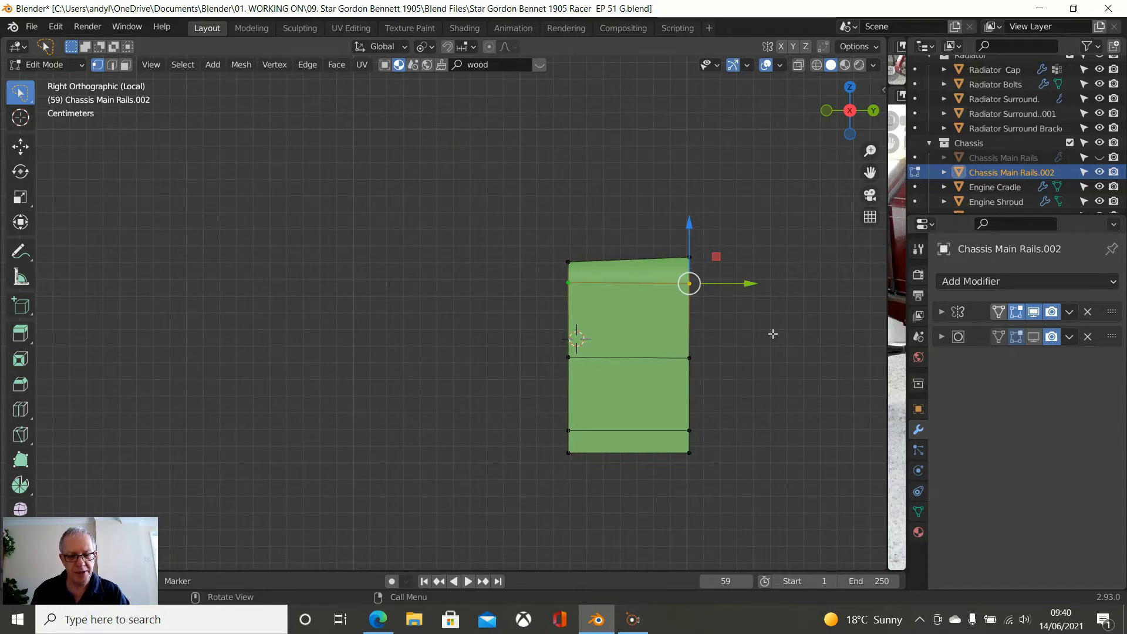
key(s)
key(z)
text(0)
key(Return)
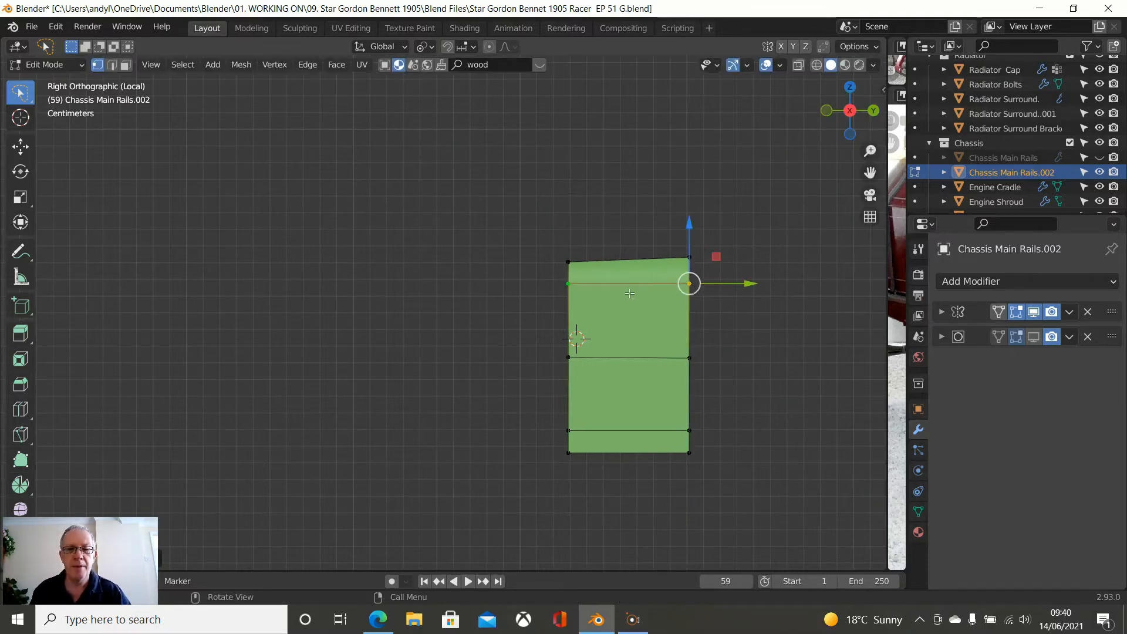
Step: Flatten all the top plate's vertices level with its front inner corner by scaling them to 0 along Z
middle_drag(636, 289, 587, 320)
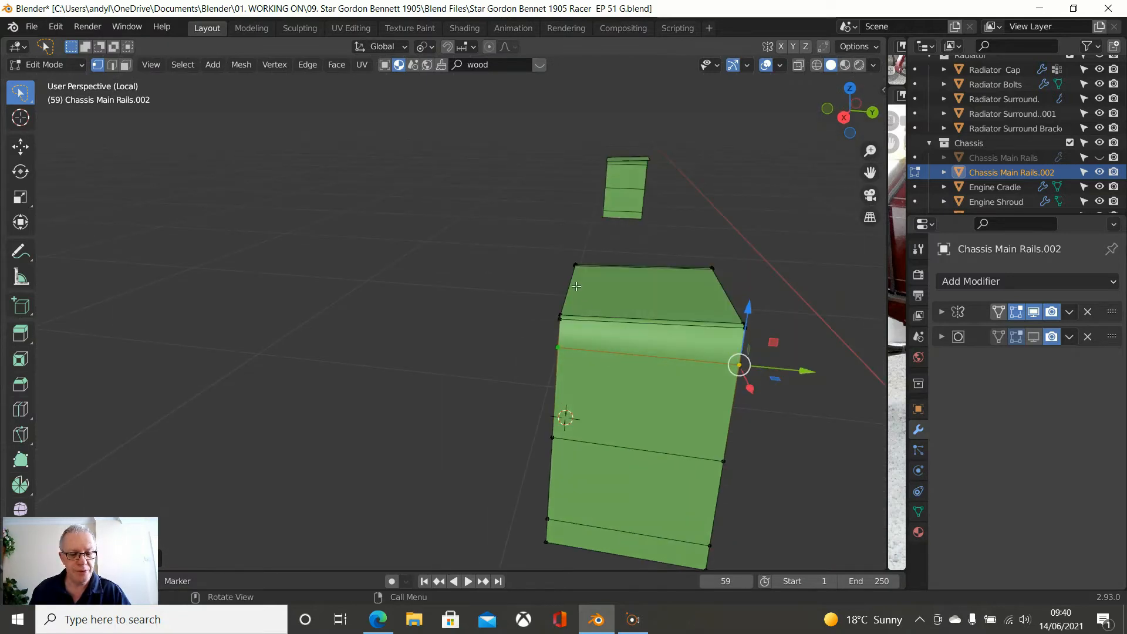
click(558, 320)
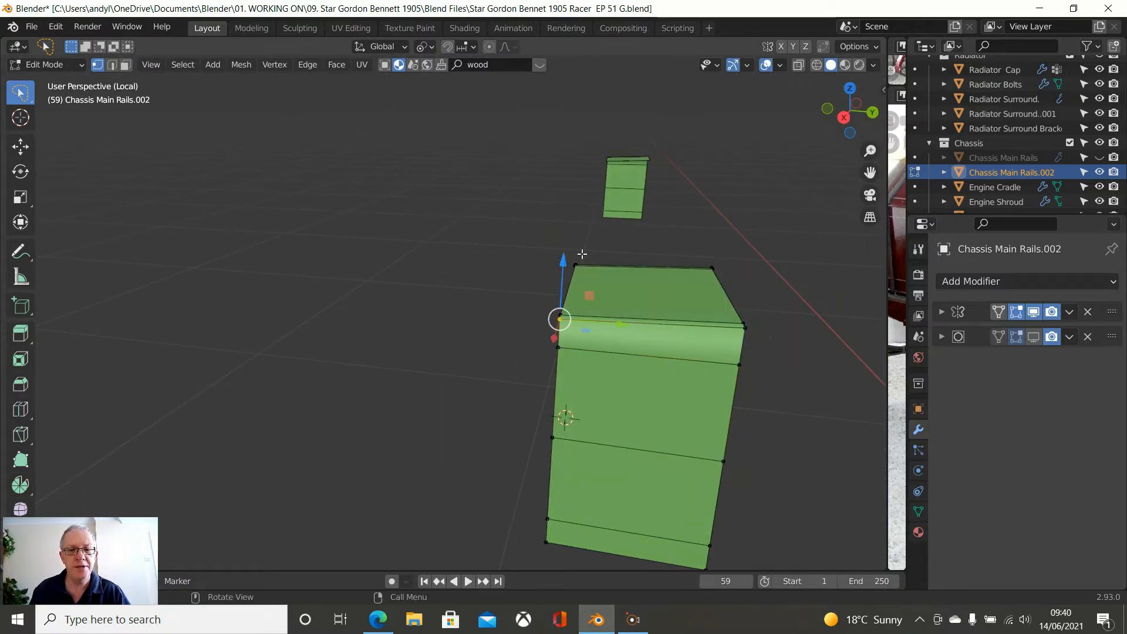
ctrl+click(576, 264)
middle_drag(726, 294, 652, 328)
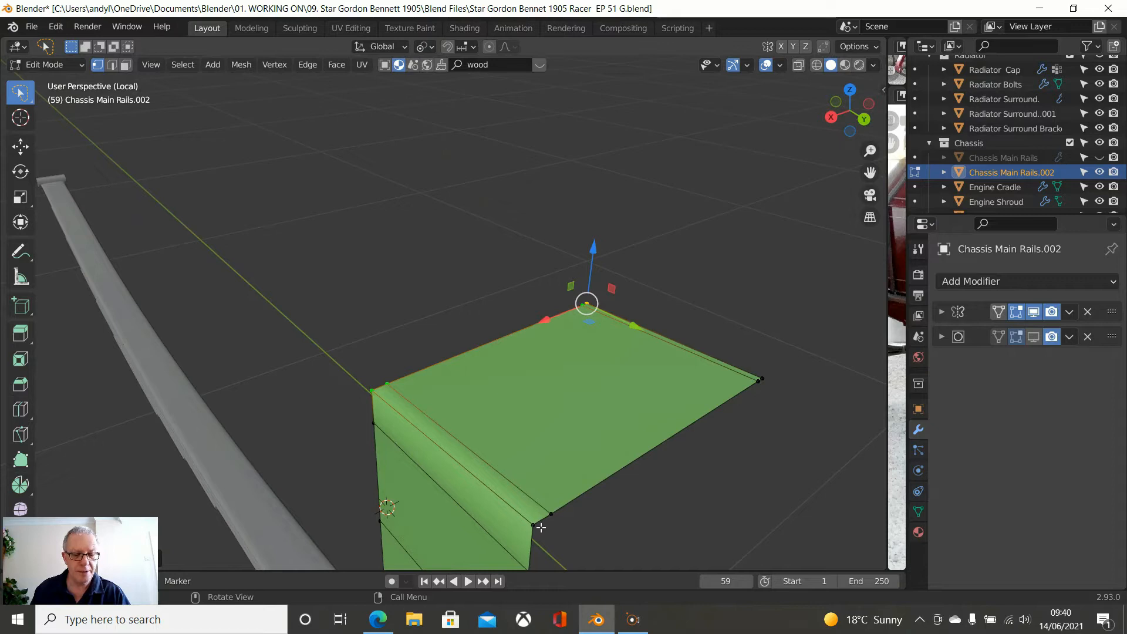
ctrl+click(772, 376)
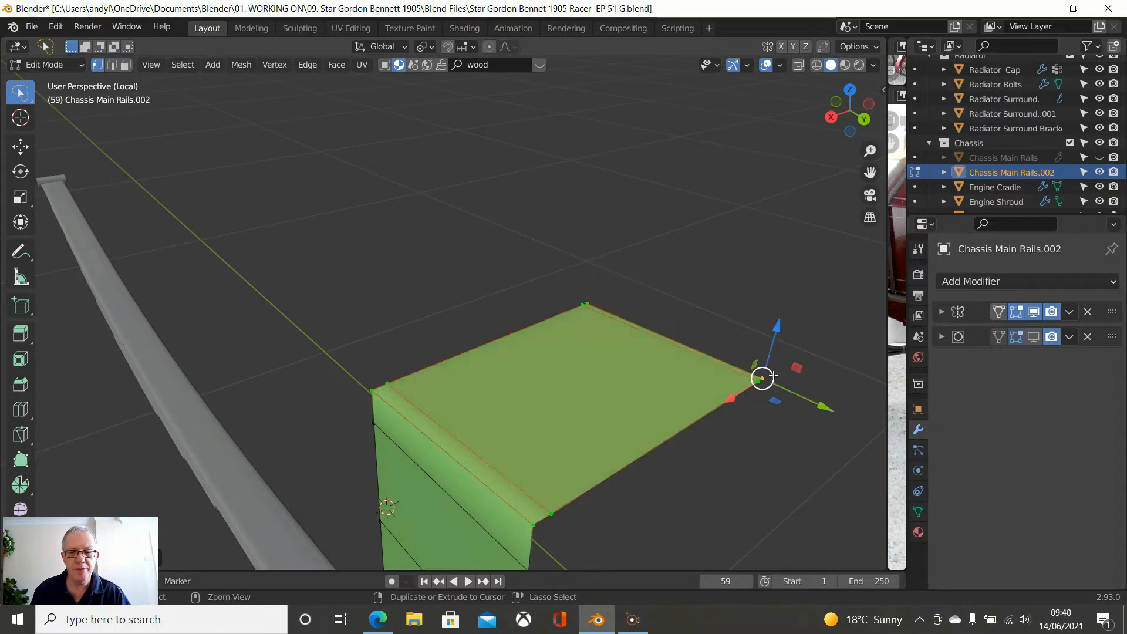
shift+click(593, 291)
shift+click(589, 303)
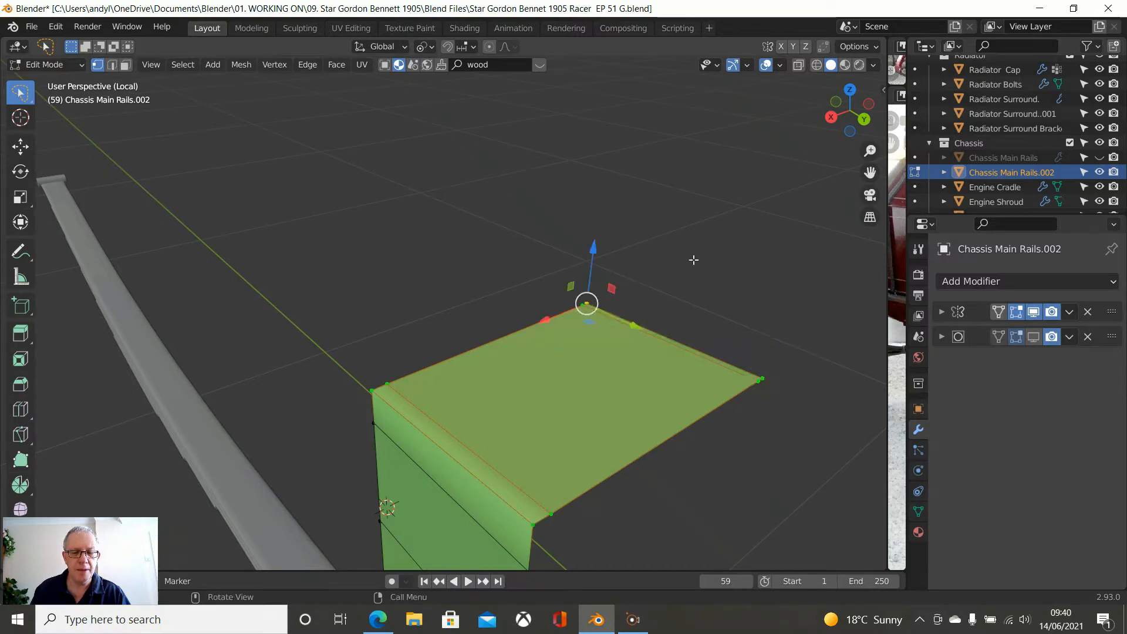
key(s)
key(z)
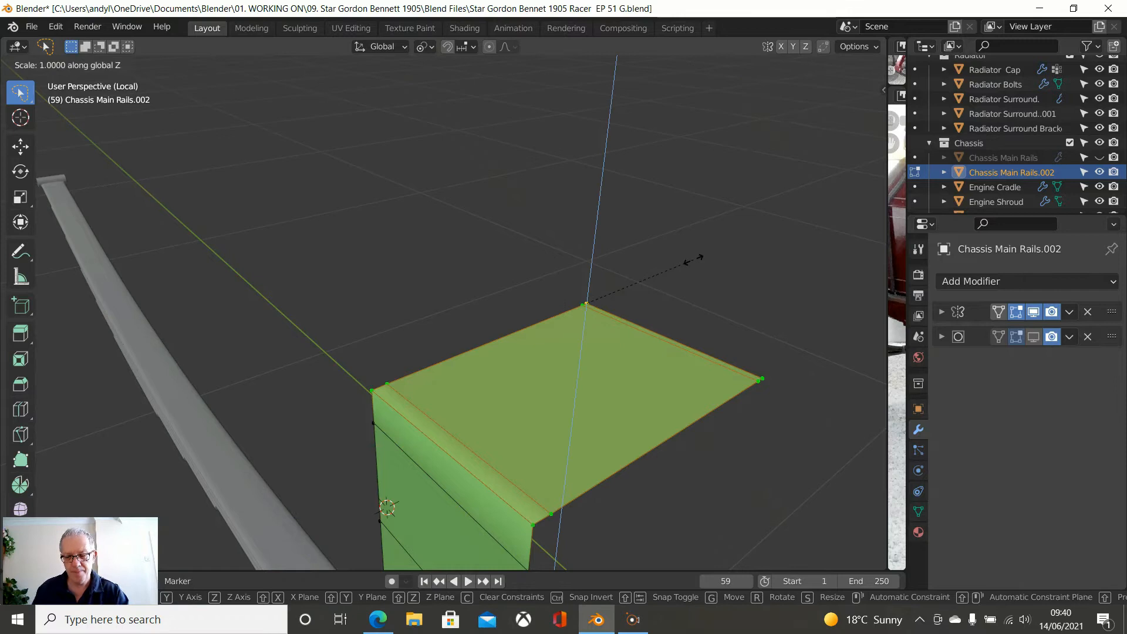
text(0)
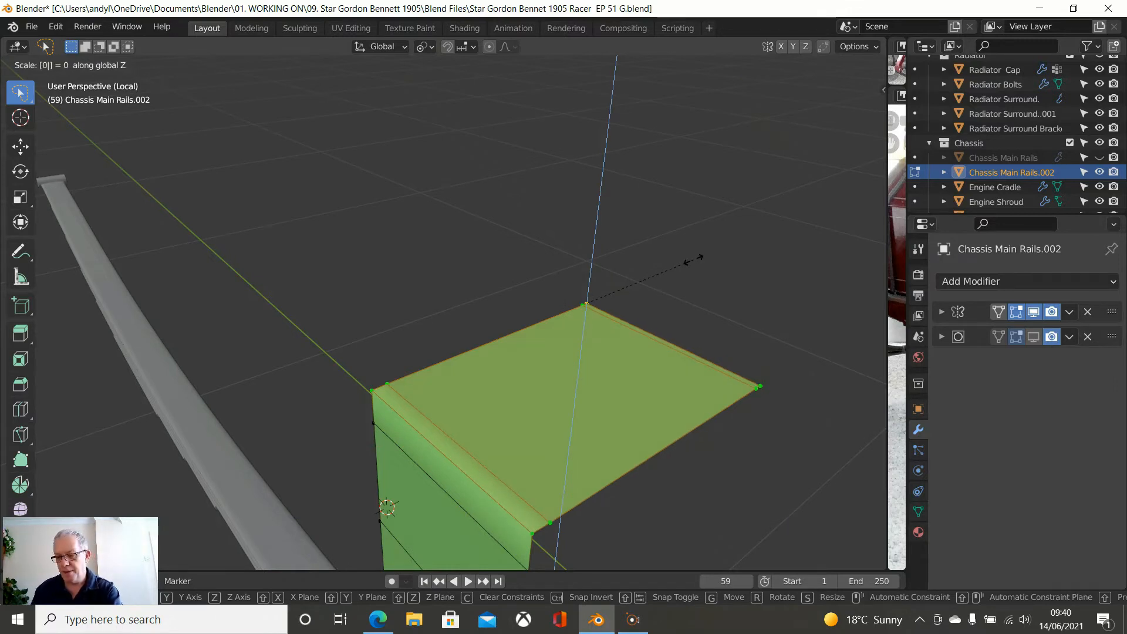
key(Return)
middle_drag(695, 259, 646, 275)
scroll(646, 336, up, 4)
scroll(646, 337, down, 4)
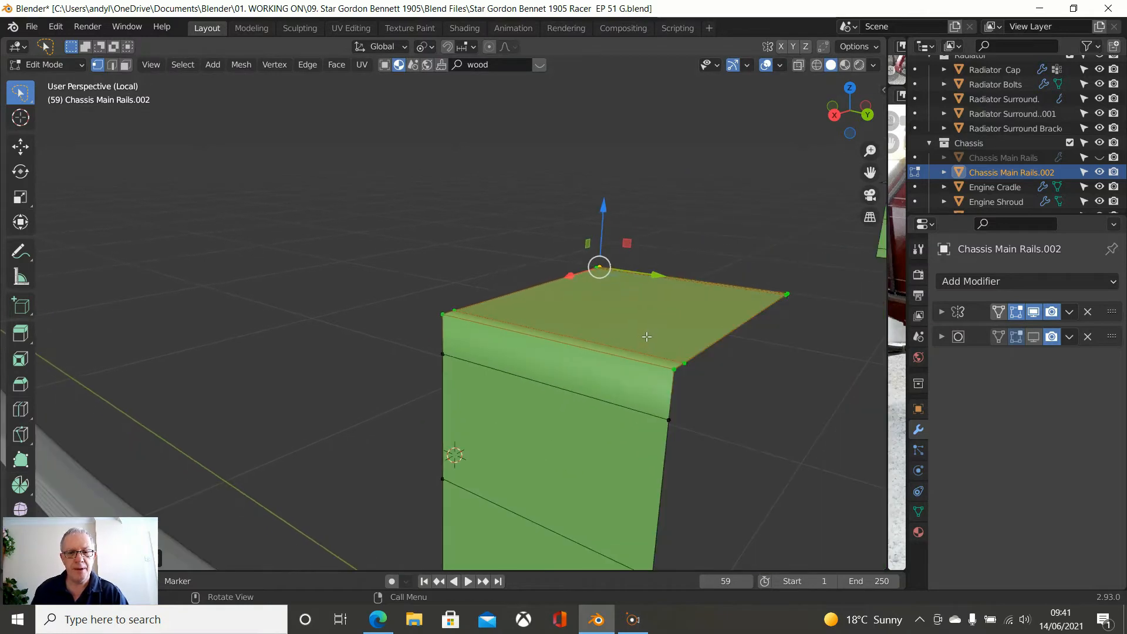
middle_drag(646, 337, 702, 340)
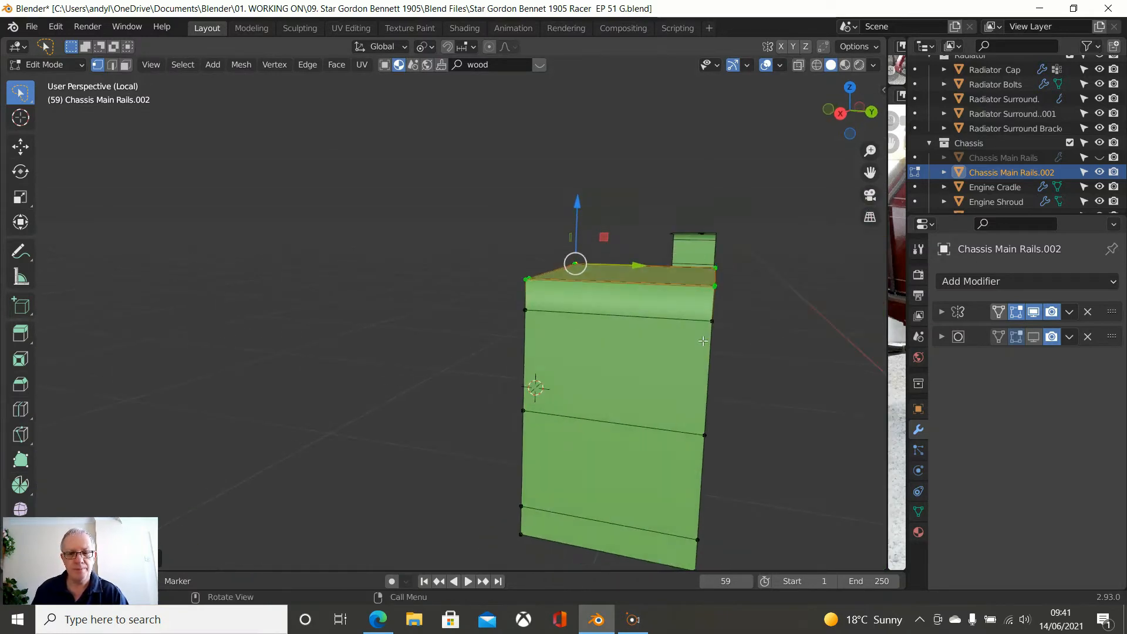
Step: In the front view, lower the side plate's bottom edge about 0.111 m along Z, past the leaf spring's eye
key(KP_3)
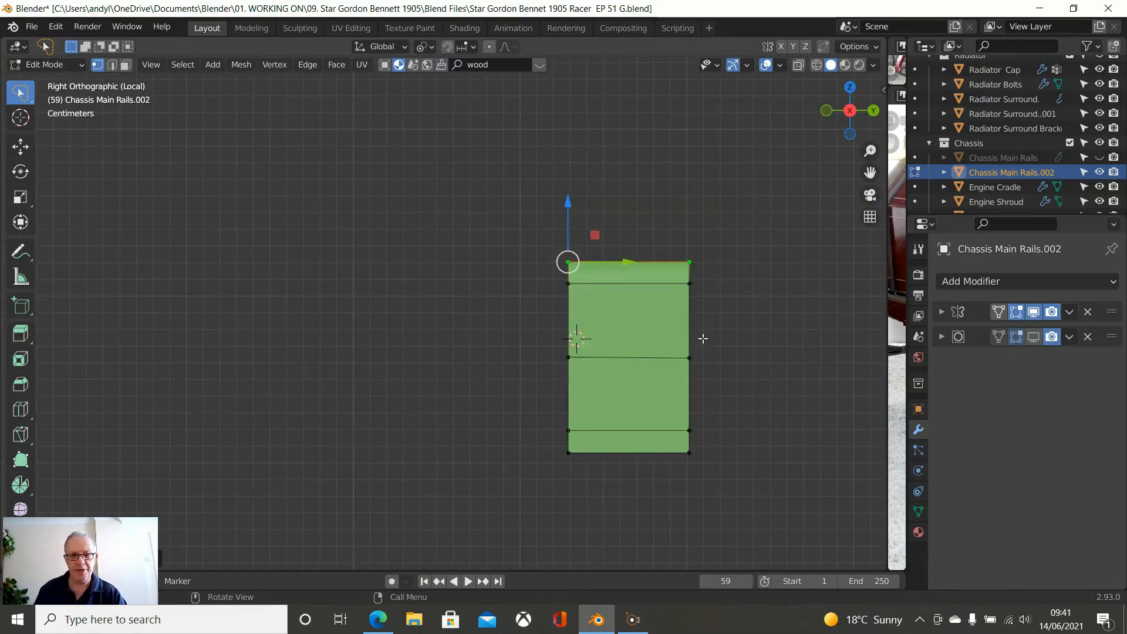
scroll(703, 353, down, 3)
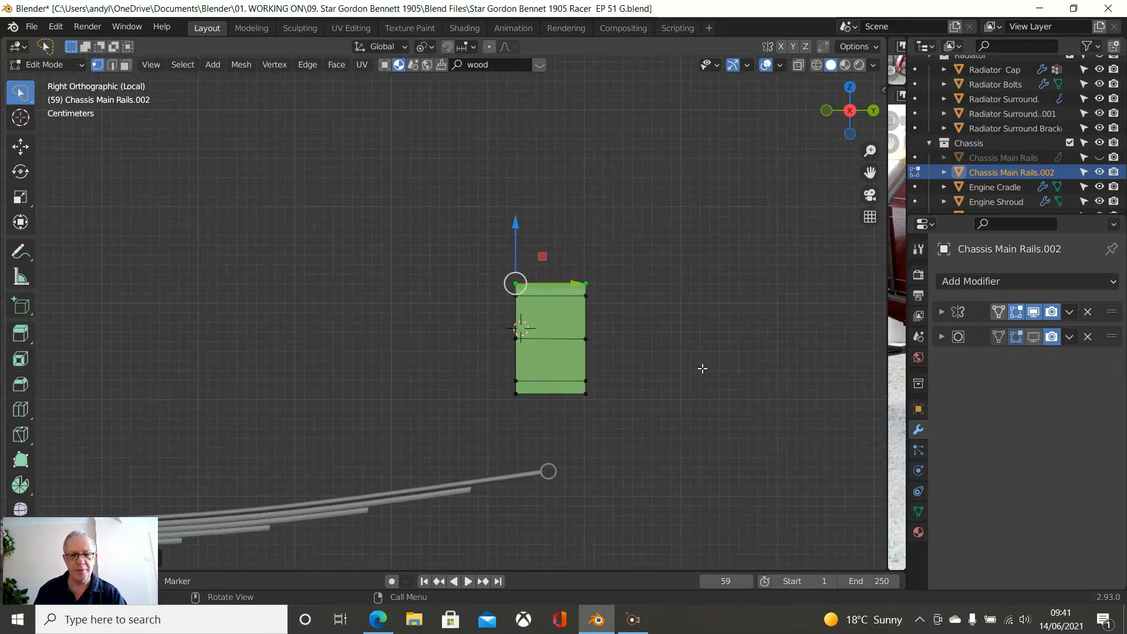
click(525, 404)
click(512, 397)
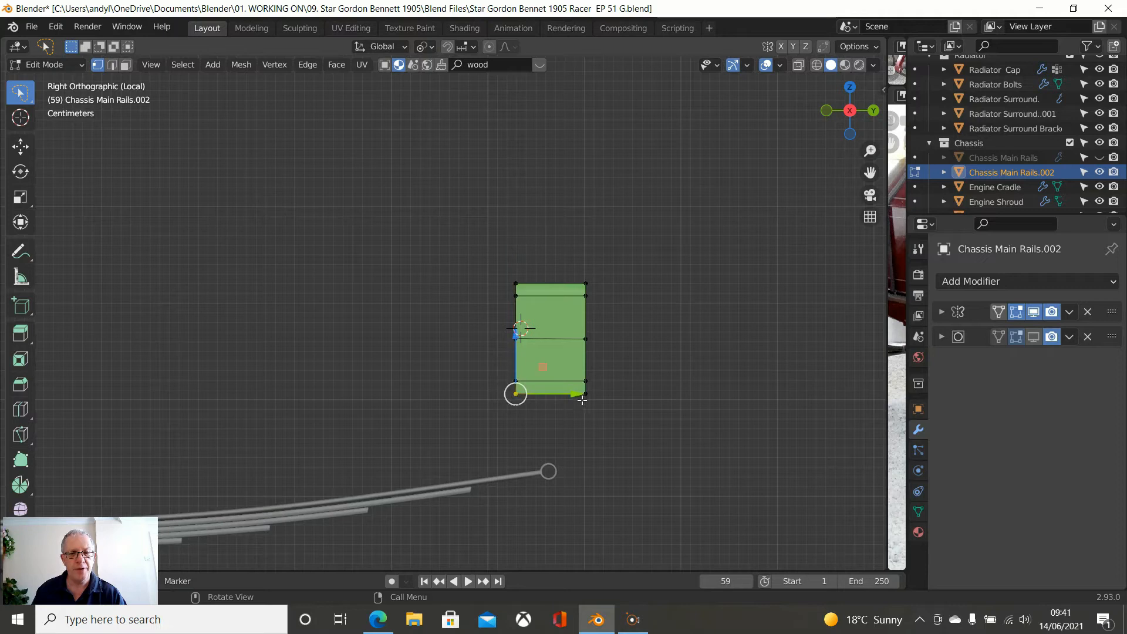
shift+click(590, 398)
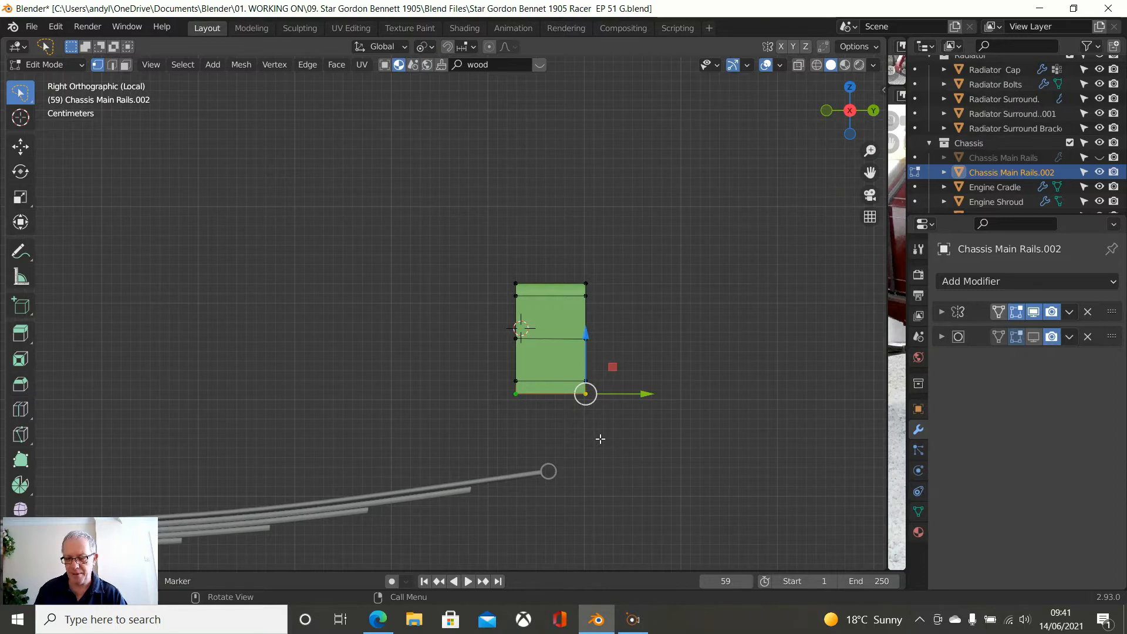
key(KP_1)
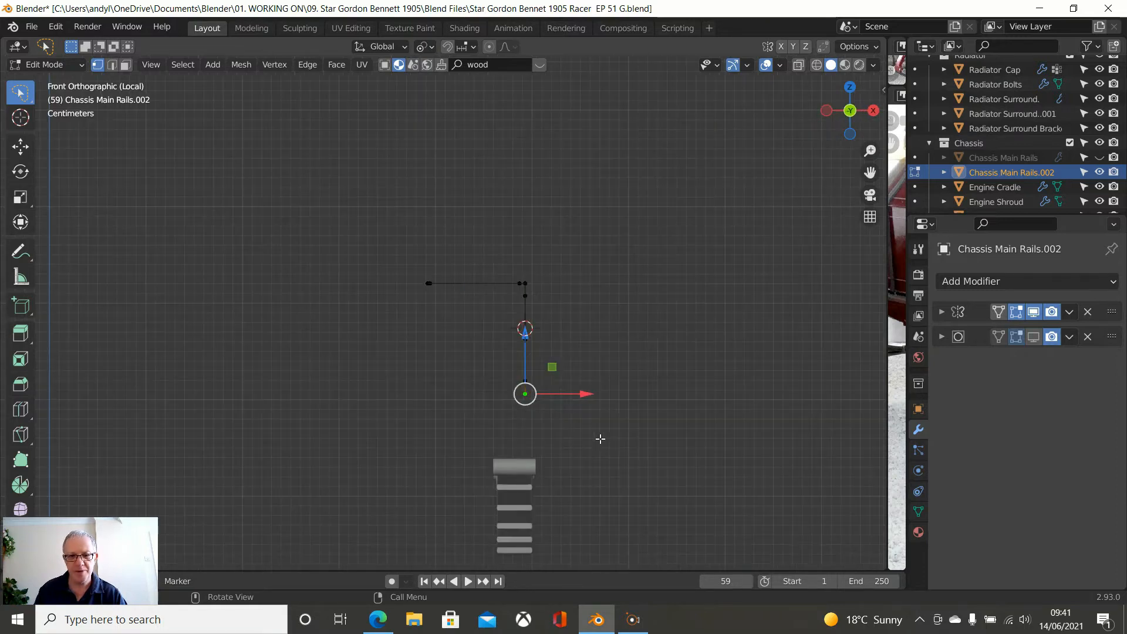
scroll(601, 439, up, 4)
scroll(600, 439, down, 2)
scroll(665, 434, down, 1)
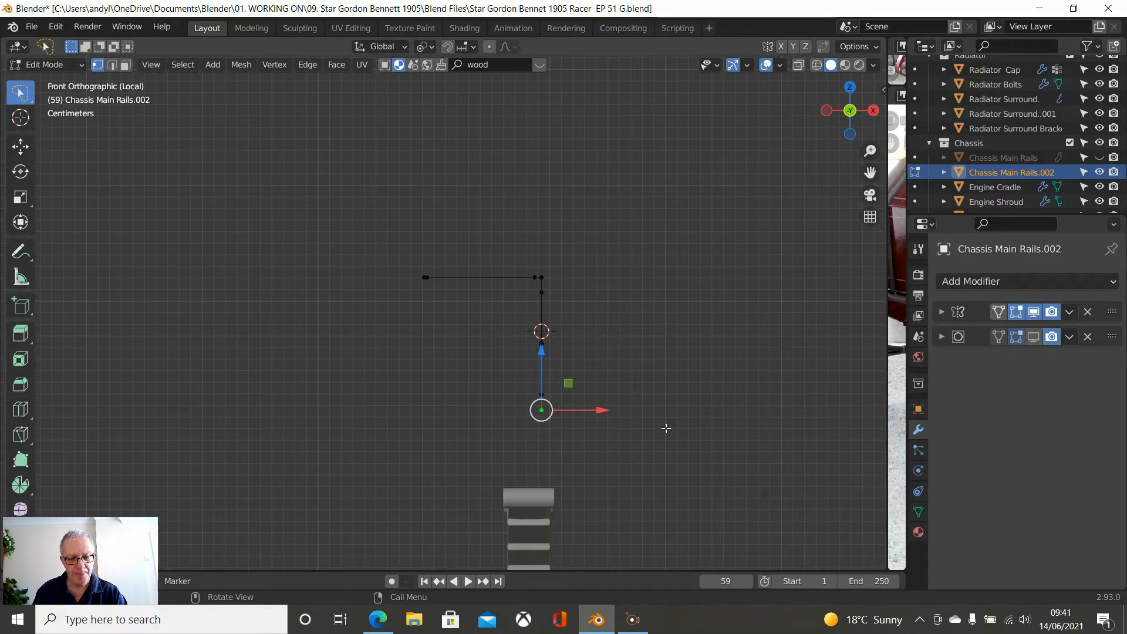
key(g)
key(z)
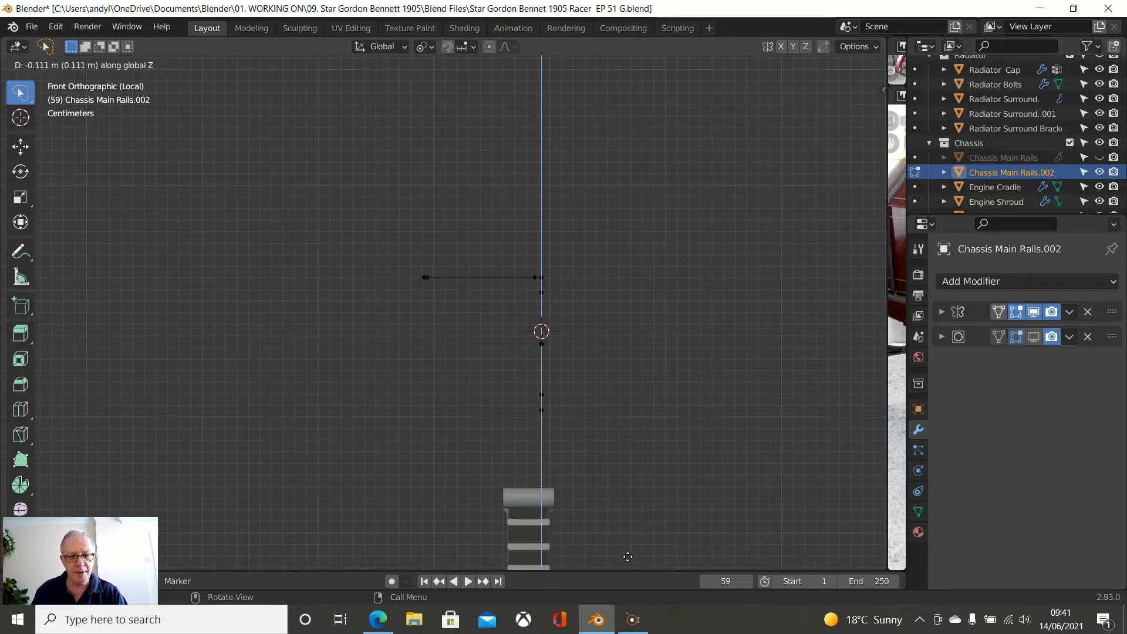
click(627, 556)
Step: Raise the side plate's bottom edge slightly along Z to just below the leaf spring's eye
middle_drag(622, 524, 343, 500)
scroll(343, 501, down, 3)
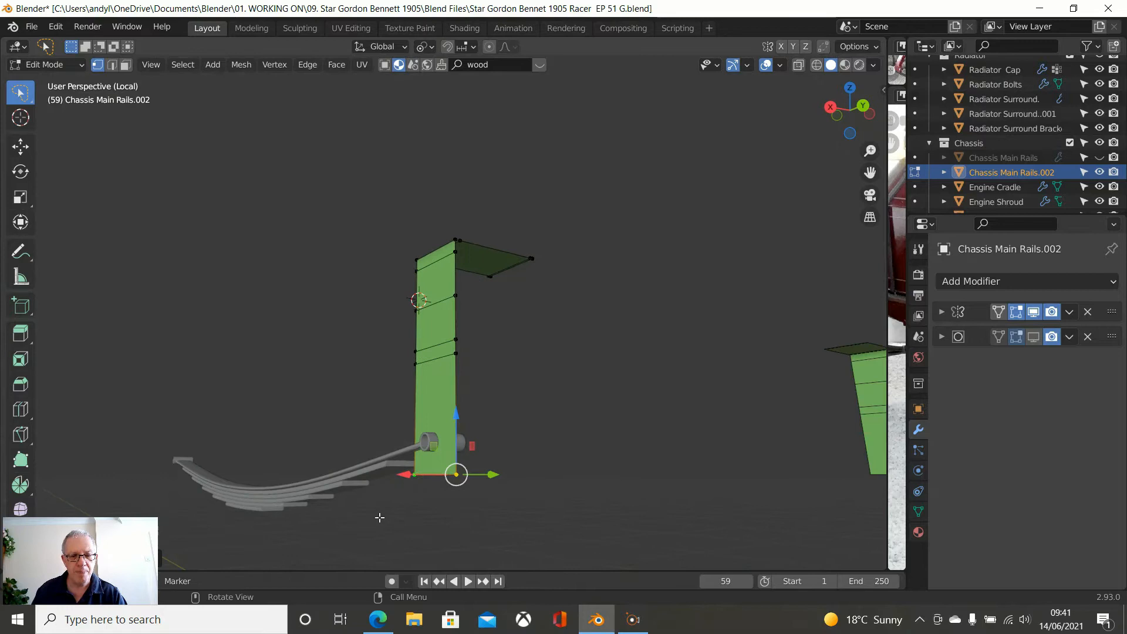
mouse_move(458, 431)
mouse_down()
mouse_move(455, 412)
mouse_move(450, 422)
mouse_up()
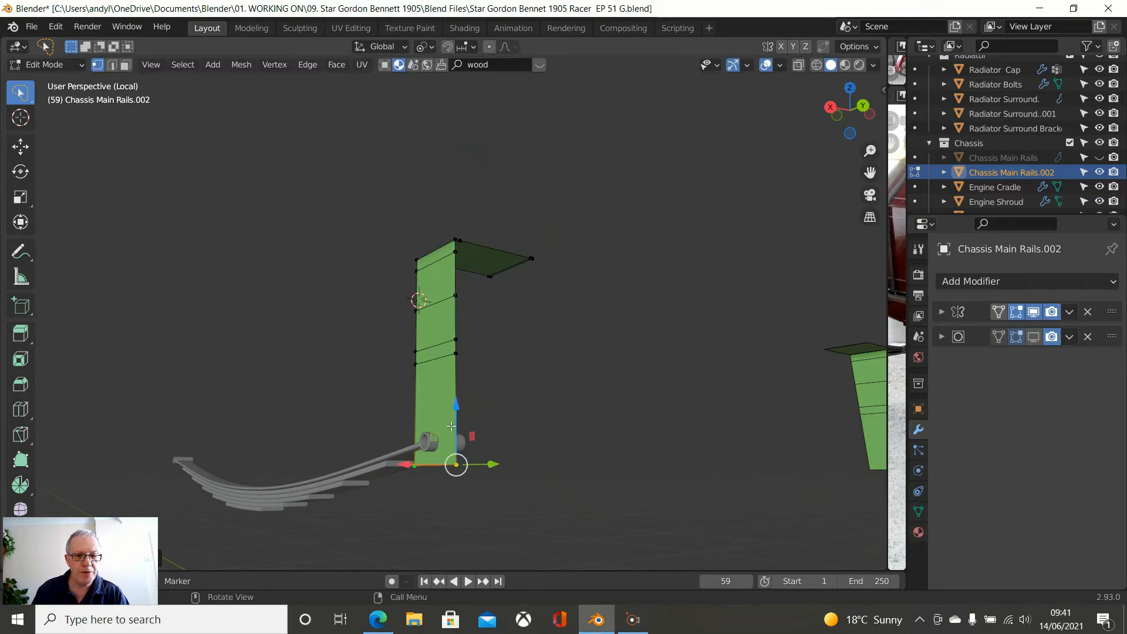
middle_drag(428, 483, 387, 497)
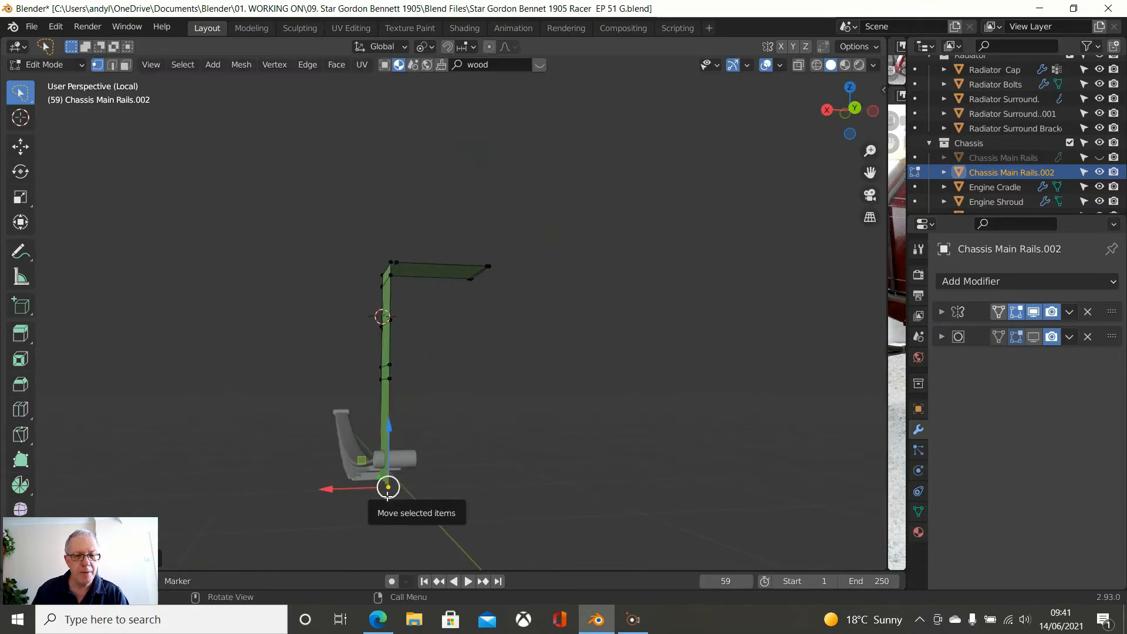
Step: In the front view, move the side plate's bottom edge inward along X beyond the inner end of the spring eye
key(KP_1)
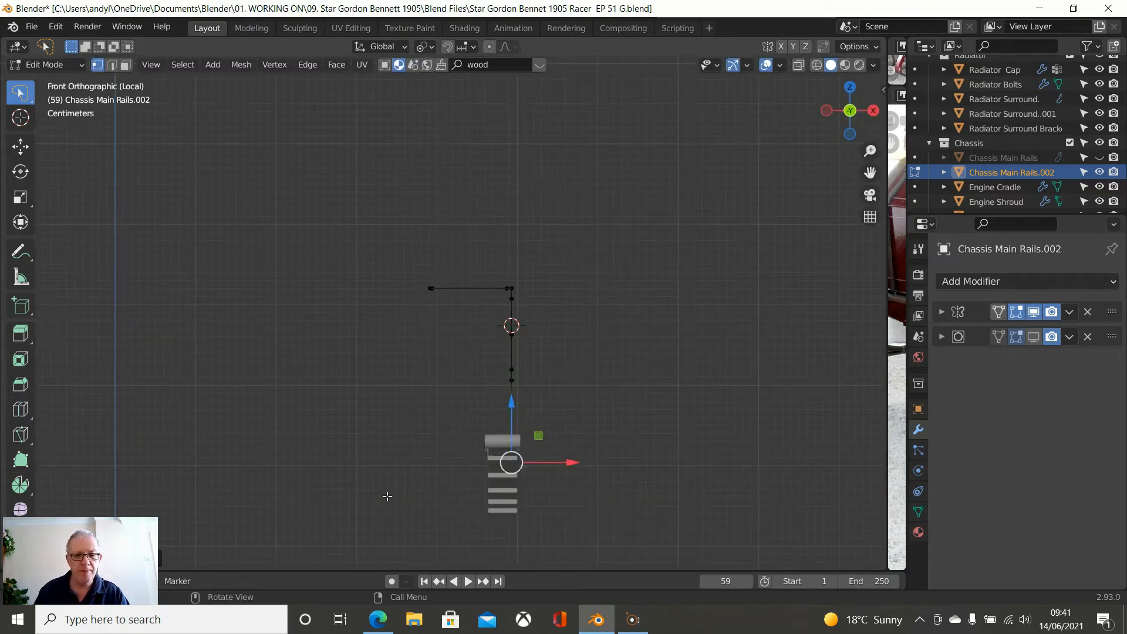
scroll(497, 472, up, 2)
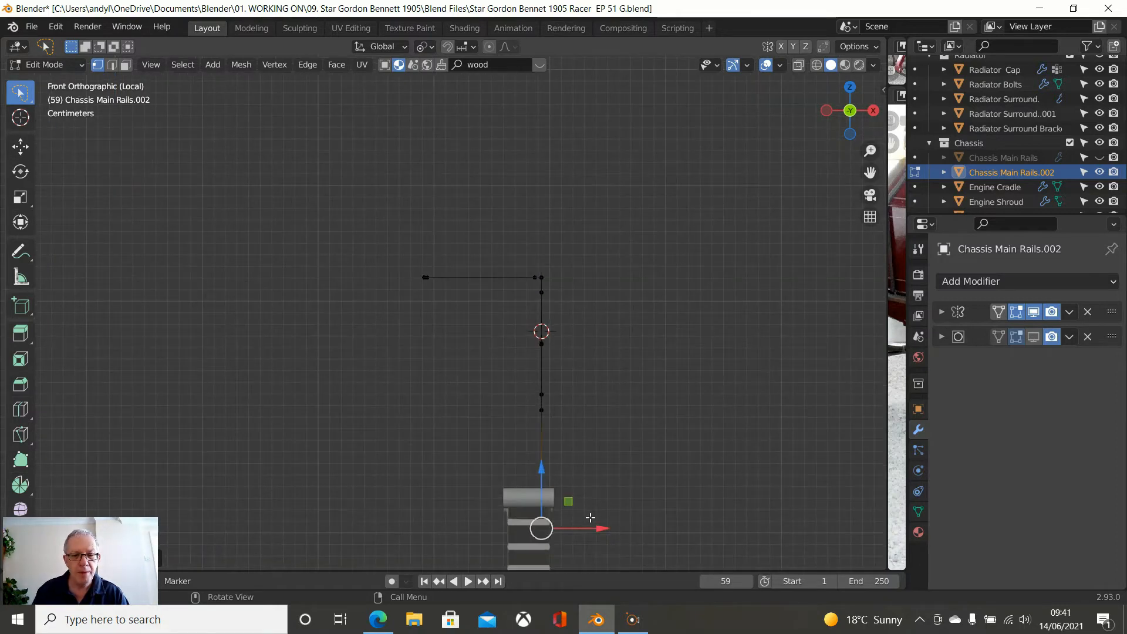
drag(606, 531, 536, 531)
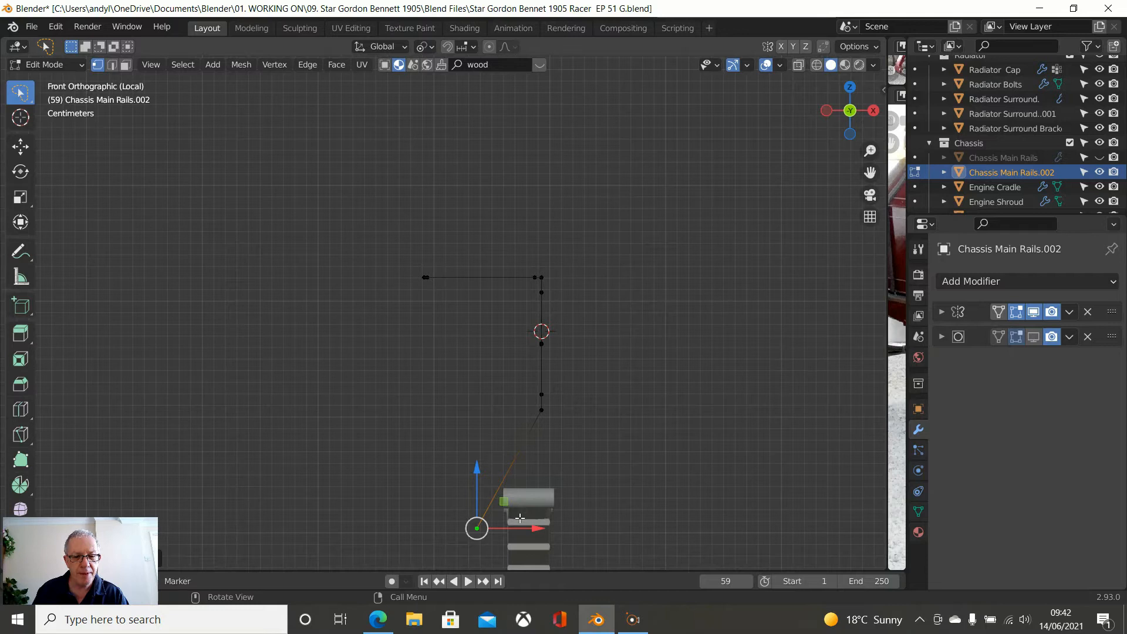
Step: Add a horizontal loop cut across the slanted lower section, slid by a factor of about -0.28 to just above the spring eye
key(ctrl+r)
click(501, 485)
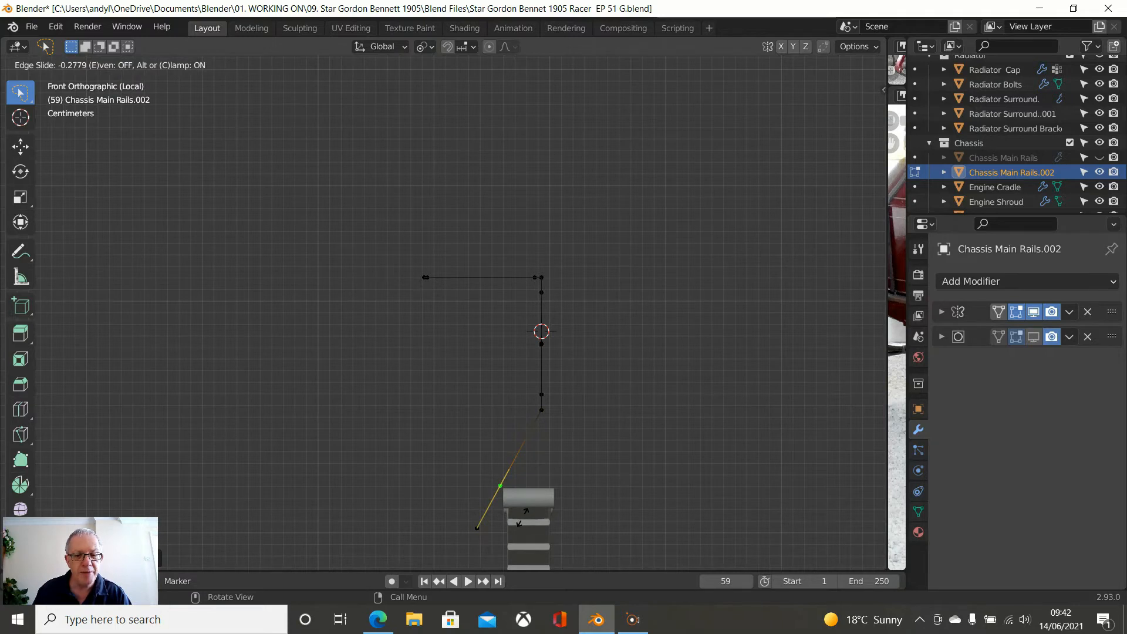
click(522, 517)
click(674, 500)
shift+middle_drag(659, 495, 634, 394)
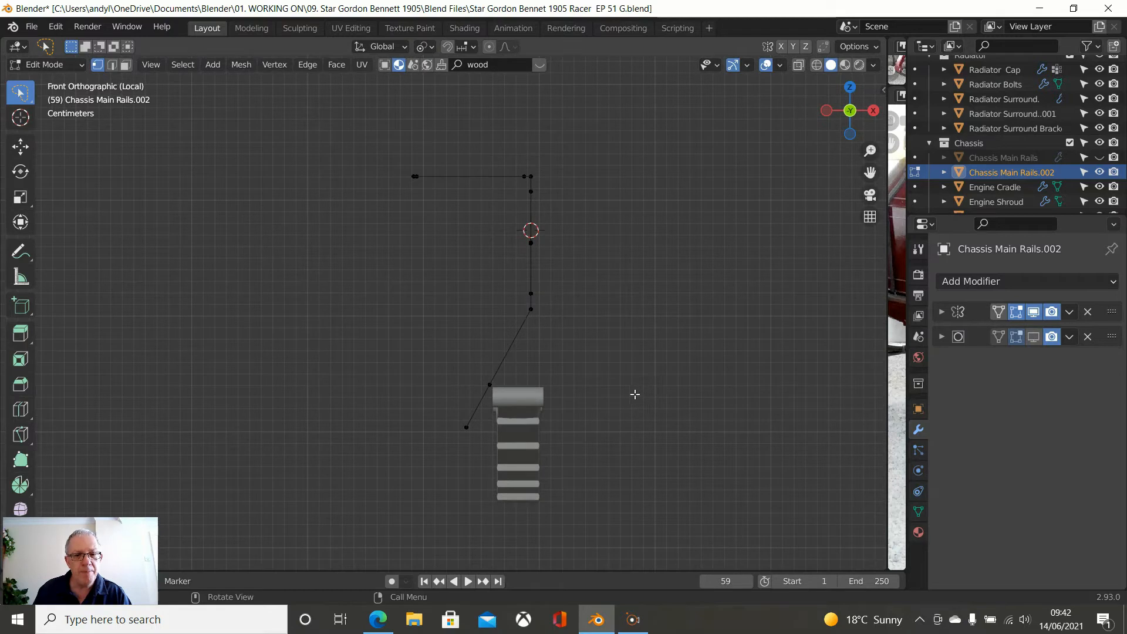
key(b)
drag(426, 405, 557, 495)
drag(522, 429, 533, 440)
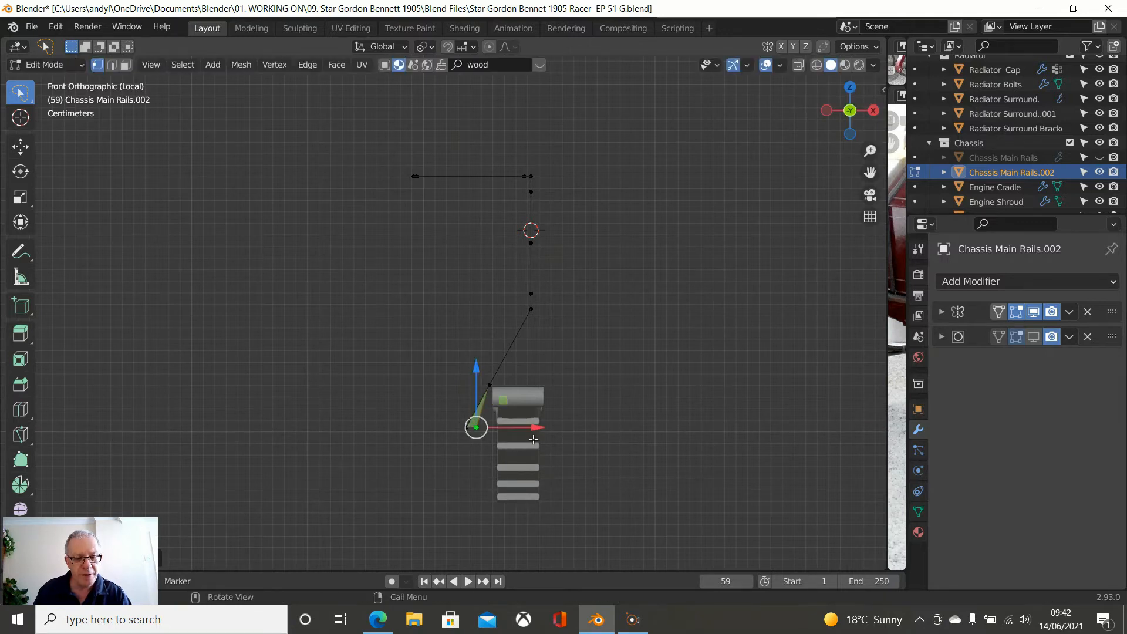
key(ctrl+z)
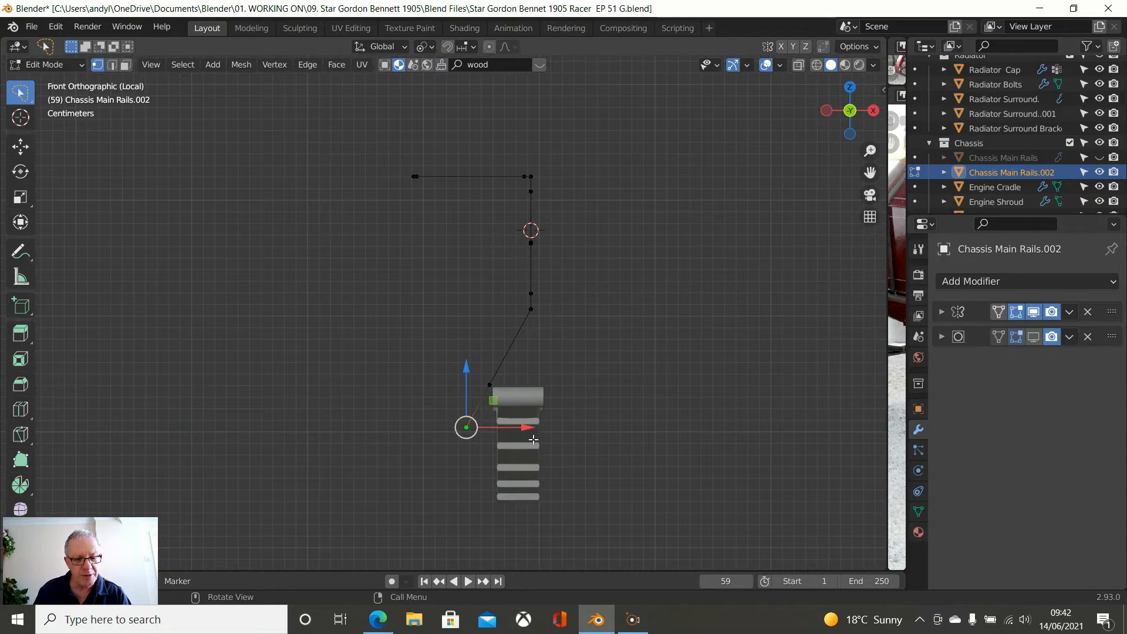
Step: In wireframe shading, move both bottom-edge vertices about 0.02027 m along X so the lowest section hangs vertically below the new loop
key(z)
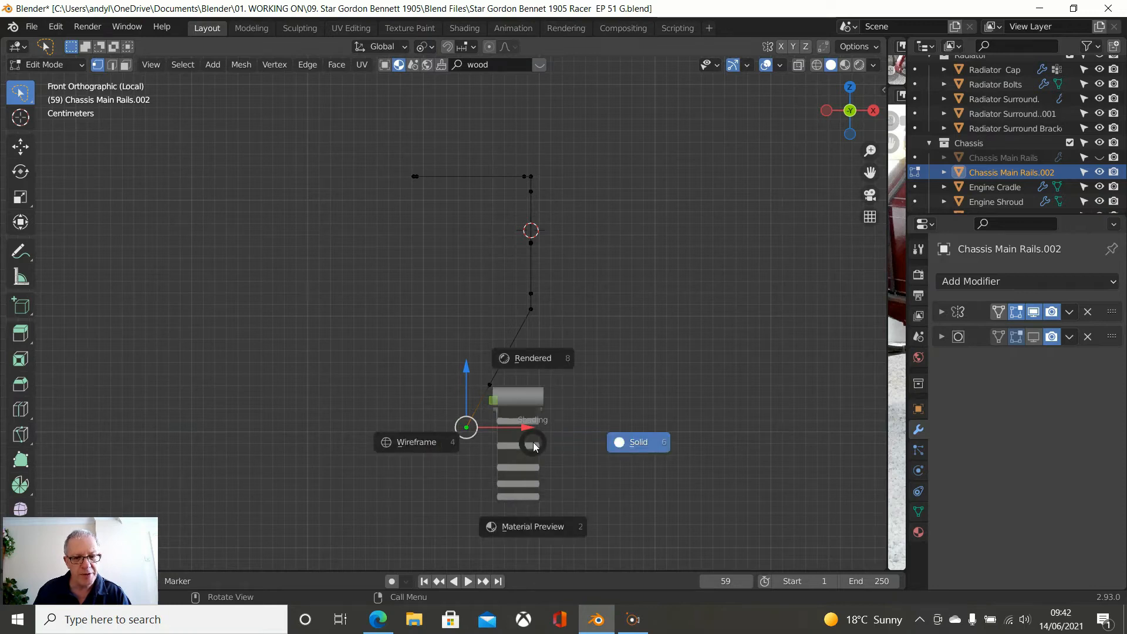
click(413, 443)
click(603, 435)
key(b)
drag(396, 414, 498, 492)
key(g)
key(x)
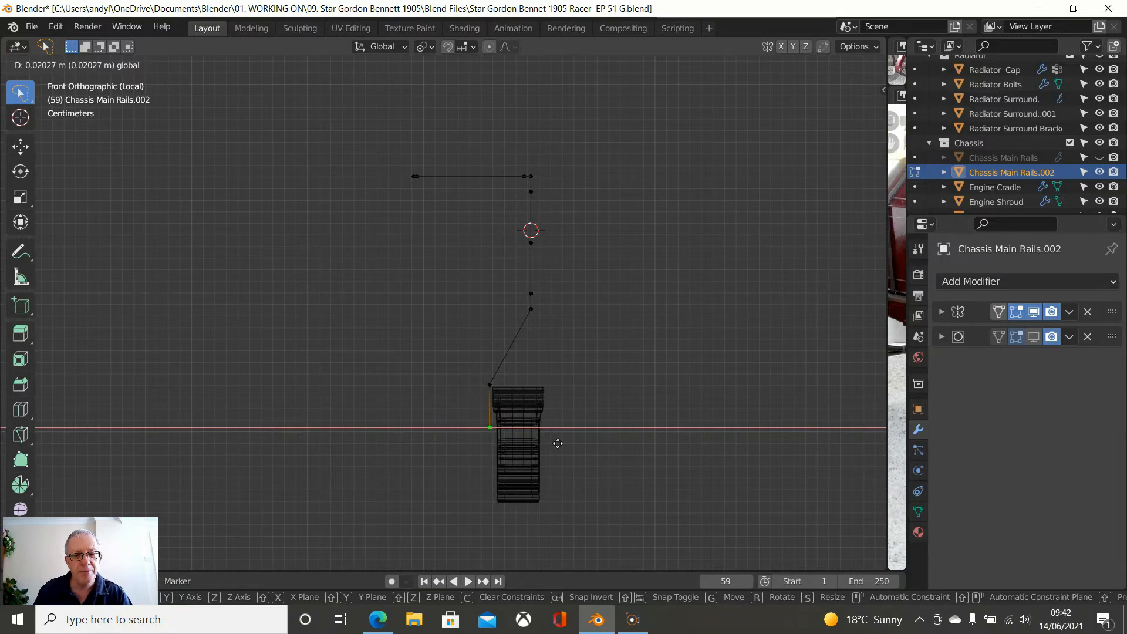
click(558, 443)
Step: Move all vertices of the vertical lowest section slightly inward along X, clear of the spring eye's inner end
scroll(535, 395, up, 3)
scroll(535, 395, down, 2)
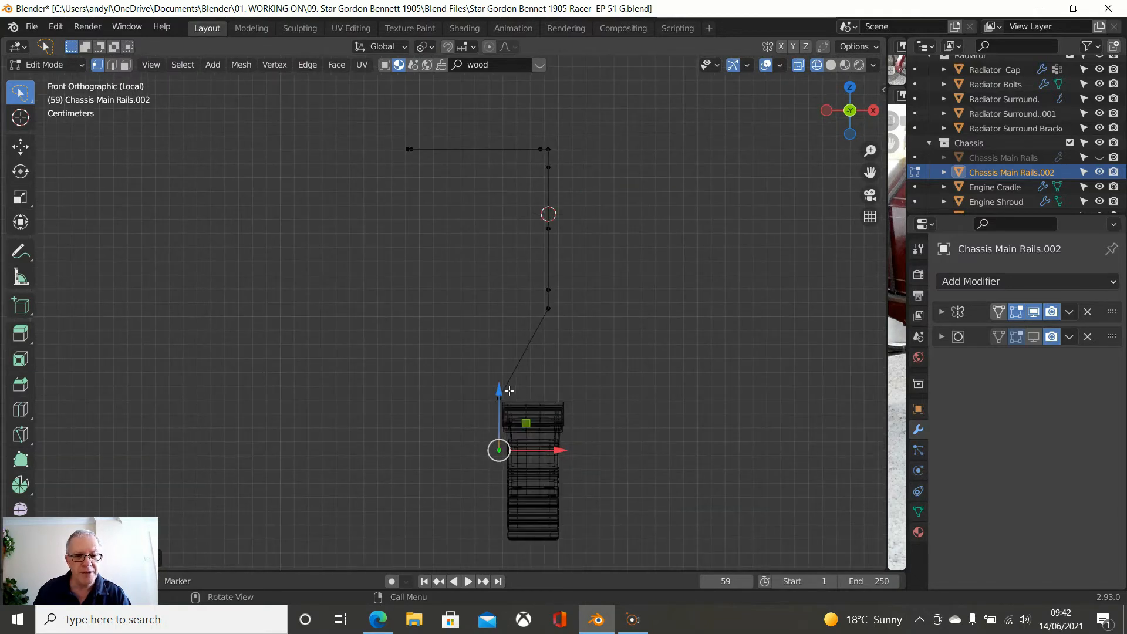
click(509, 390)
key(alt+a)
key(b)
drag(418, 380, 565, 537)
drag(549, 425, 538, 428)
scroll(568, 438, down, 2)
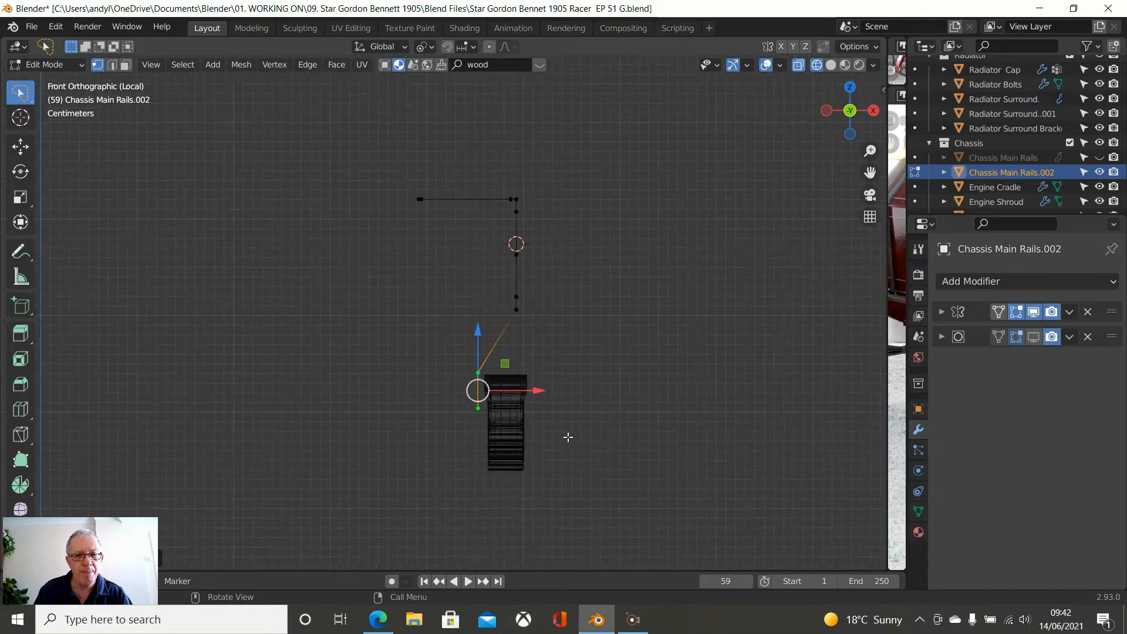
Step: Return the viewport to solid shading and examine how the lowest section sits against the spring eye
middle_drag(616, 456, 378, 488)
key(z)
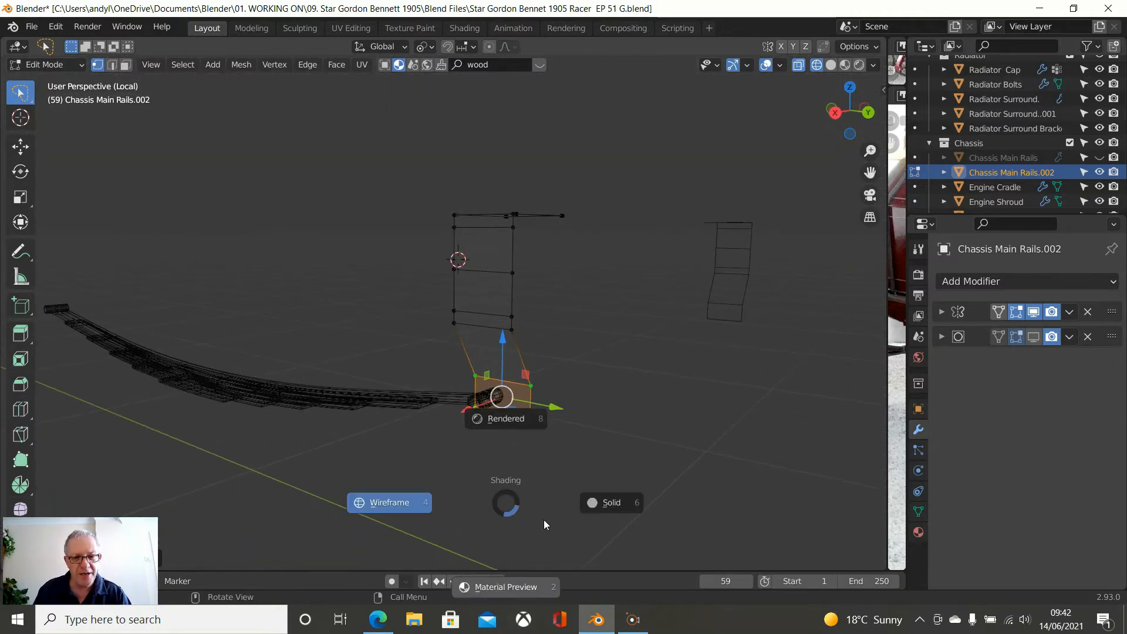
click(598, 503)
middle_drag(575, 441, 544, 426)
scroll(543, 425, up, 5)
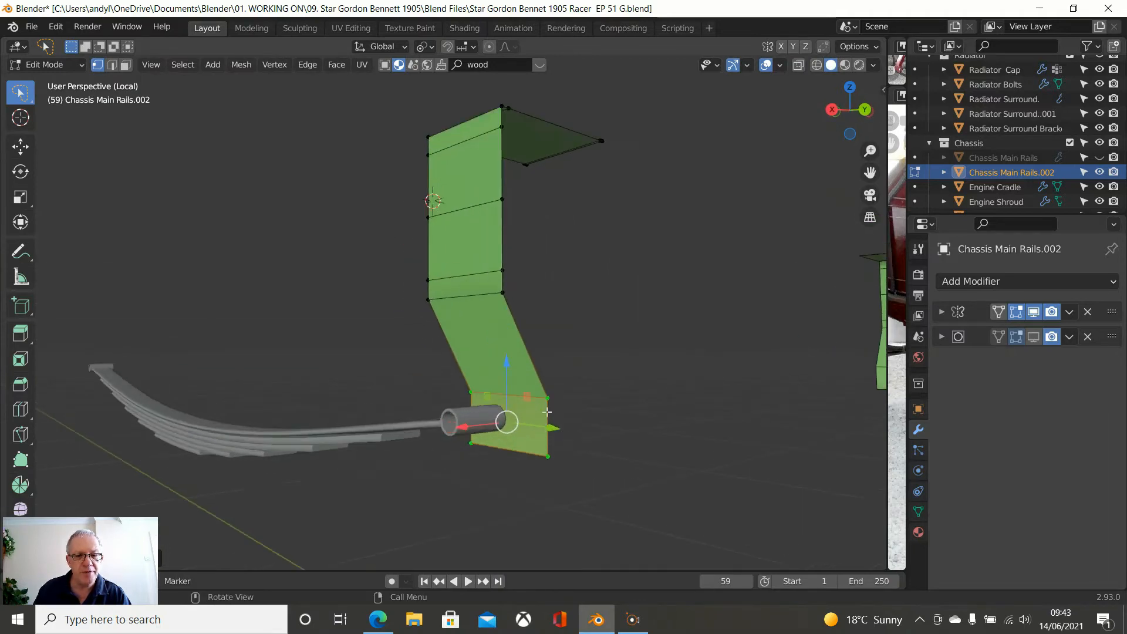
mouse_move(615, 455)
middle_down()
mouse_move(548, 450)
mouse_move(676, 453)
mouse_move(611, 455)
mouse_move(624, 457)
middle_up()
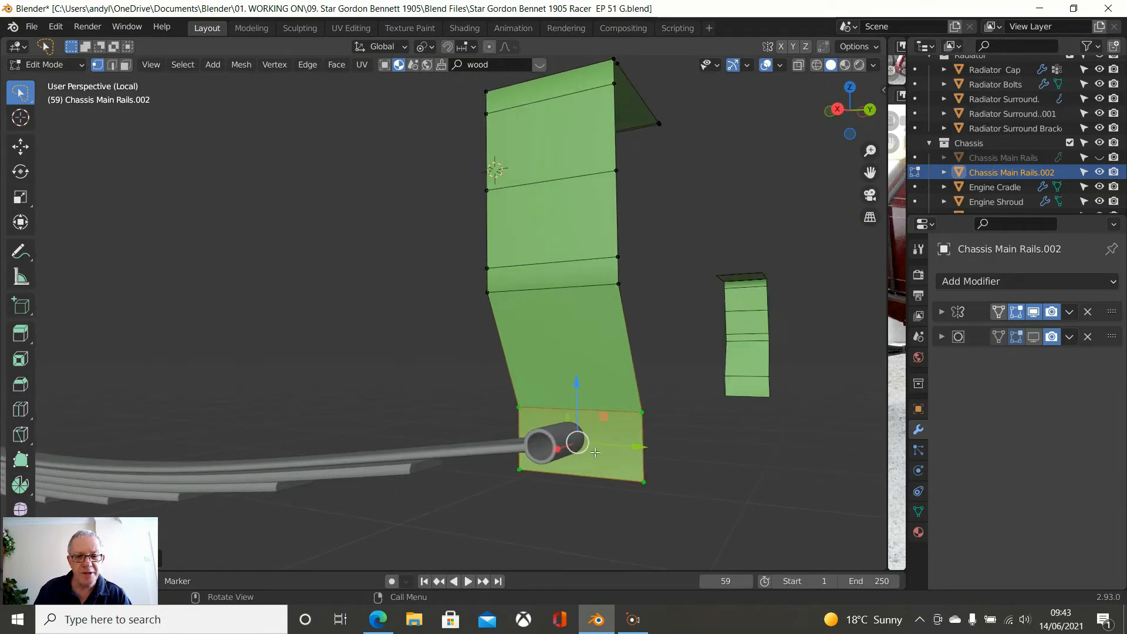
middle_drag(595, 453, 564, 453)
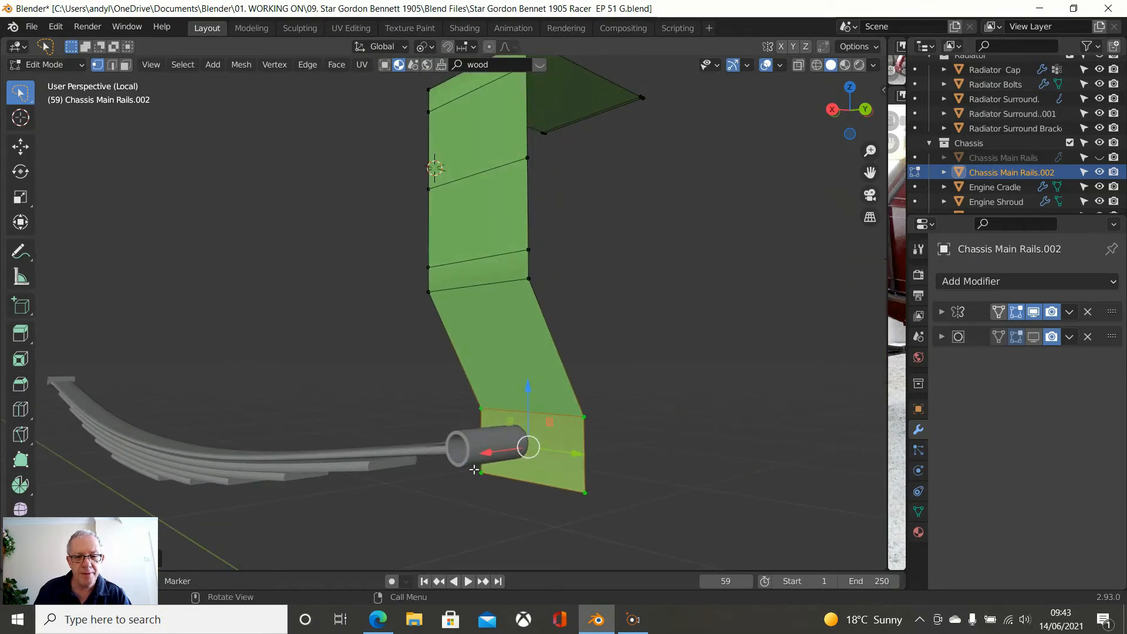
Step: In the right view, raise the lowest section slightly along Z to centre it vertically on the spring eye
key(KP_3)
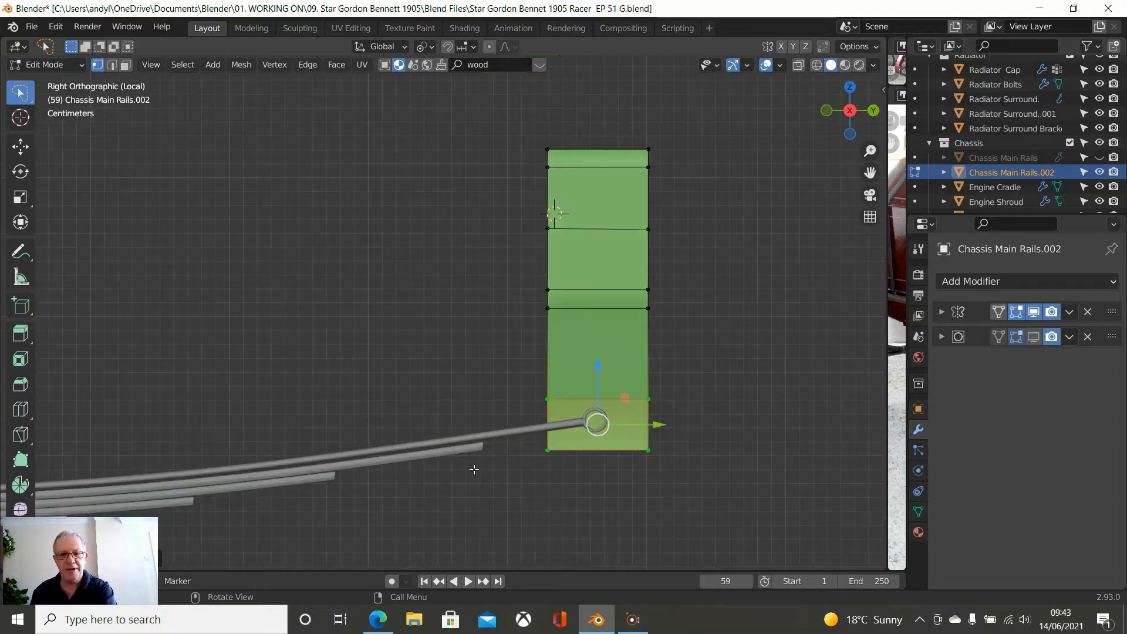
scroll(576, 441, up, 1)
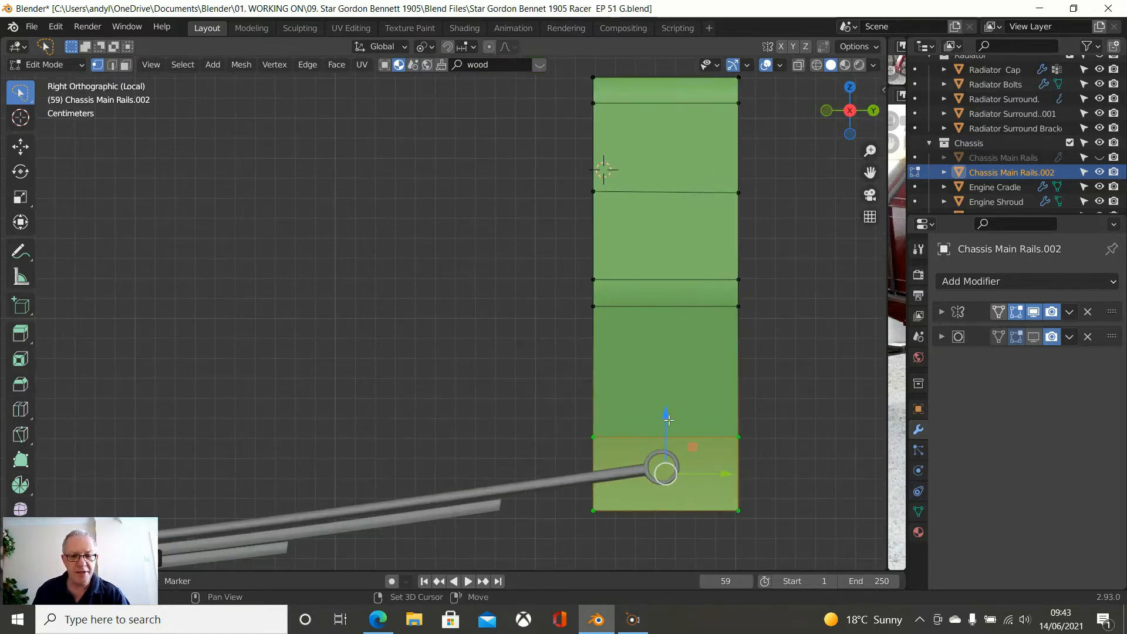
scroll(621, 364, up, 1)
shift+middle_drag(621, 364, 572, 302)
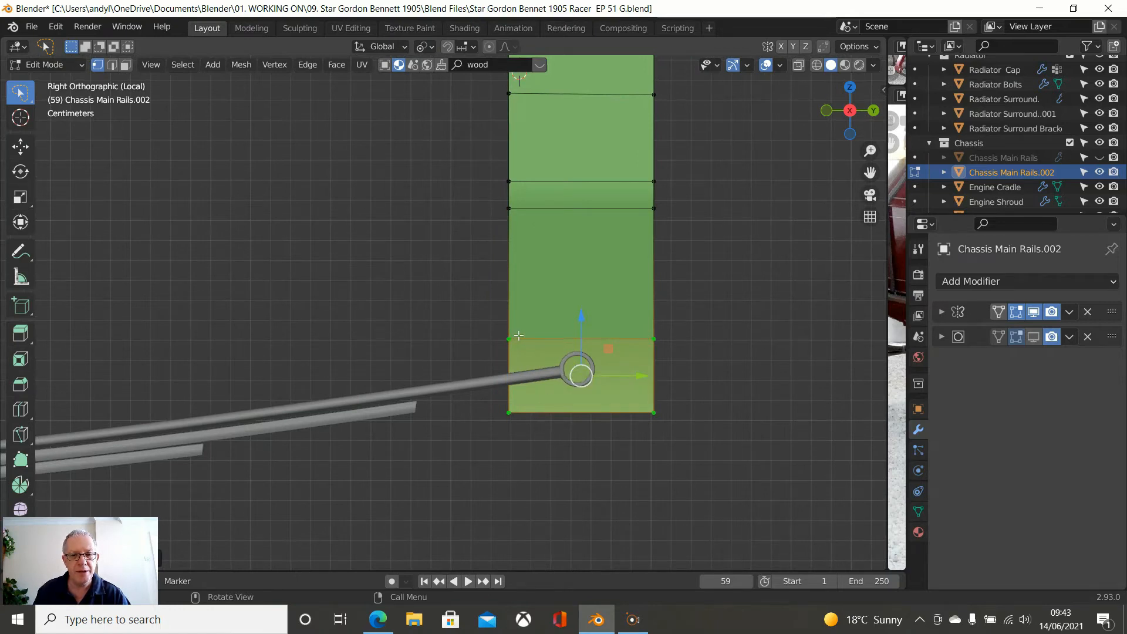
drag(581, 330, 581, 322)
middle_drag(579, 328, 463, 420)
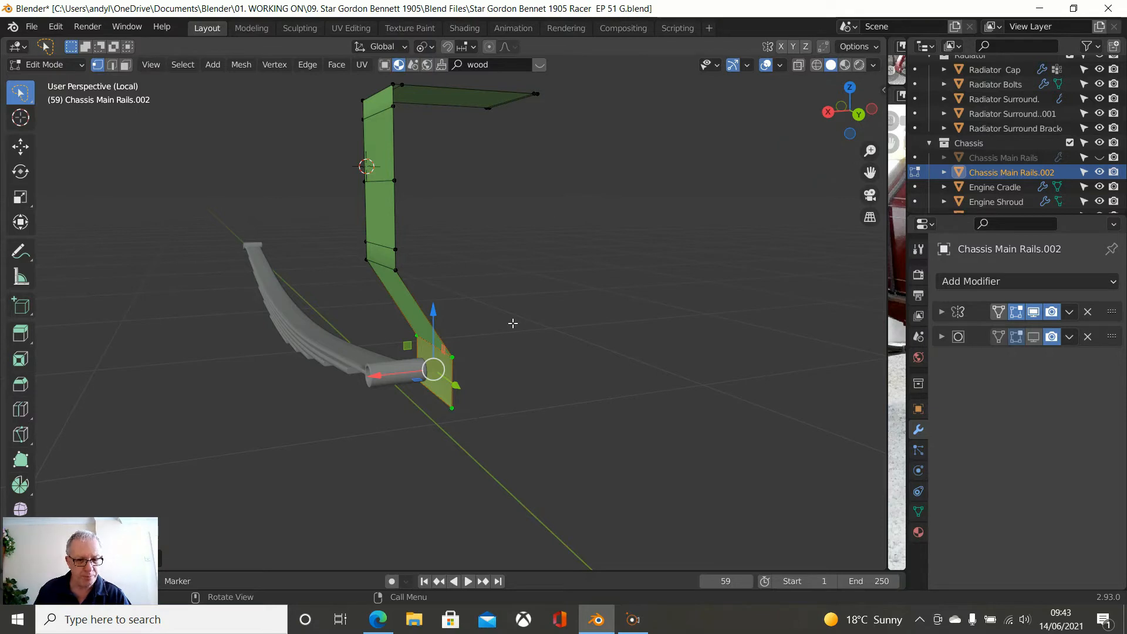
Step: Add a centred vertical loop cut down the full length of the bracket, with a slide factor of 0
key(KP_3)
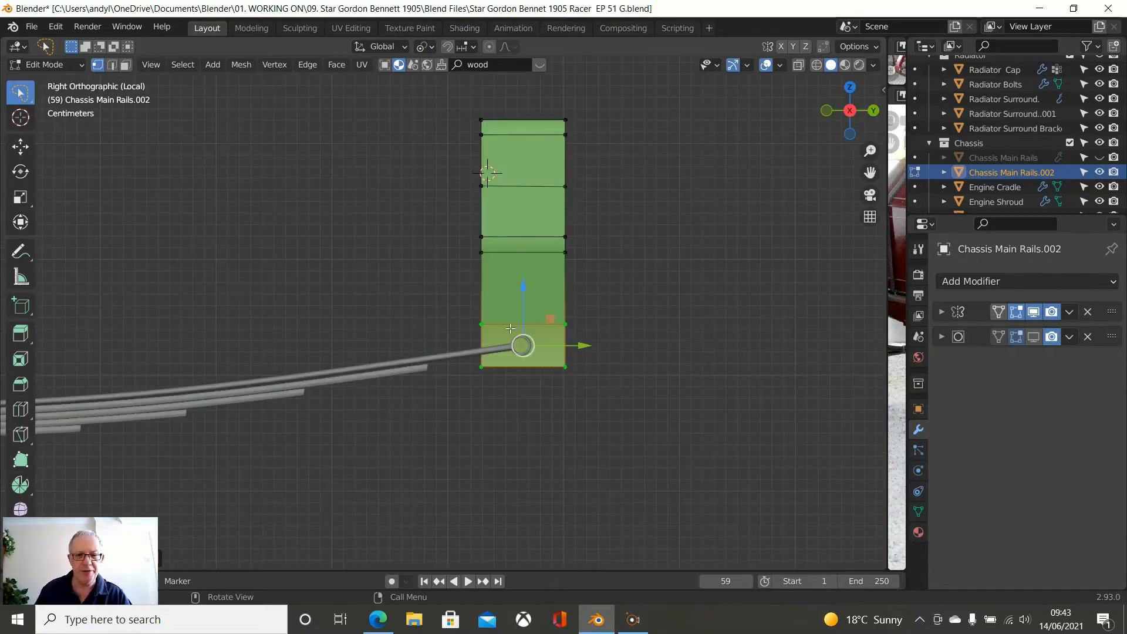
scroll(510, 329, up, 4)
shift+middle_drag(582, 380, 469, 362)
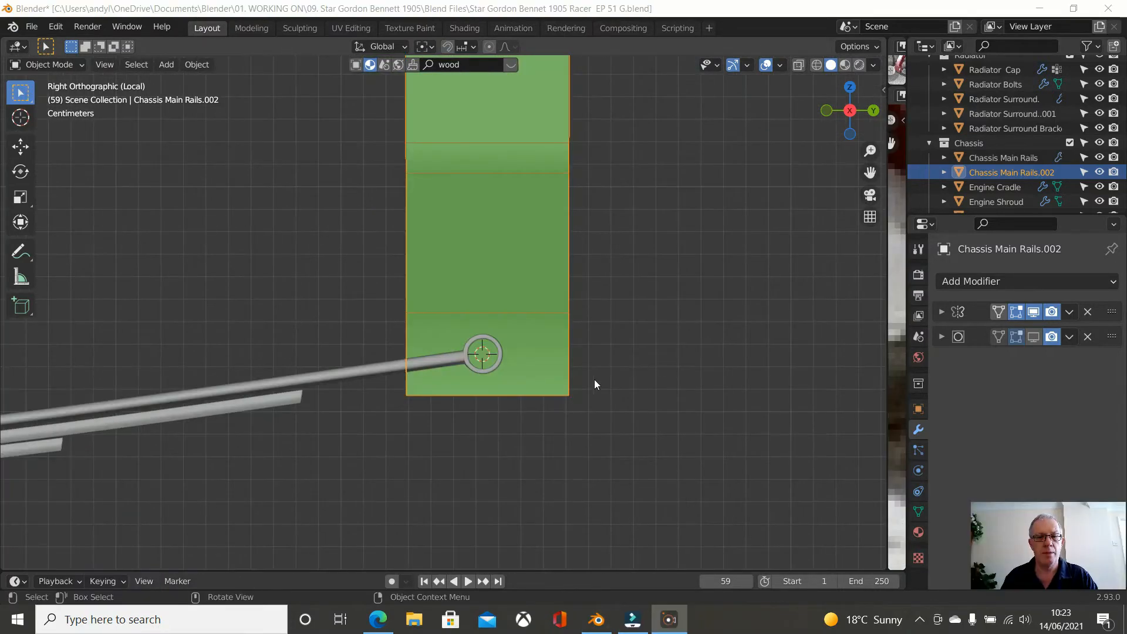
scroll(594, 385, up, 1)
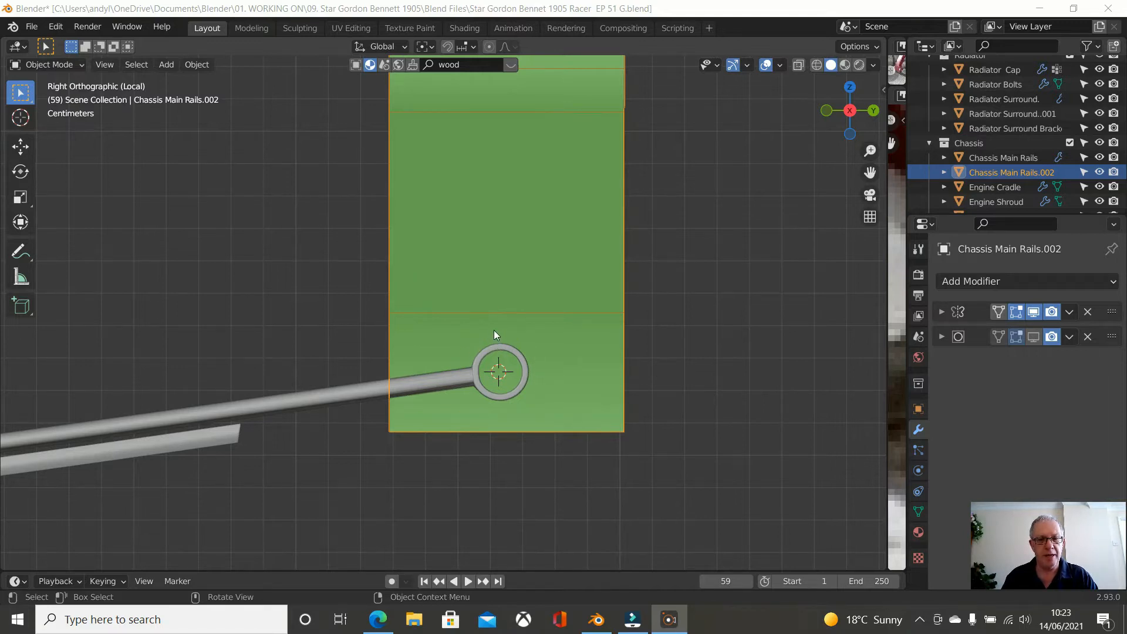
scroll(484, 302, down, 1)
key(alt+a)
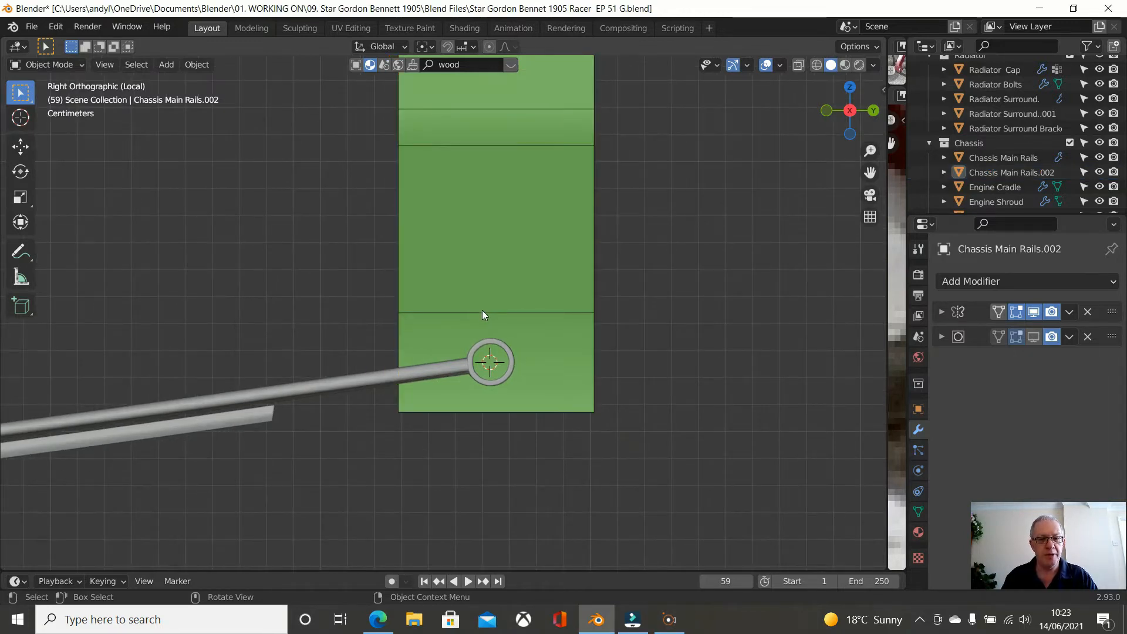
click(481, 310)
key(Tab)
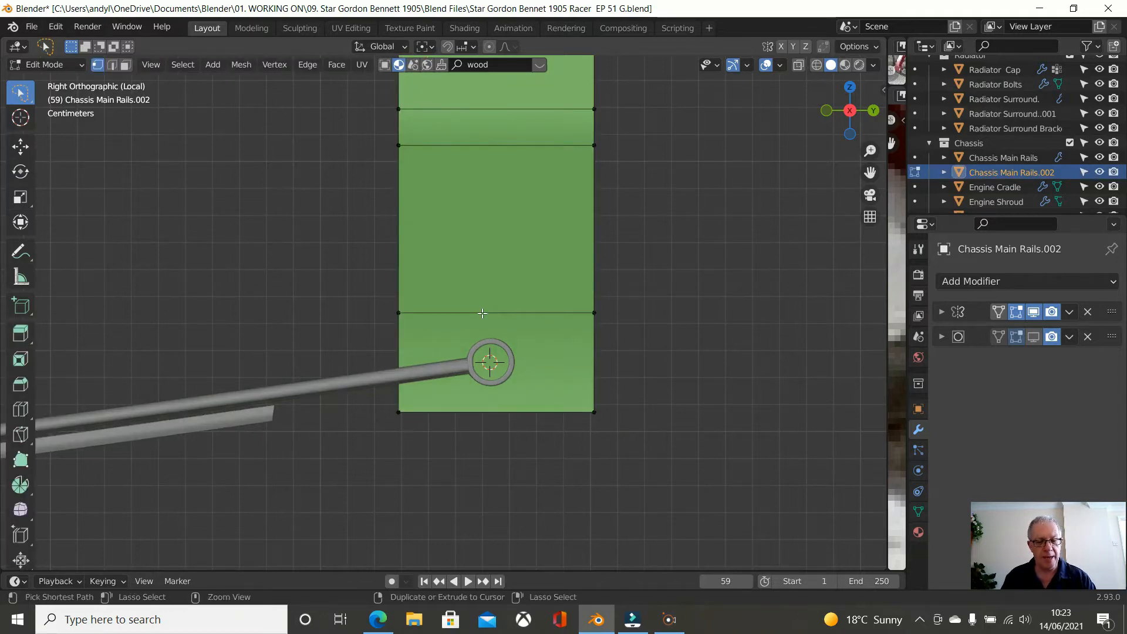
key(ctrl+r)
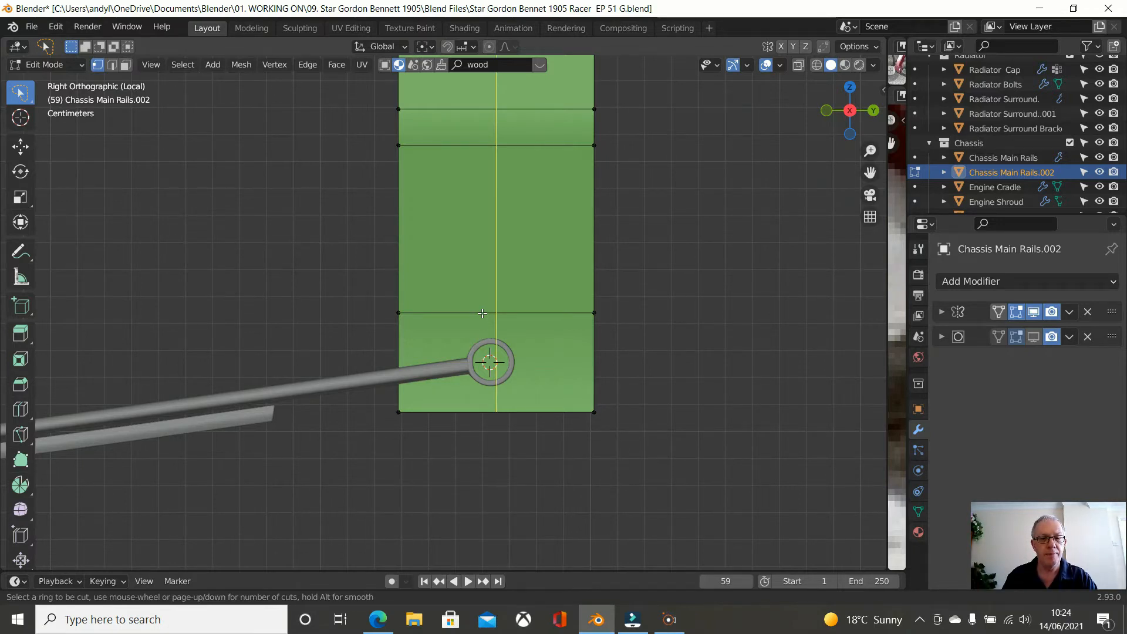
click(482, 313)
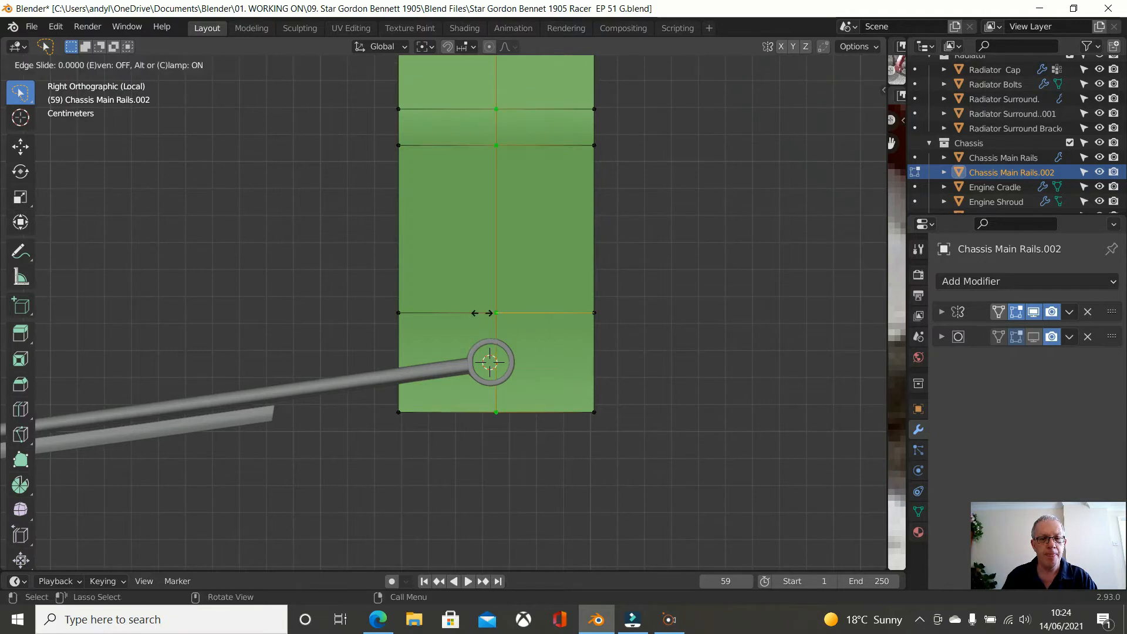
right_click(542, 340)
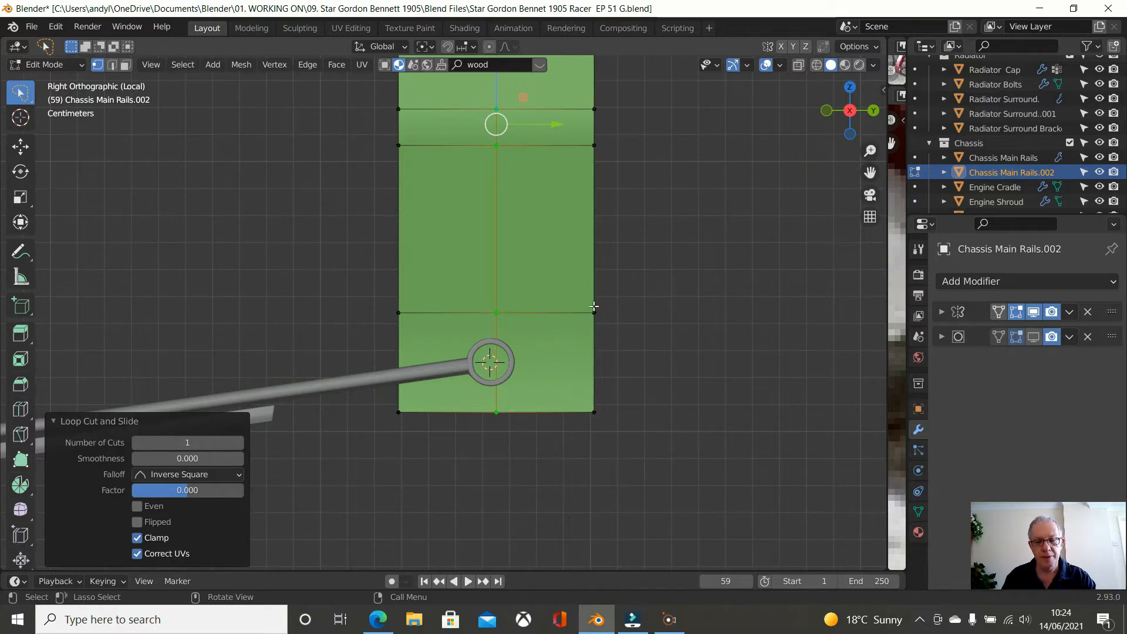
Step: Select the whole linked bracket mesh and move it about -0.001956 m along Y toward the spring eye's centre
key(l)
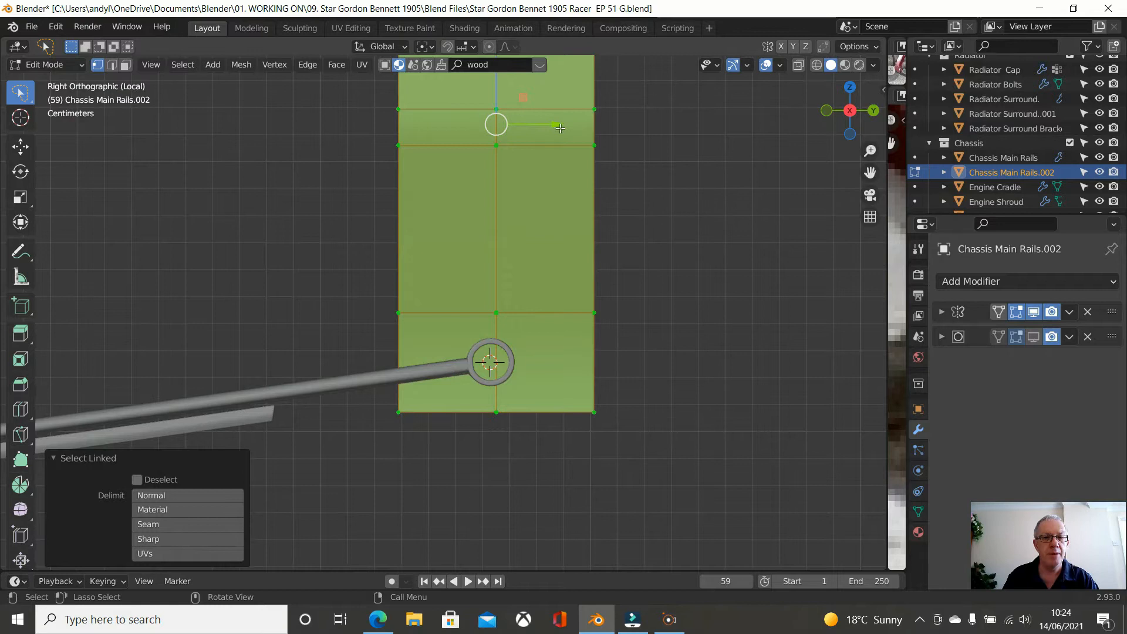
drag(560, 128, 552, 119)
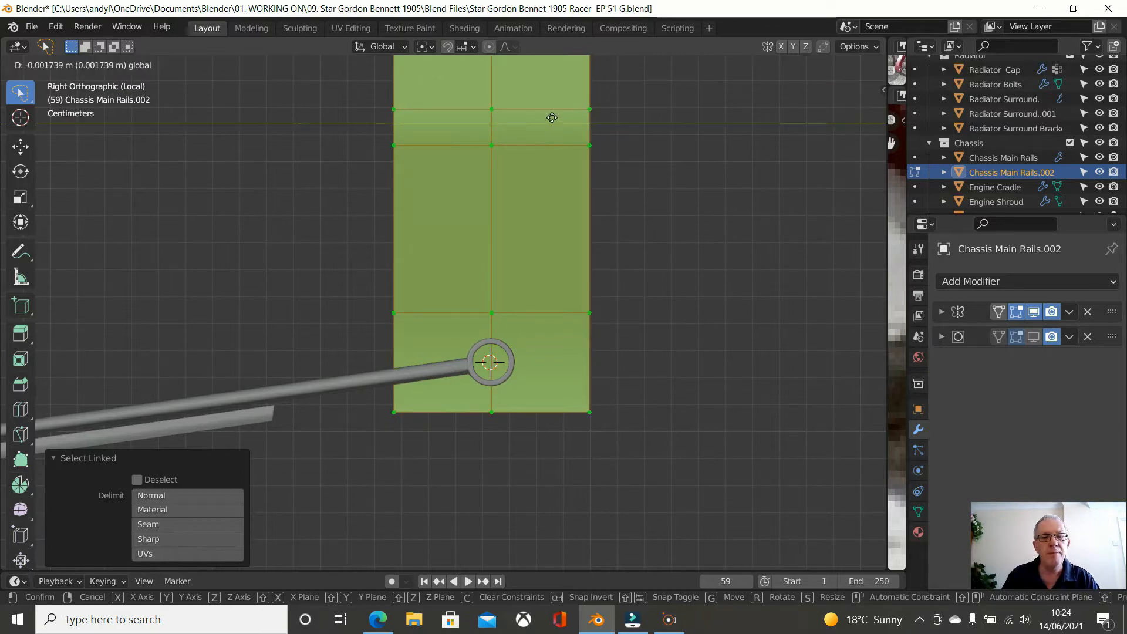
drag(551, 118, 552, 117)
Step: Nudge the bracket another -0.000506 m along Y to line its centre loop up with the 3D cursor in the spring eye
scroll(574, 200, up, 6)
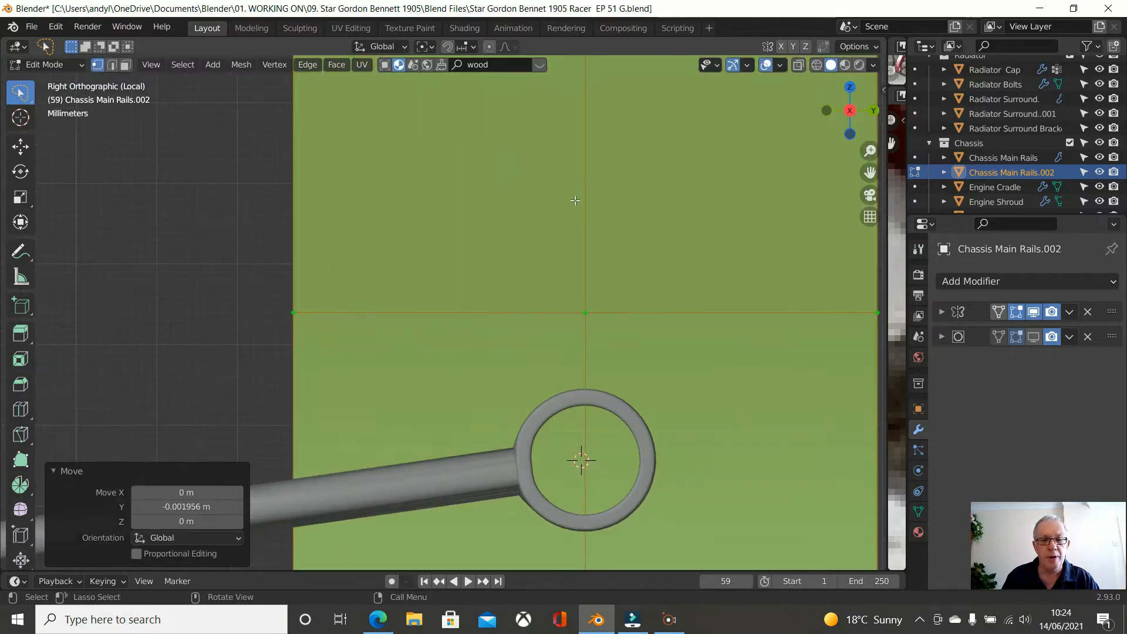
shift+middle_drag(575, 201, 553, 120)
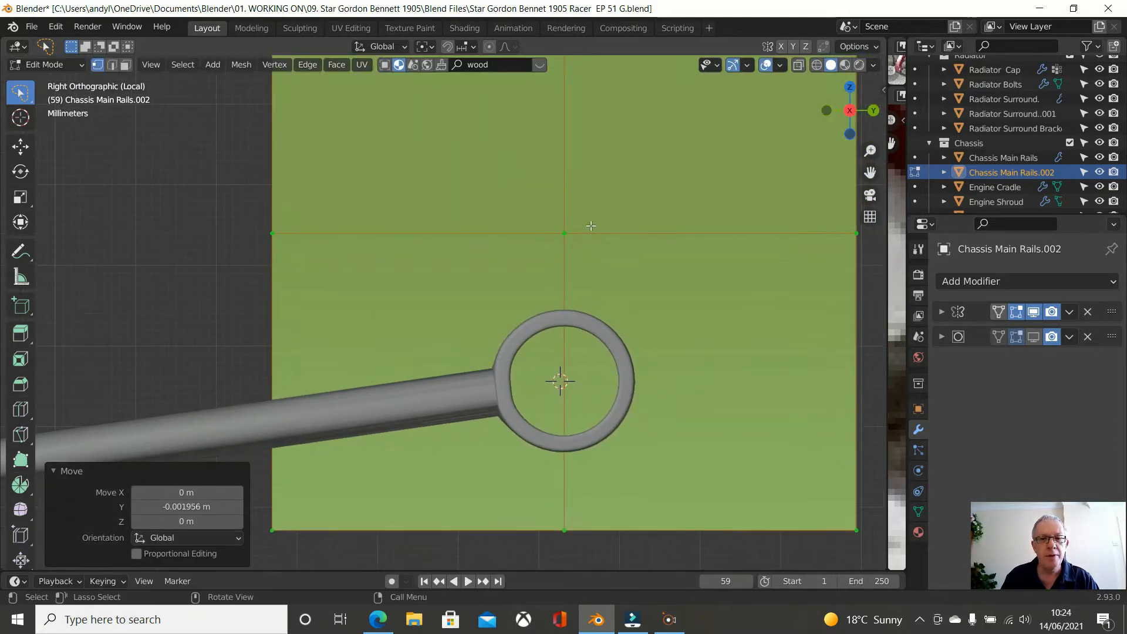
scroll(592, 225, up, 3)
shift+middle_drag(607, 273, 558, 227)
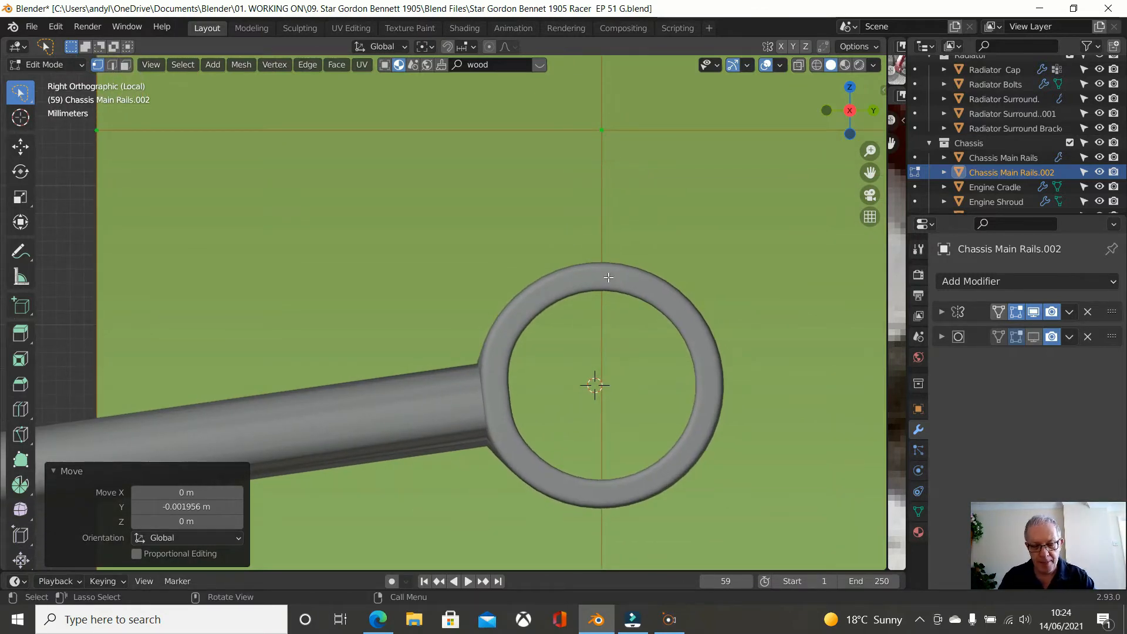
key(g)
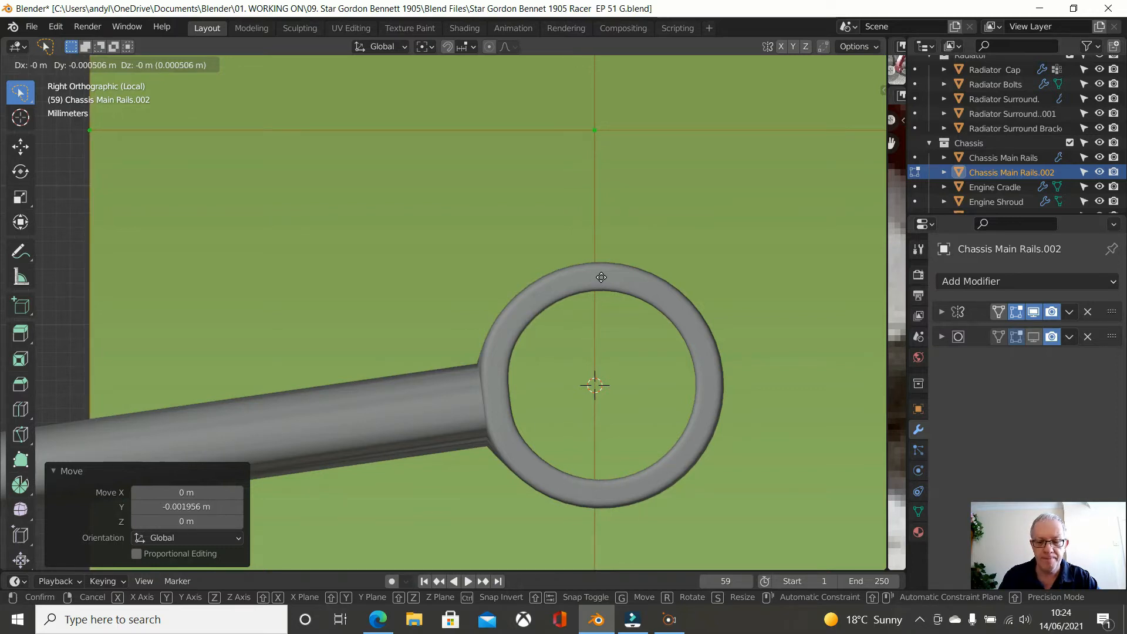
click(601, 277)
Step: Add a vertical loop cut down the bracket on the +Y side of its centre loop, with a slide factor of about -0.157
scroll(601, 277, down, 5)
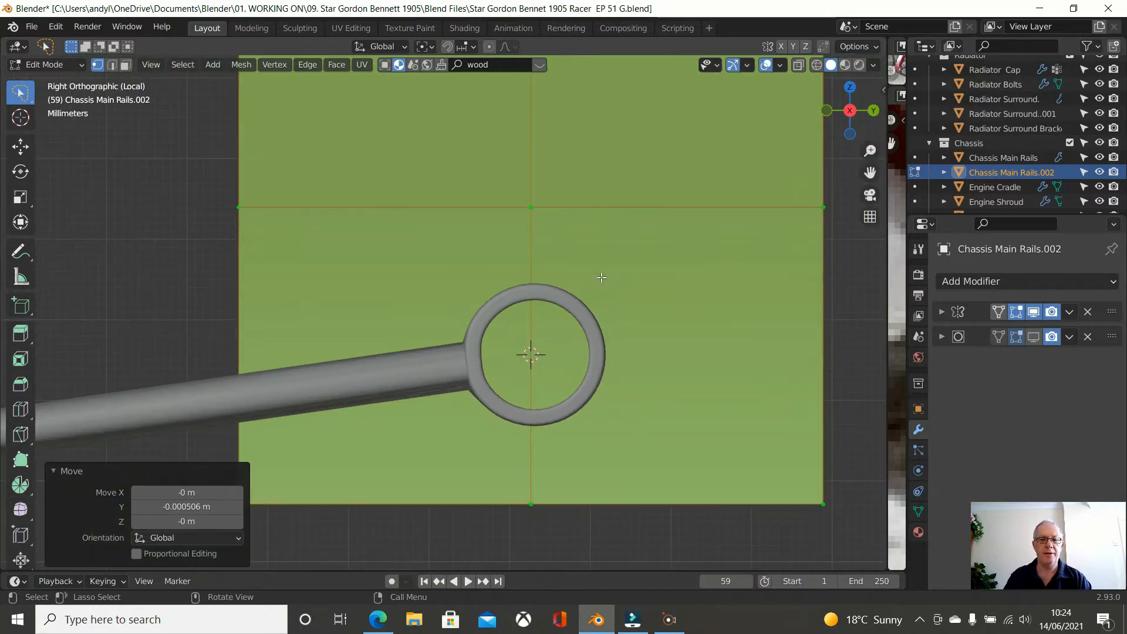
scroll(601, 277, down, 2)
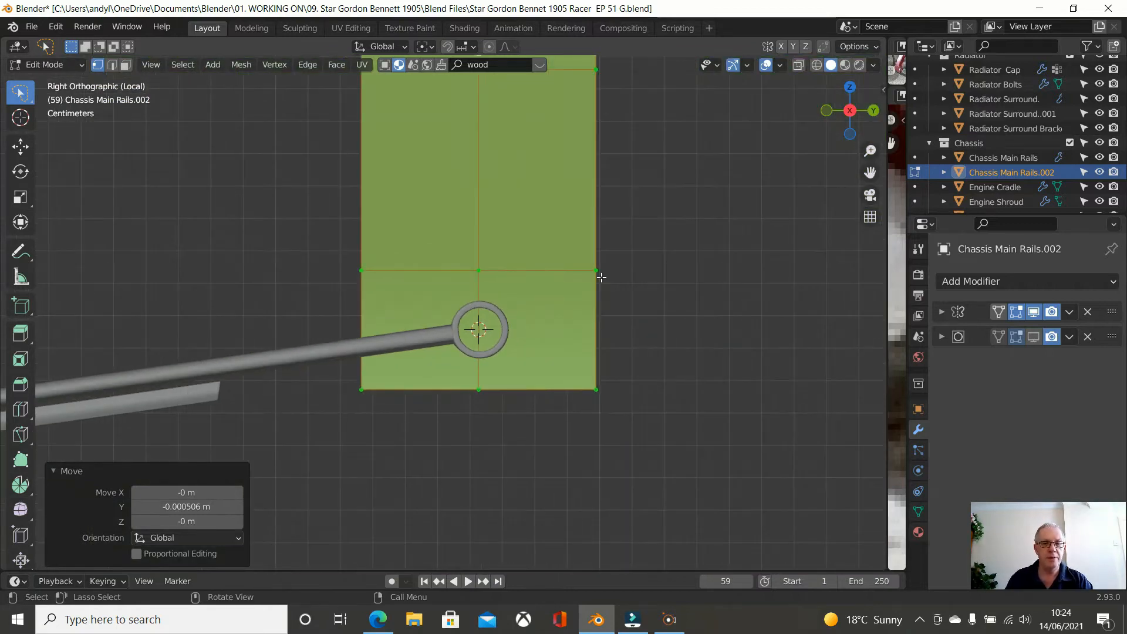
scroll(601, 277, down, 2)
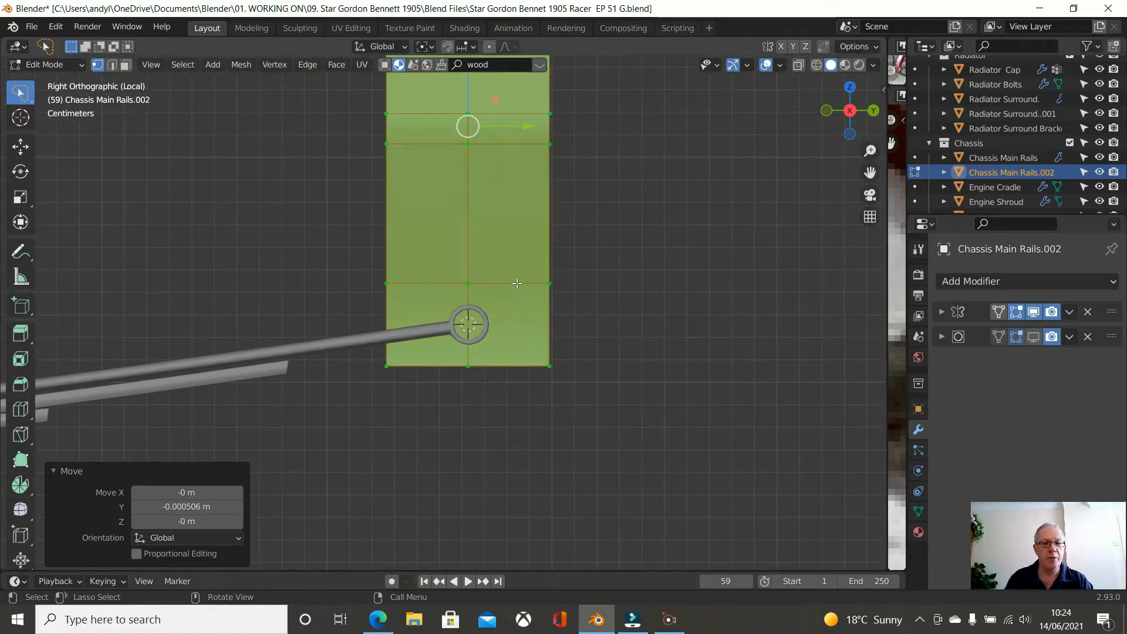
key(ctrl+r)
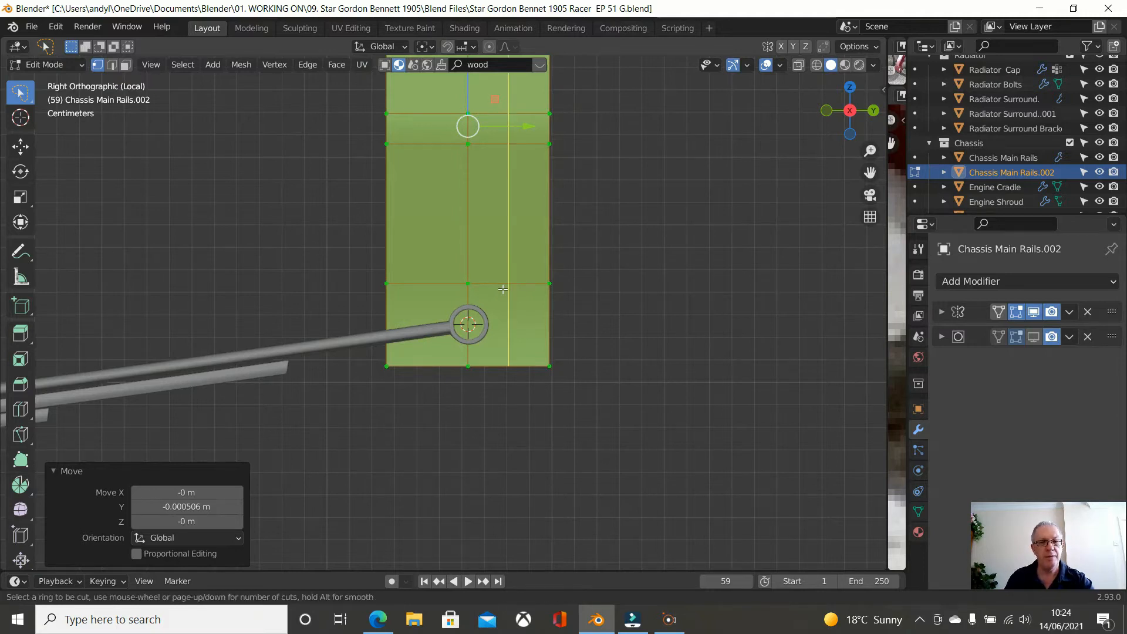
click(503, 288)
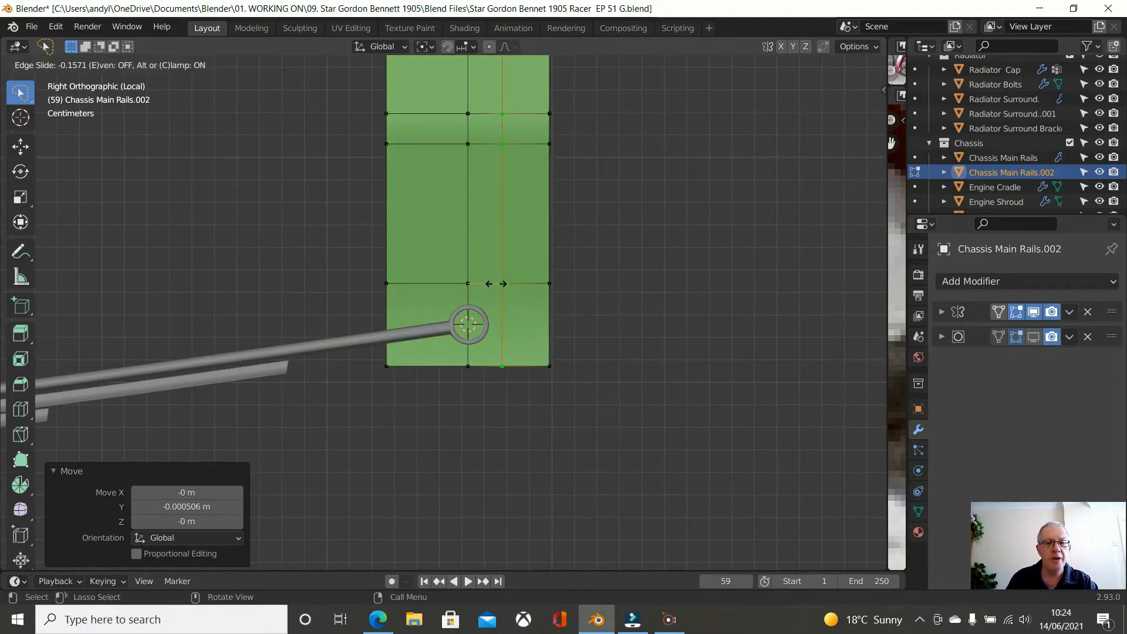
click(496, 284)
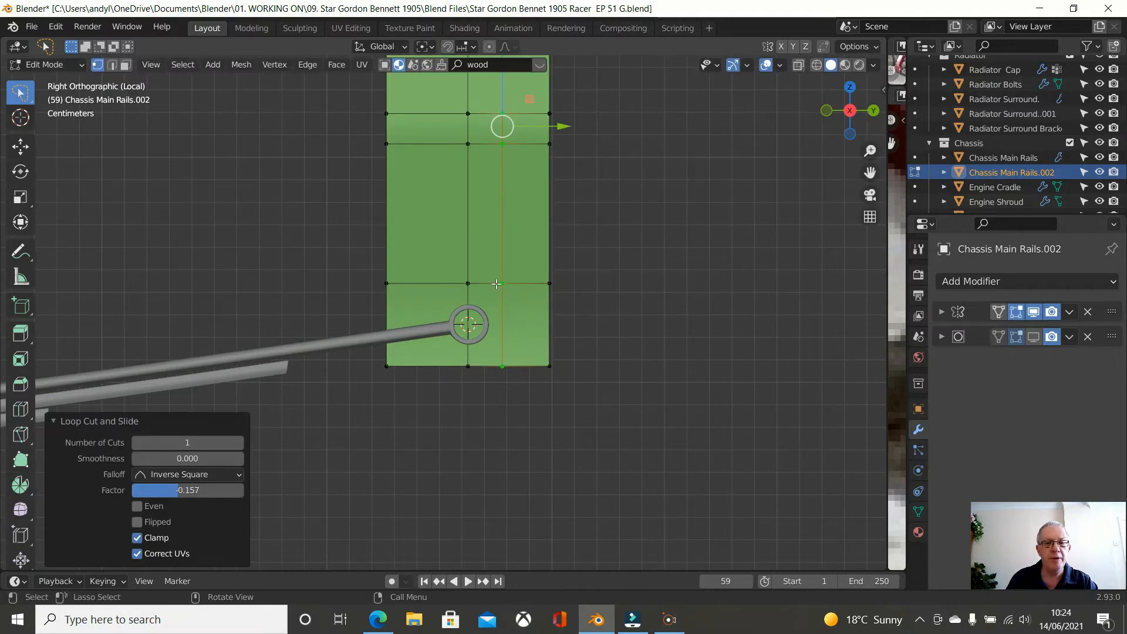
Step: Add a matching vertical loop cut on the -Y side of the centre loop, with a slide factor of about 0.314
key(ctrl+r)
click(430, 364)
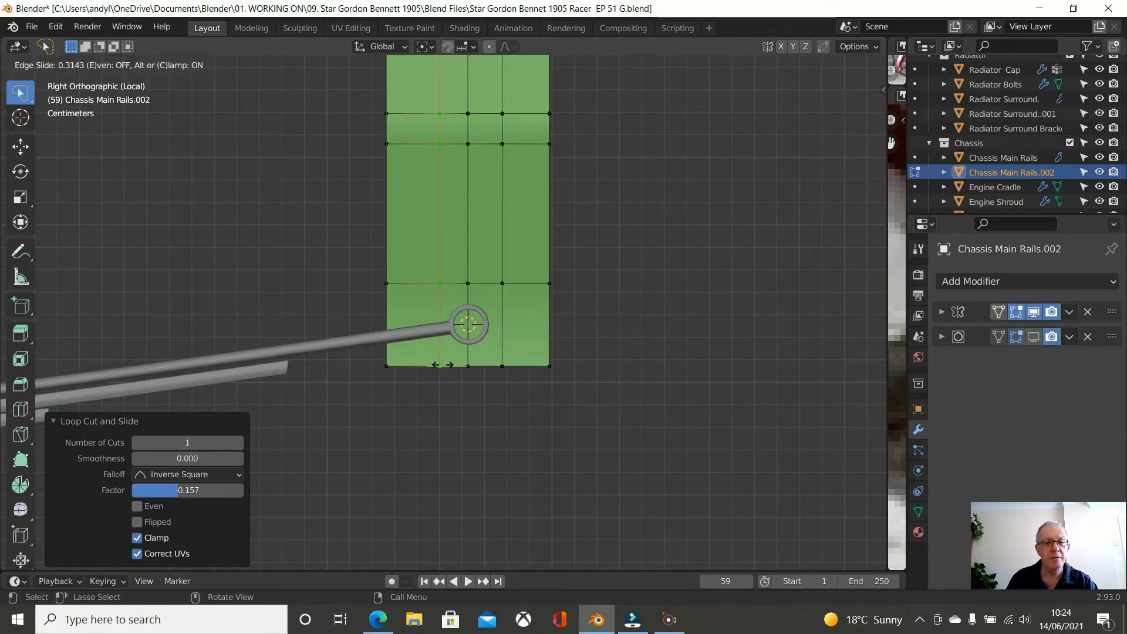
click(442, 365)
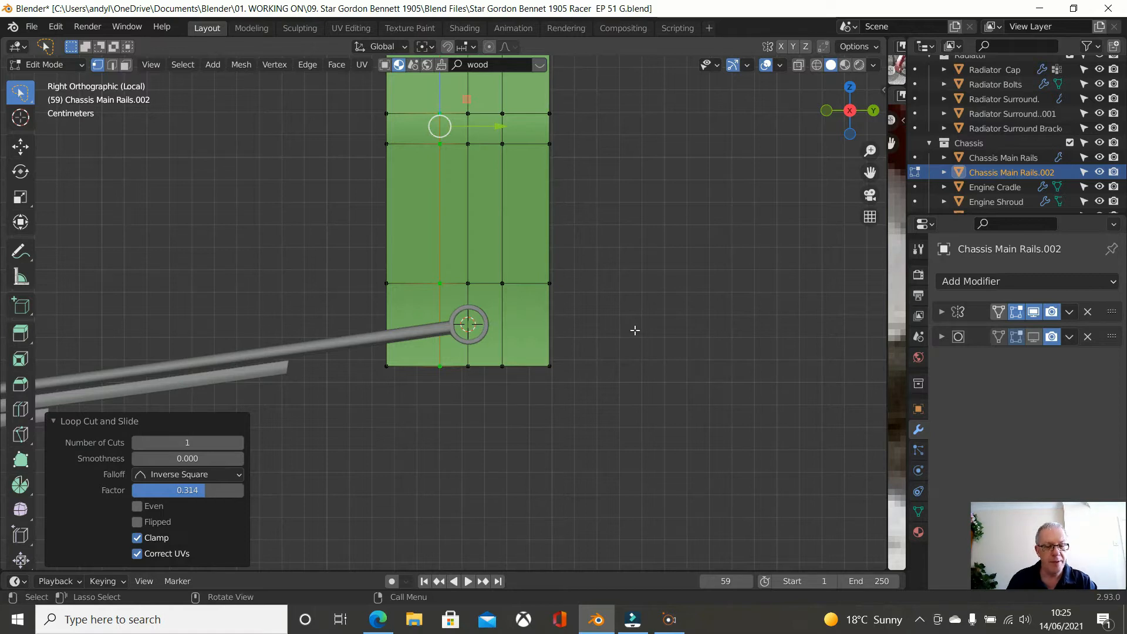
Step: Add a mesh circle with 12 vertices at the 3D cursor in the spring eye
key(shift+a)
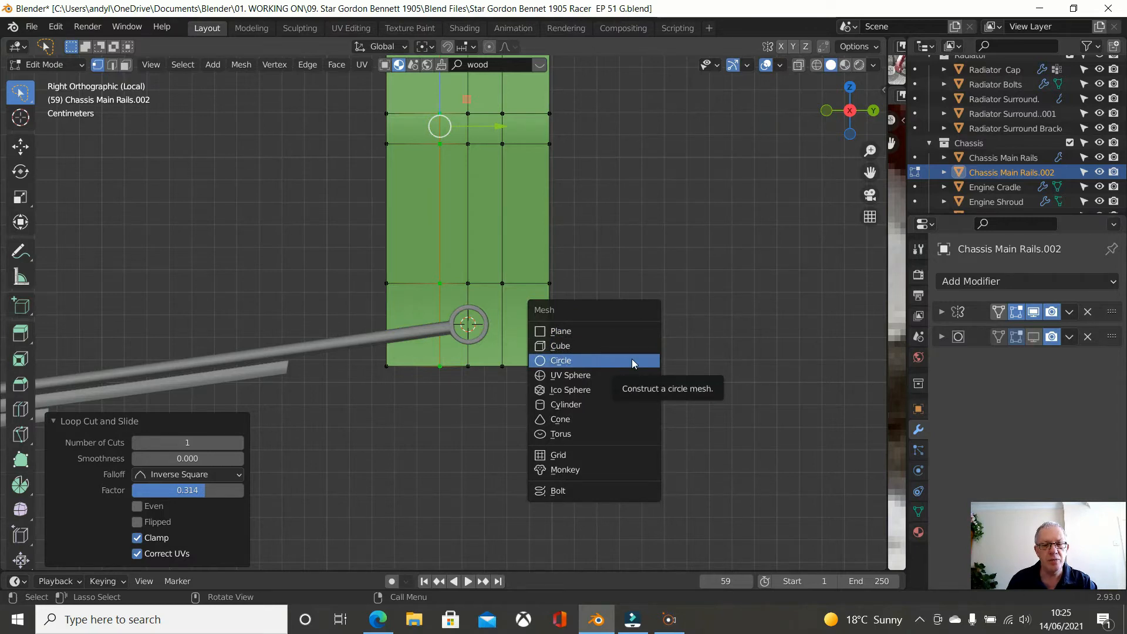
click(632, 359)
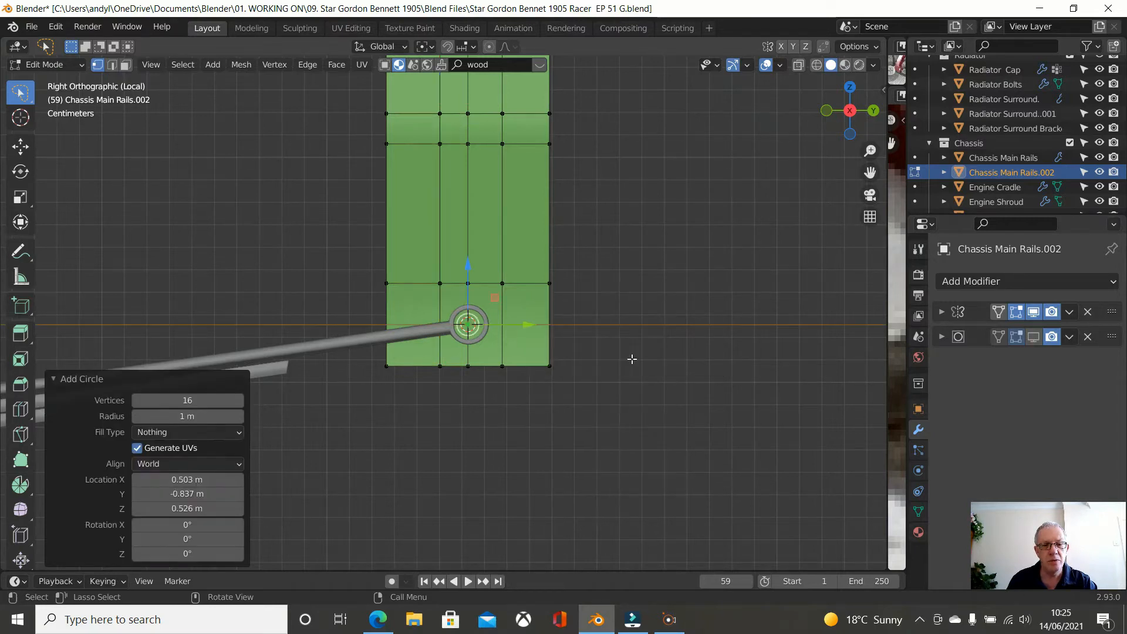
click(188, 401)
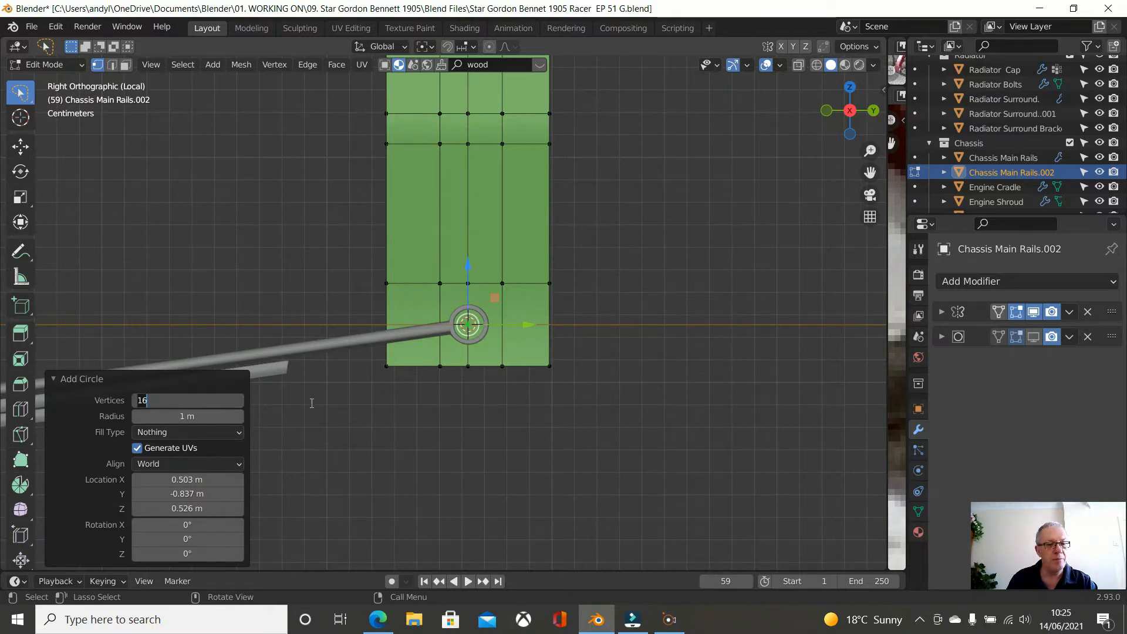
text(1)
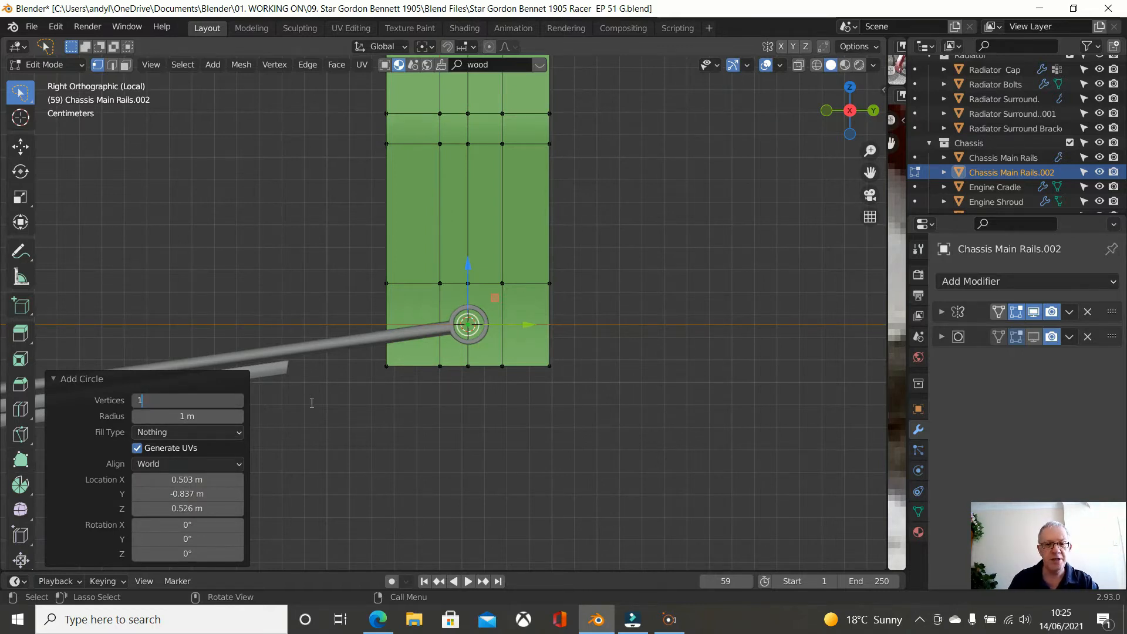
key(Return)
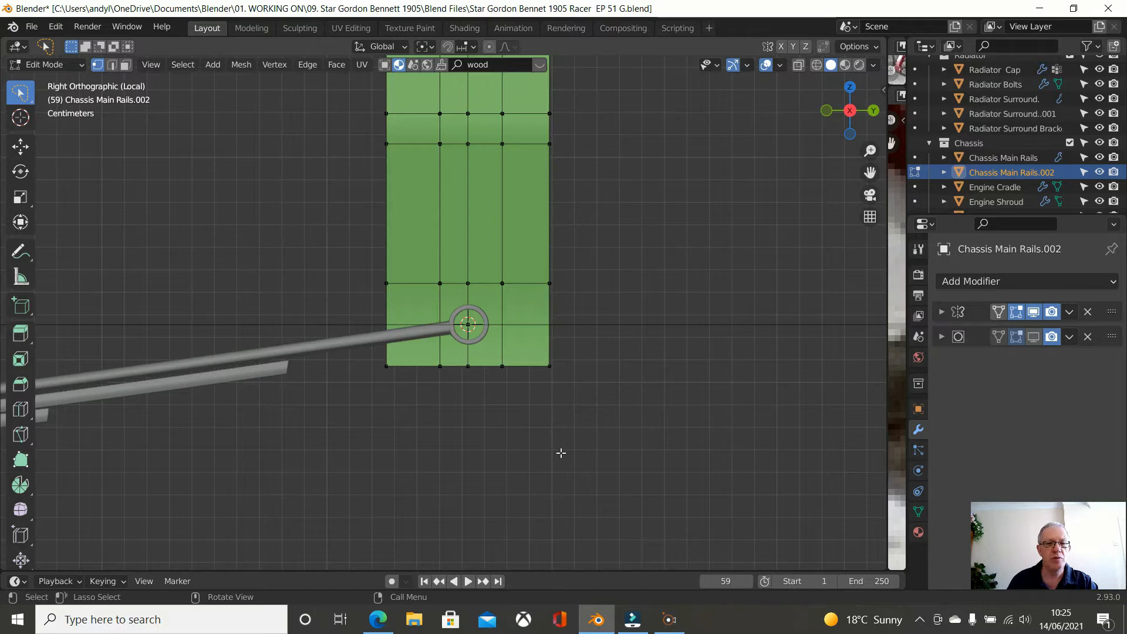
Step: Select the whole linked circle mesh and switch to the front view
scroll(561, 453, up, 3)
scroll(541, 445, down, 2)
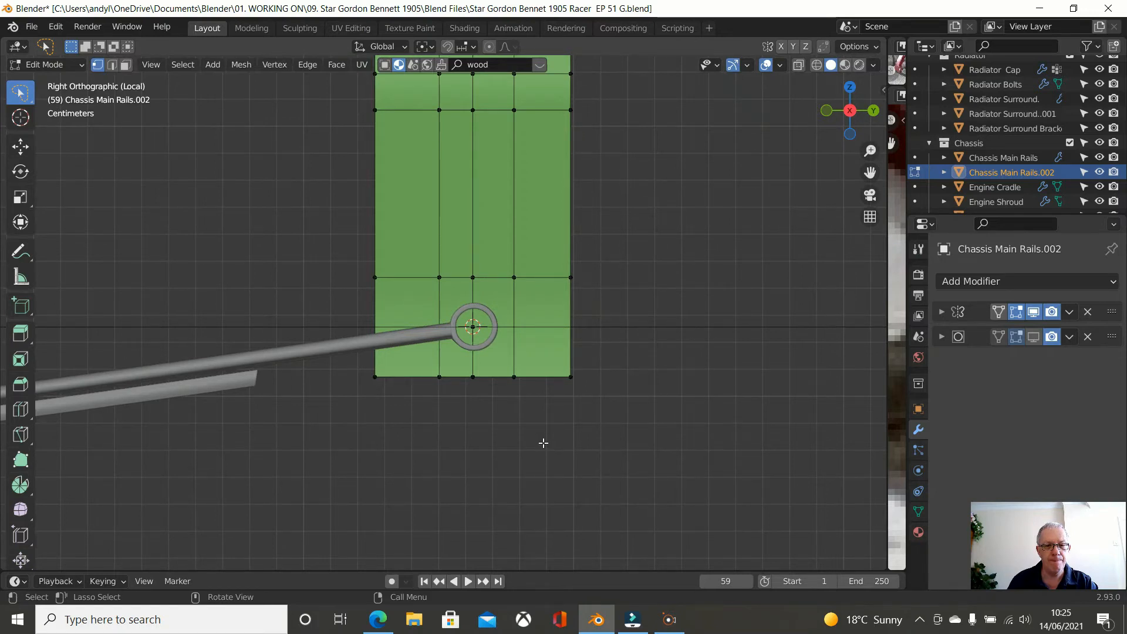
scroll(543, 443, up, 1)
scroll(543, 442, down, 3)
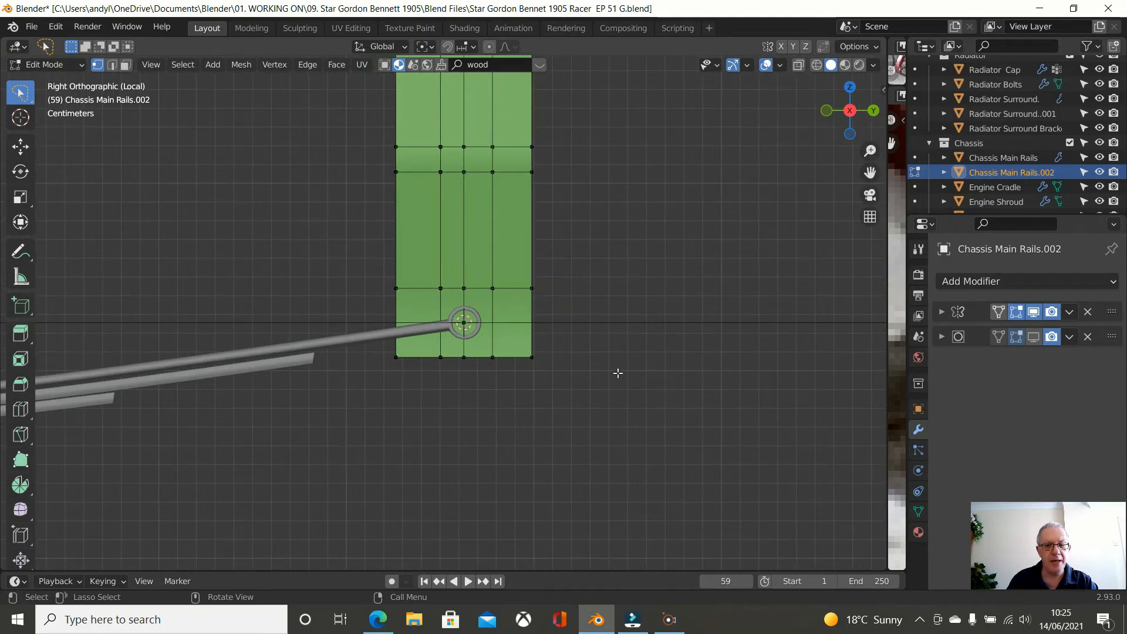
scroll(618, 373, down, 2)
scroll(618, 374, down, 4)
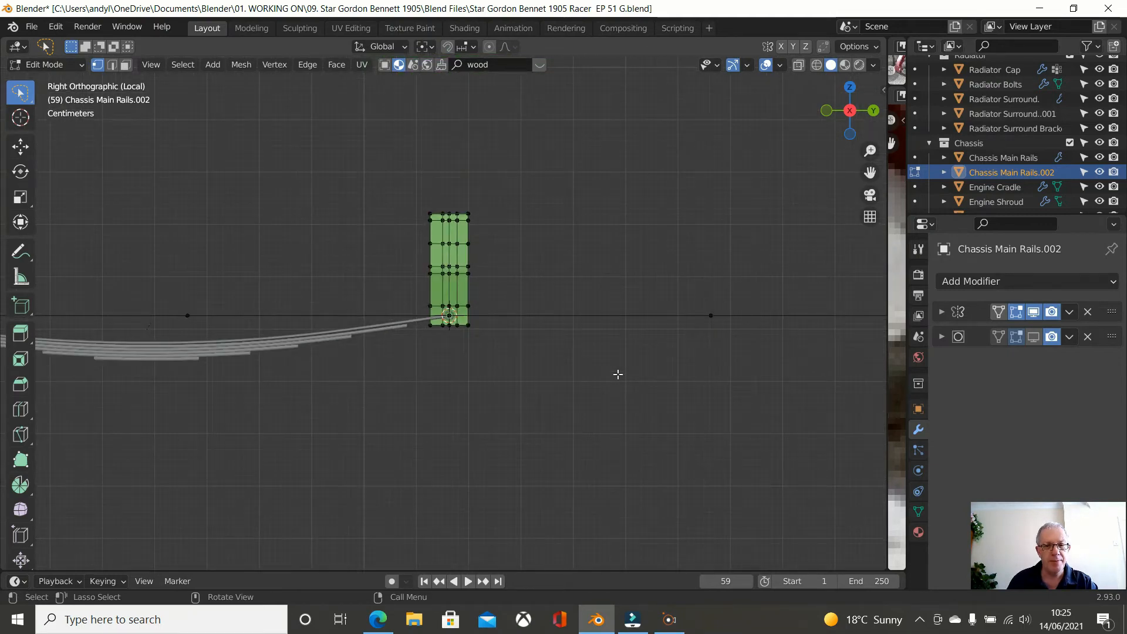
scroll(617, 374, down, 1)
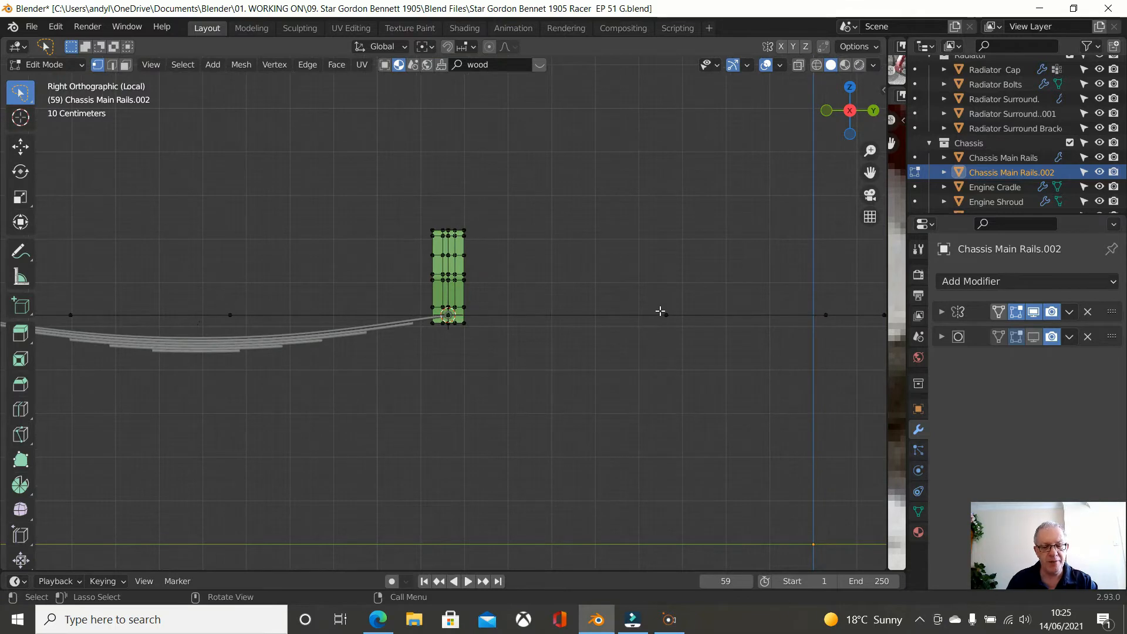
key(l)
scroll(637, 348, up, 4)
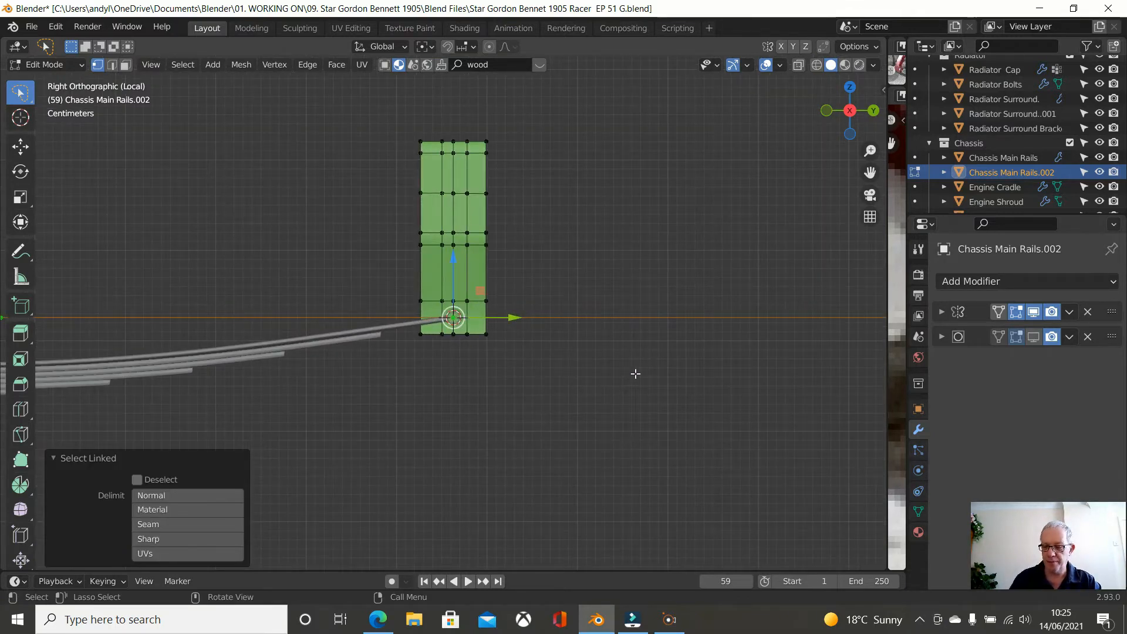
key(KP_1)
scroll(636, 373, down, 7)
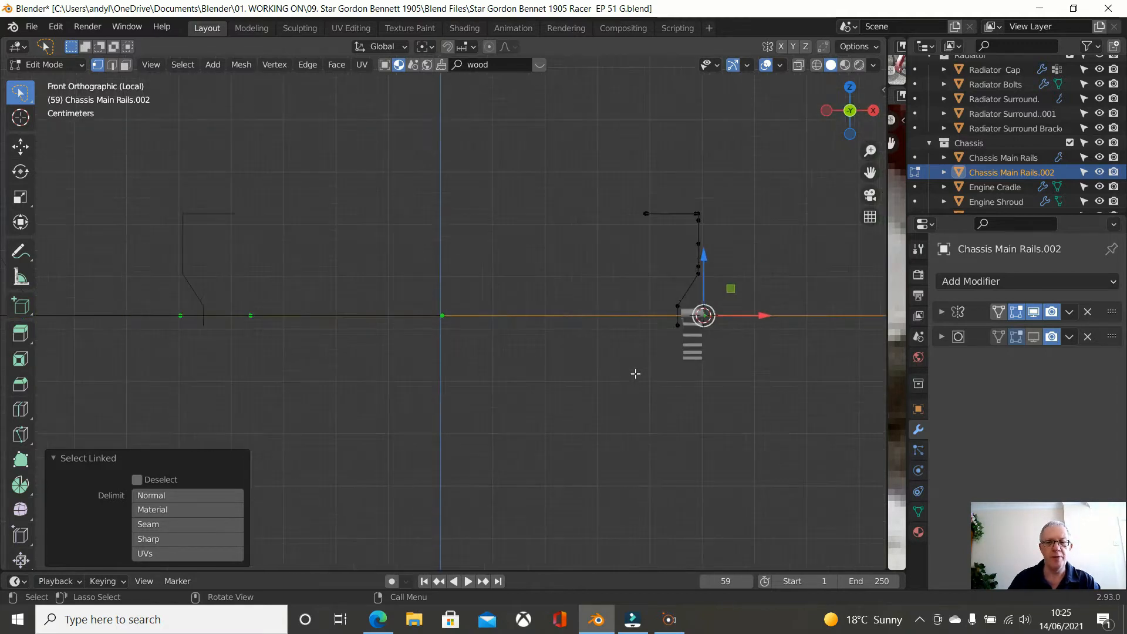
text(r)
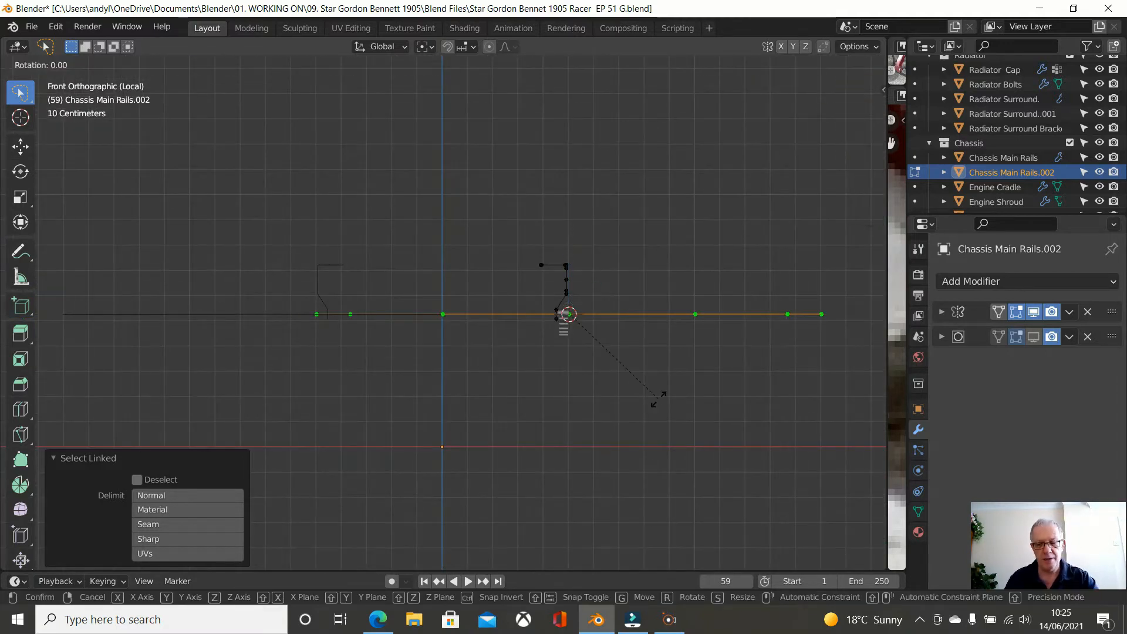
text(90)
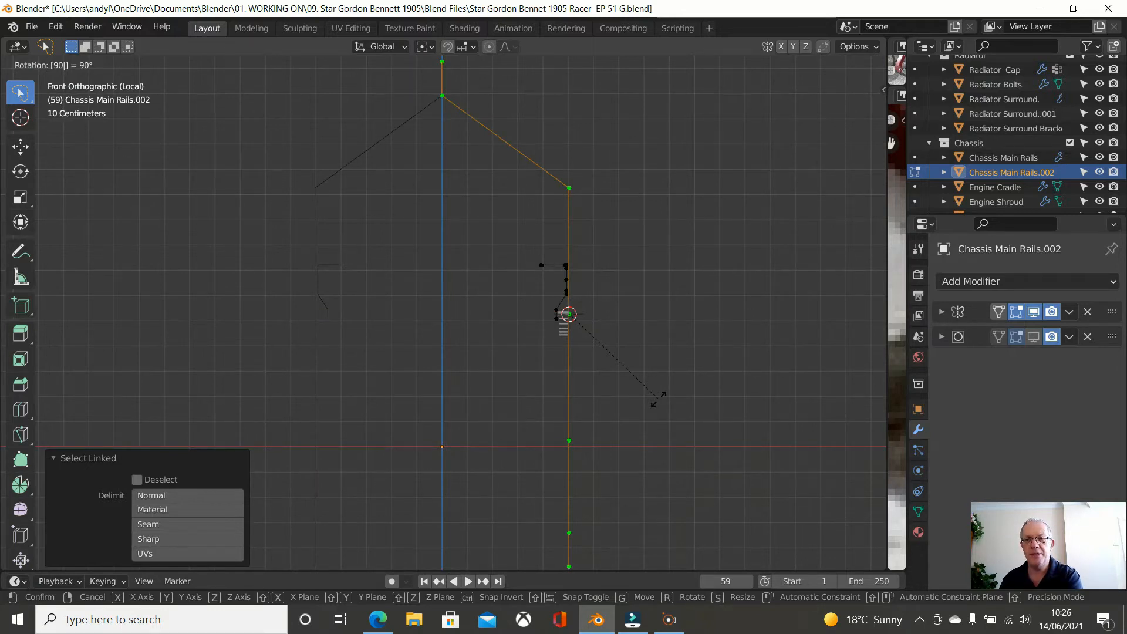
key(Escape)
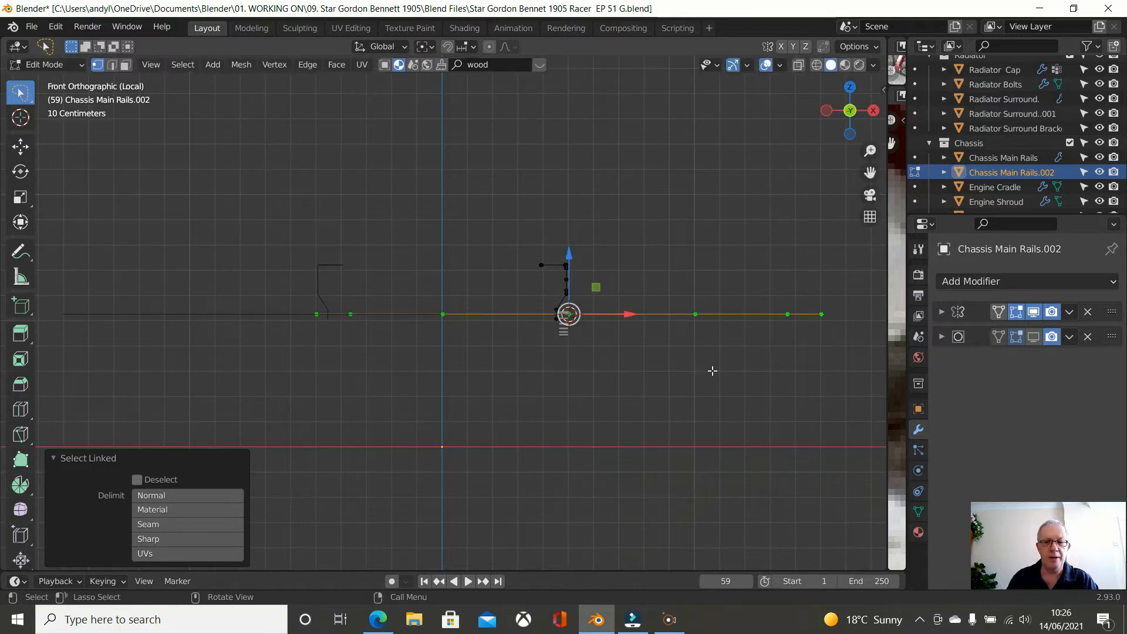
Step: Hide the Mirror modifier's effect in the viewport and rotate the circle 90° in the front view
click(1035, 312)
scroll(625, 446, down, 2)
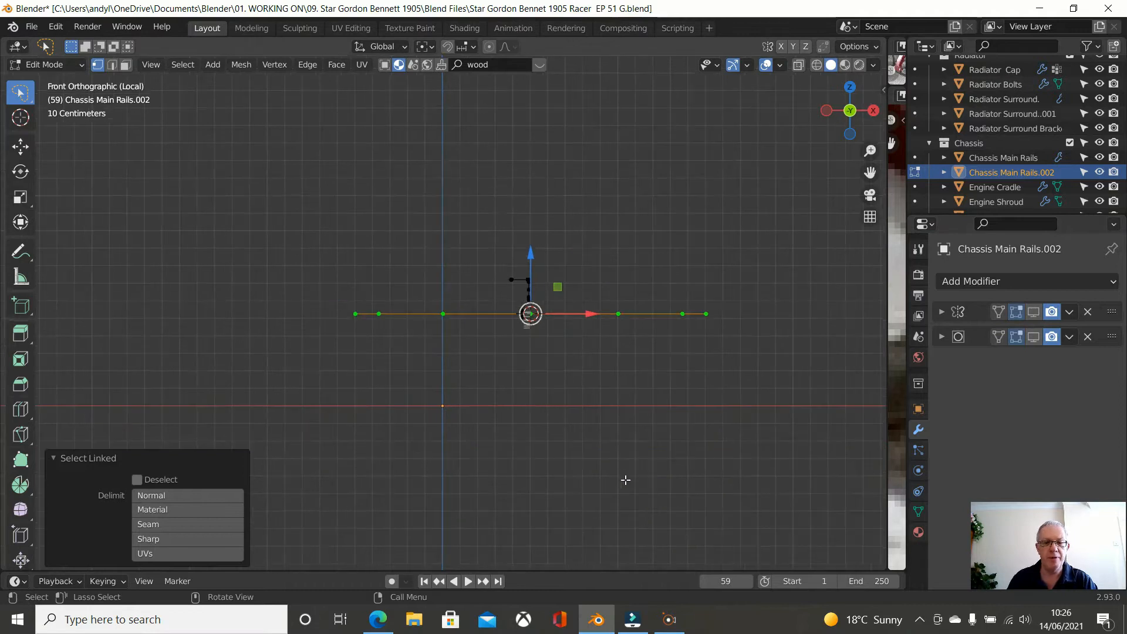
text(r90)
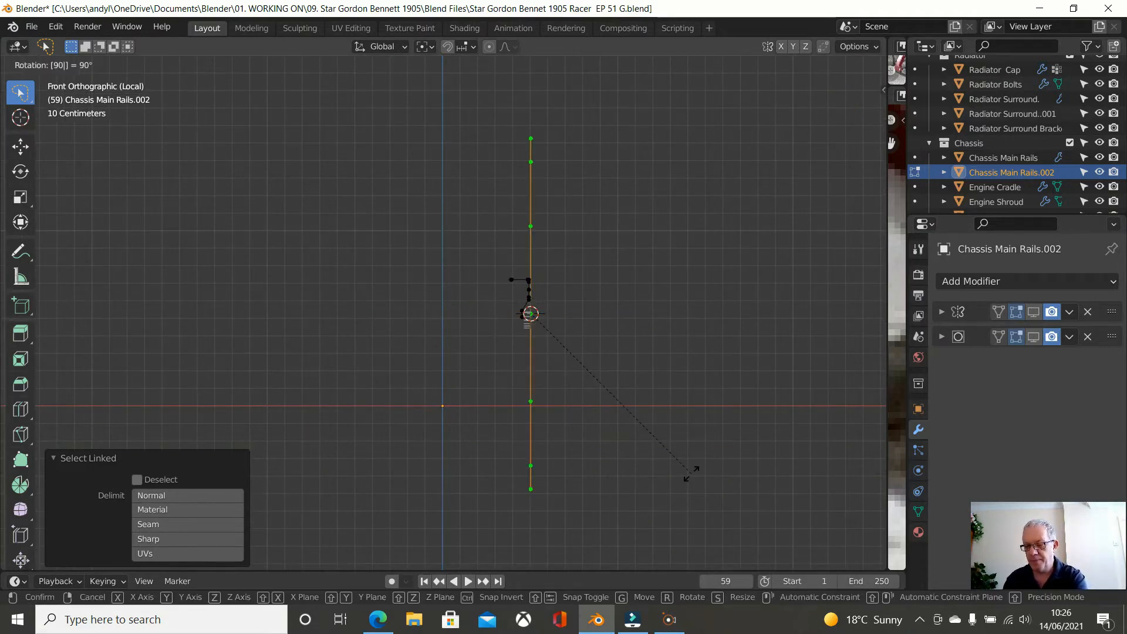
key(Return)
scroll(675, 470, down, 2)
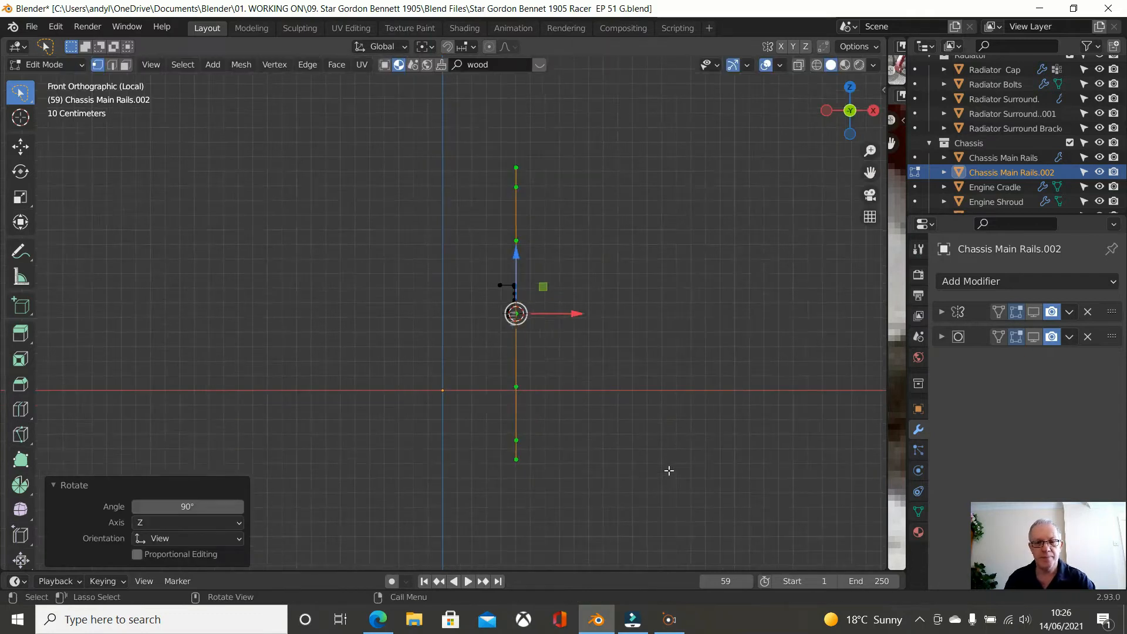
Step: In the right view, scale the circle uniformly down to about 0.071
key(KP_3)
scroll(669, 470, up, 5)
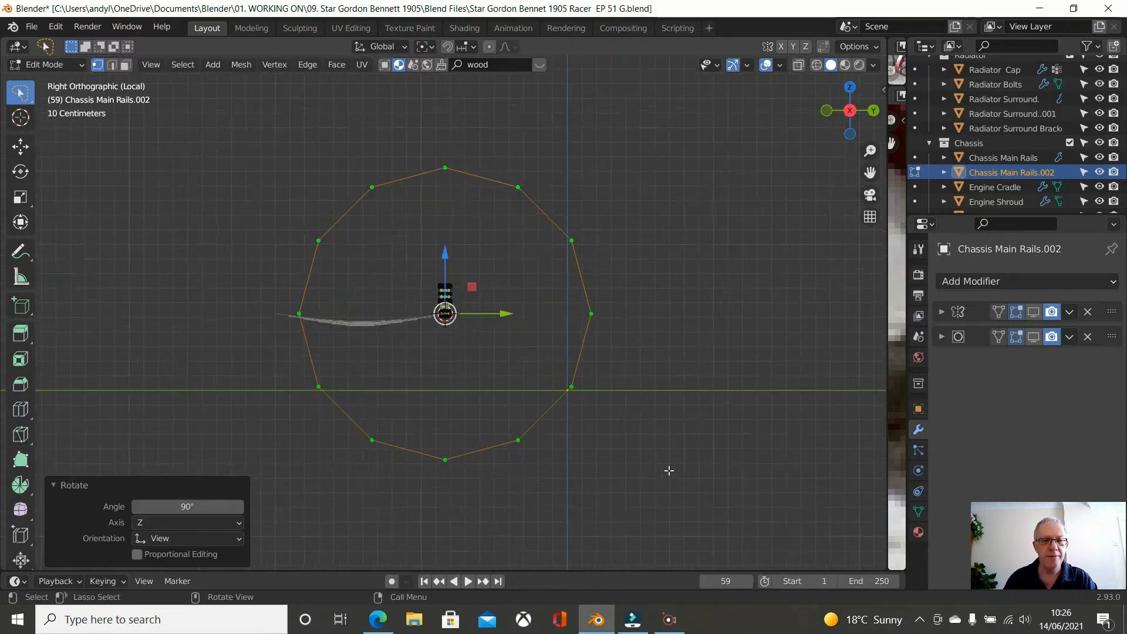
scroll(711, 471, down, 4)
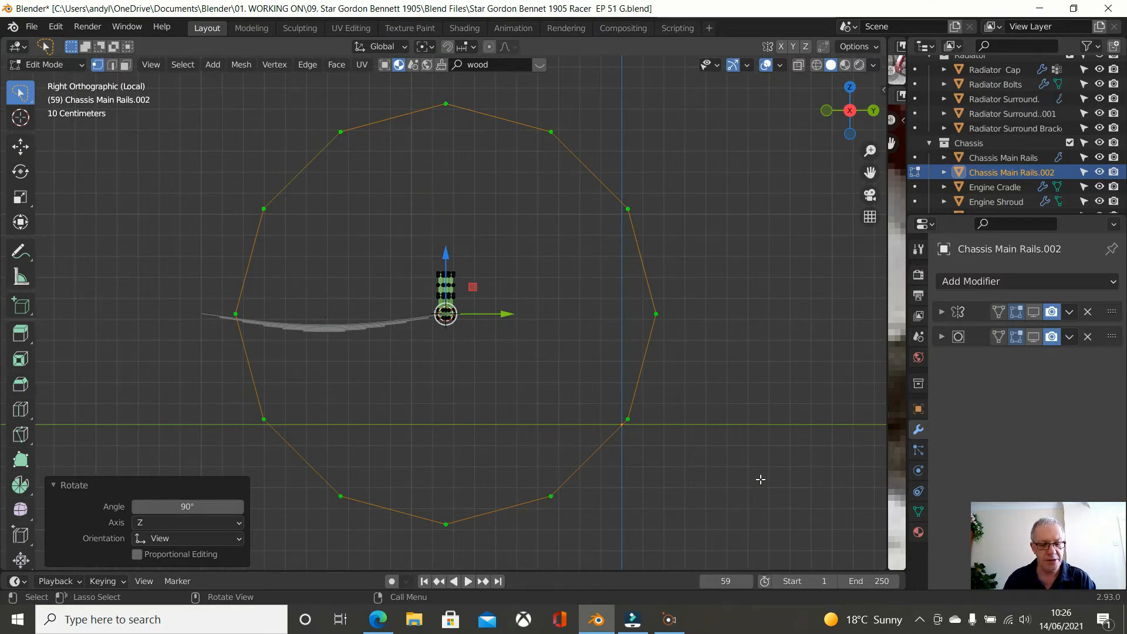
key(s)
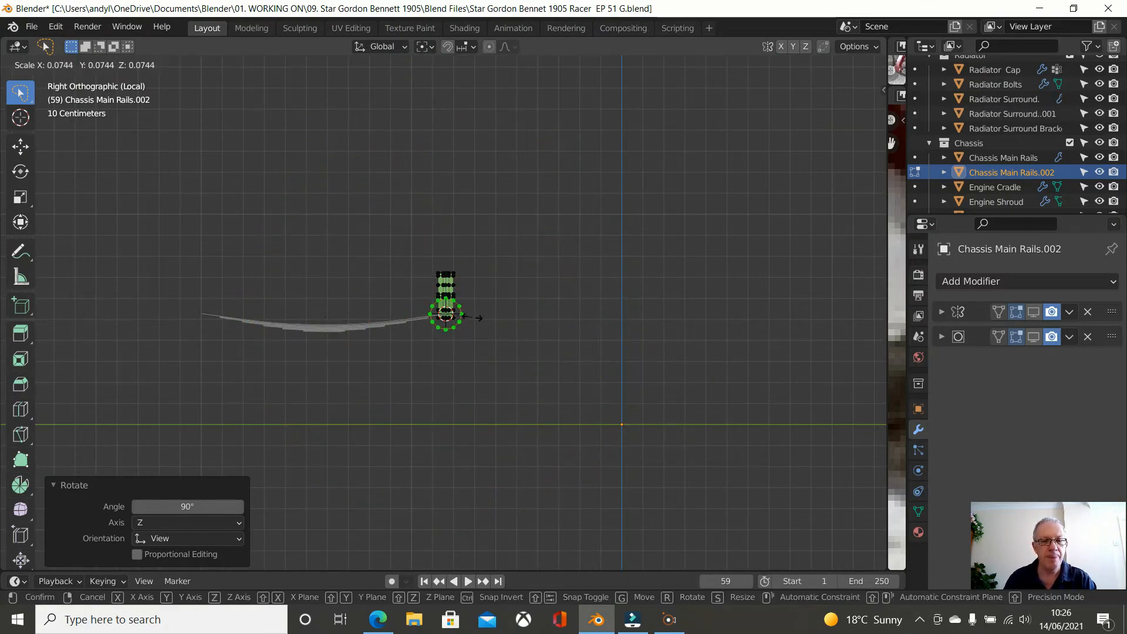
click(478, 318)
scroll(523, 388, up, 5)
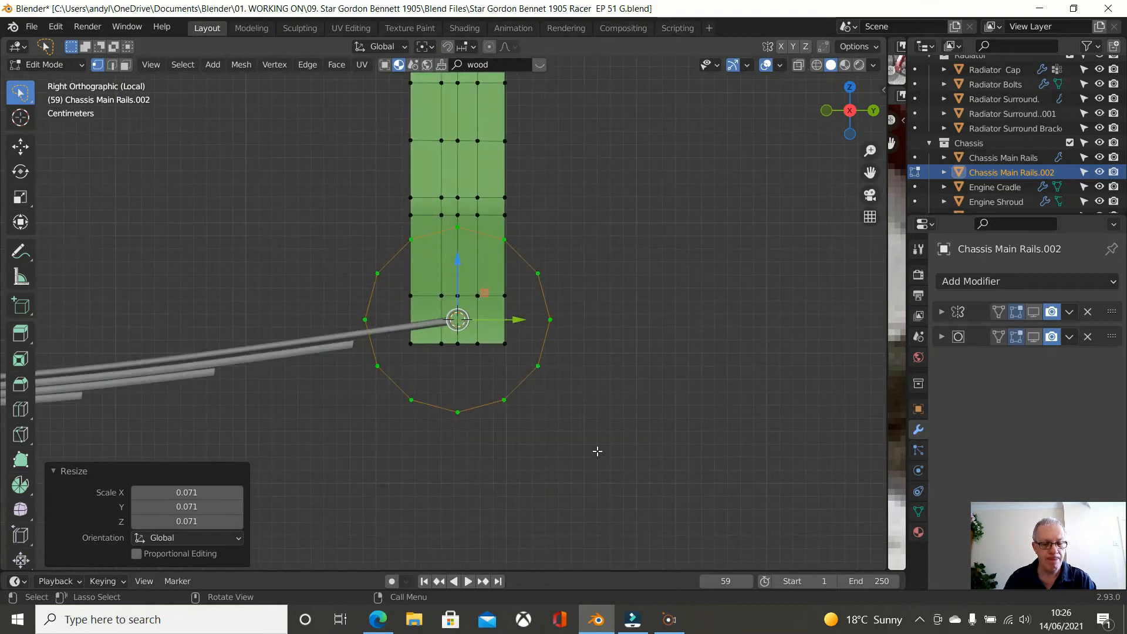
Step: Scale the circle by about 0.177 and again by 0.917 so it sits just outside the spring eye
key(s)
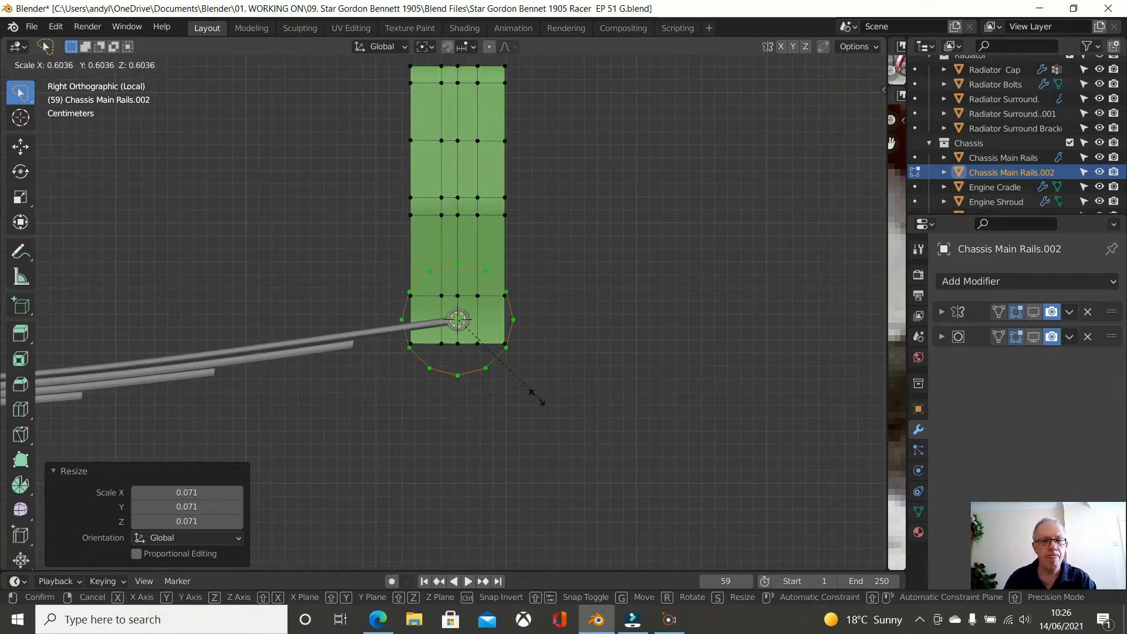
click(478, 349)
scroll(517, 336, up, 3)
scroll(518, 336, up, 3)
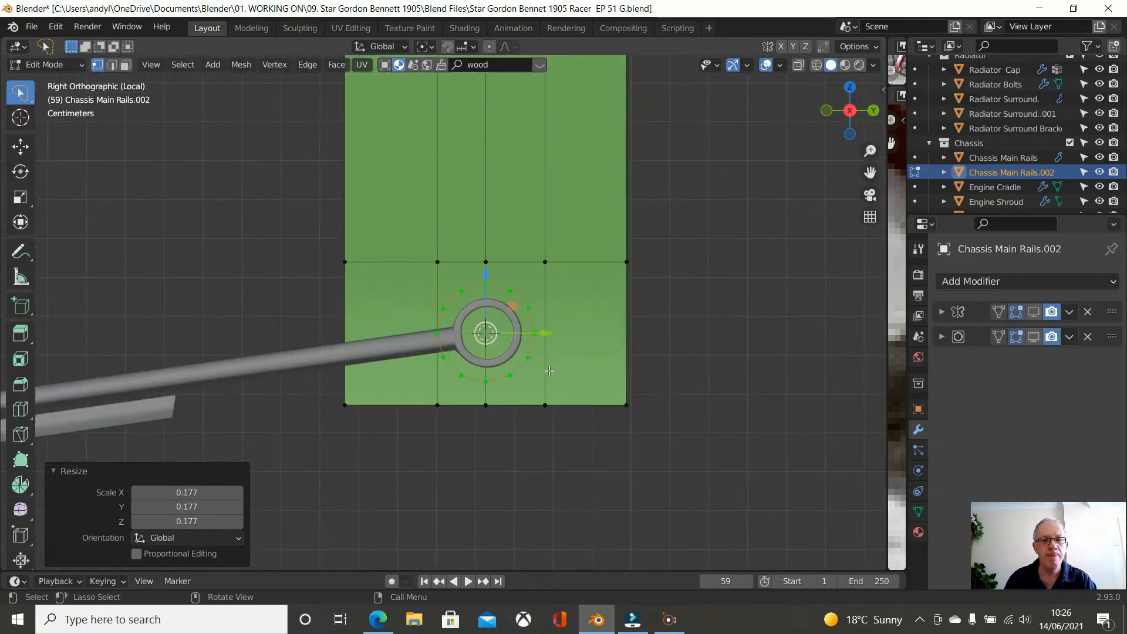
scroll(549, 371, up, 1)
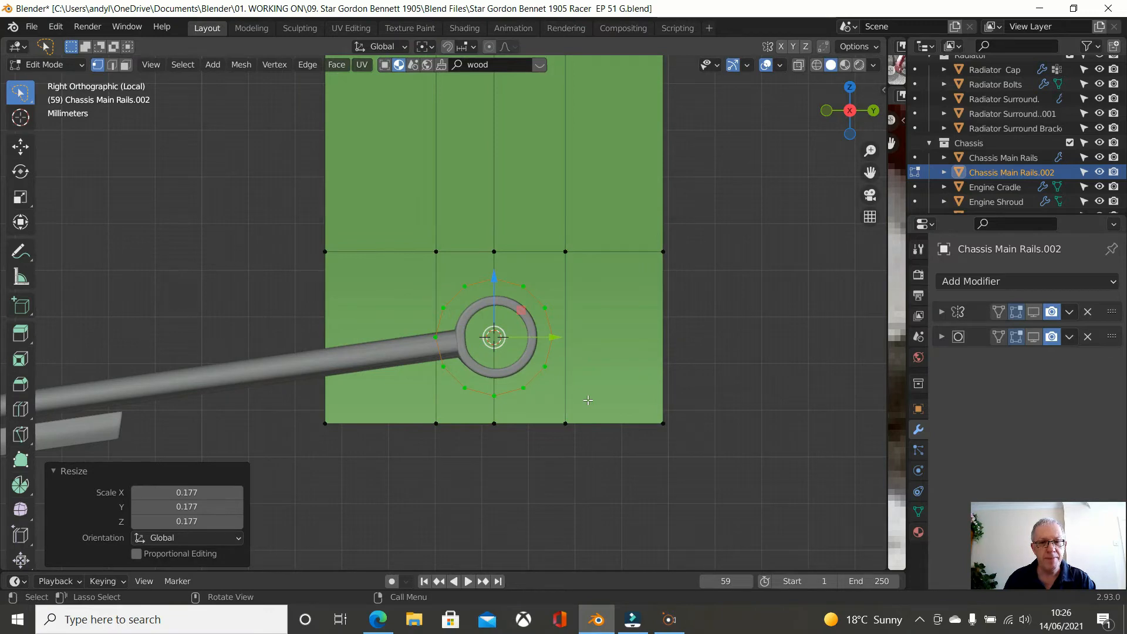
key(s)
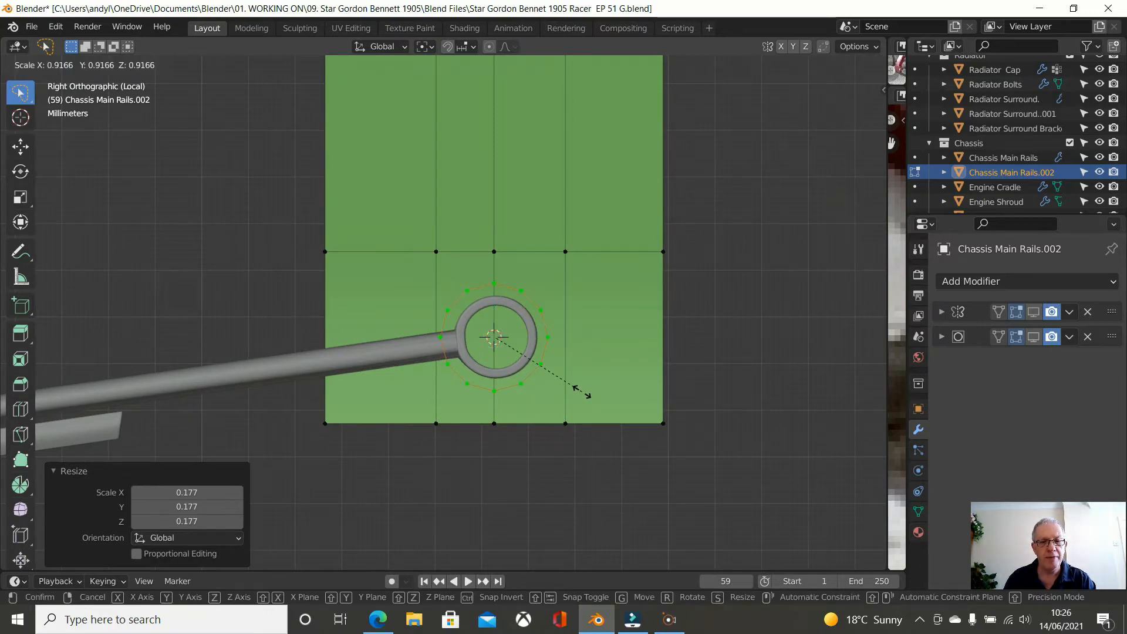
click(583, 392)
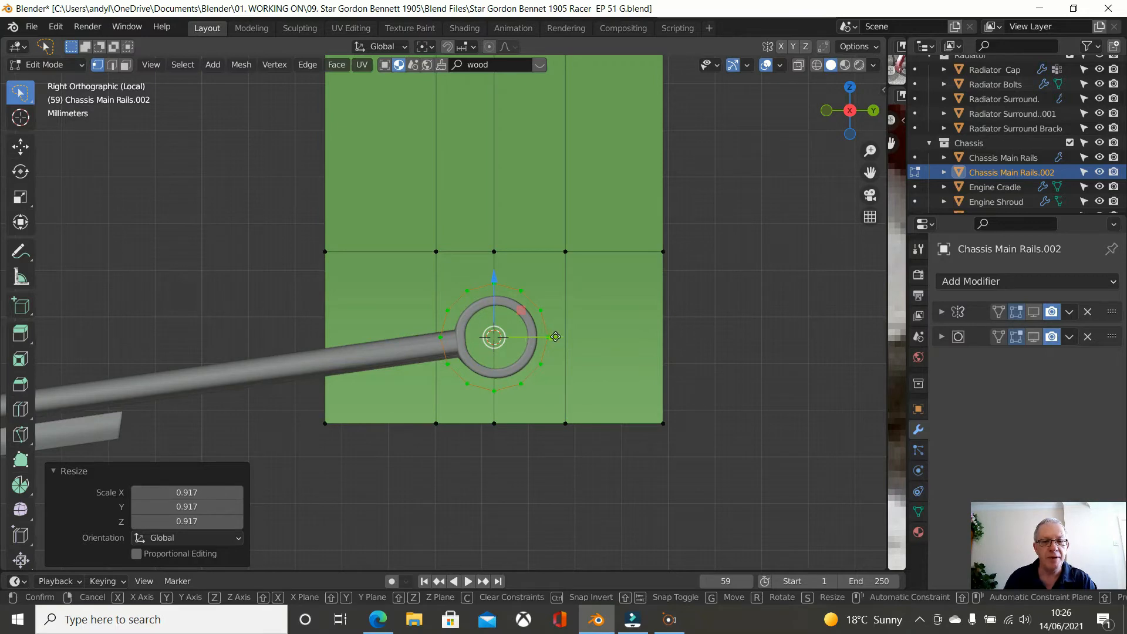
Step: Move the circle about 0.0005 m along Y to centre it on the spring eye
key(g)
key(y)
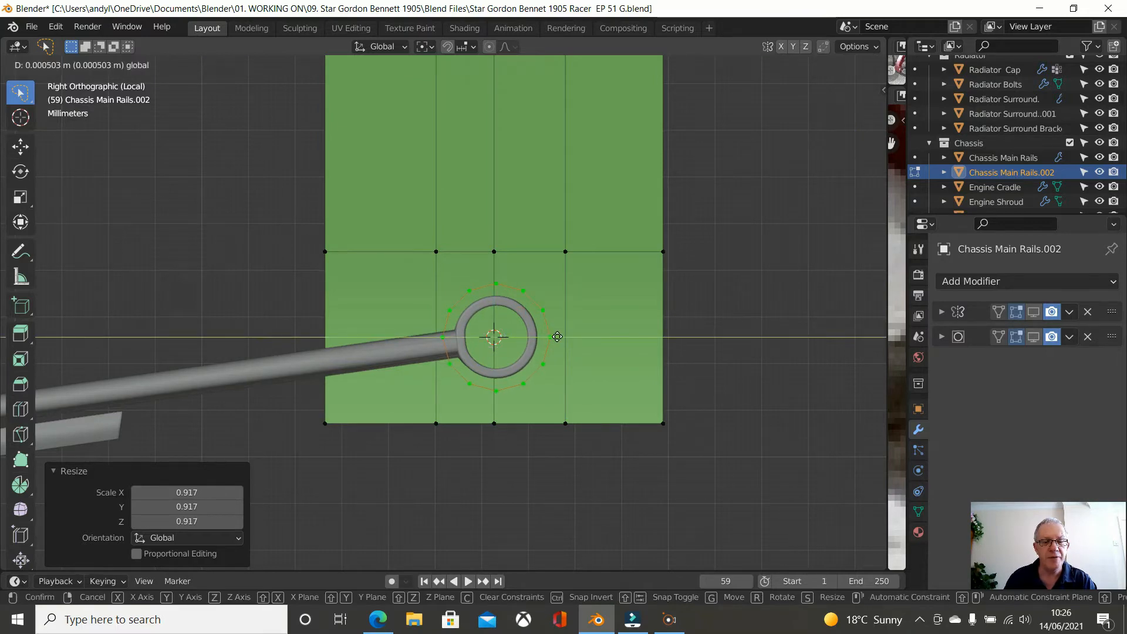
click(557, 337)
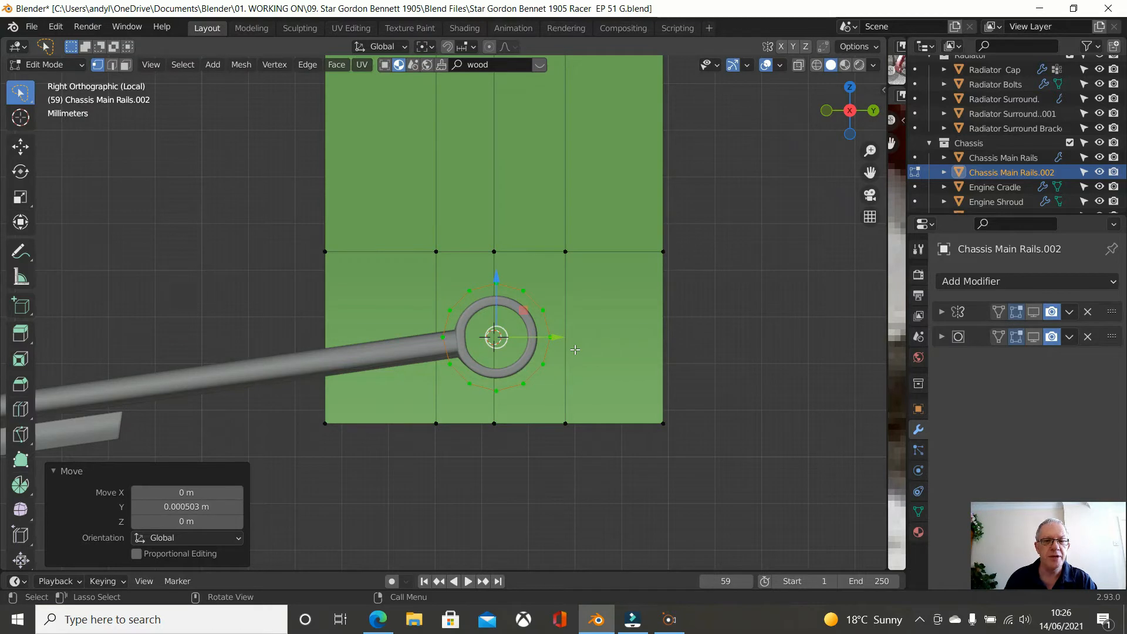
Step: Separate the selected circle from the bracket into its own object and enter Edit Mode on it alone
scroll(575, 351, down, 1)
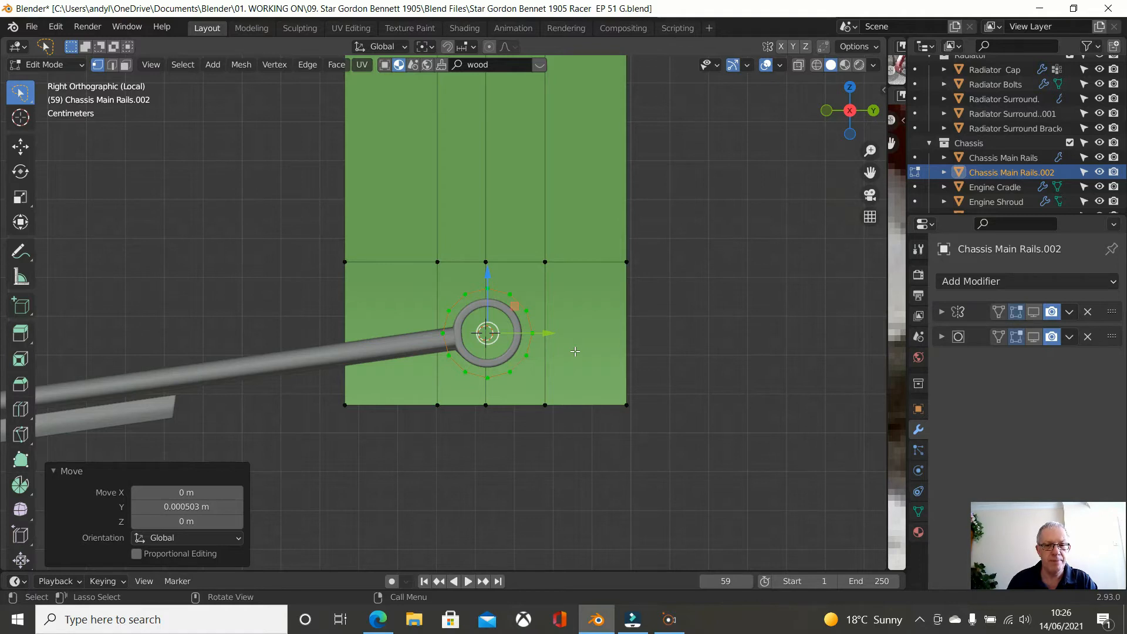
key(p)
click(676, 371)
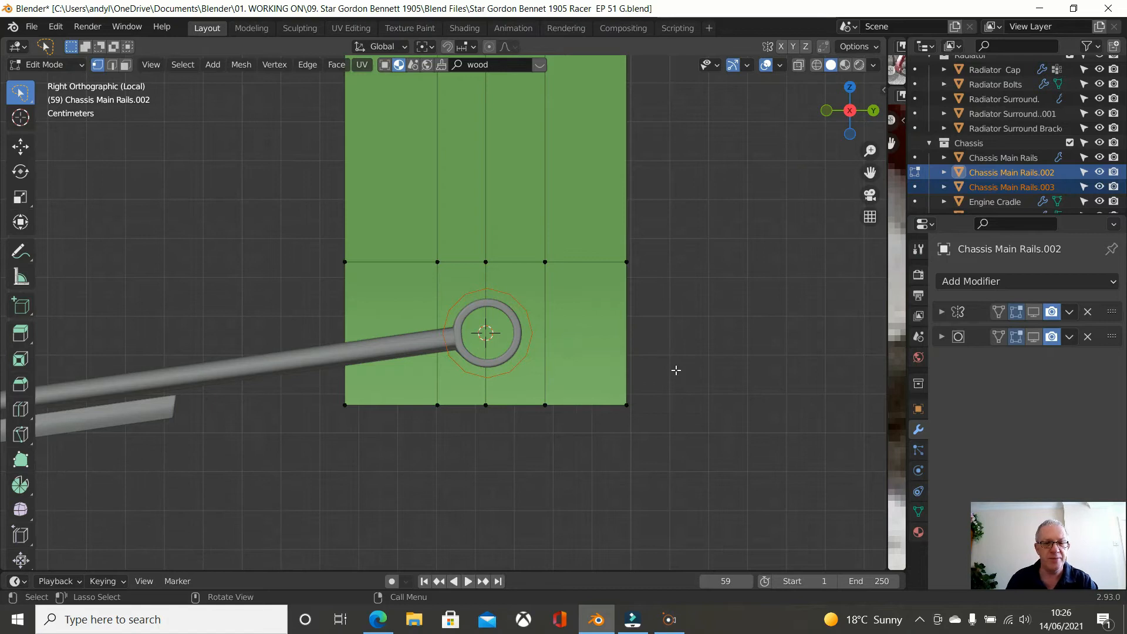
key(Tab)
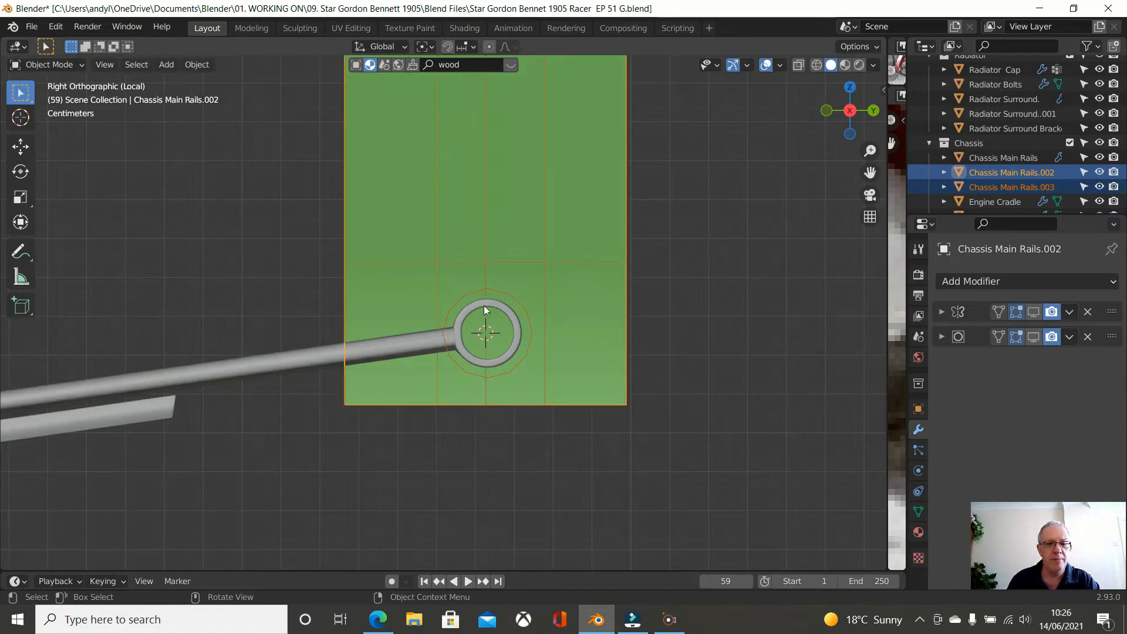
click(483, 289)
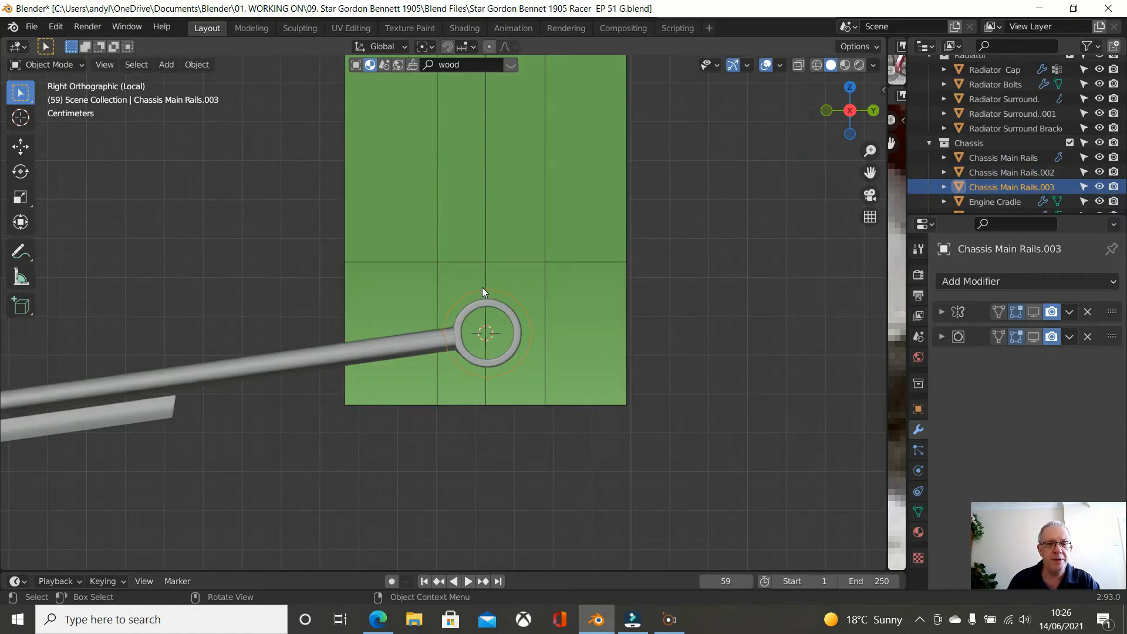
key(Tab)
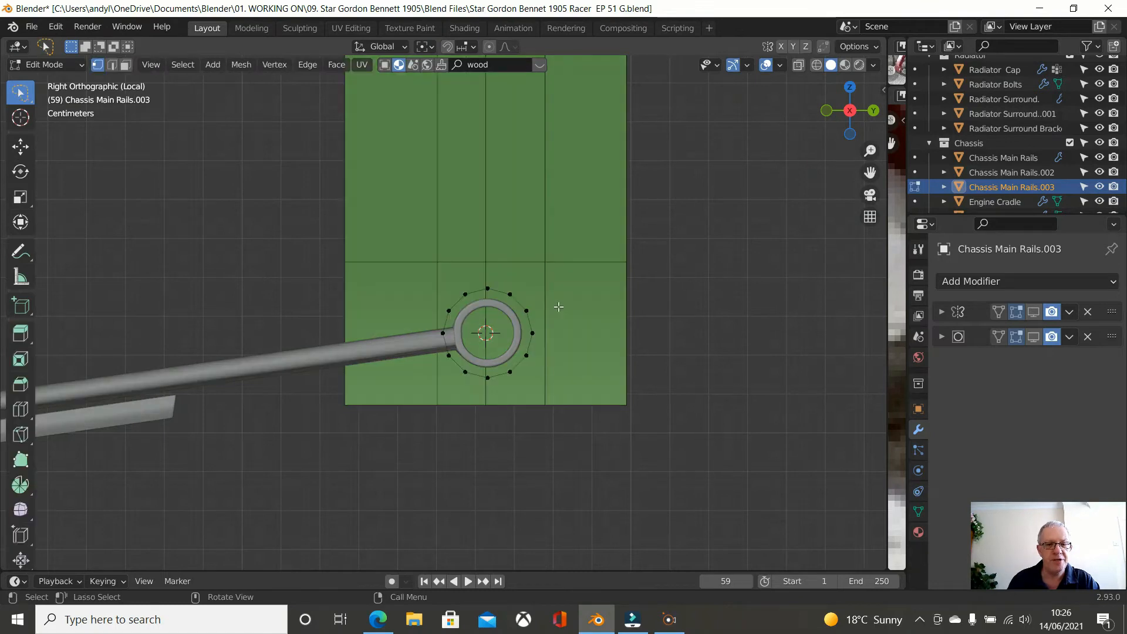
Step: Select the circle's linked vertices and move them about -0.04 m along X towards the bracket plate
middle_drag(566, 317, 567, 317)
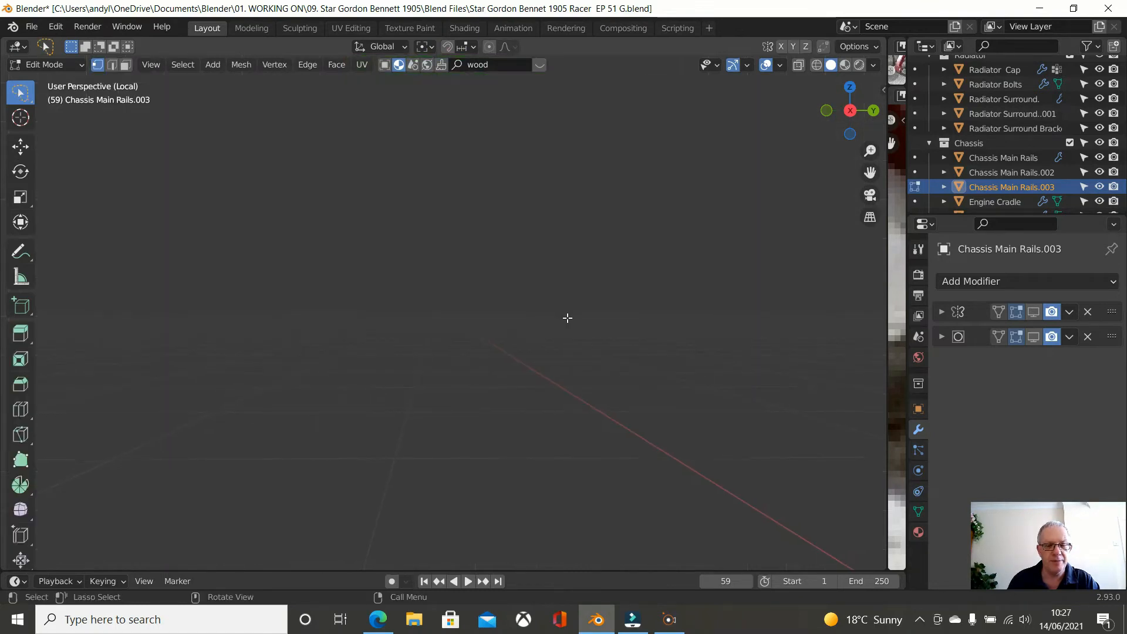
scroll(568, 317, down, 2)
scroll(567, 318, down, 3)
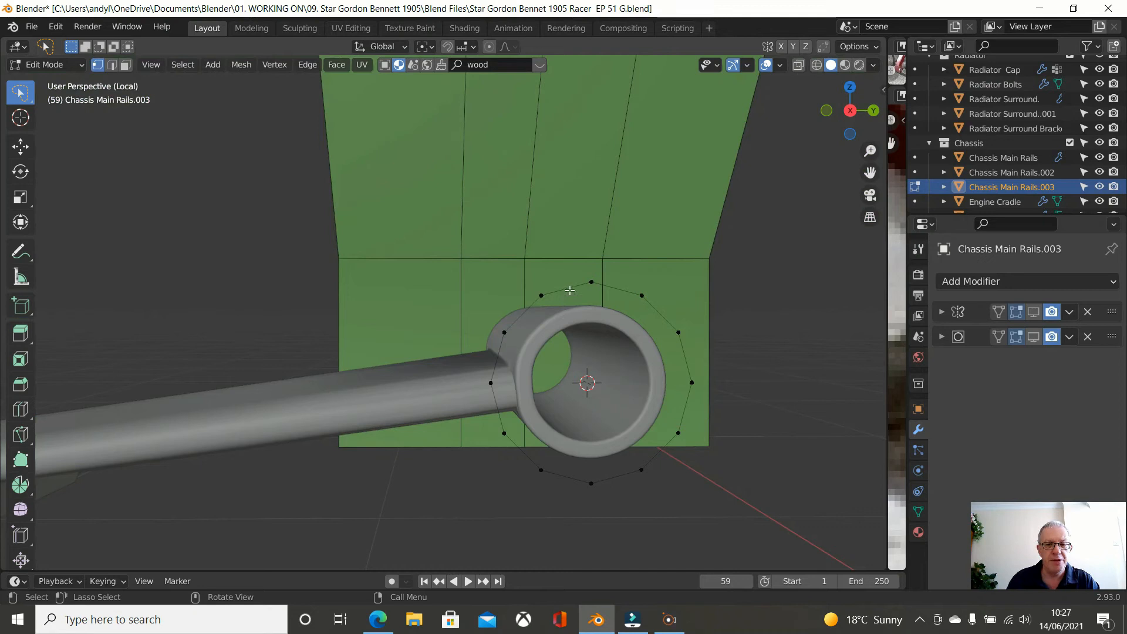
key(ctrl+l)
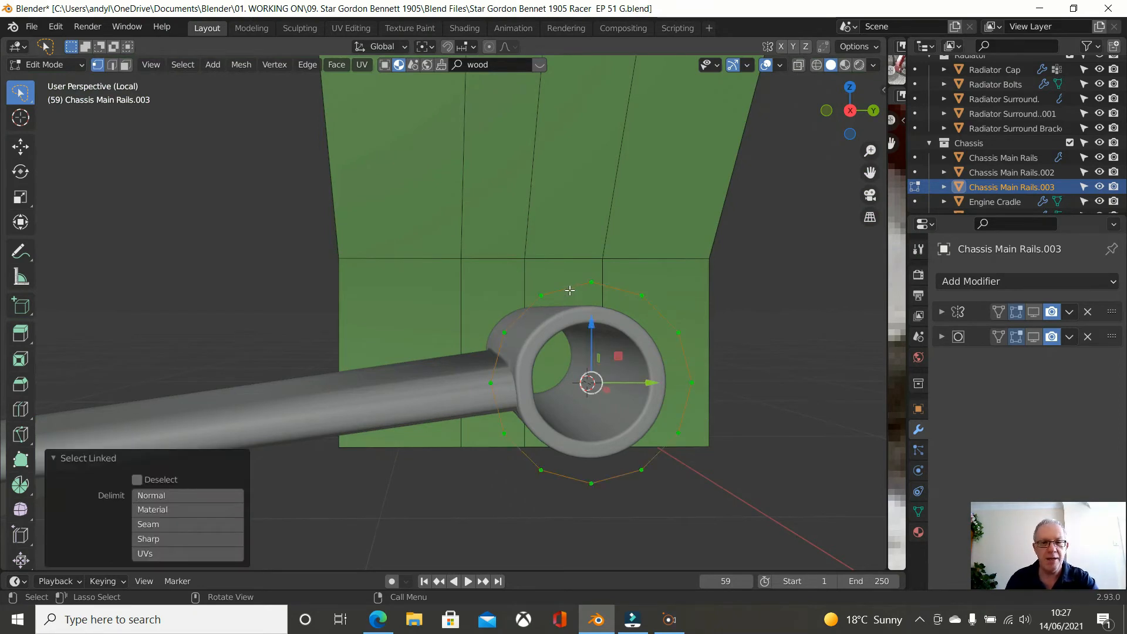
middle_drag(560, 325, 546, 325)
scroll(411, 327, up, 3)
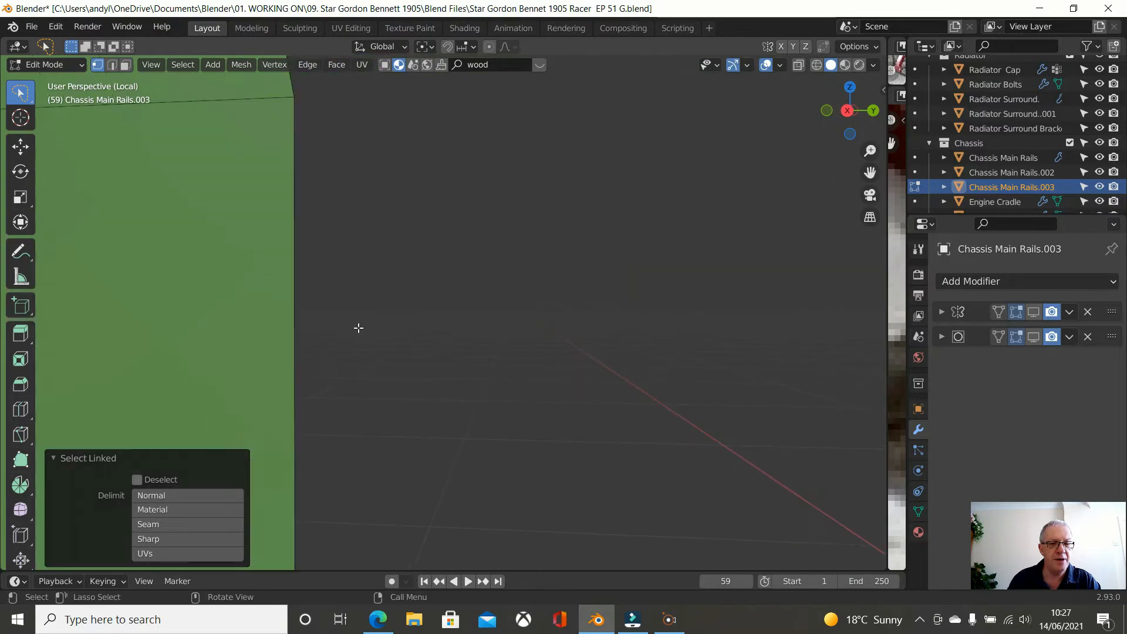
scroll(354, 330, down, 7)
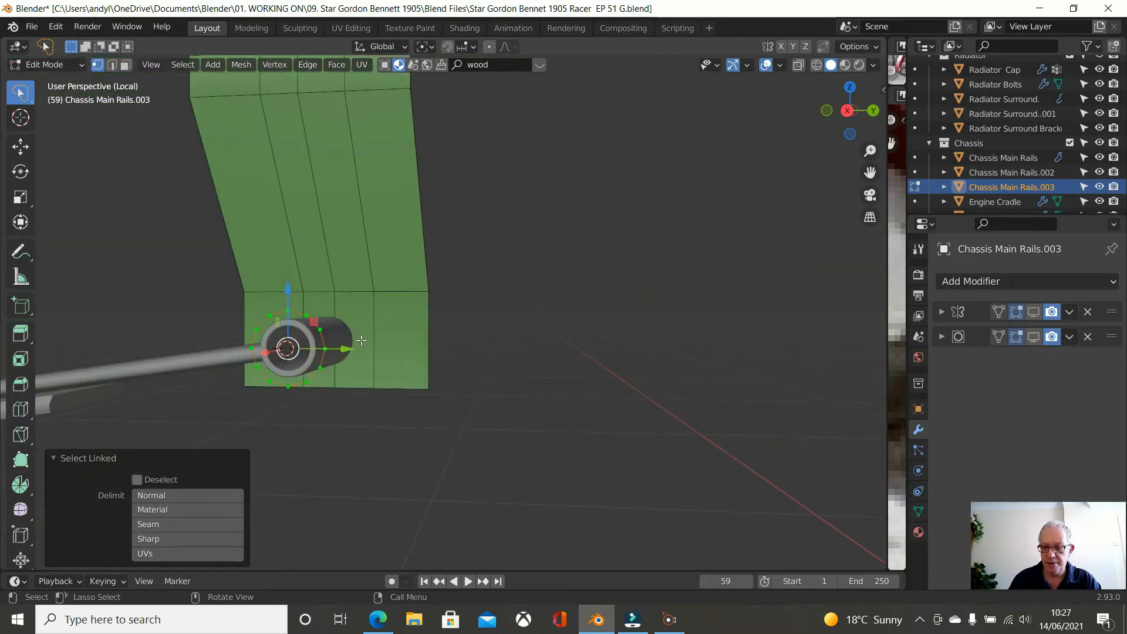
key(KP_3)
scroll(360, 337, up, 3)
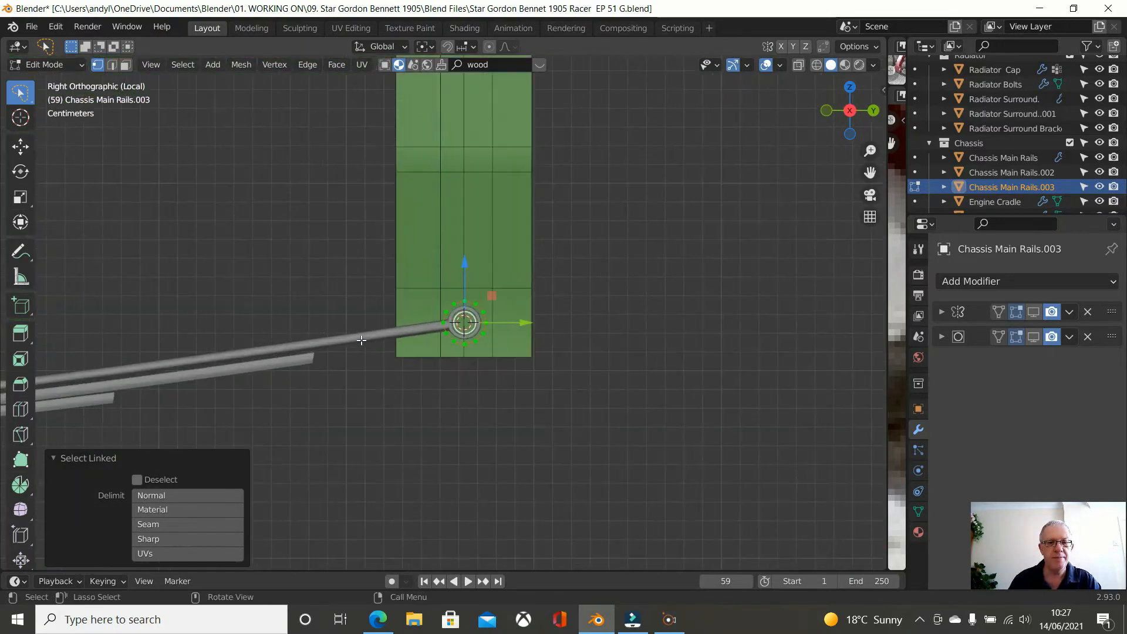
middle_drag(486, 376, 606, 352)
scroll(646, 344, up, 5)
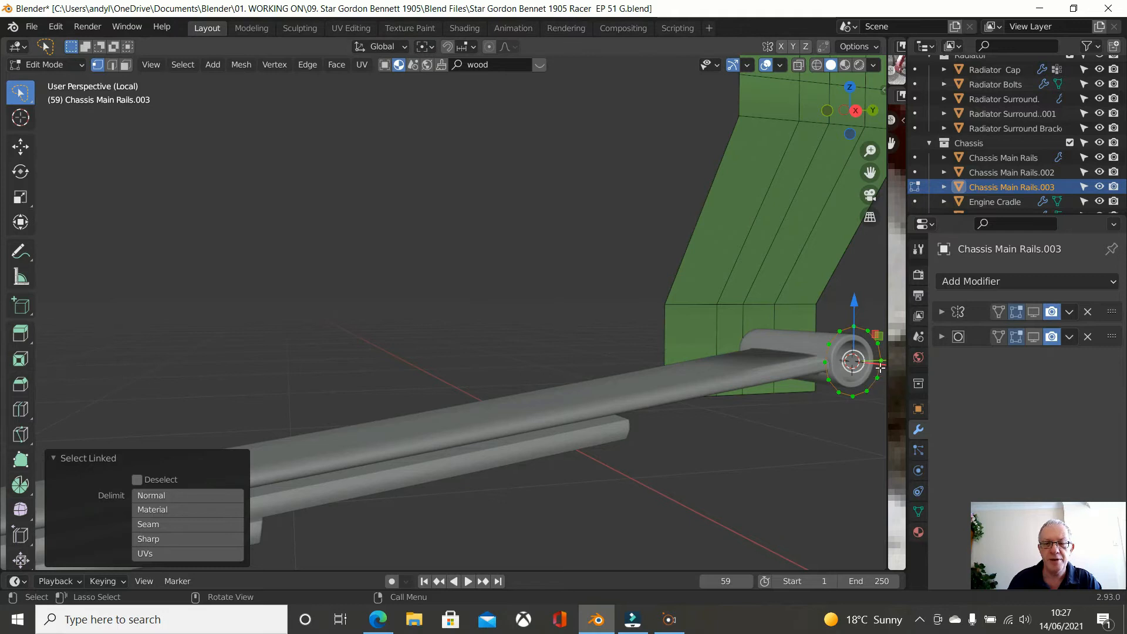
shift+middle_drag(745, 436, 717, 435)
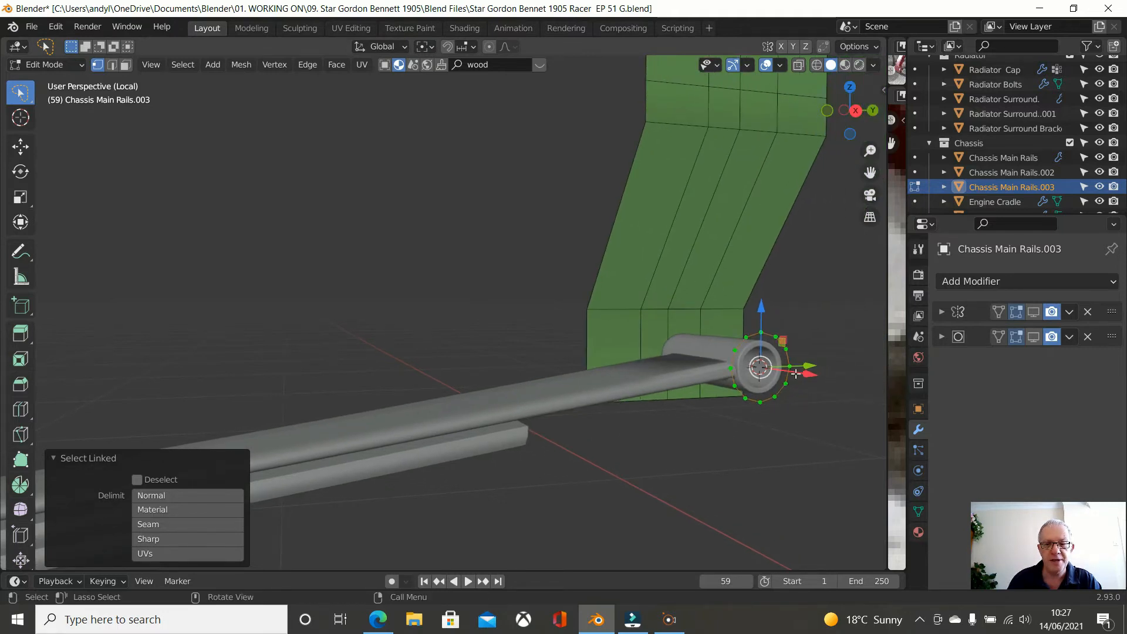
drag(804, 378, 759, 379)
Step: Examine the circle's position relative to the spring eye and the bracket plate from the side and in perspective
middle_drag(763, 404, 276, 411)
shift+middle_drag(131, 413, 300, 372)
scroll(213, 374, up, 3)
key(KP_3)
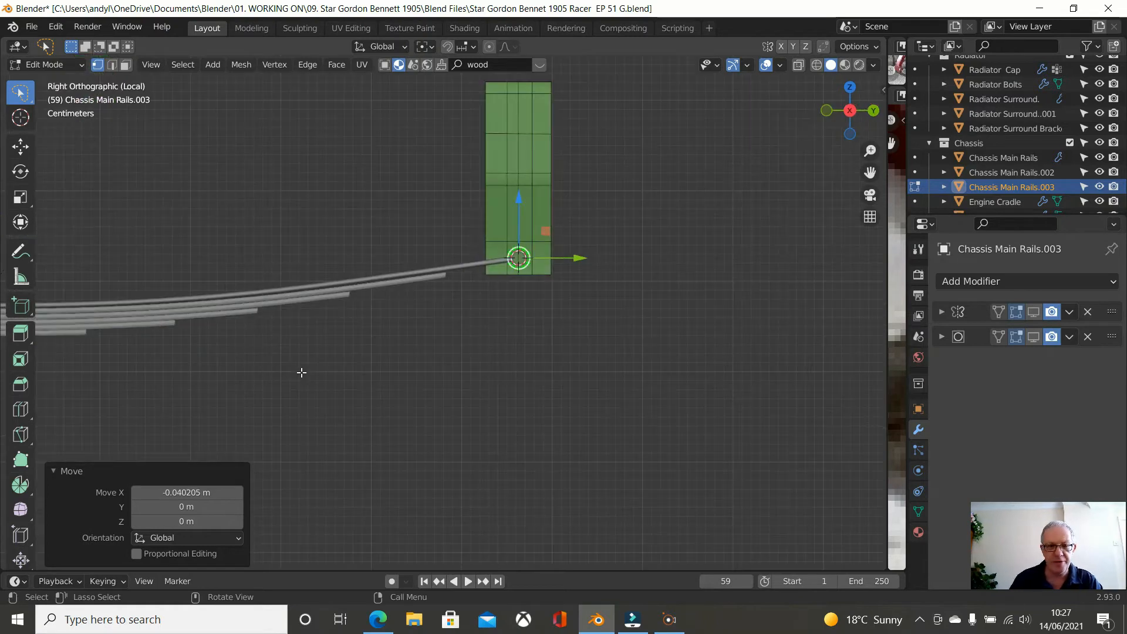
scroll(301, 372, up, 4)
shift+middle_drag(289, 404, 221, 490)
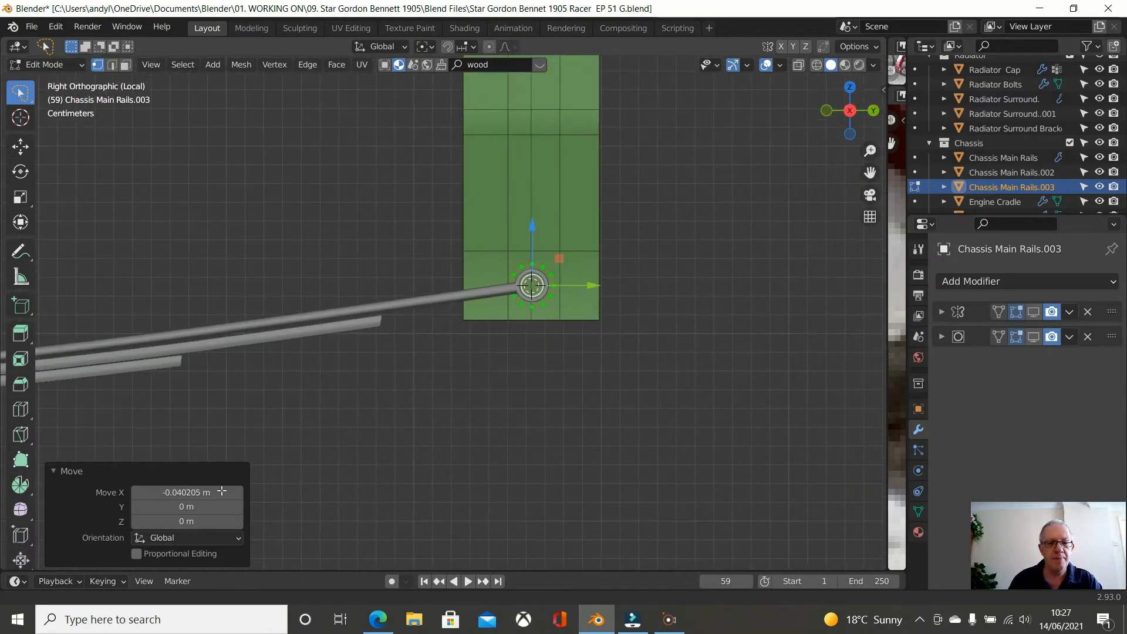
key(g)
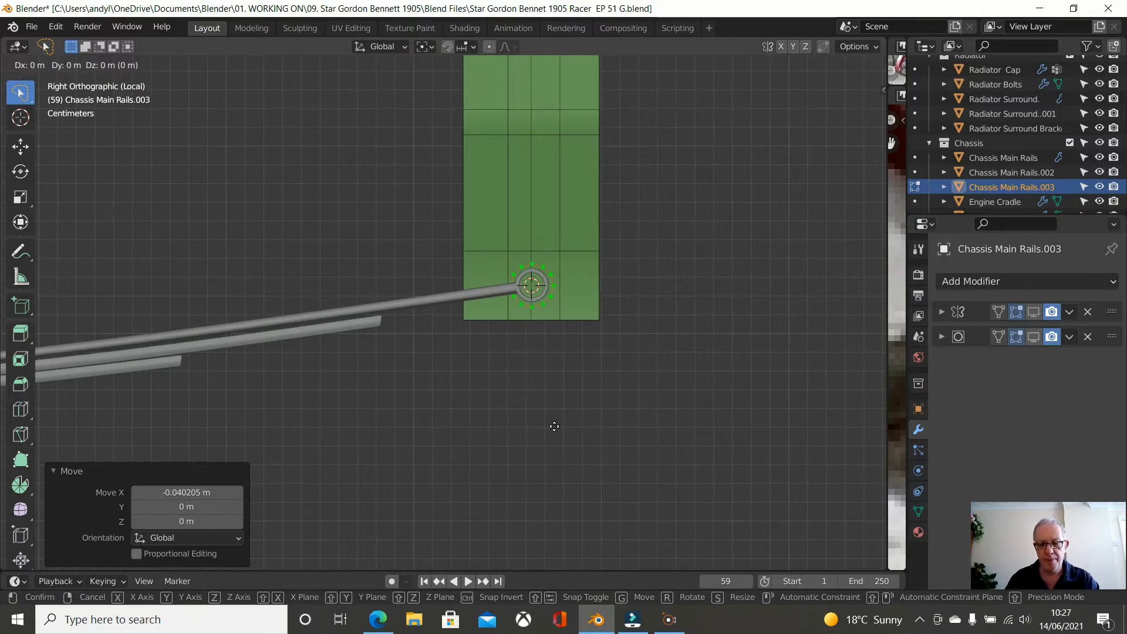
click(554, 426)
middle_drag(562, 423, 584, 378)
scroll(627, 361, down, 1)
shift+middle_drag(333, 369, 513, 335)
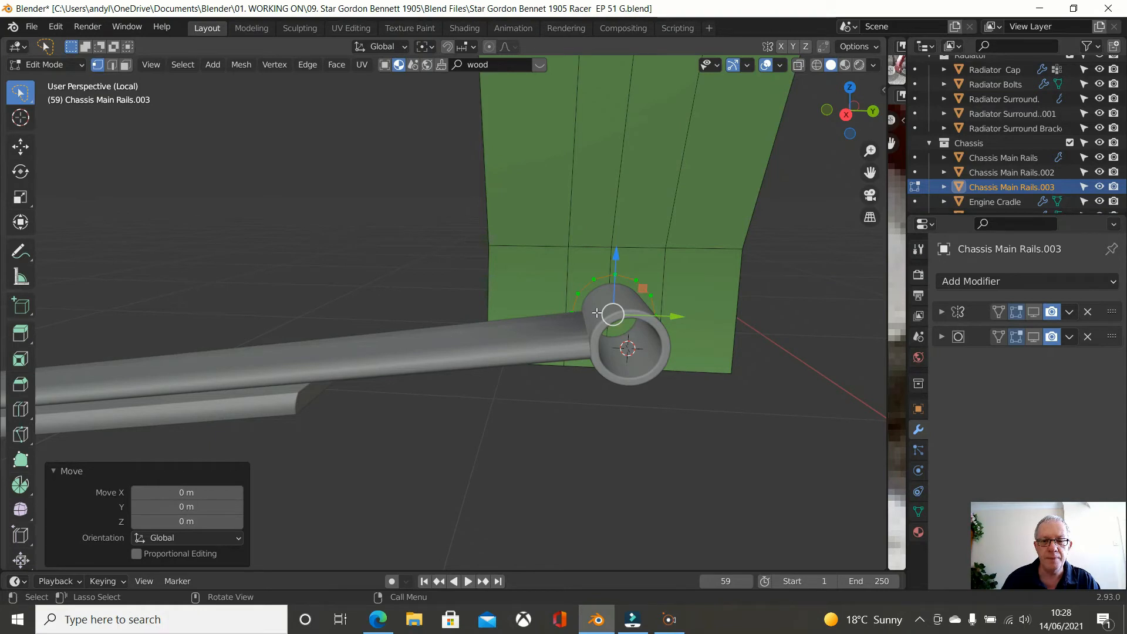
scroll(562, 371, down, 4)
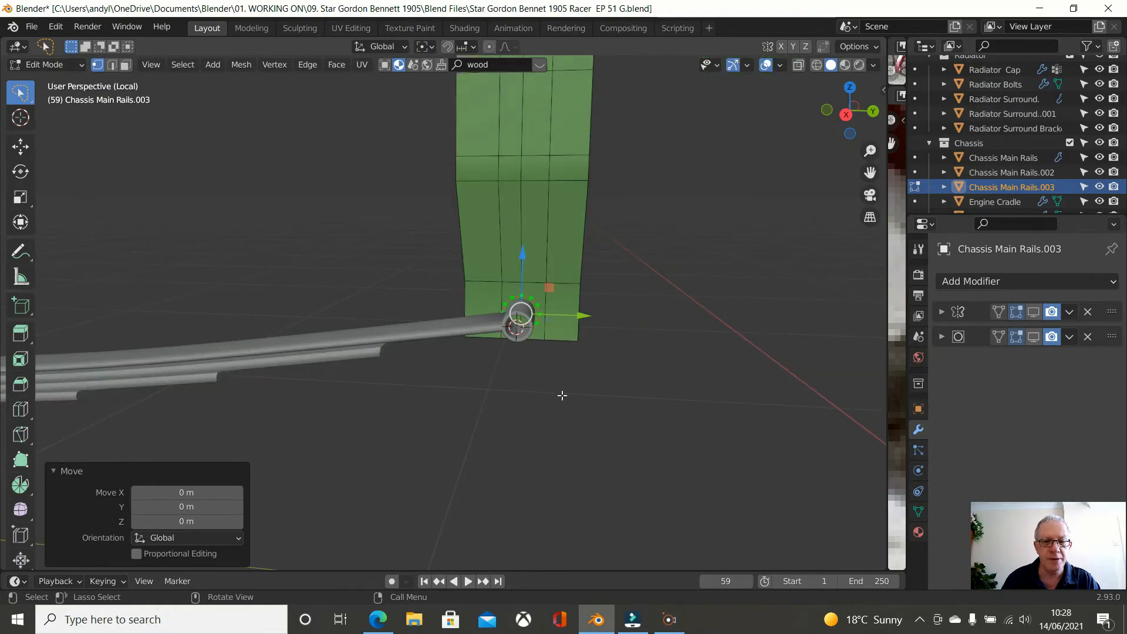
Step: Hide the Front Springs object and reopen the separated circle in Edit Mode in the right view
key(Tab)
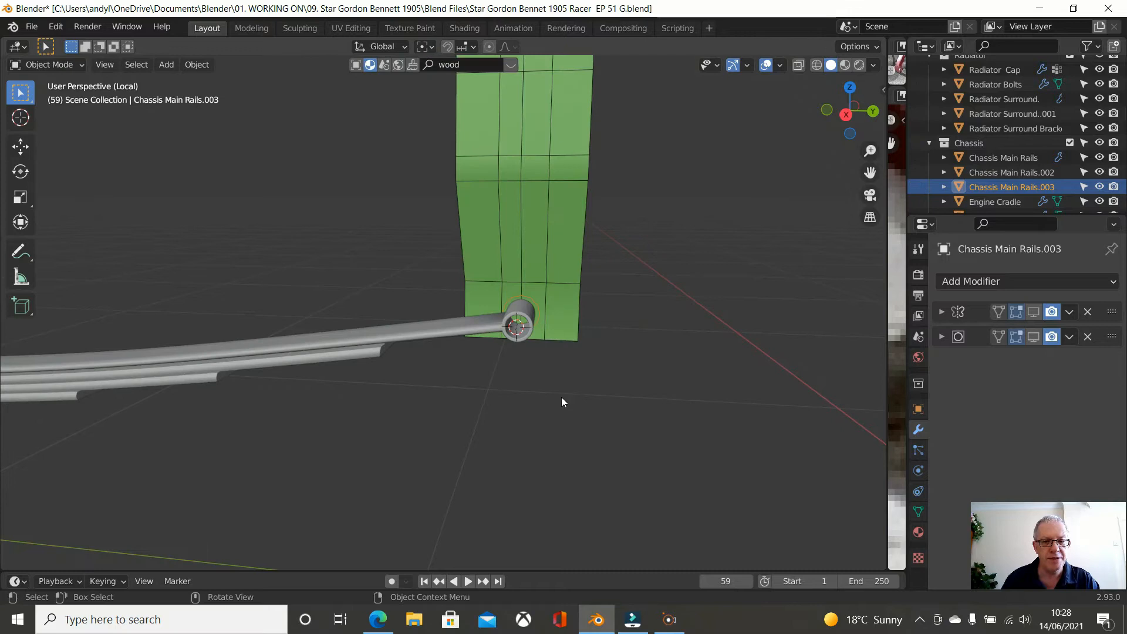
click(430, 339)
key(h)
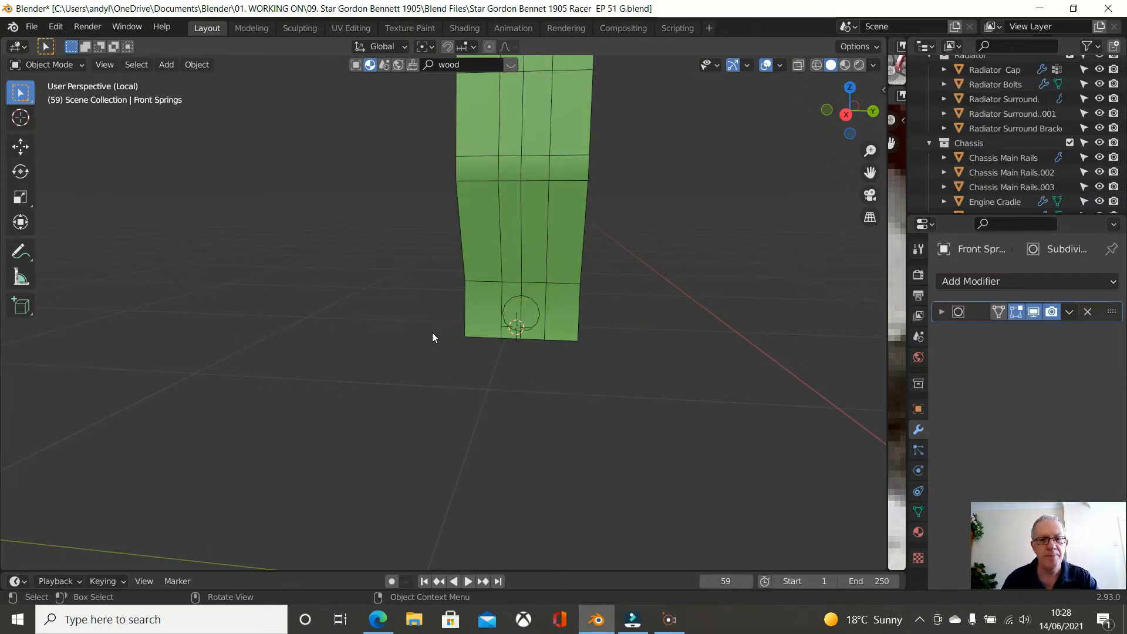
click(533, 300)
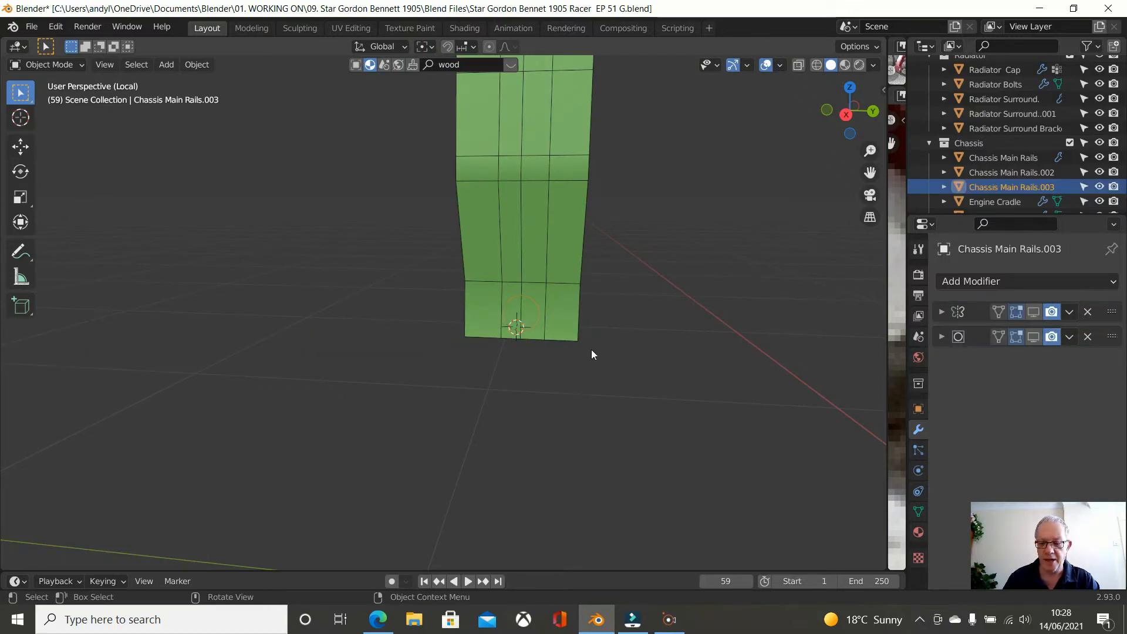
key(KP_3)
scroll(593, 350, up, 5)
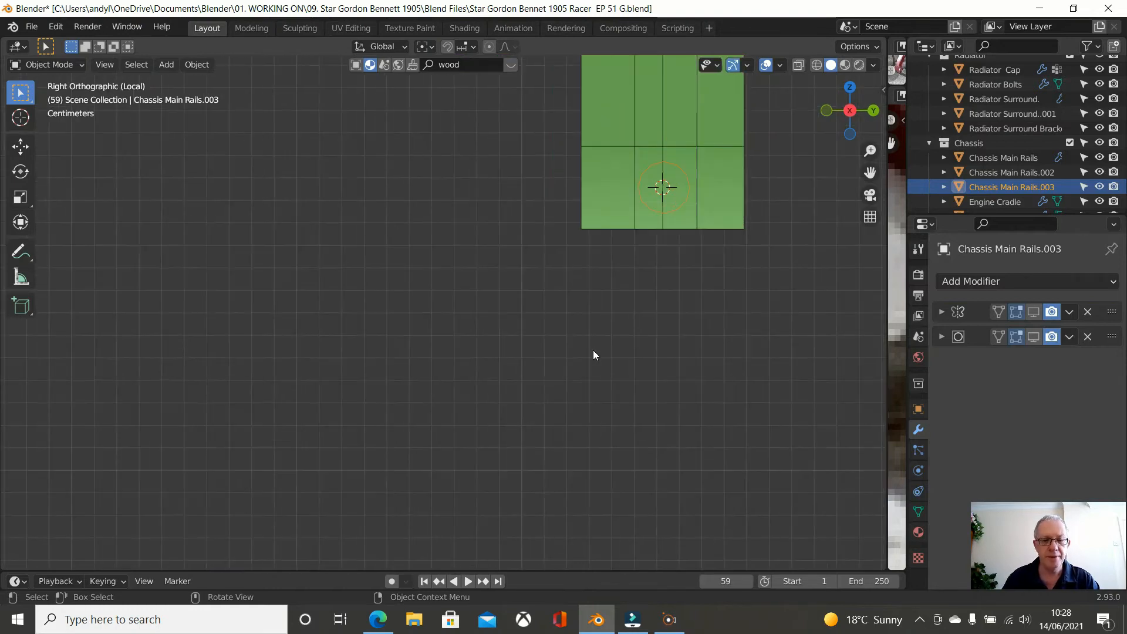
shift+middle_drag(571, 377, 466, 504)
key(Tab)
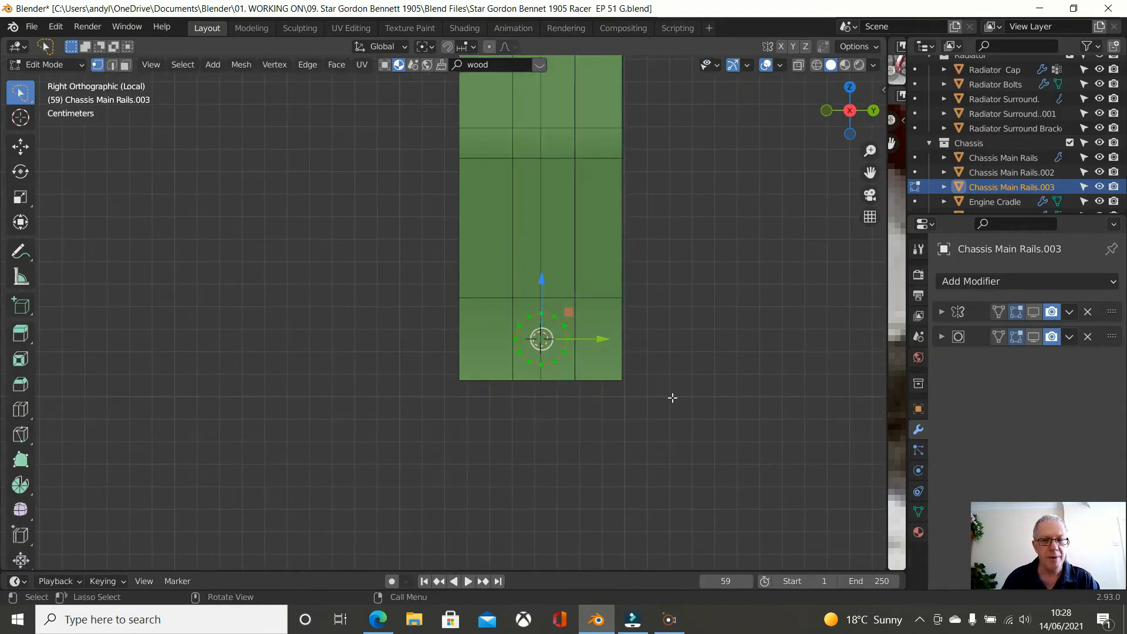
scroll(672, 398, up, 2)
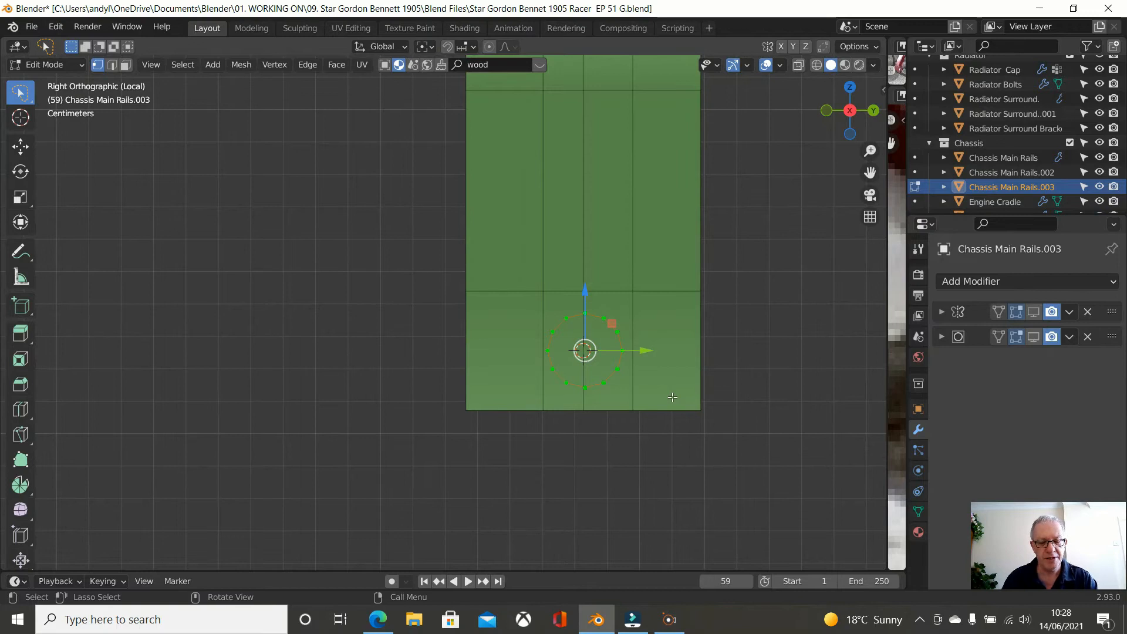
Step: Examine how the circle lines up with the bracket plate's edge loops in perspective and in the right view
key(g)
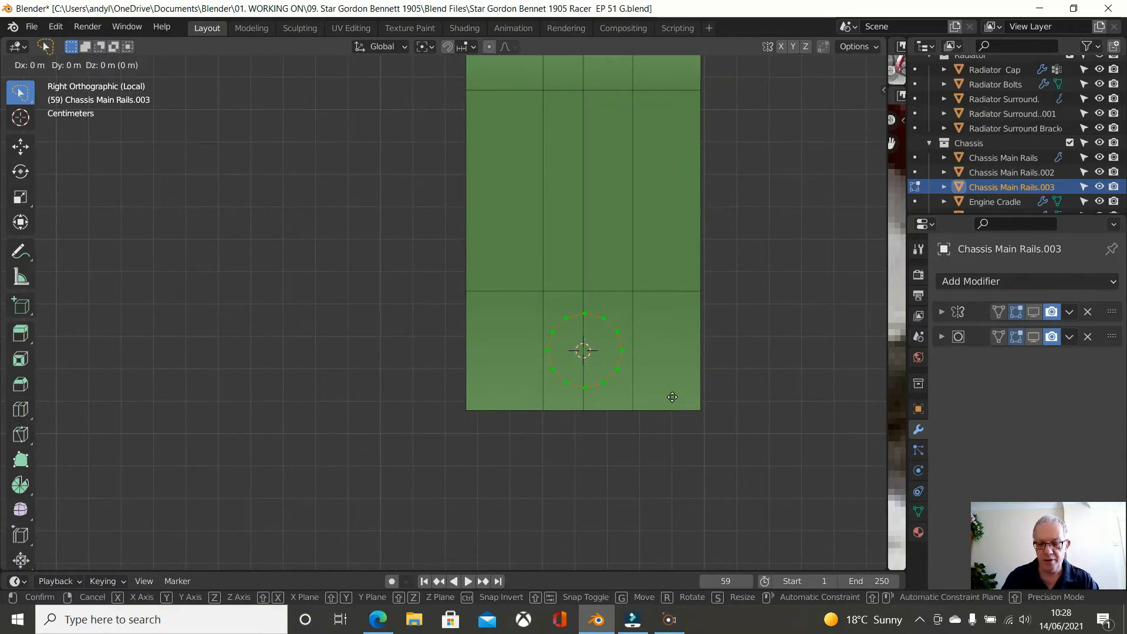
click(672, 397)
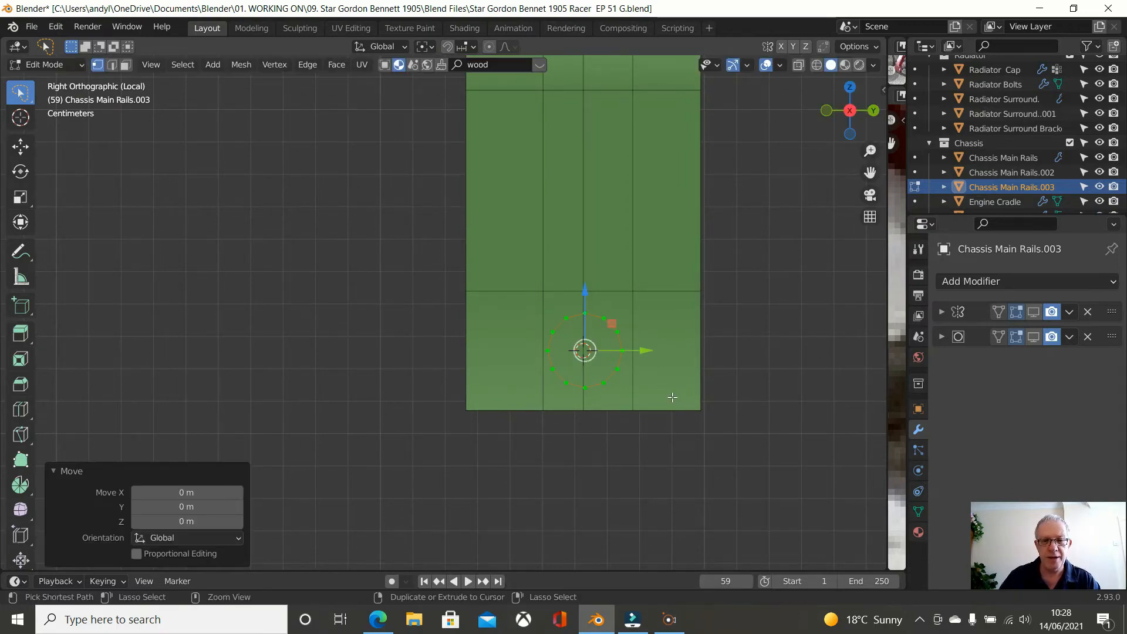
middle_drag(671, 396, 536, 374)
scroll(448, 397, down, 3)
middle_drag(360, 424, 390, 408)
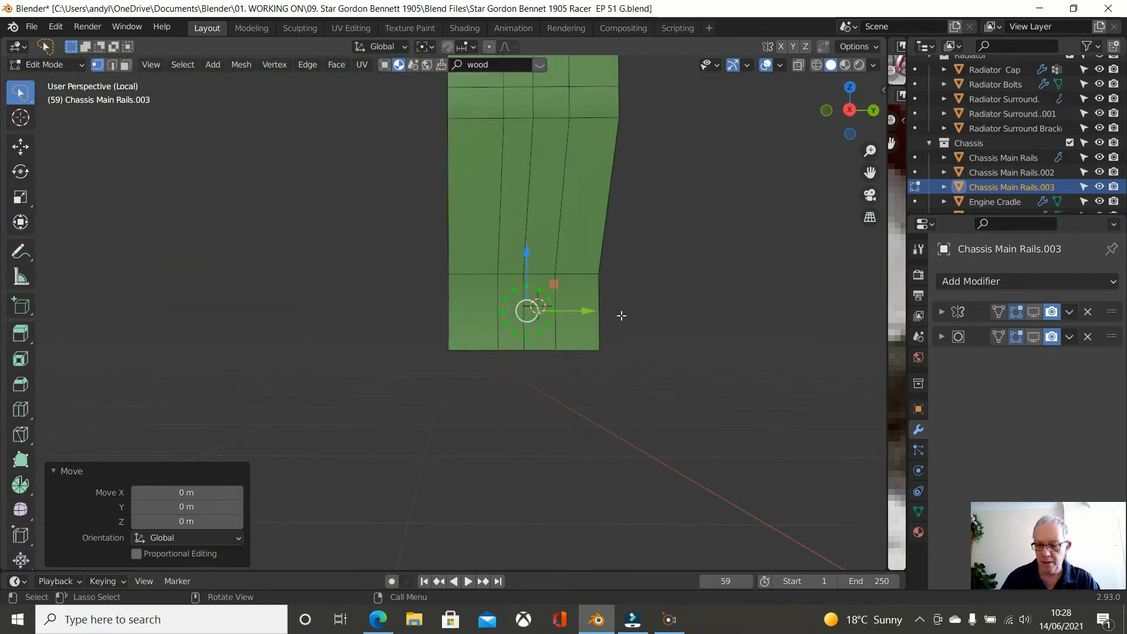
key(KP_3)
scroll(622, 316, up, 6)
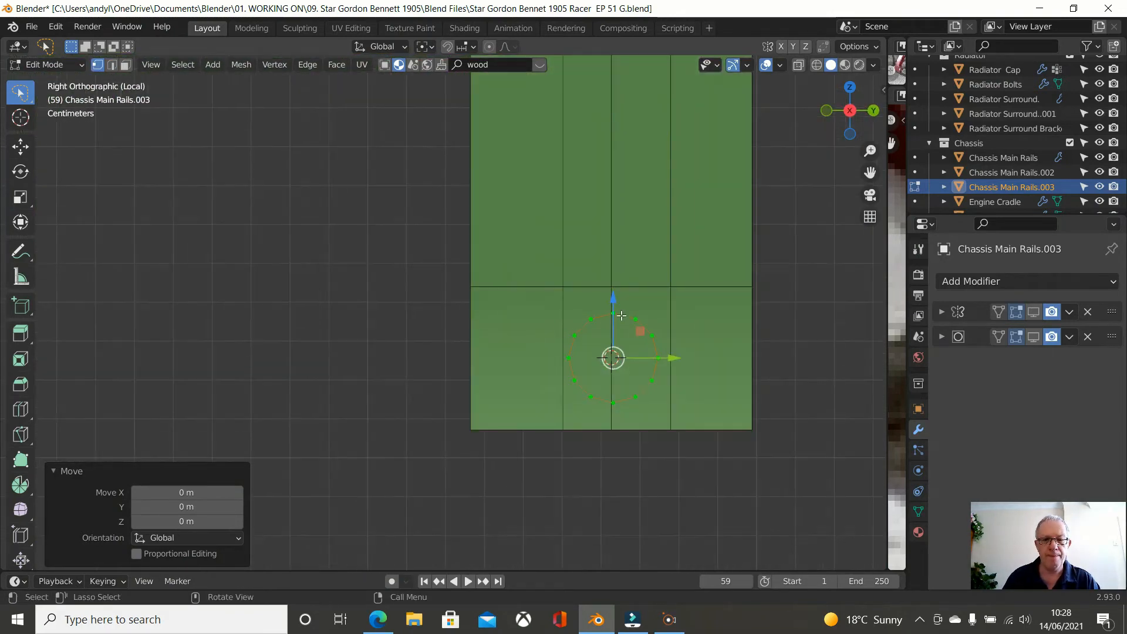
shift+middle_drag(485, 352, 250, 402)
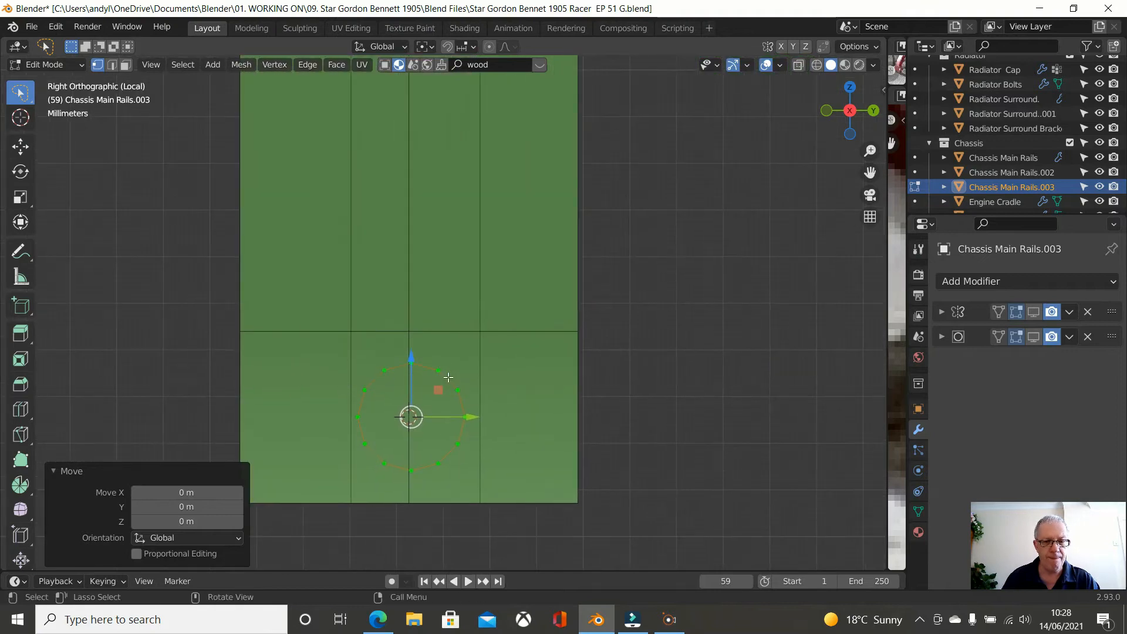
scroll(449, 377, up, 2)
shift+middle_drag(448, 377, 530, 259)
scroll(526, 308, up, 1)
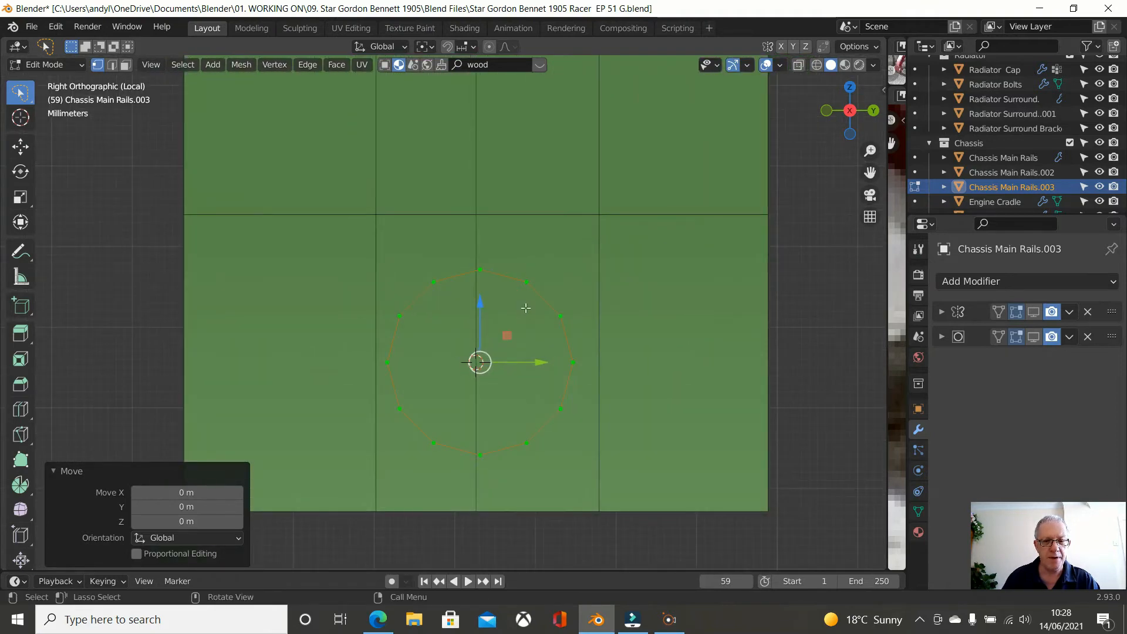
scroll(525, 308, down, 2)
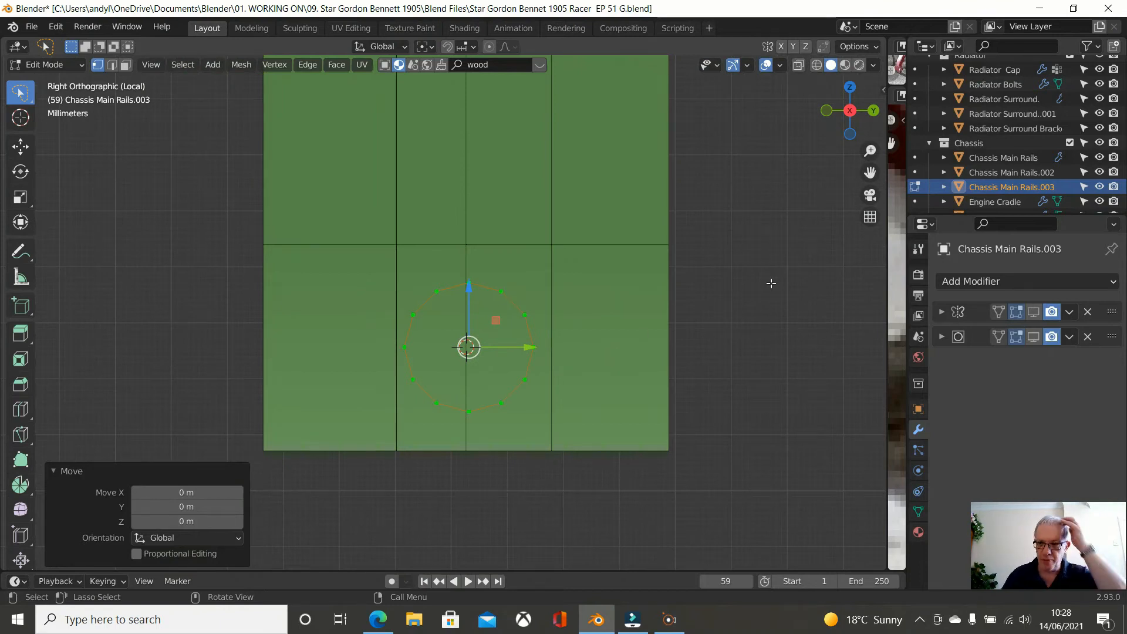
Step: Add a Shrinkwrap modifier to the circle and pick the green bracket plate as its target
click(966, 284)
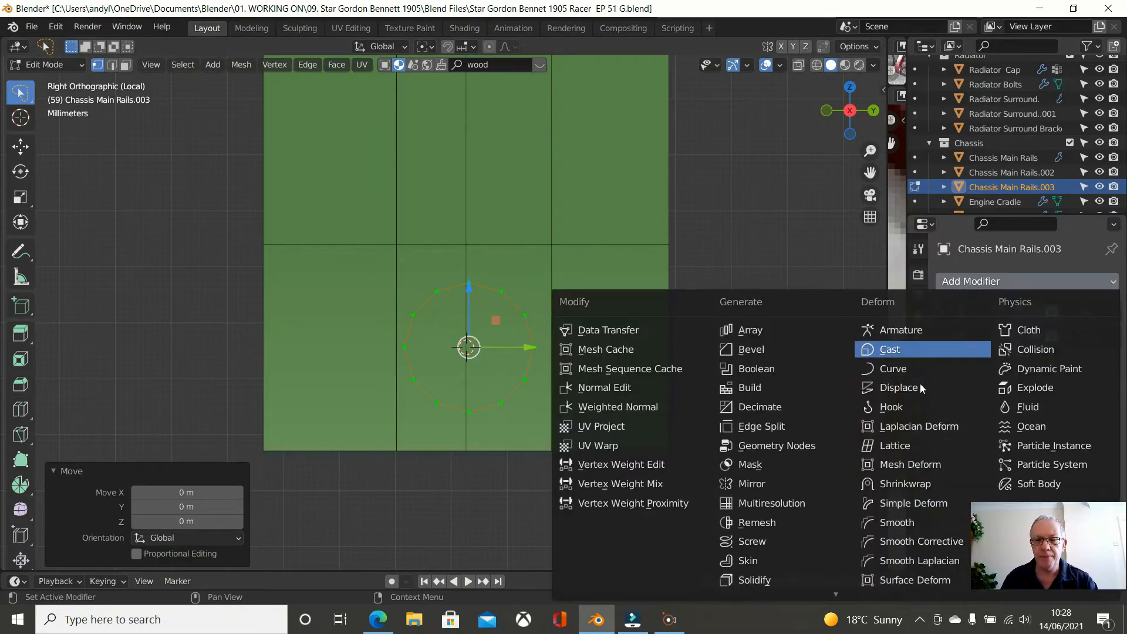
click(880, 485)
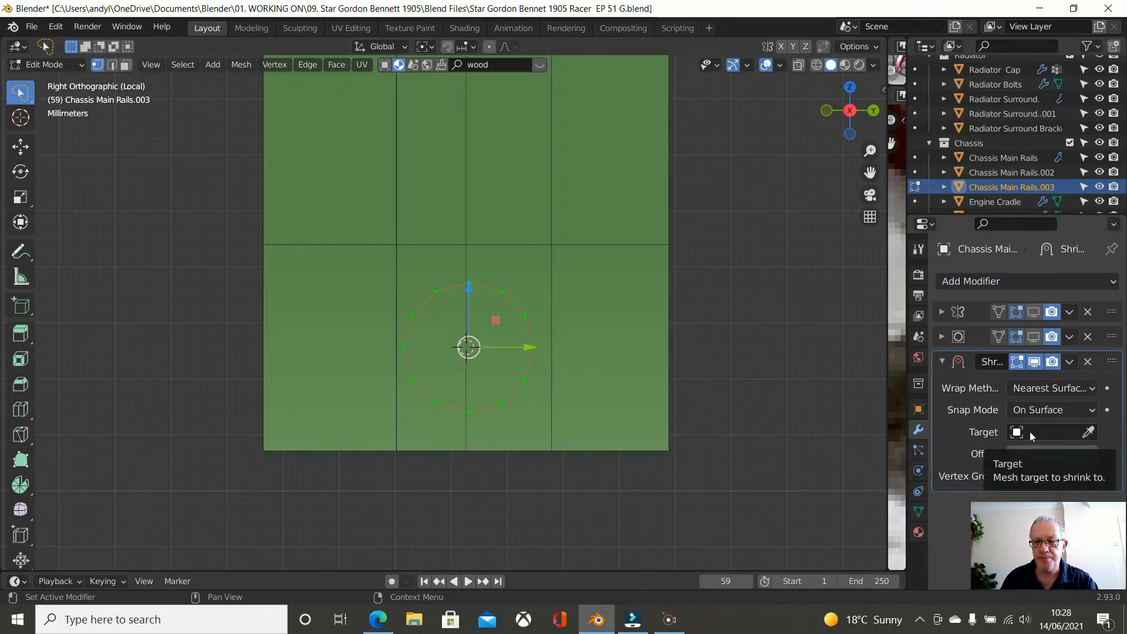
click(1089, 432)
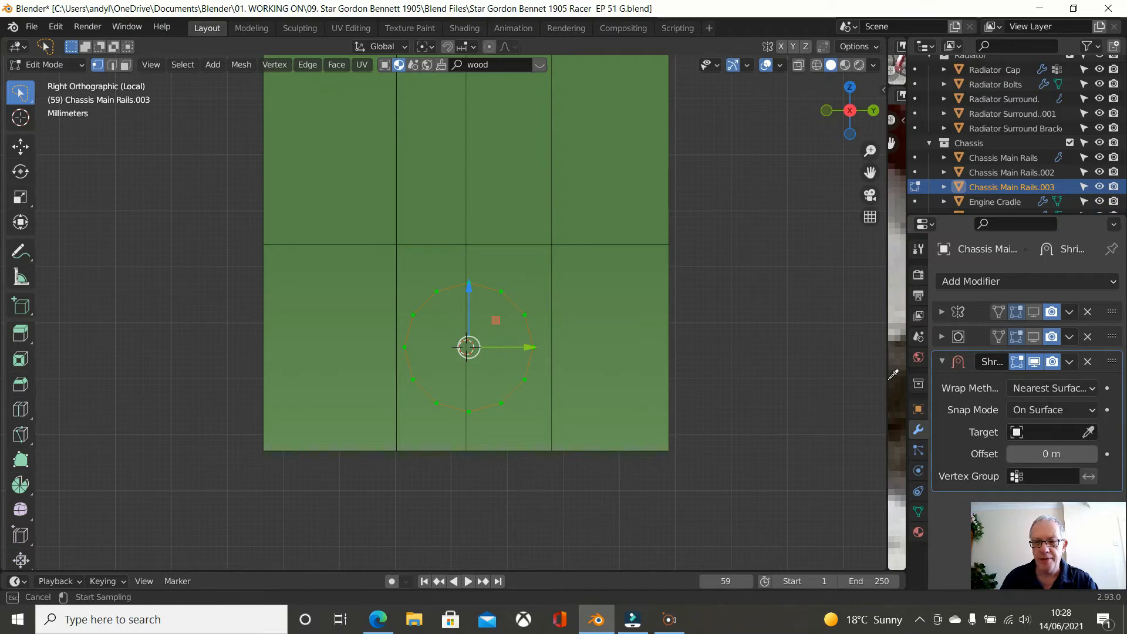
click(648, 242)
middle_drag(615, 297, 606, 303)
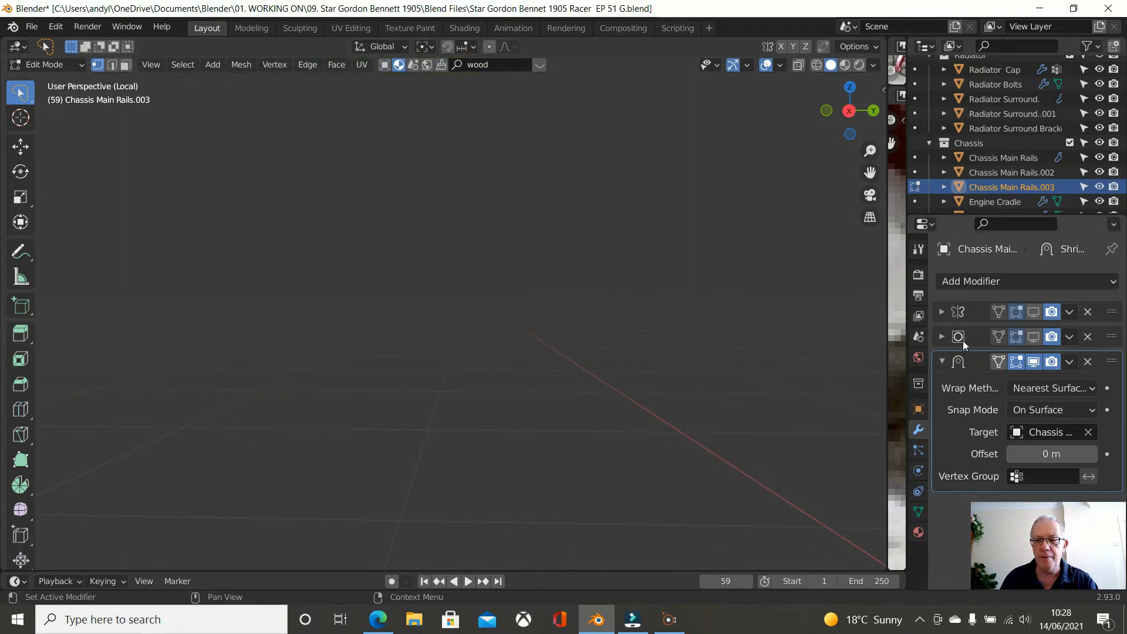
Step: Apply the Shrinkwrap modifier on the circle object Chassis Main Rails.003 in Object Mode
key(KP_3)
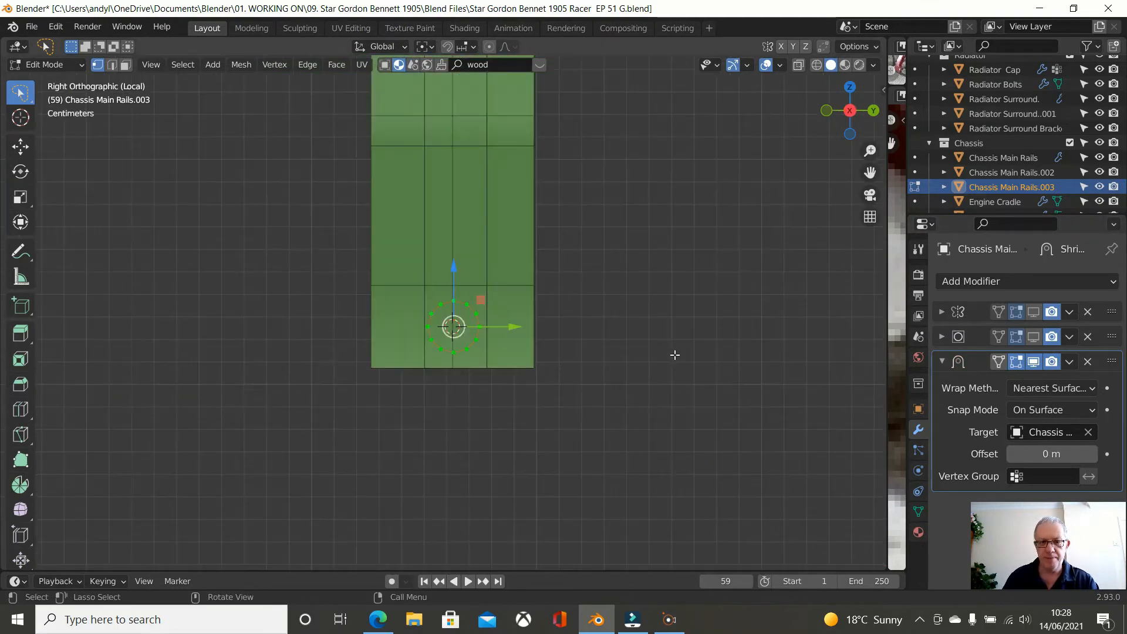
scroll(596, 363, up, 7)
middle_drag(477, 360, 435, 390)
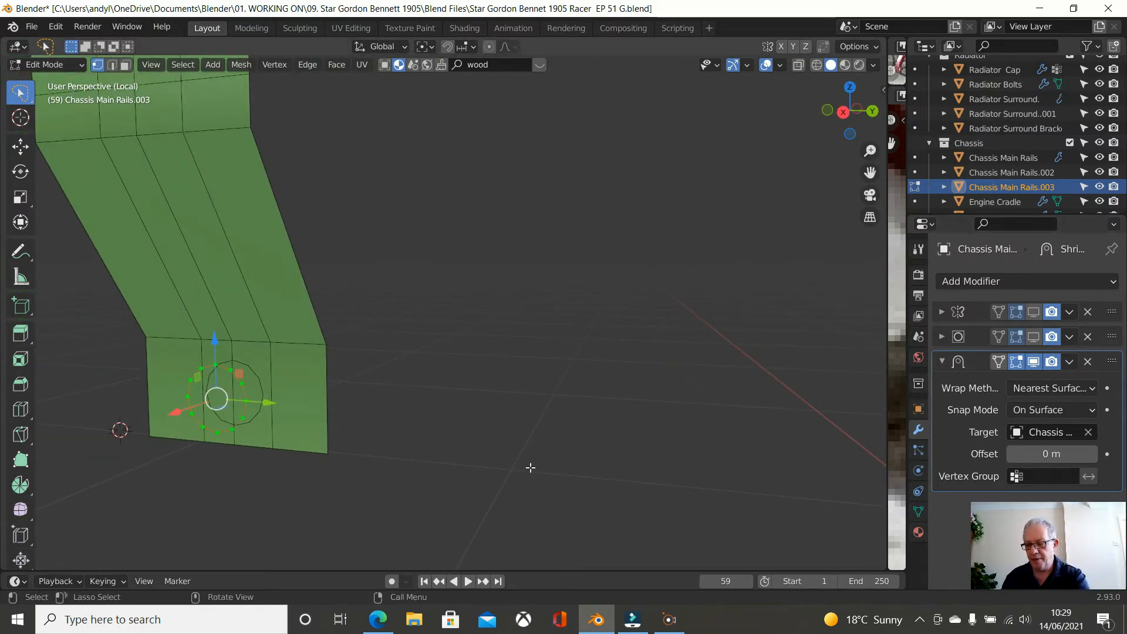
key(KP_3)
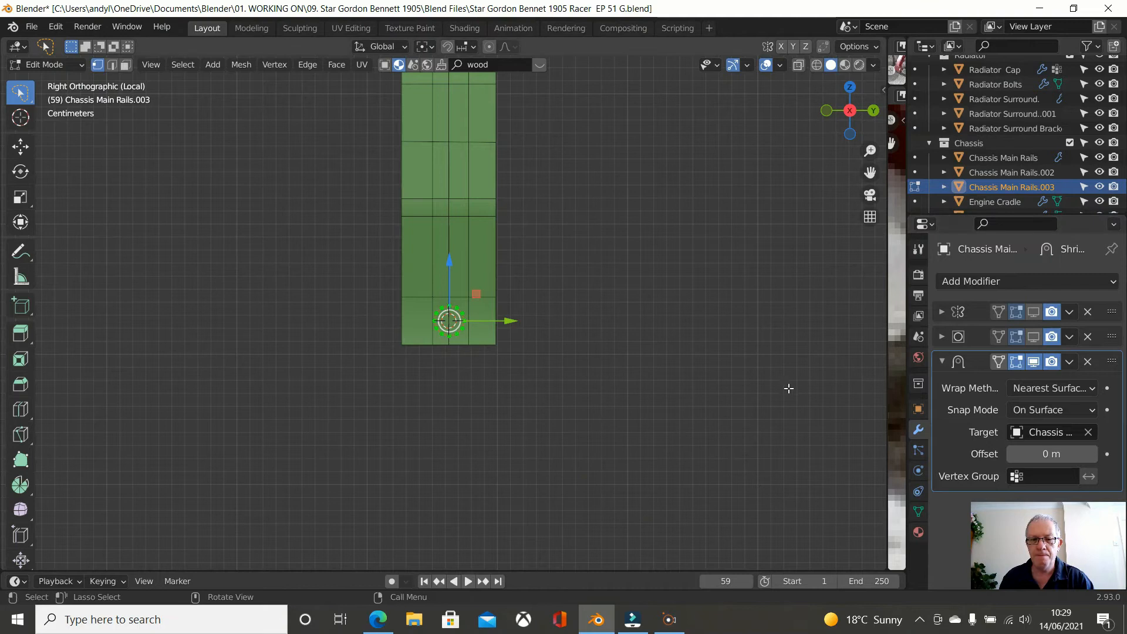
key(Tab)
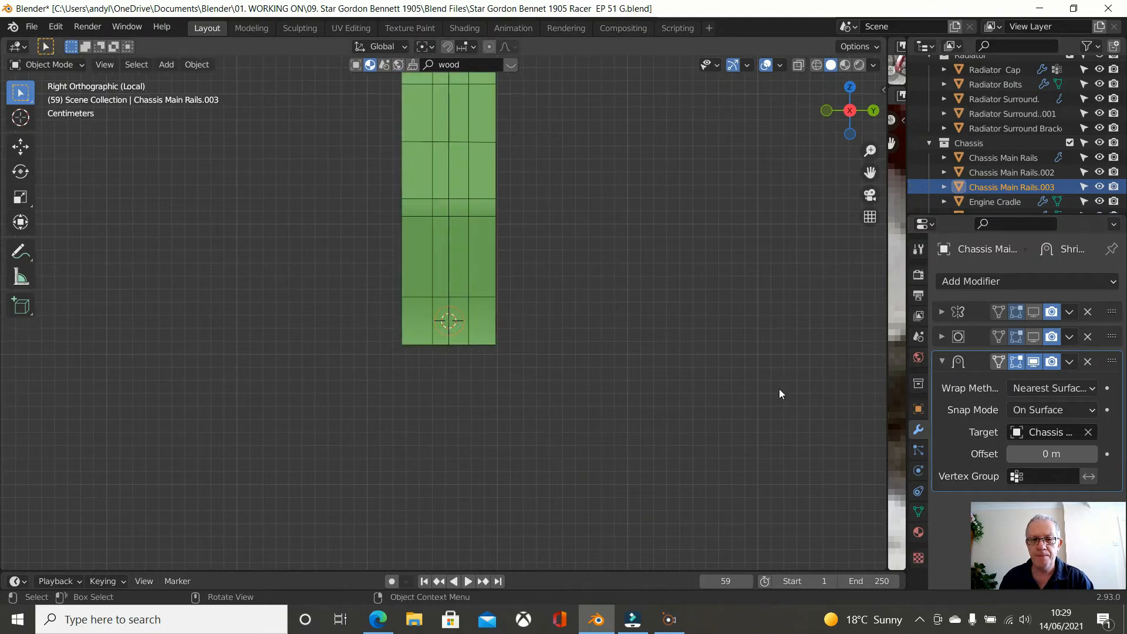
click(1070, 363)
click(1011, 383)
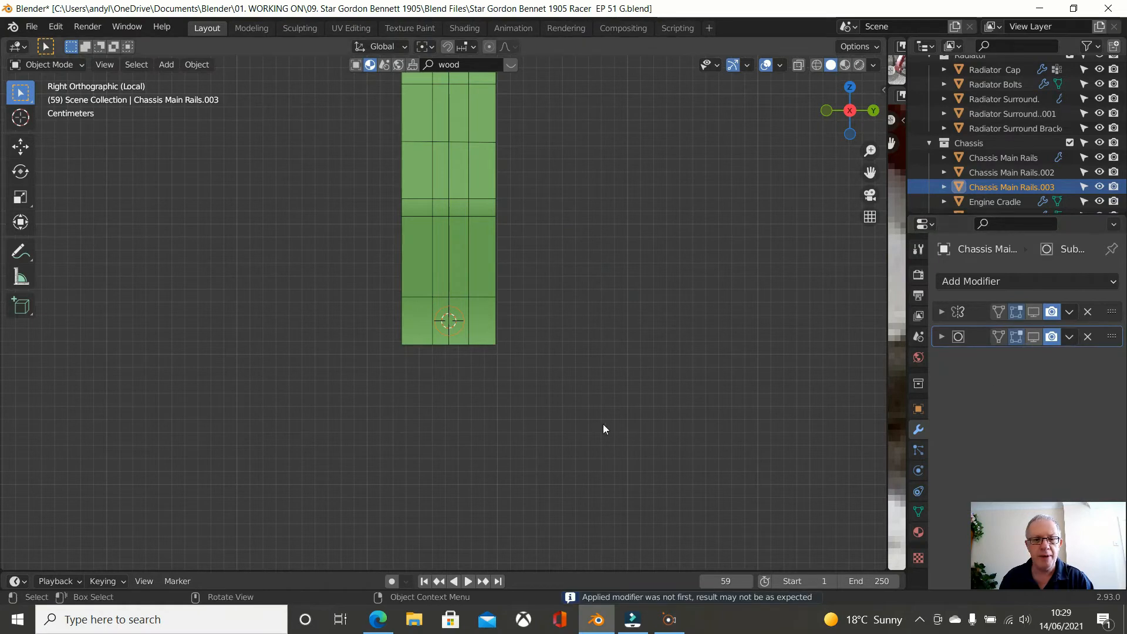
Step: Join the circle object Chassis Main Rails.003 into Chassis Main Rails.002, keeping the rail as the active object
scroll(533, 424, up, 4)
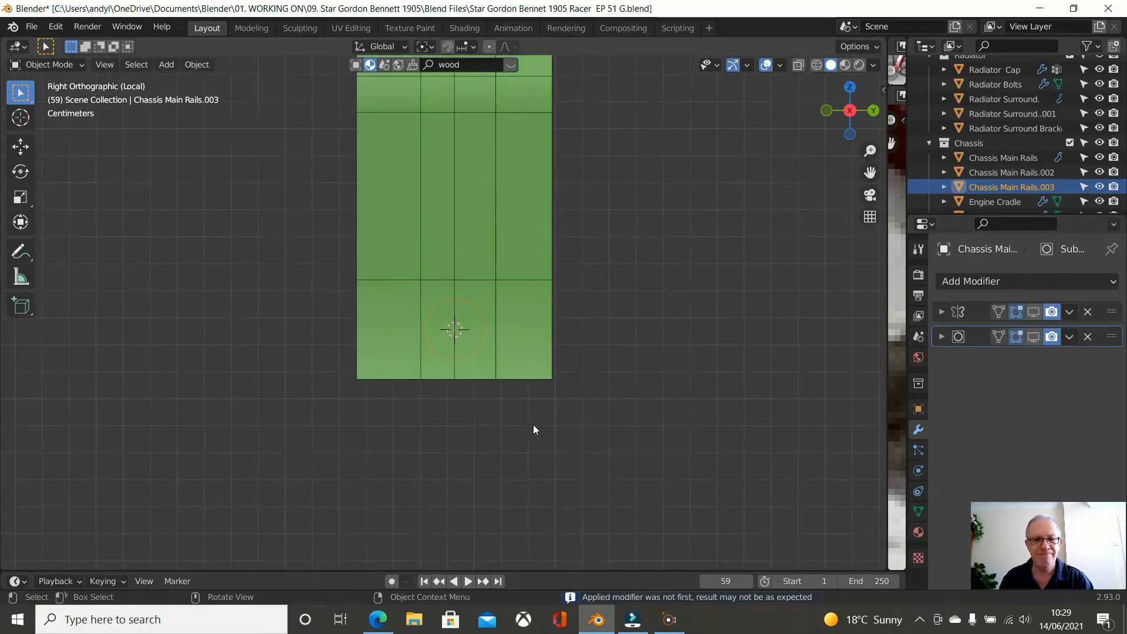
scroll(498, 425, up, 3)
middle_drag(478, 432, 348, 417)
shift+middle_drag(213, 411, 255, 383)
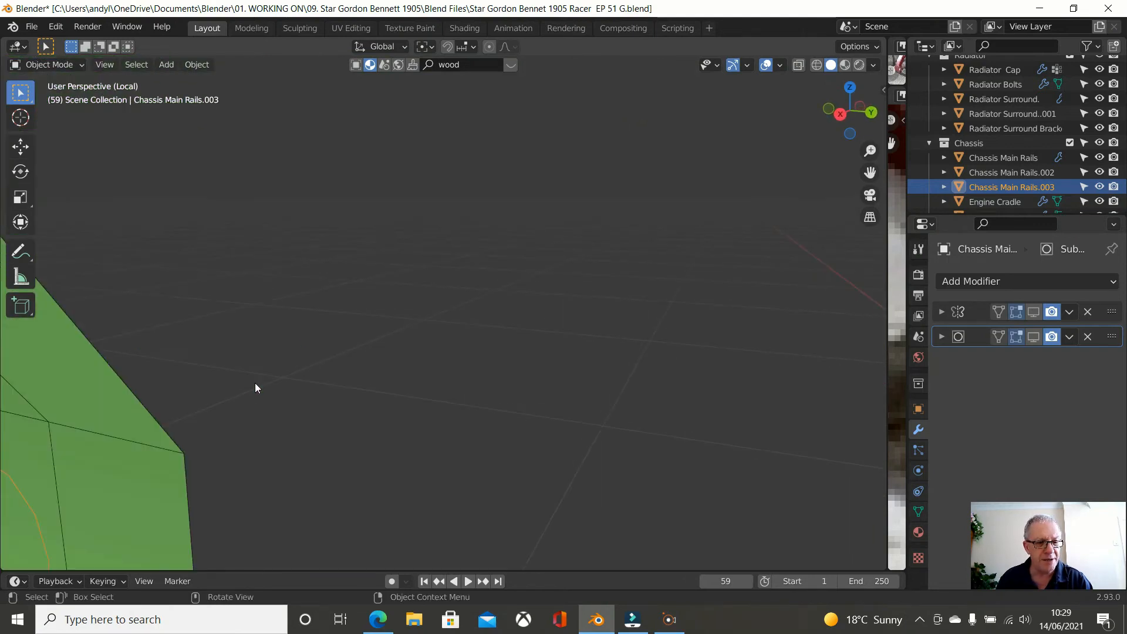
key(Tab)
scroll(258, 388, down, 4)
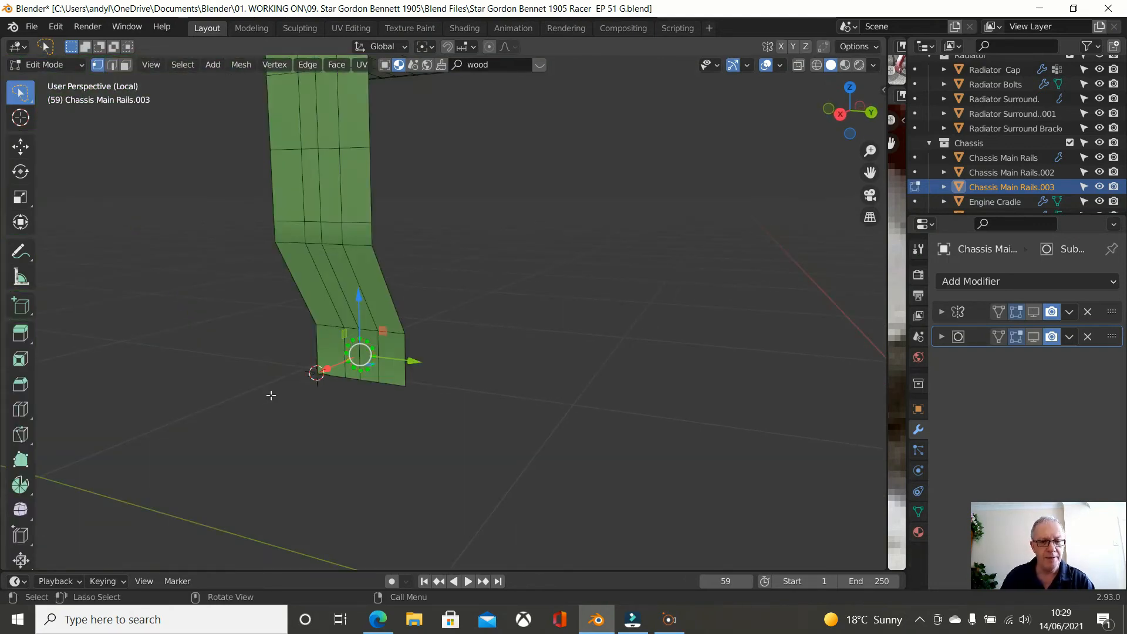
key(Tab)
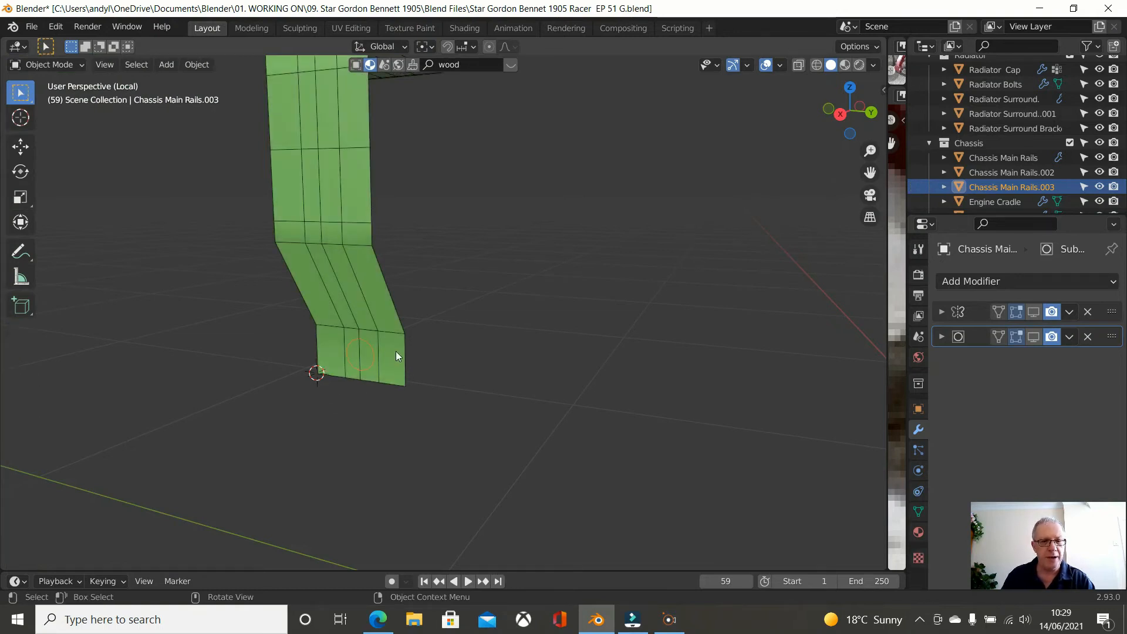
click(368, 366)
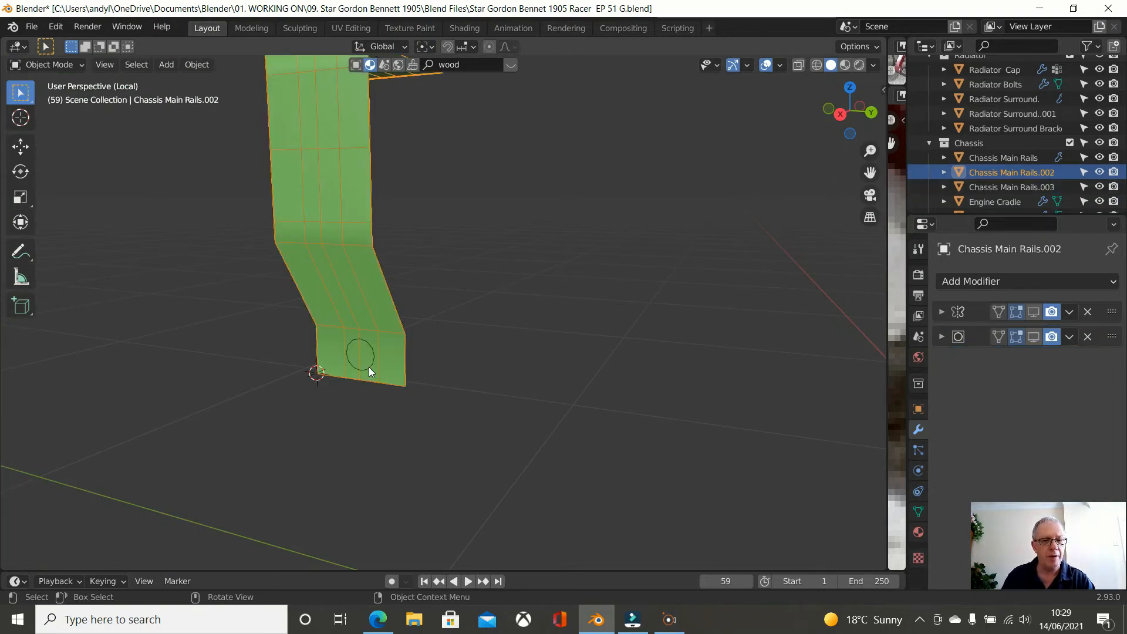
click(368, 367)
key(shift)
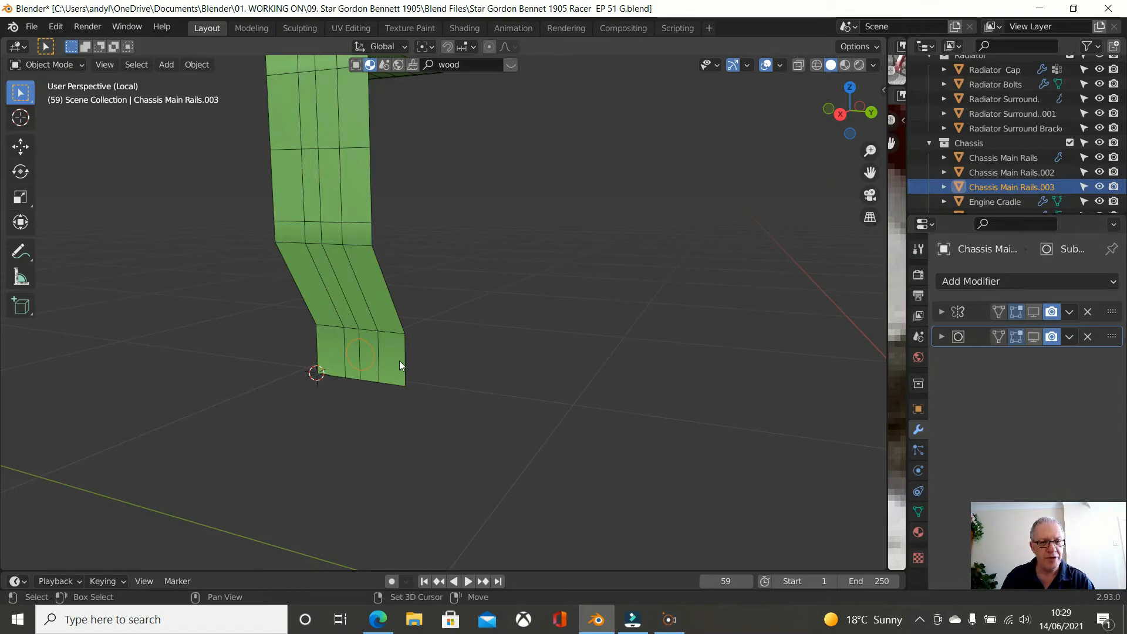
shift+click(405, 364)
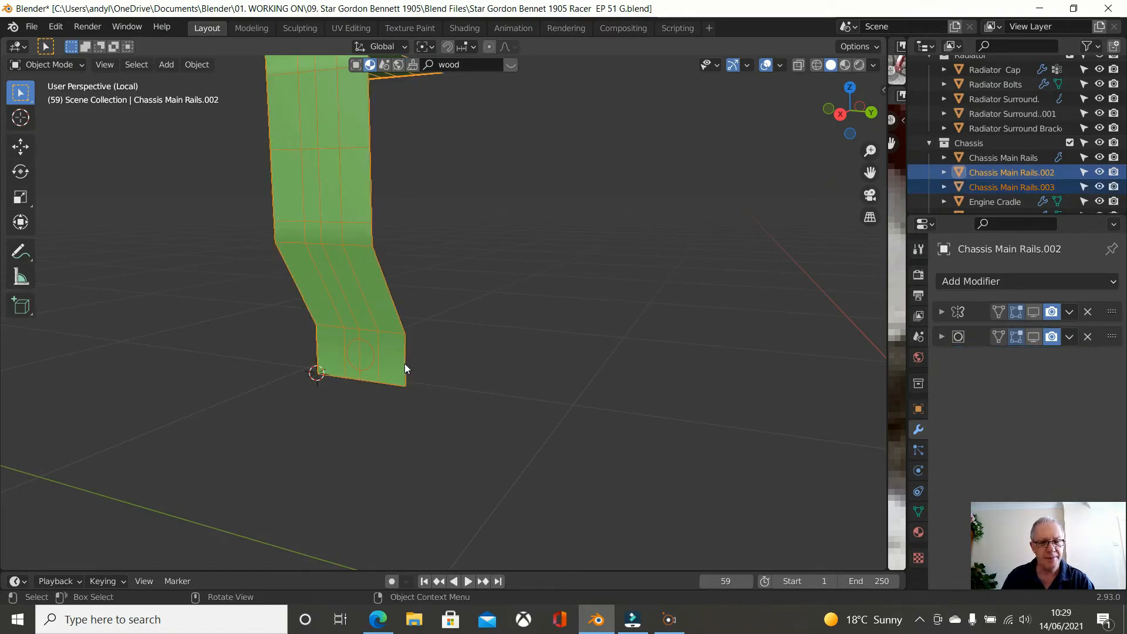
key(ctrl)
key(ctrl+j)
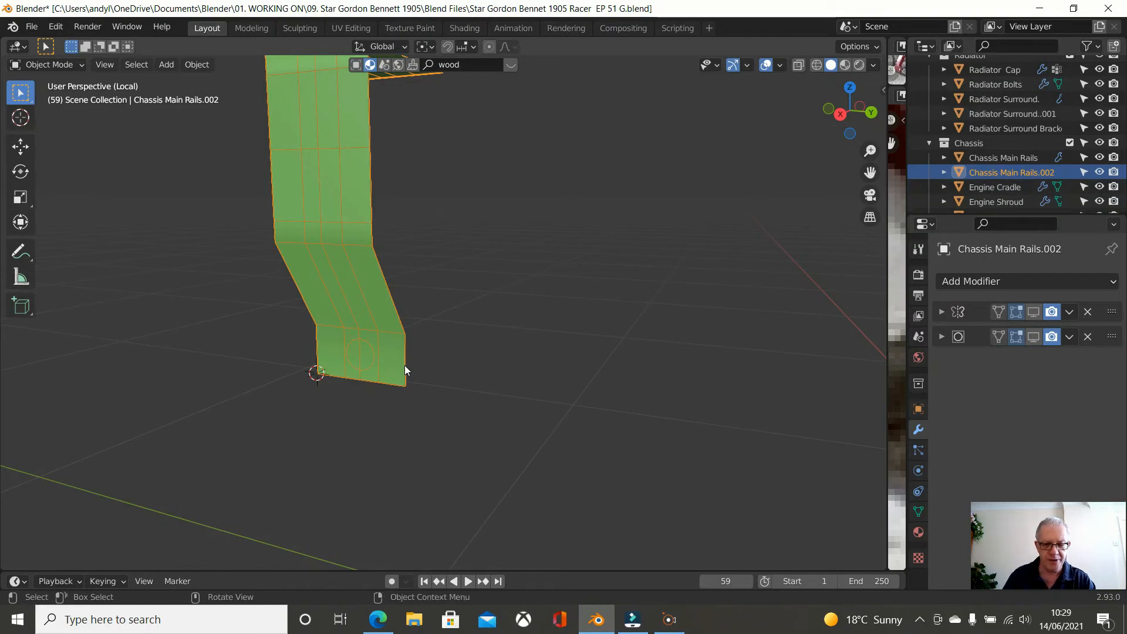
Step: Delete the two rail faces behind the circle at the rail's lower end and switch to vertex selection
key(KP_3)
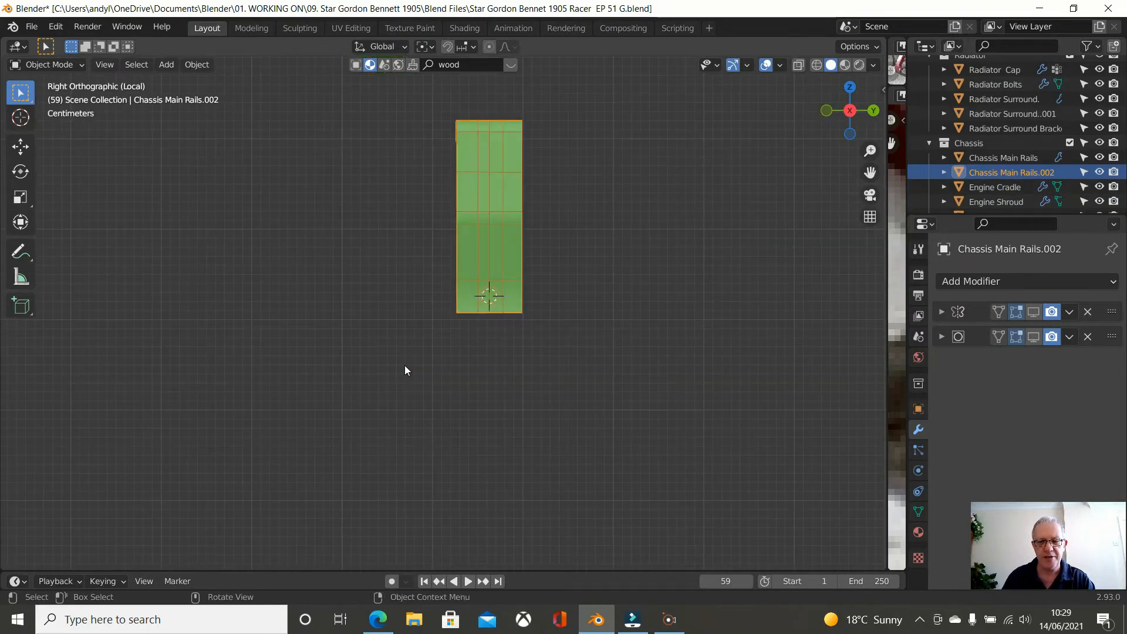
scroll(405, 370, up, 3)
scroll(405, 366, up, 4)
shift+middle_drag(404, 368, 279, 458)
key(Tab)
scroll(509, 442, up, 4)
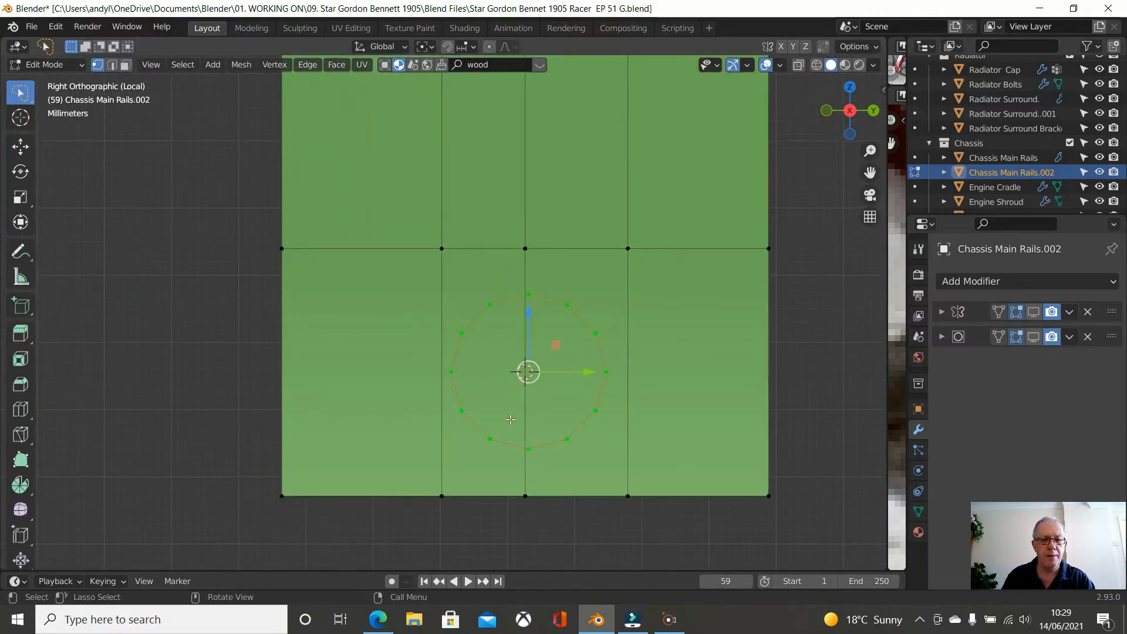
scroll(510, 419, down, 1)
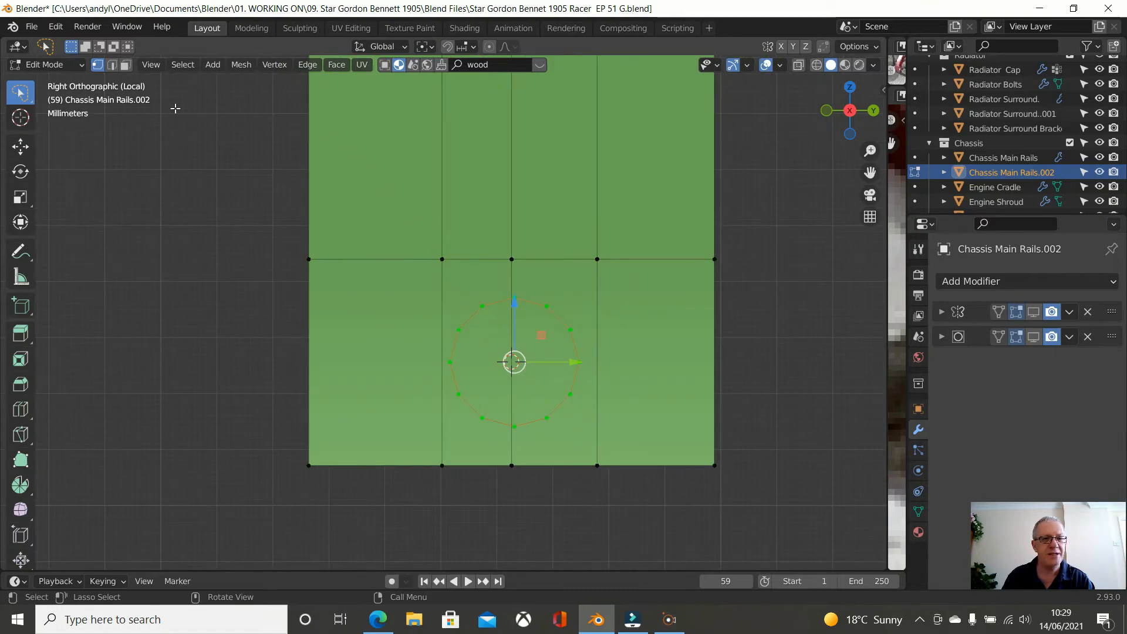
click(125, 65)
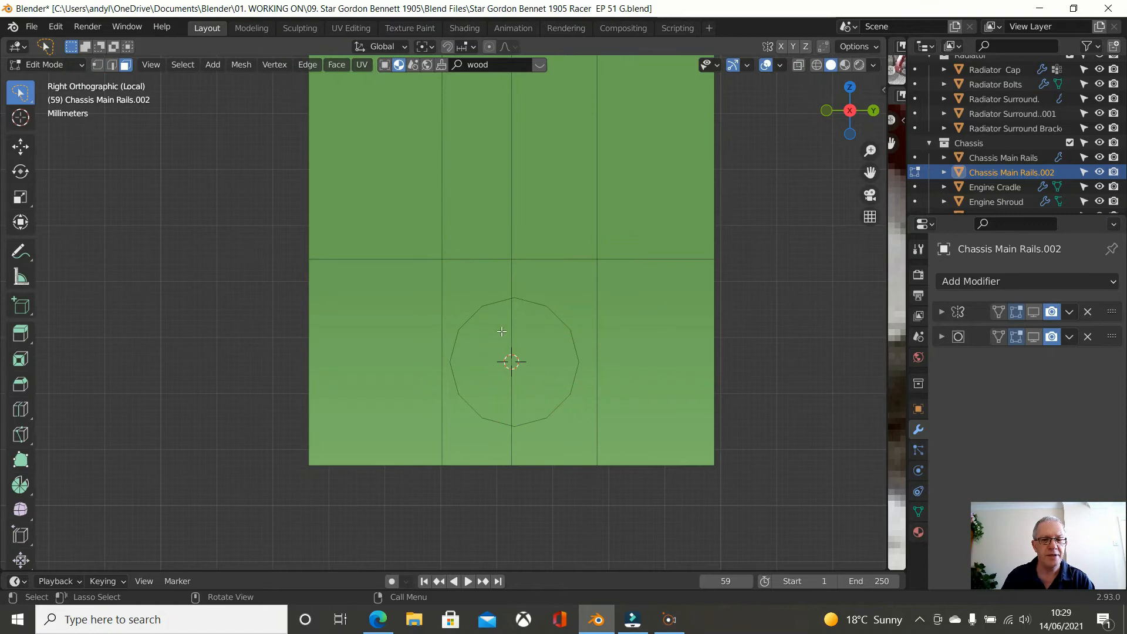
click(490, 346)
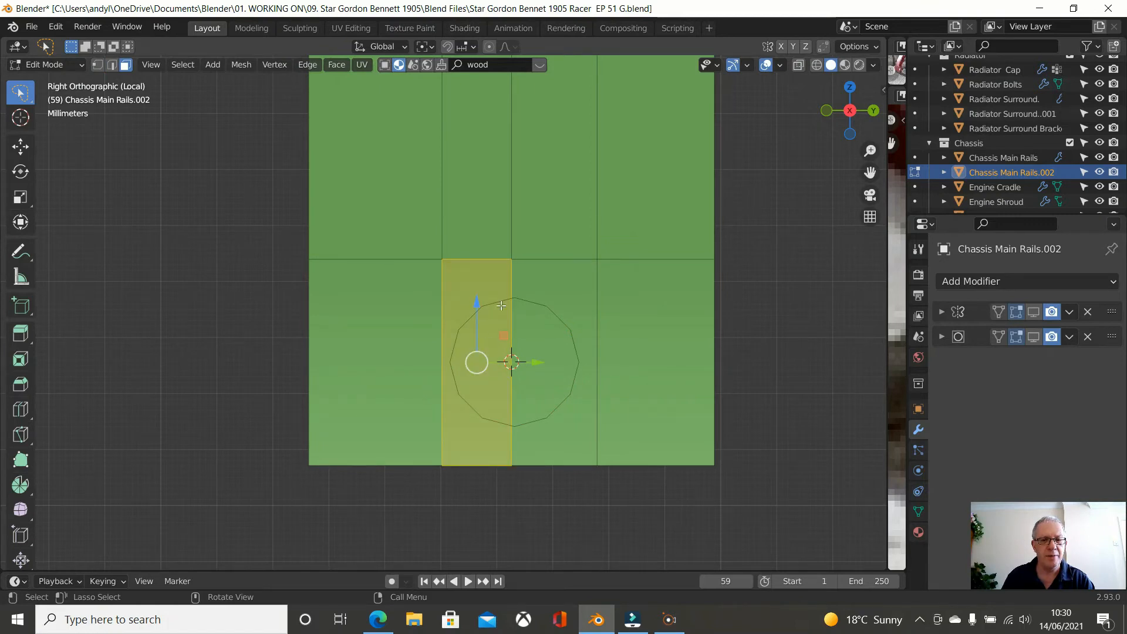
shift+click(541, 282)
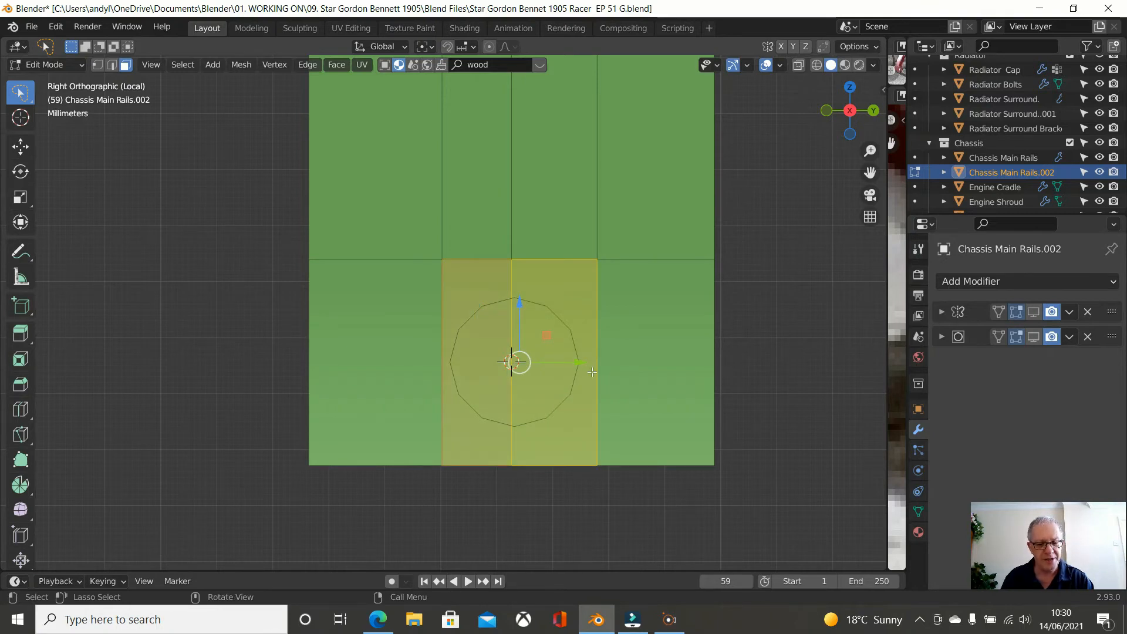
key(x)
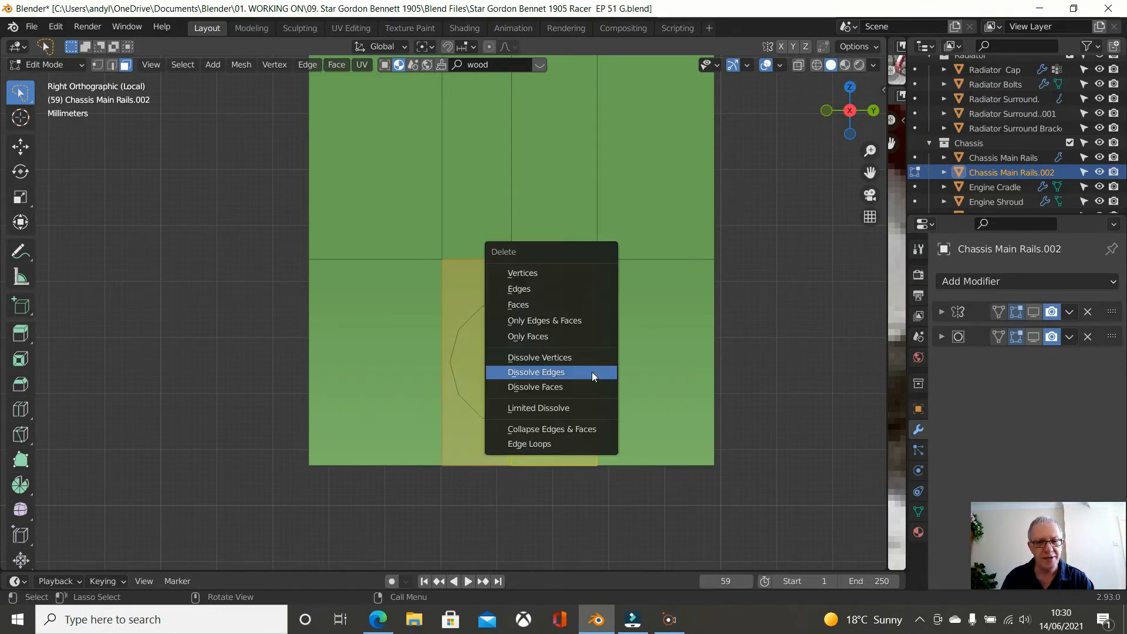
click(545, 303)
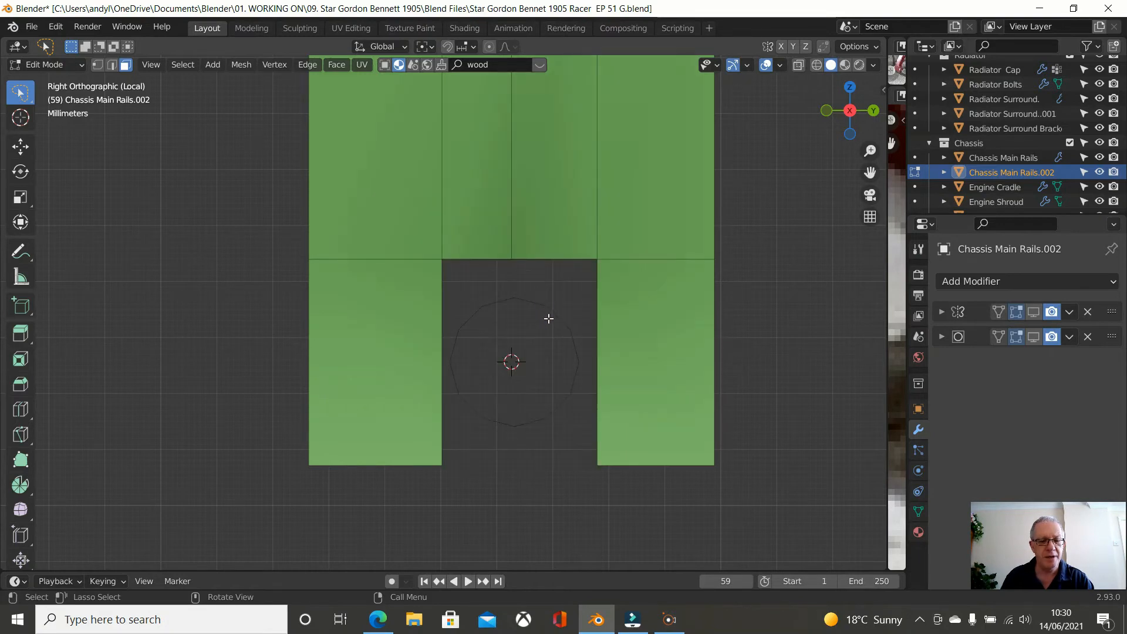
key(Tab)
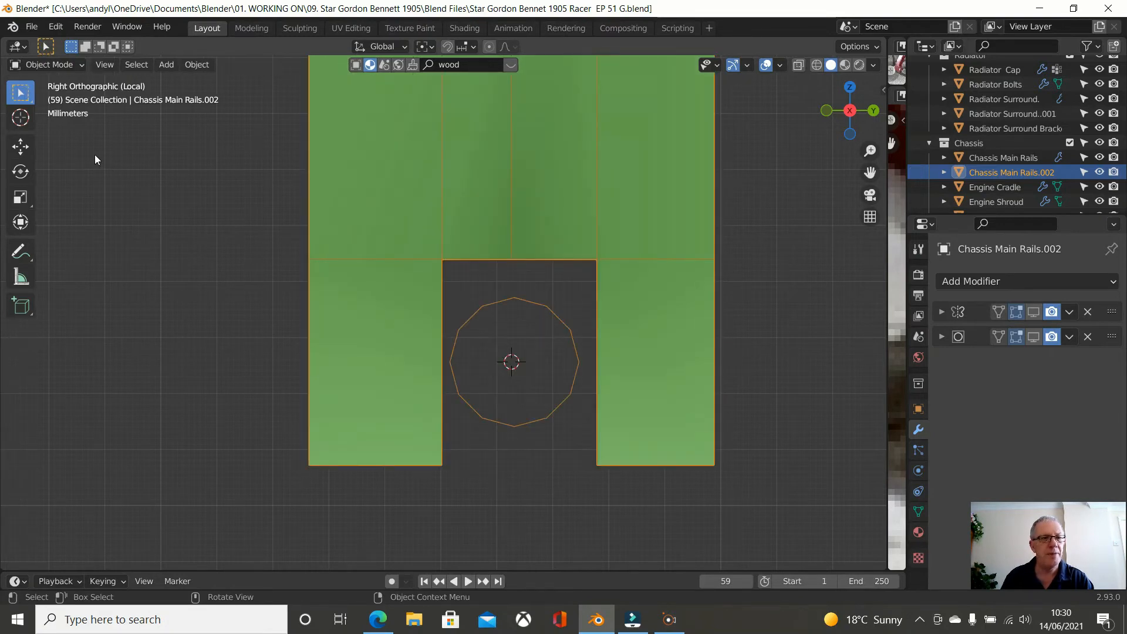
key(Tab)
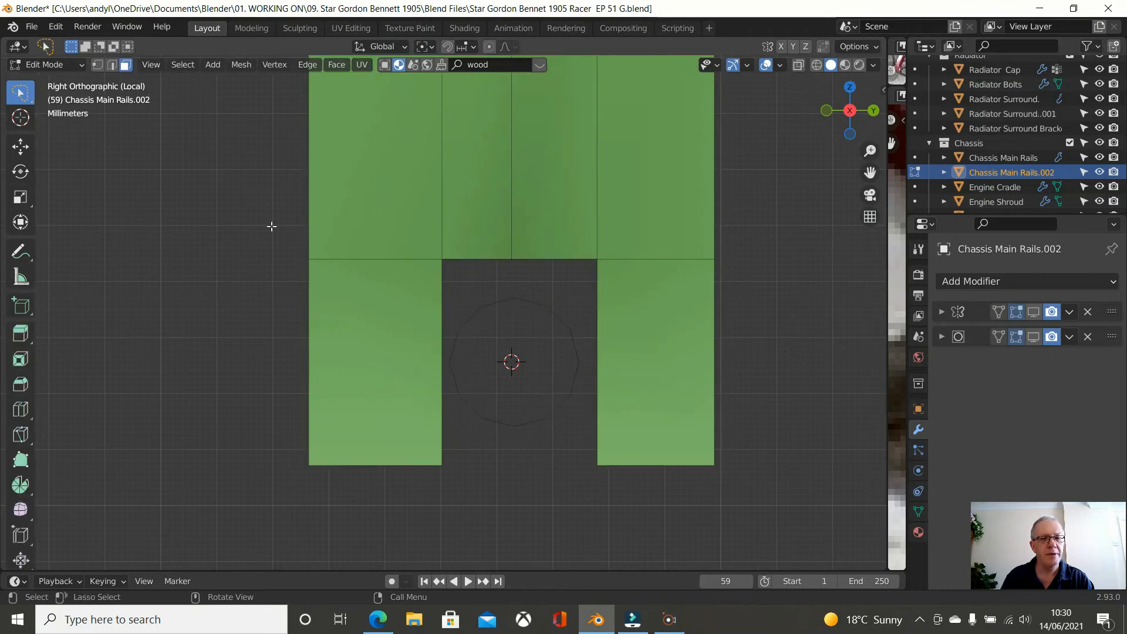
click(96, 66)
Step: Try to fill a face between the opening's upper-left corner, its top middle vertex and the circle's two nearest vertices
scroll(444, 227, up, 3)
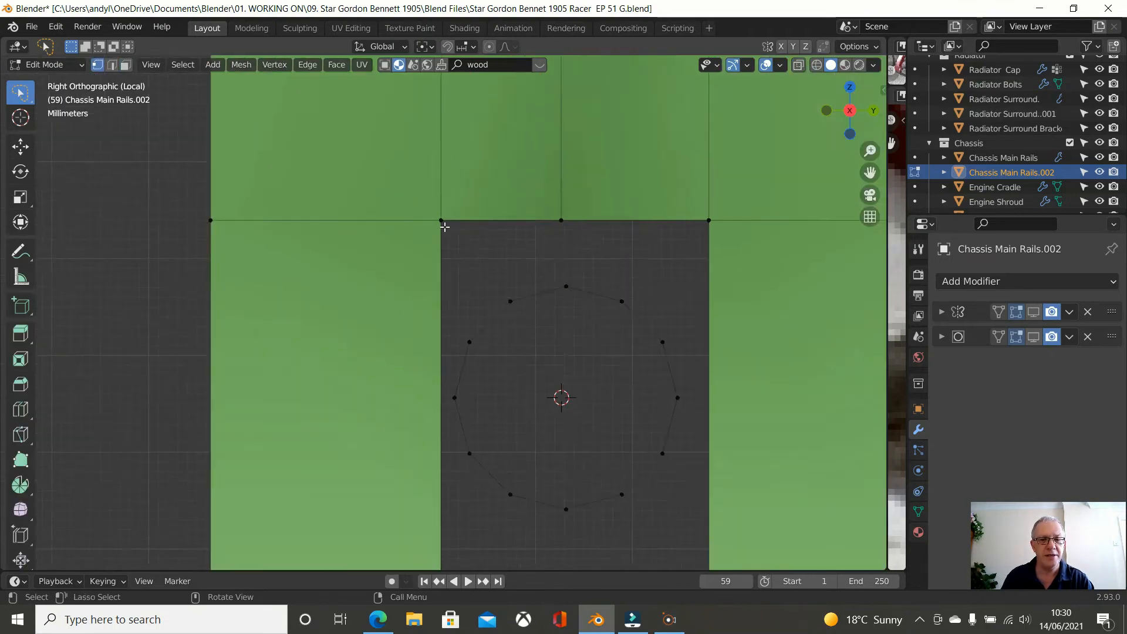
scroll(445, 227, up, 1)
click(443, 207)
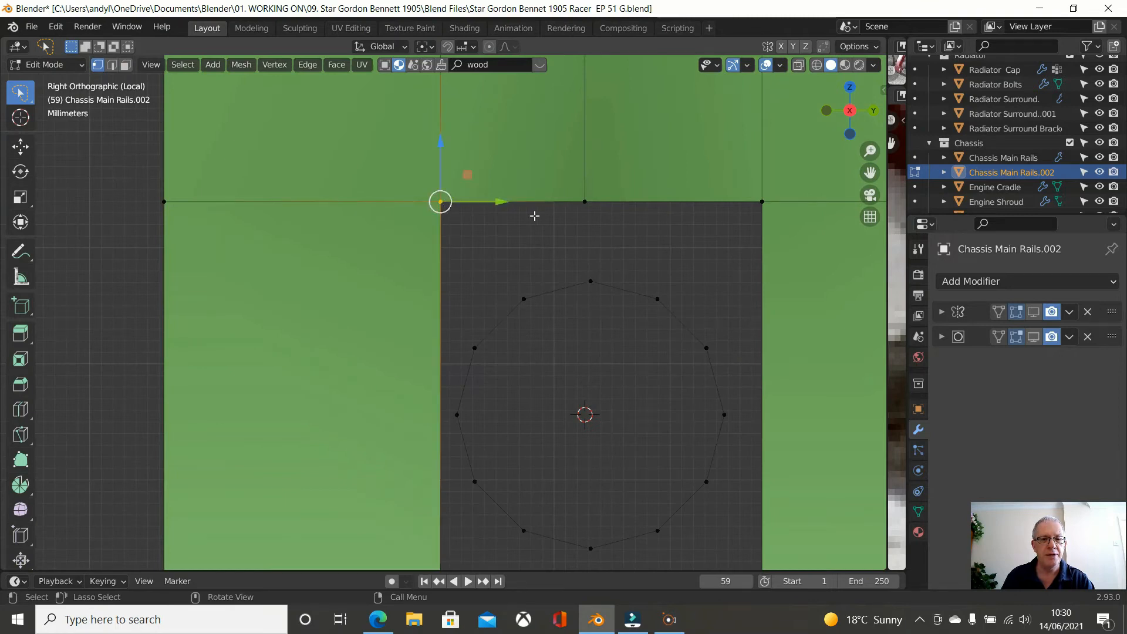
shift+click(587, 203)
shift+click(590, 278)
shift+click(526, 296)
key(f)
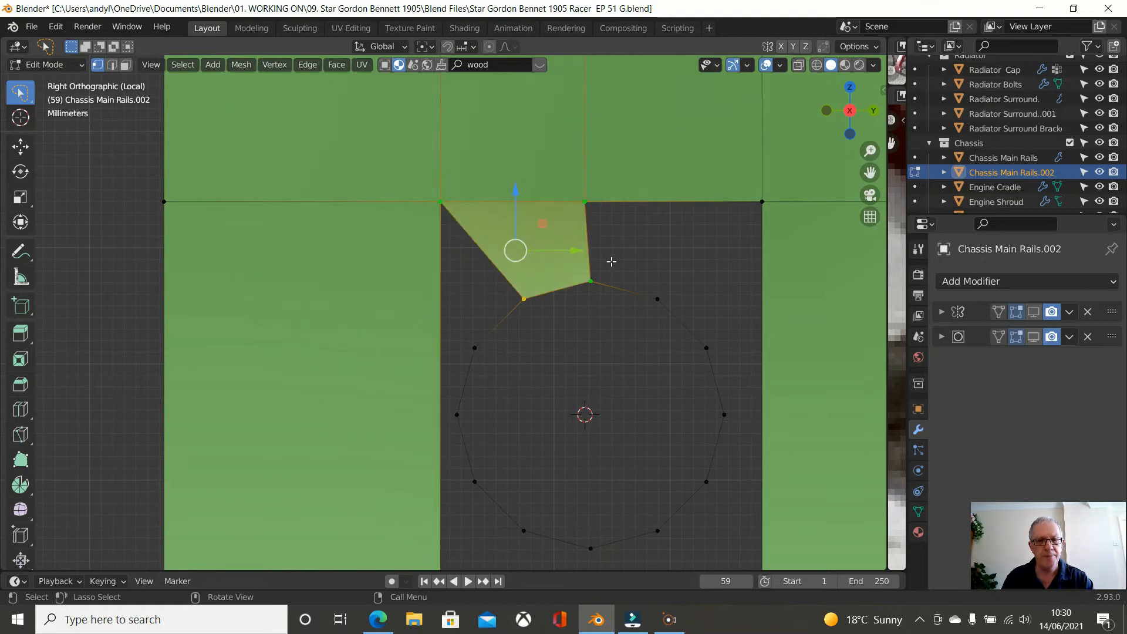
scroll(612, 261, down, 1)
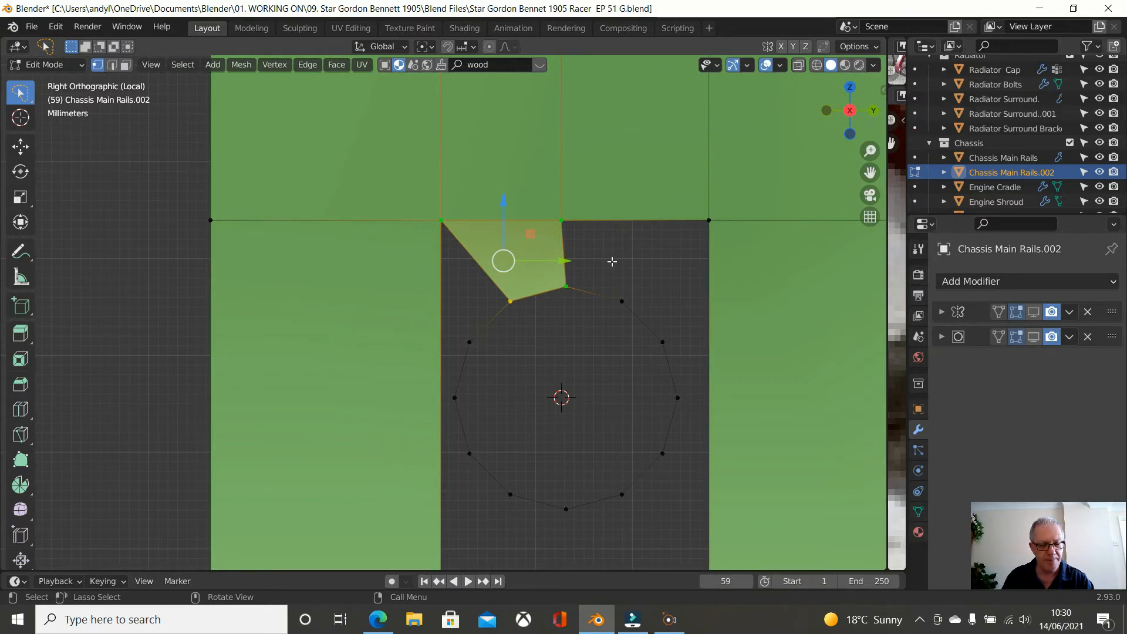
key(ctrl+z)
Step: Add three evenly spaced horizontal loop cuts to each of the two rail strips beside the opening, without sliding them
scroll(612, 258, down, 2)
click(294, 367)
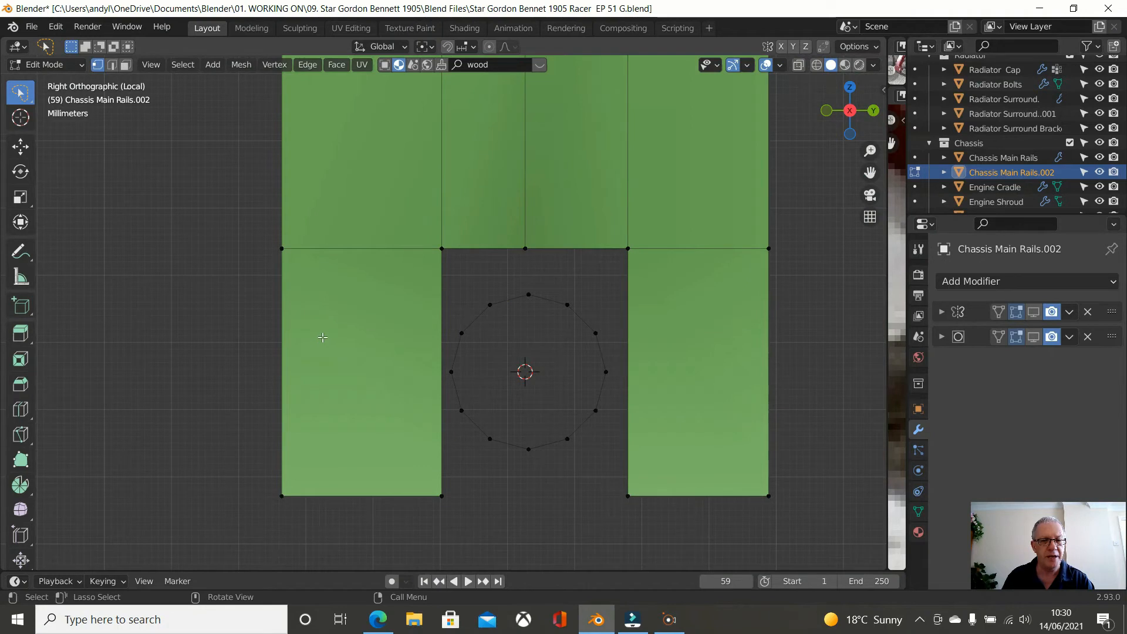
key(ctrl+r)
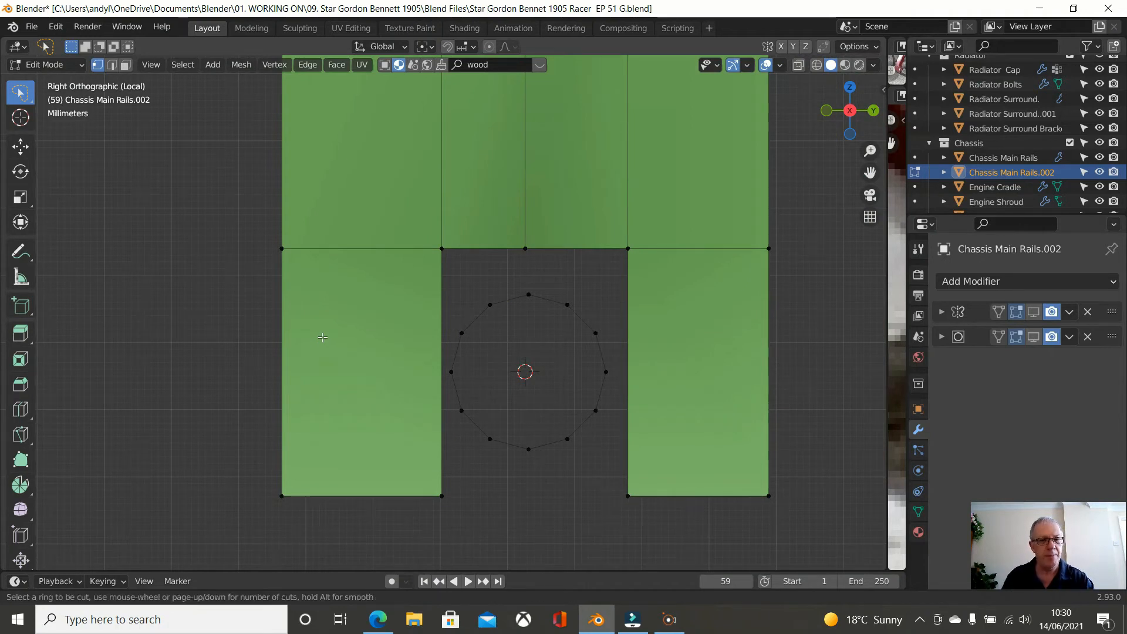
scroll(288, 341, up, 1)
scroll(289, 341, up, 2)
scroll(288, 341, down, 1)
click(289, 341)
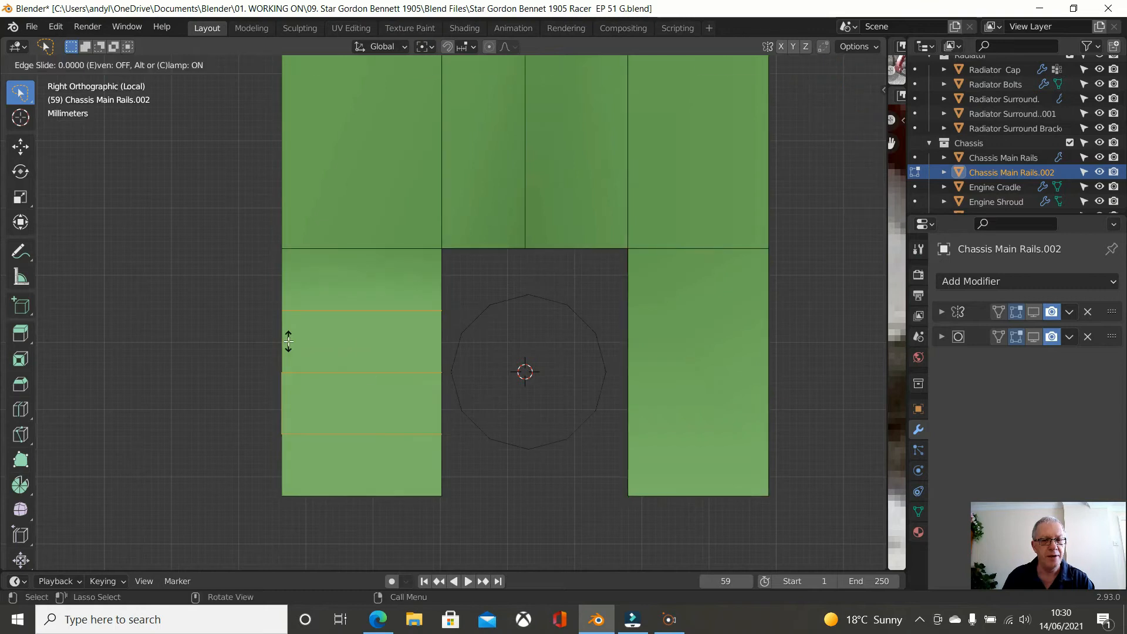
right_click(289, 341)
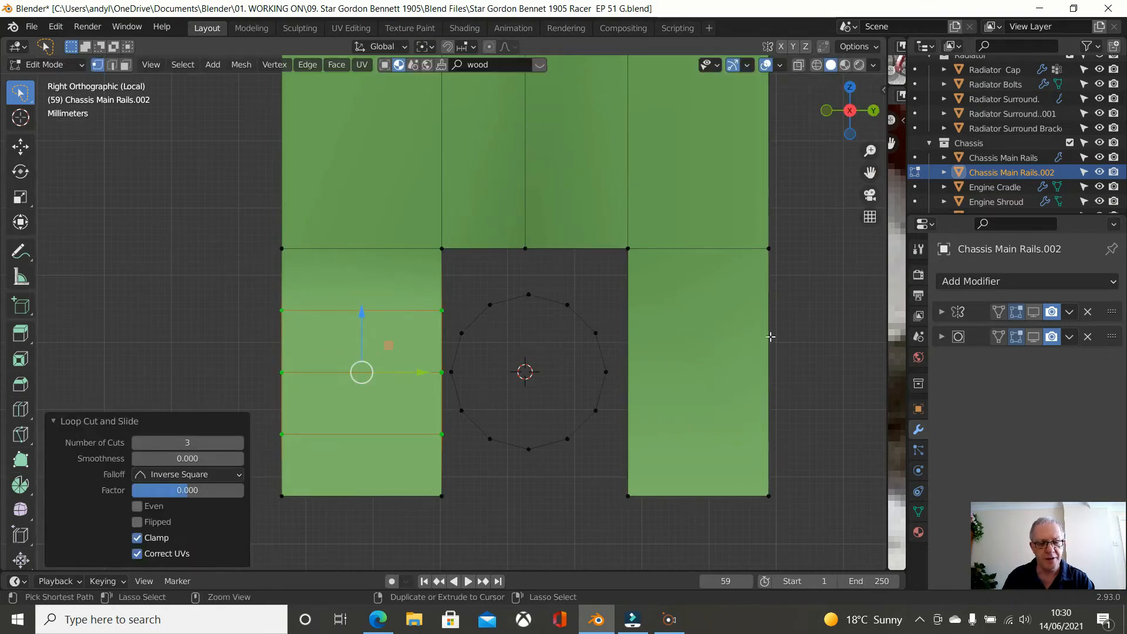
key(ctrl+r)
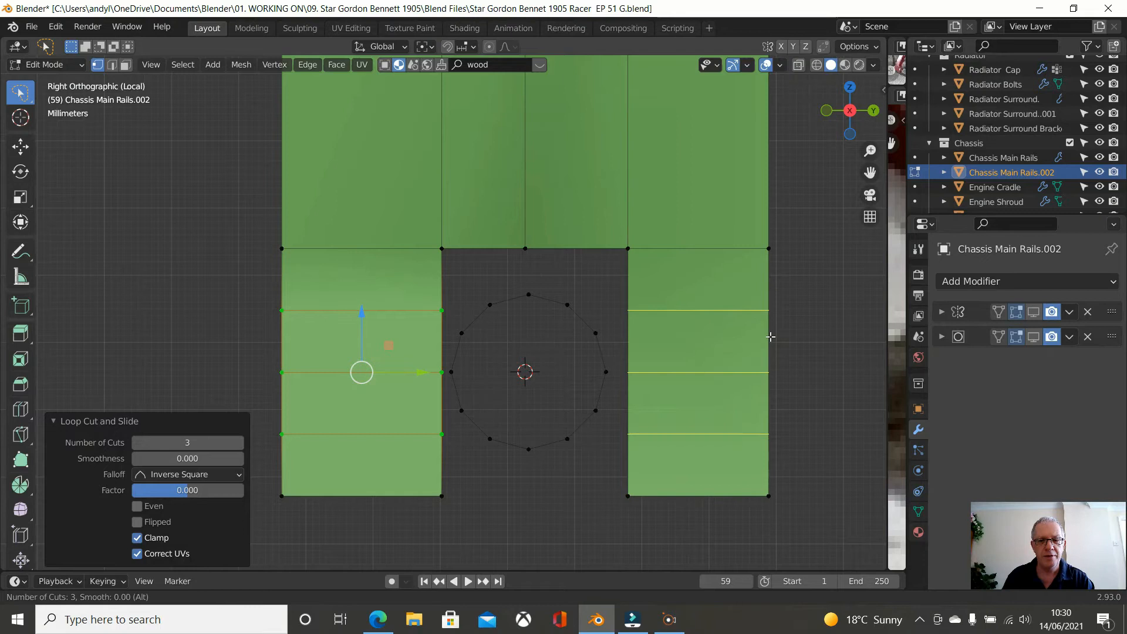
click(771, 336)
right_click(771, 337)
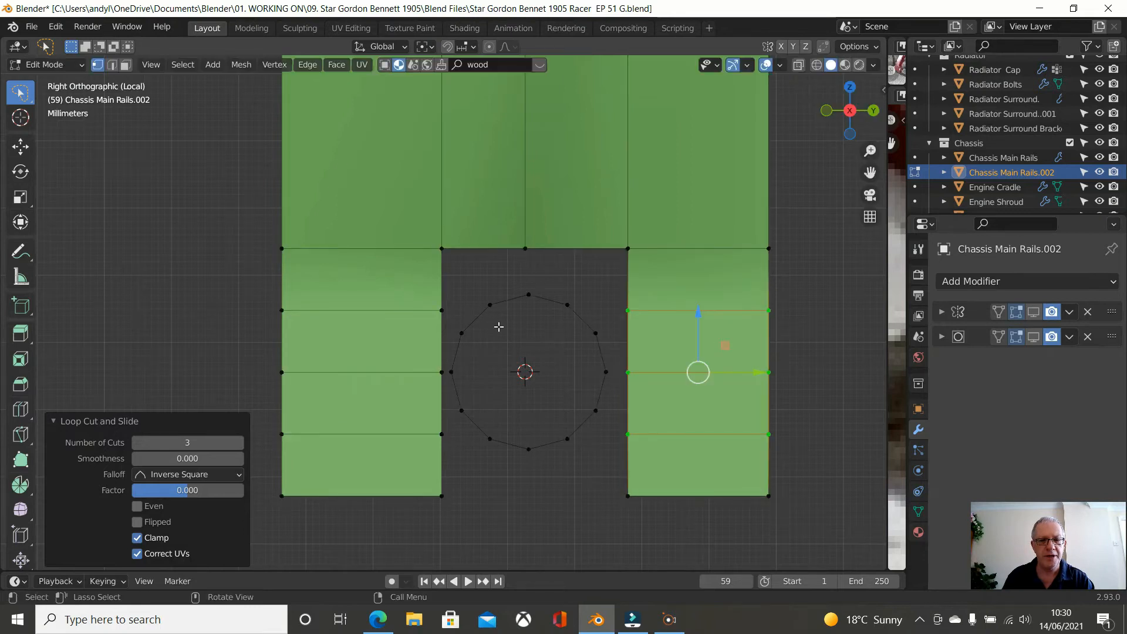
Step: Fill a four-sided face between the opening's upper-left corner, the first cut vertex below it and the circle's two adjacent upper-left vertices
click(446, 251)
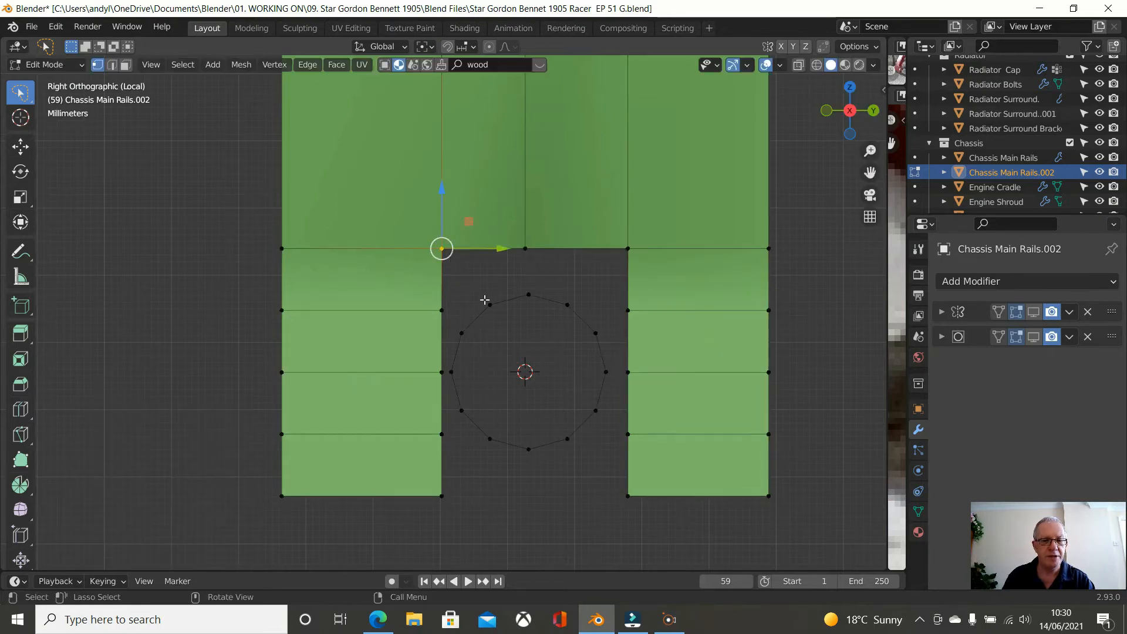
shift+click(473, 300)
shift+click(446, 310)
shift+click(462, 331)
key(f)
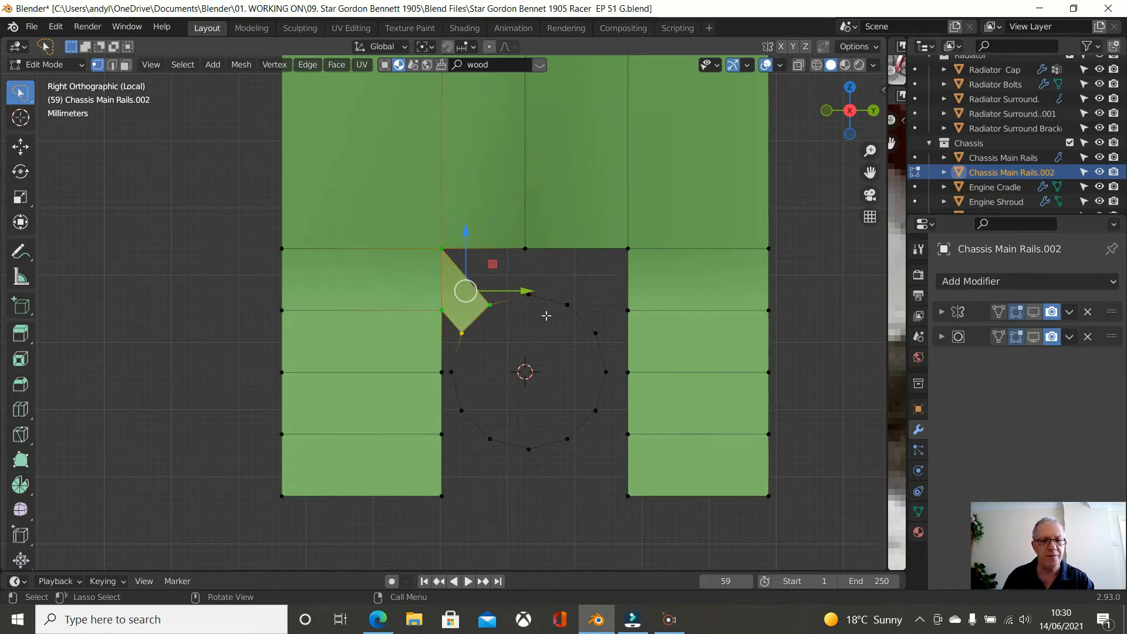
Step: Fill the remaining four-sided faces down the opening's left edge, joining its cut vertices to the circle as far as the lower-left corner
click(439, 324)
shift+click(461, 332)
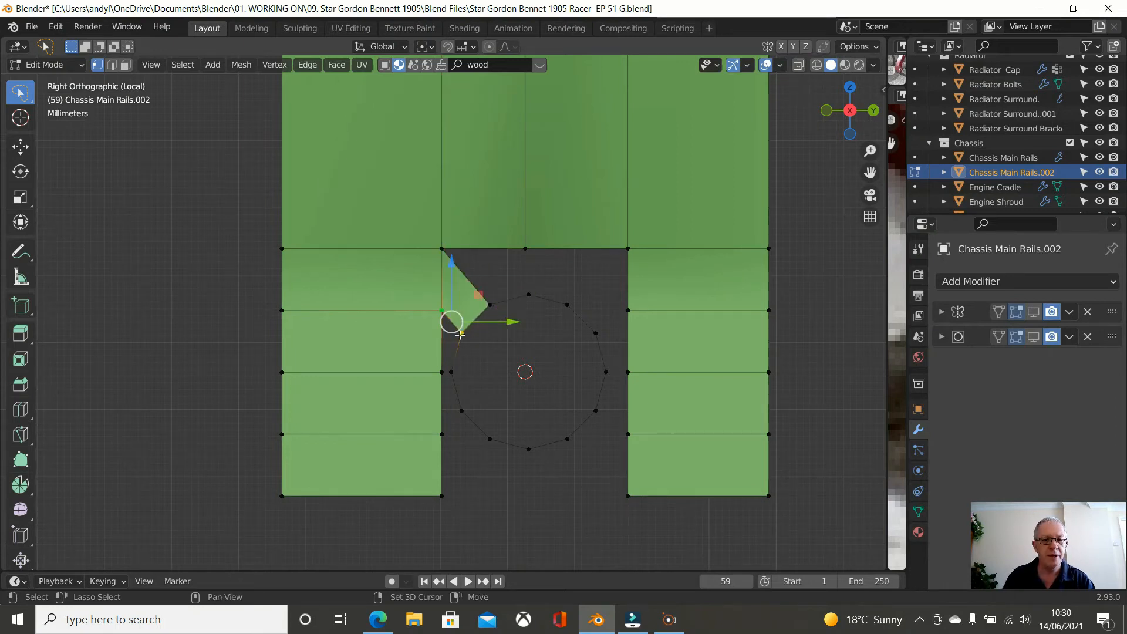
key(f)
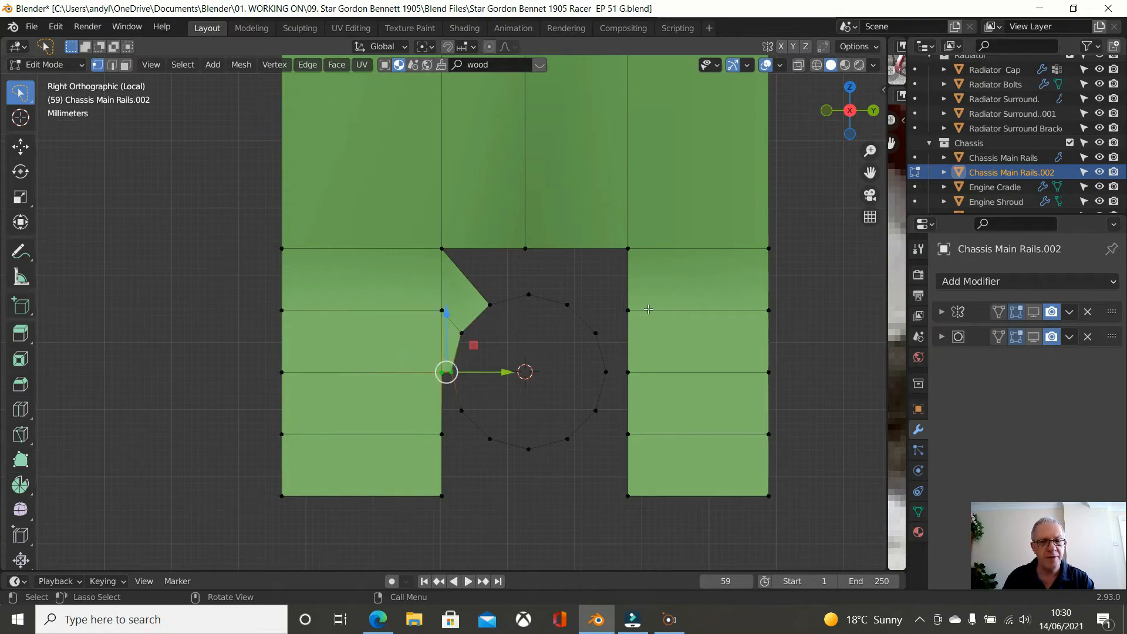
key(f)
key(f)
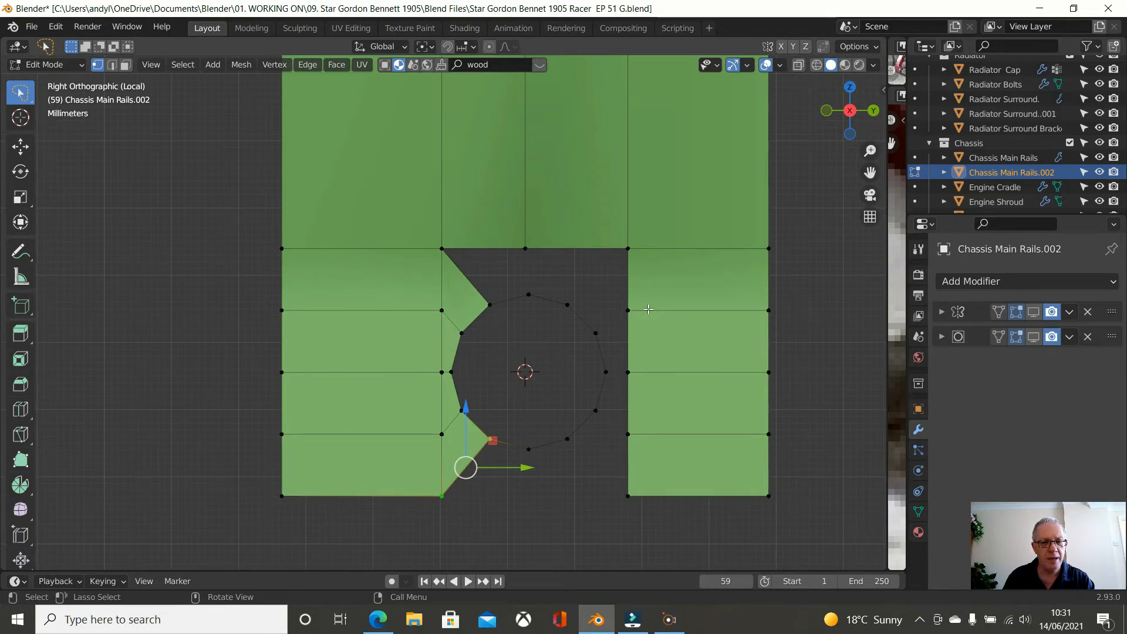
right_click(648, 309)
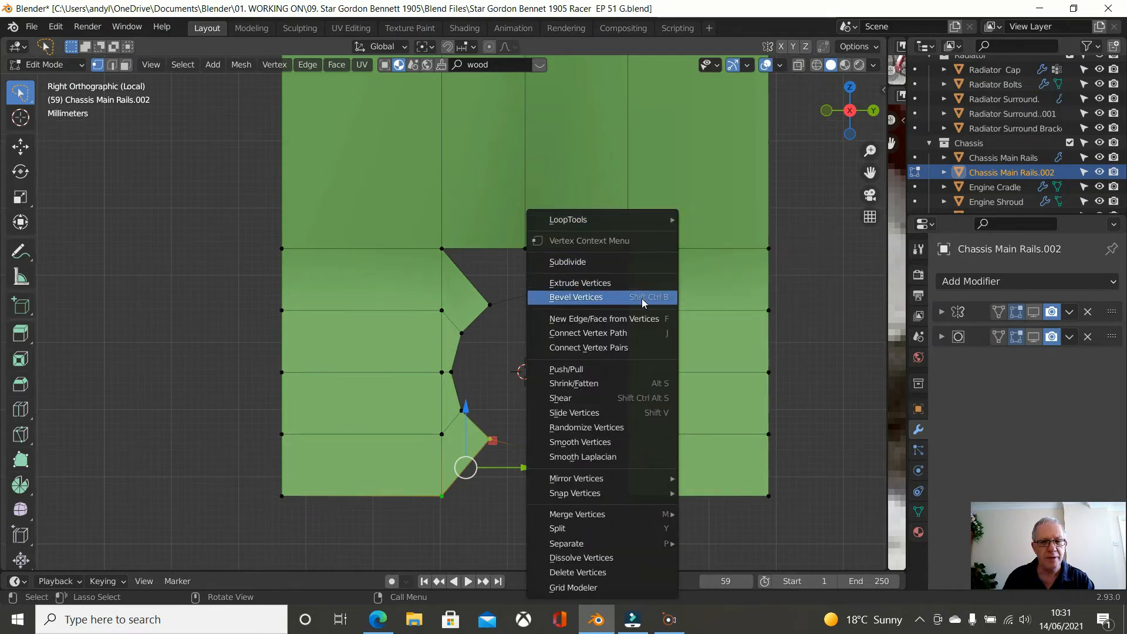
click(89, 340)
Step: Fill the faces above the circle and down its right side, from the opening's upper-left corner to its lower-right corner
click(443, 249)
shift+click(489, 305)
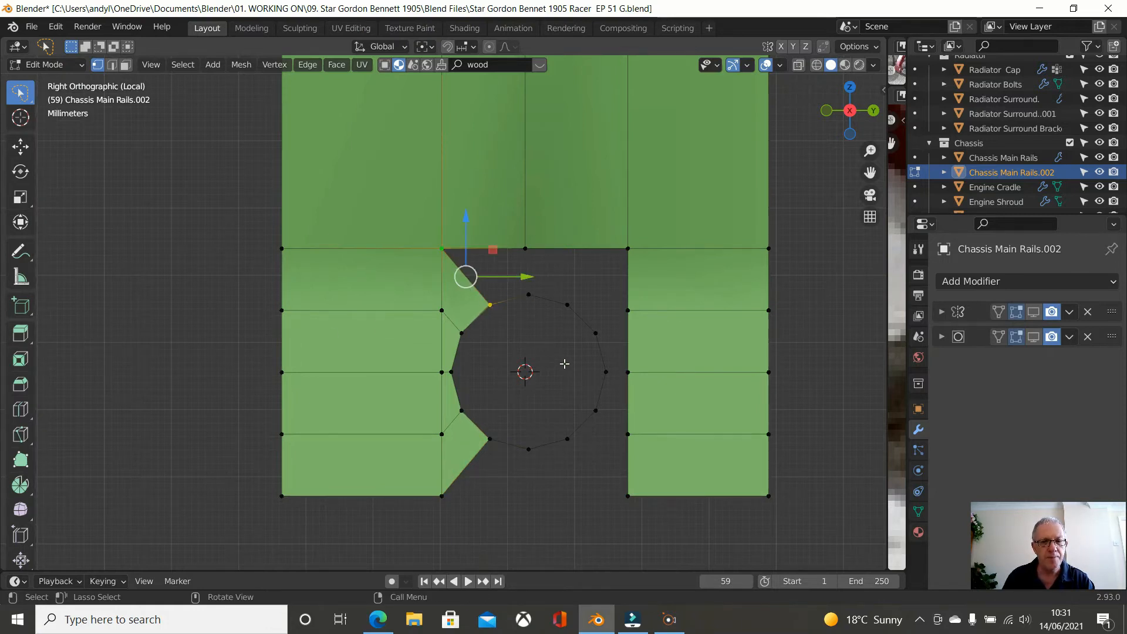
key(f)
key(f)
key(f)
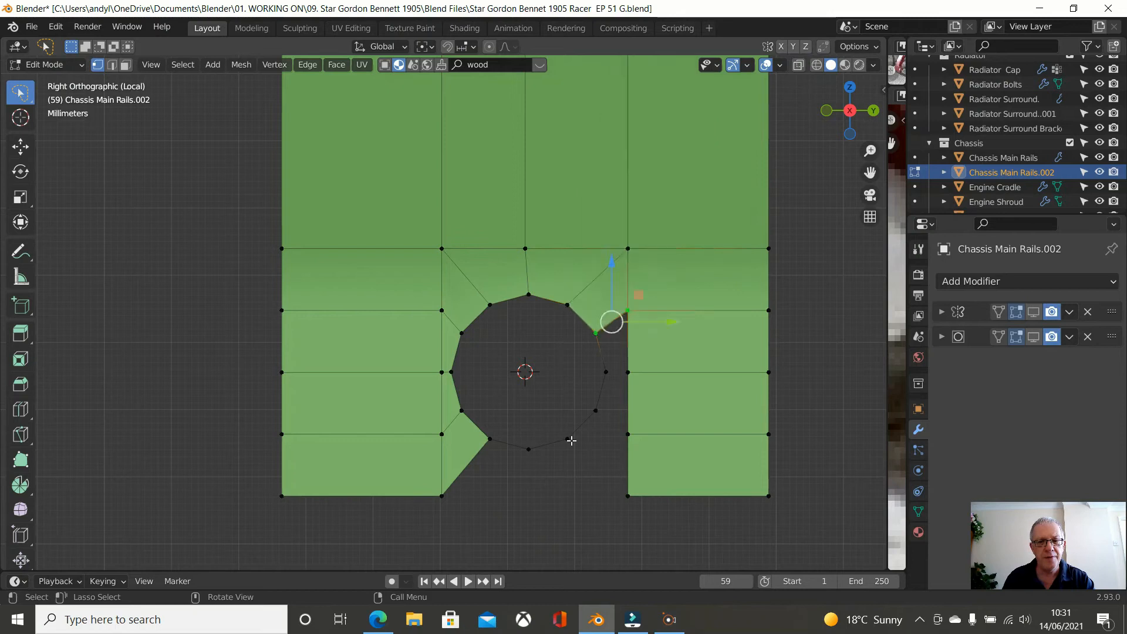
key(f)
key(f)
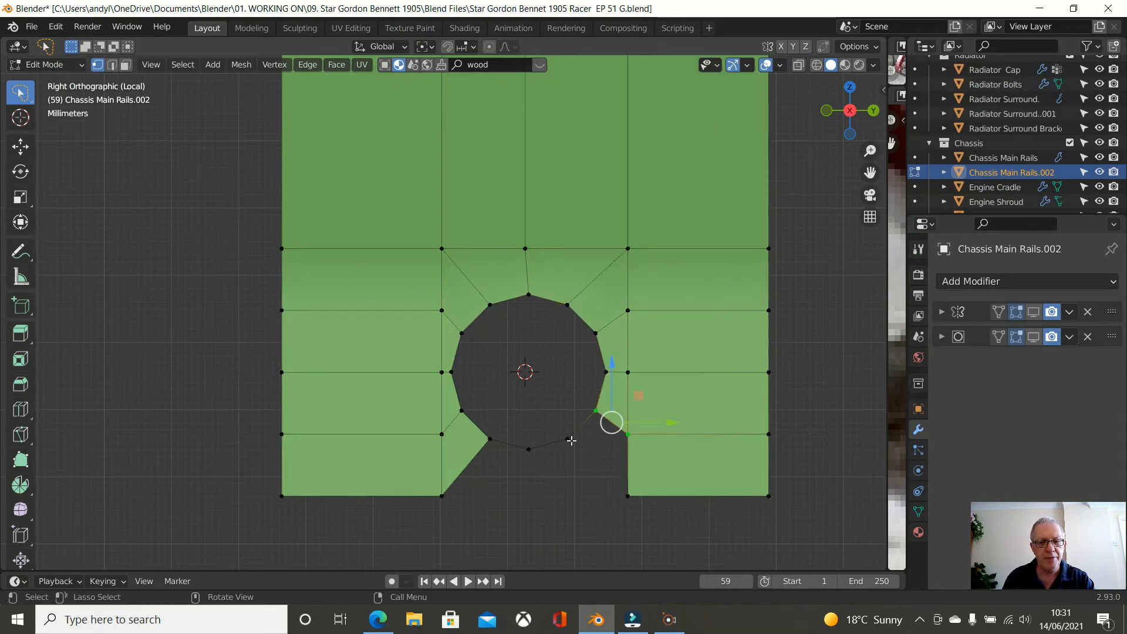
key(f)
key(f)
Step: Join the opening's two lower corners with an edge and add one centred loop cut to it, without sliding it
click(448, 490)
shift+click(627, 496)
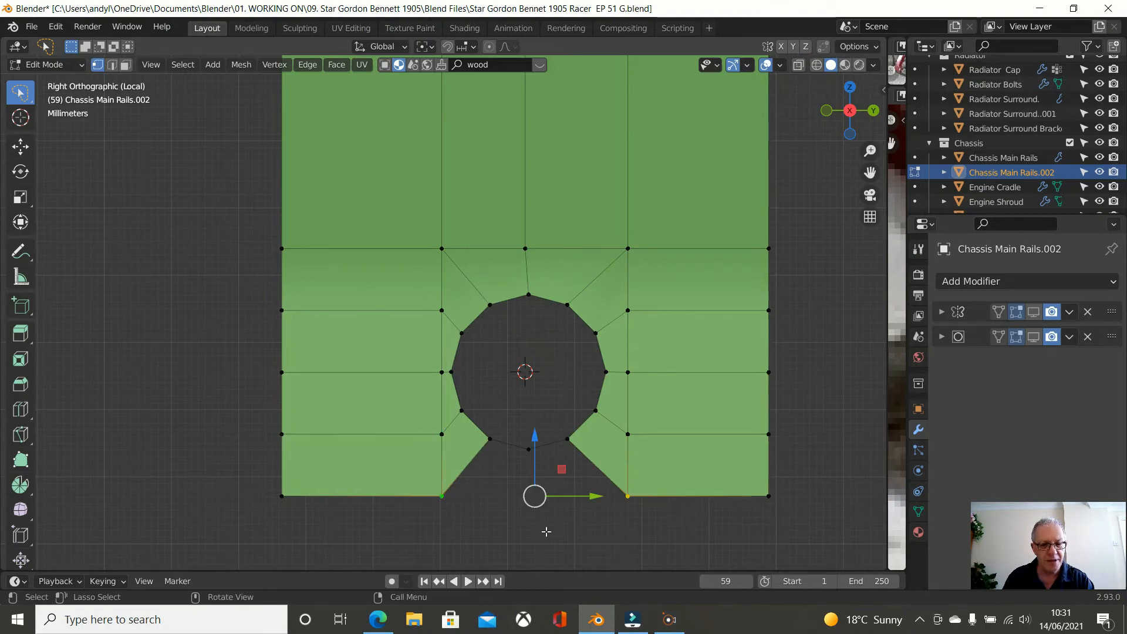
key(f)
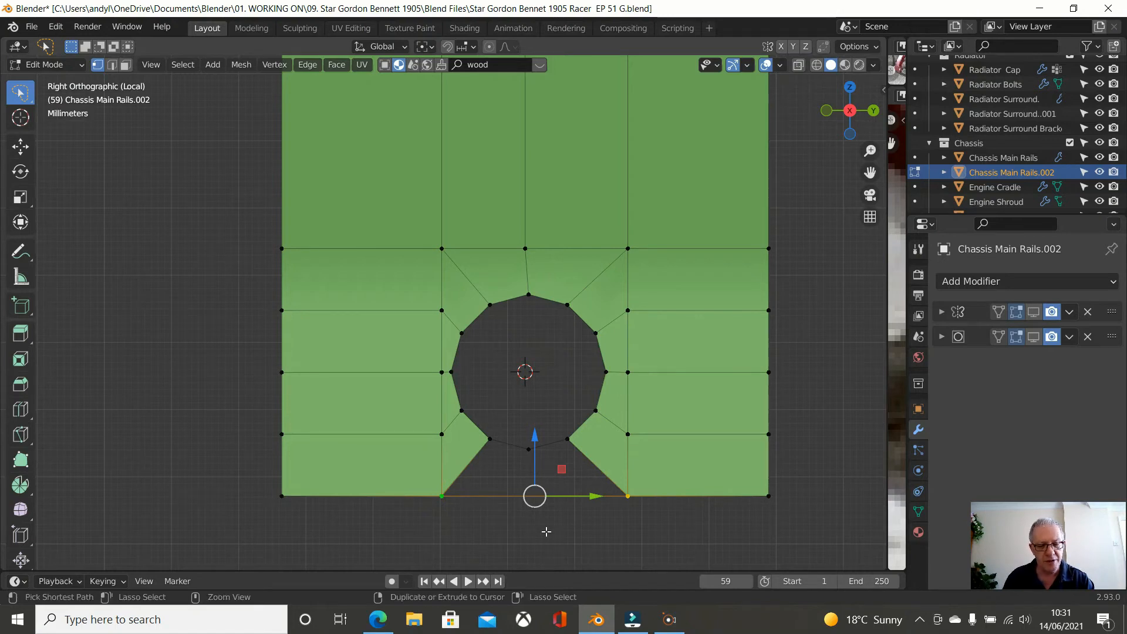
key(ctrl+r)
click(521, 493)
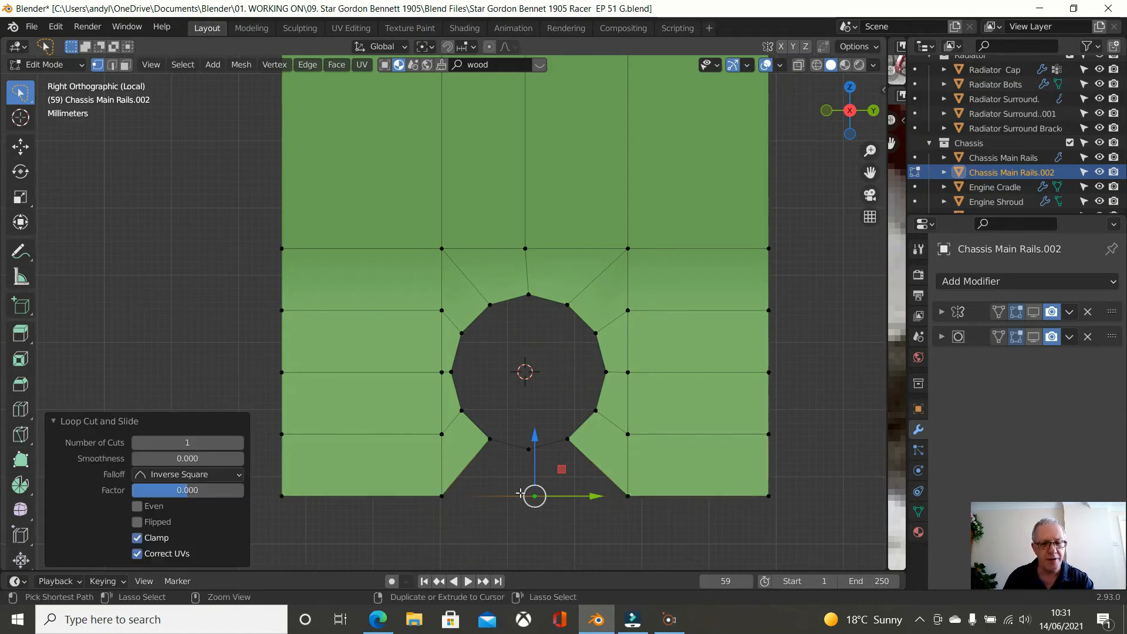
Step: Fill the two faces between the circle's lower vertices and the divided bottom edge to close the ring around the hole
click(489, 446)
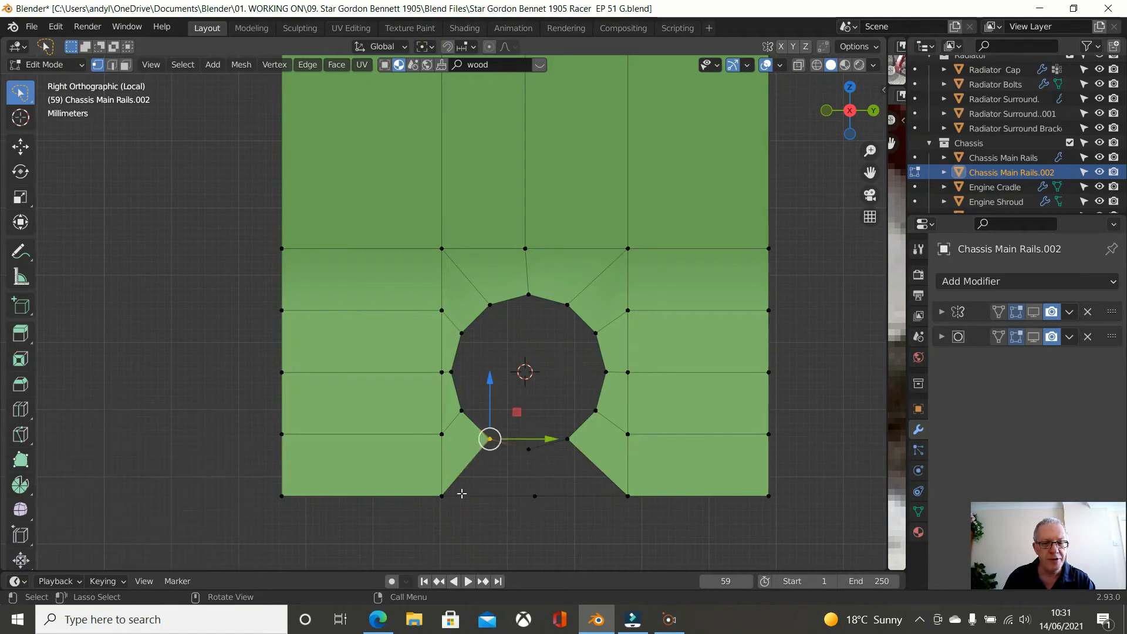
key(f)
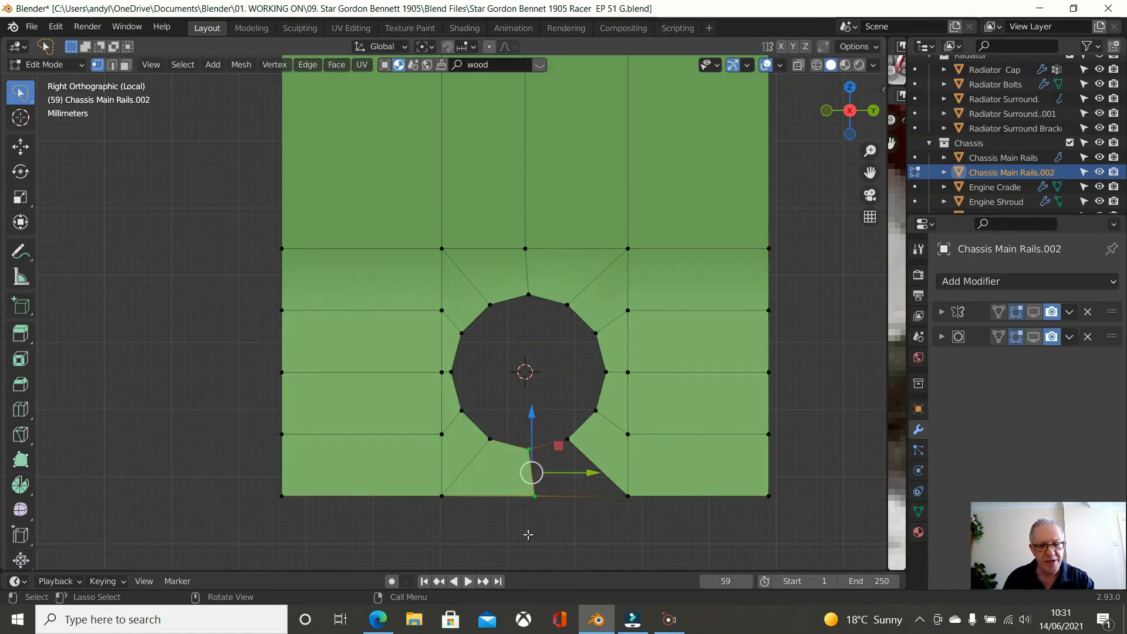
key(f)
Step: Return to Object Mode and turn on viewport display for the bracket's mirror and subdivision modifiers
scroll(528, 534, down, 2)
click(547, 501)
key(Tab)
middle_drag(547, 500, 547, 417)
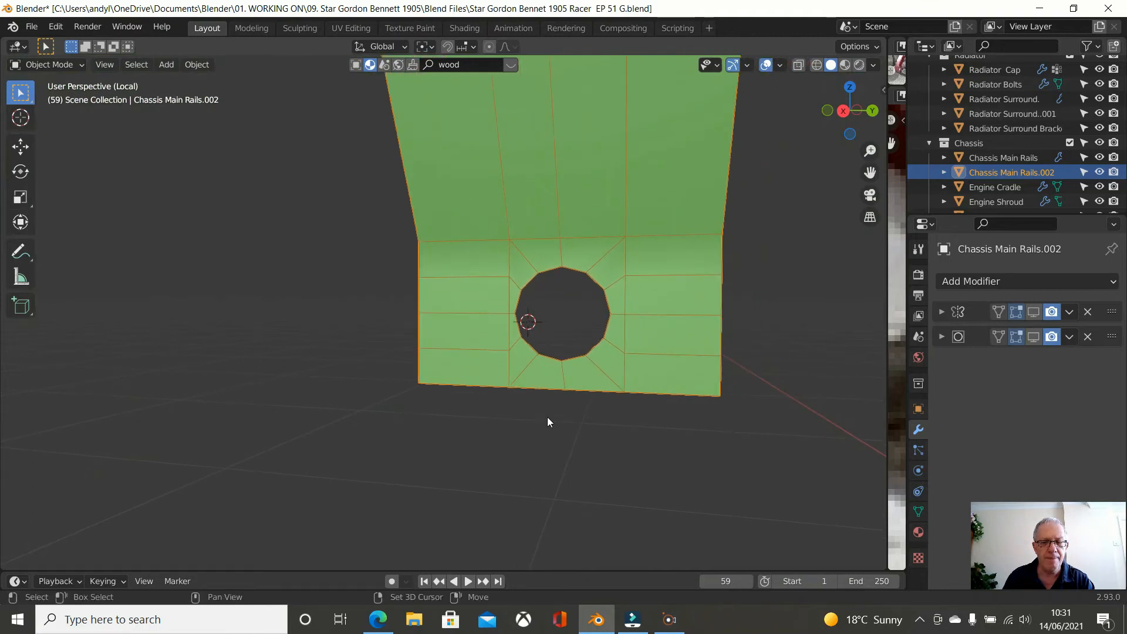
click(1034, 337)
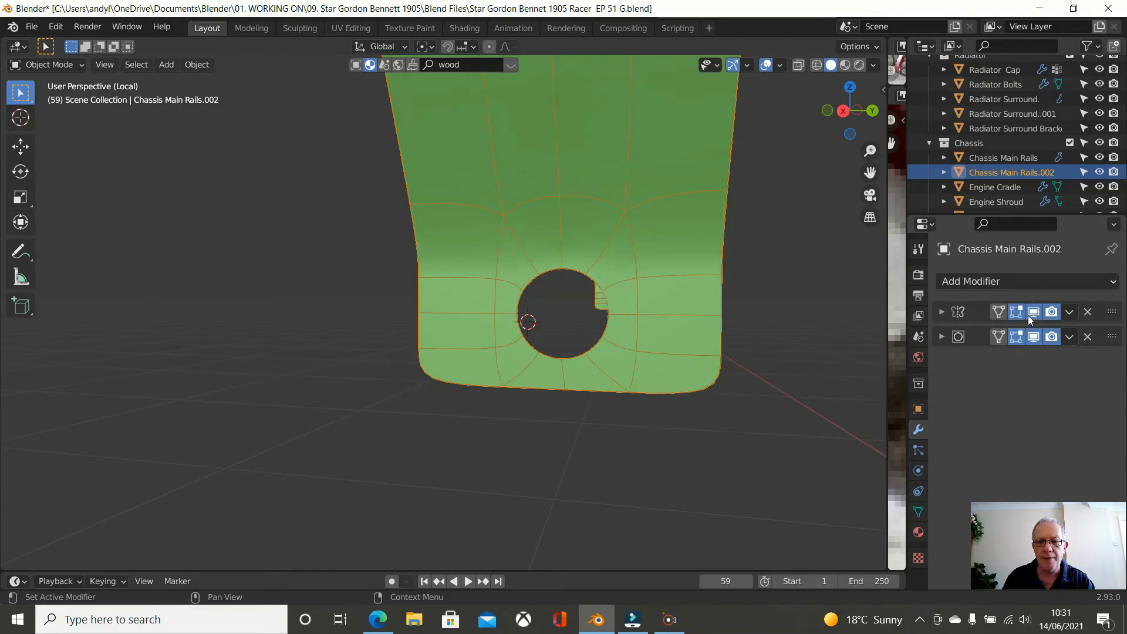
middle_drag(604, 364, 581, 371)
Step: Leave local view to show the whole car and unhide the hidden leaf spring parts in Object Mode
key(Tab)
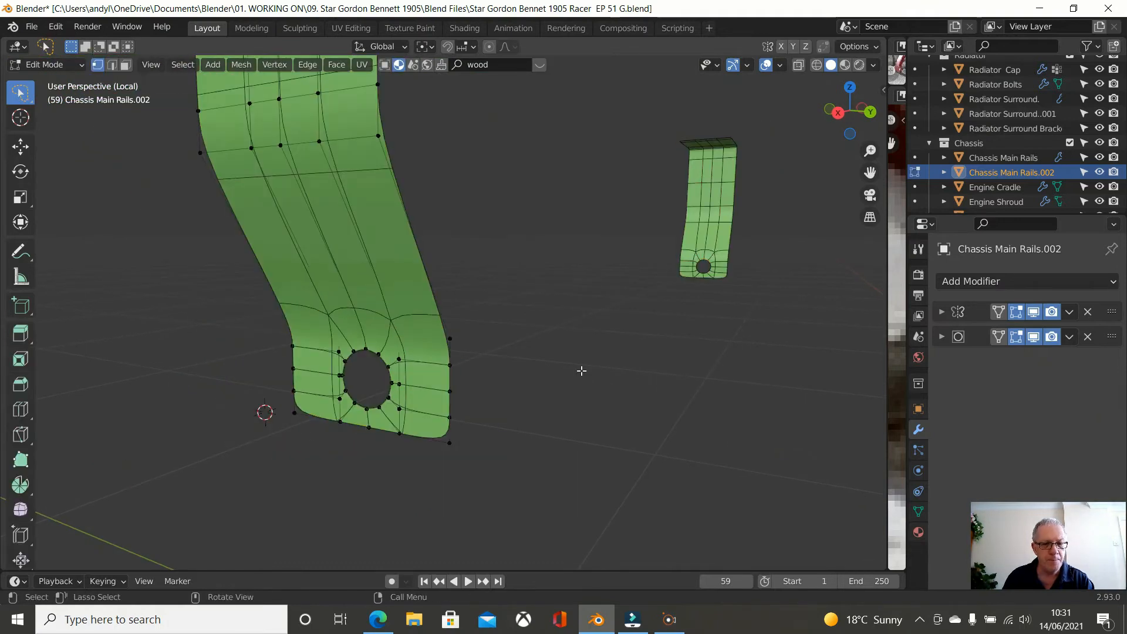
scroll(573, 390, down, 2)
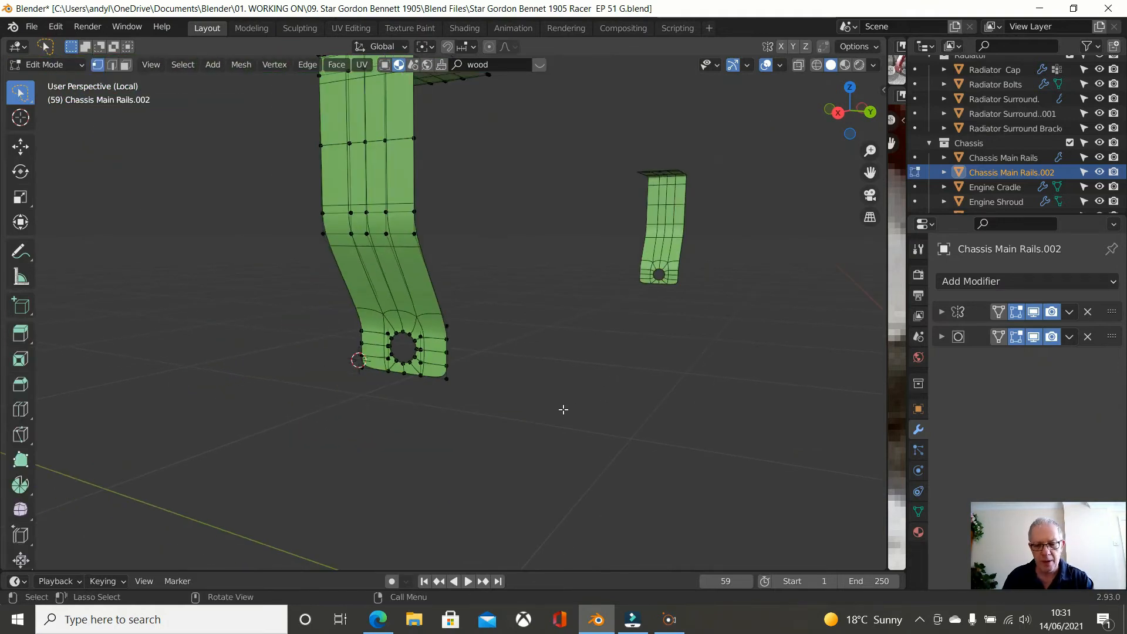
key(KP_Divide)
scroll(579, 408, up, 3)
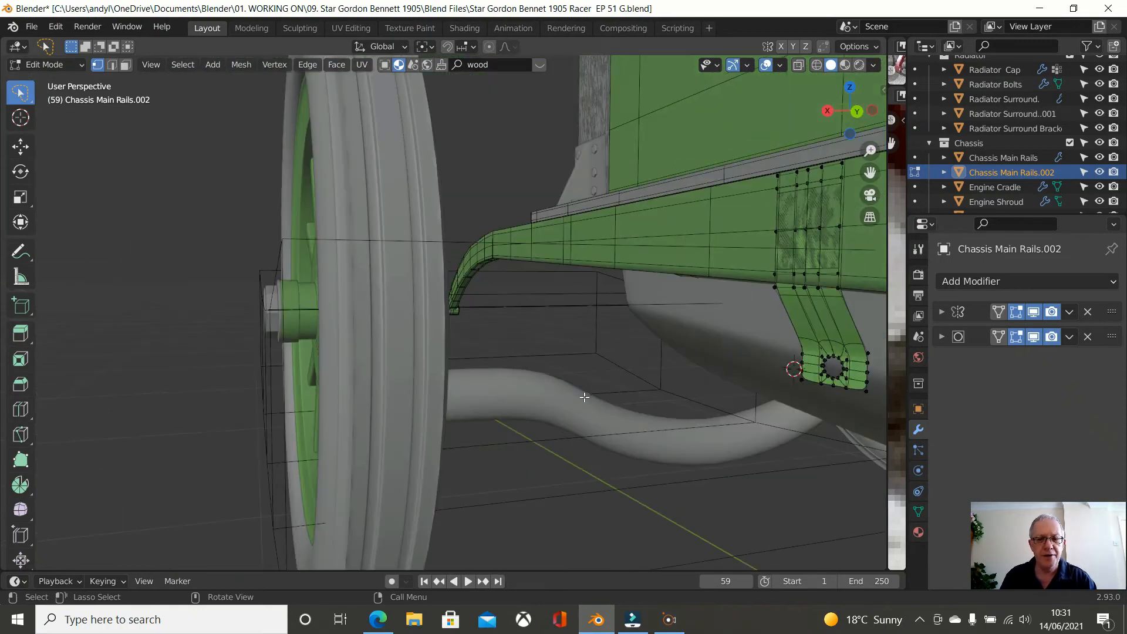
shift+middle_drag(585, 399, 504, 402)
key(Tab)
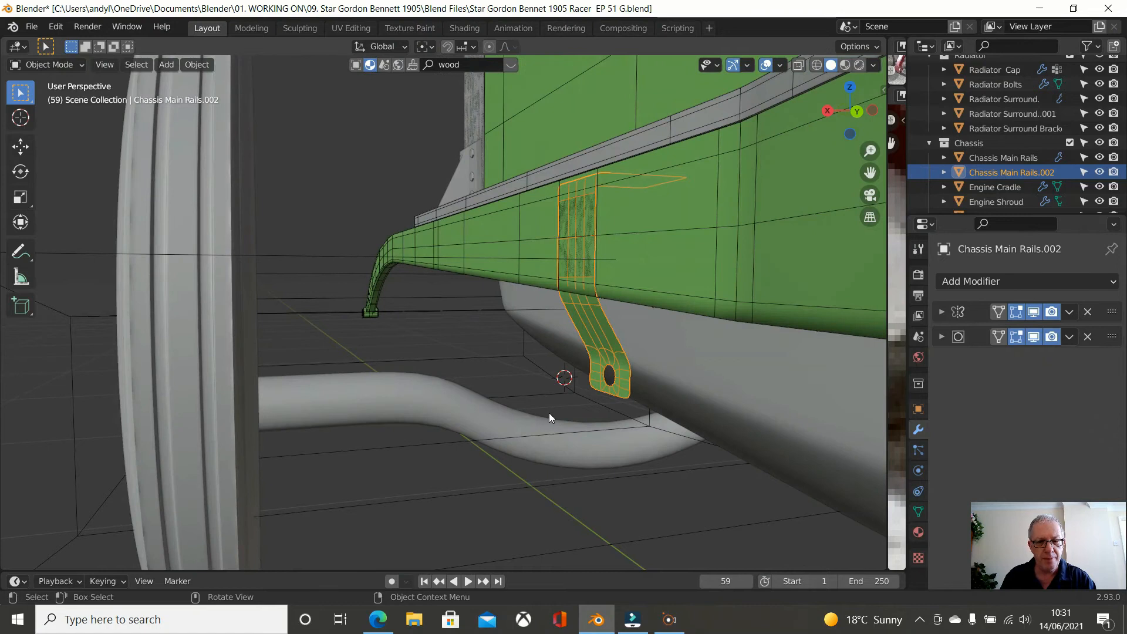
key(alt+h)
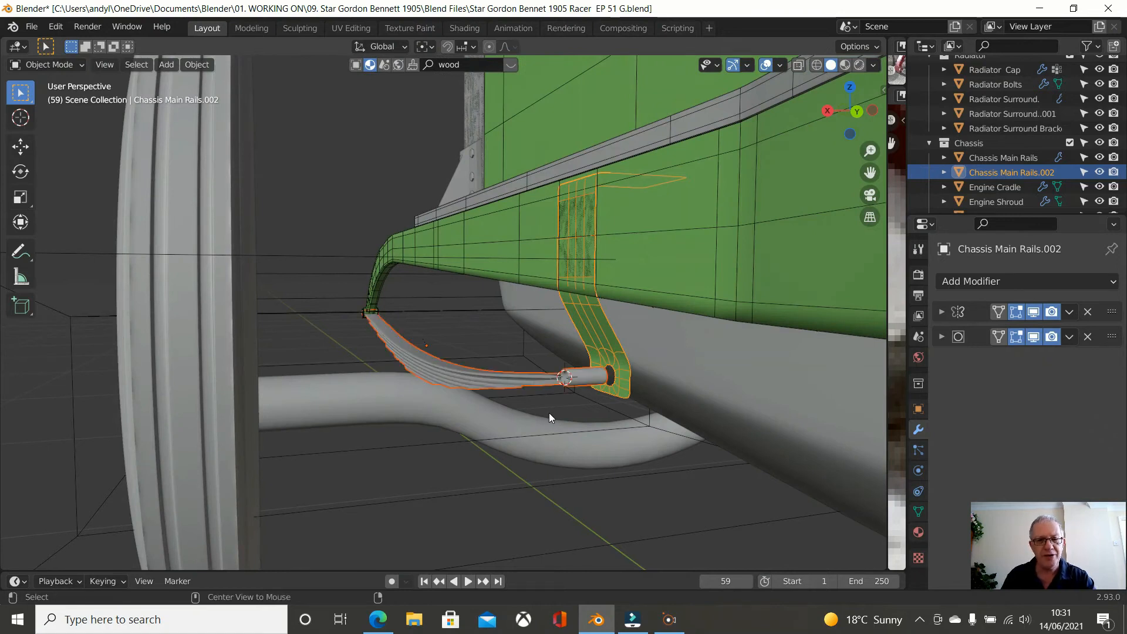
Step: Examine how the holed bracket lines up with the leaf spring's end and the chassis rail, including from the front
scroll(593, 414, up, 2)
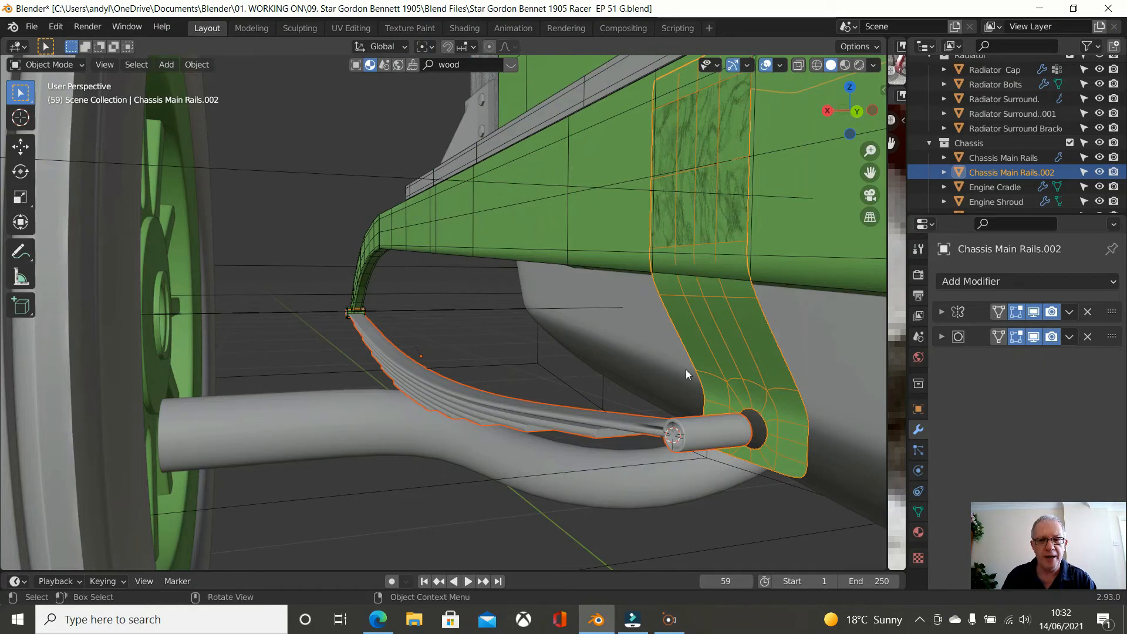
click(713, 337)
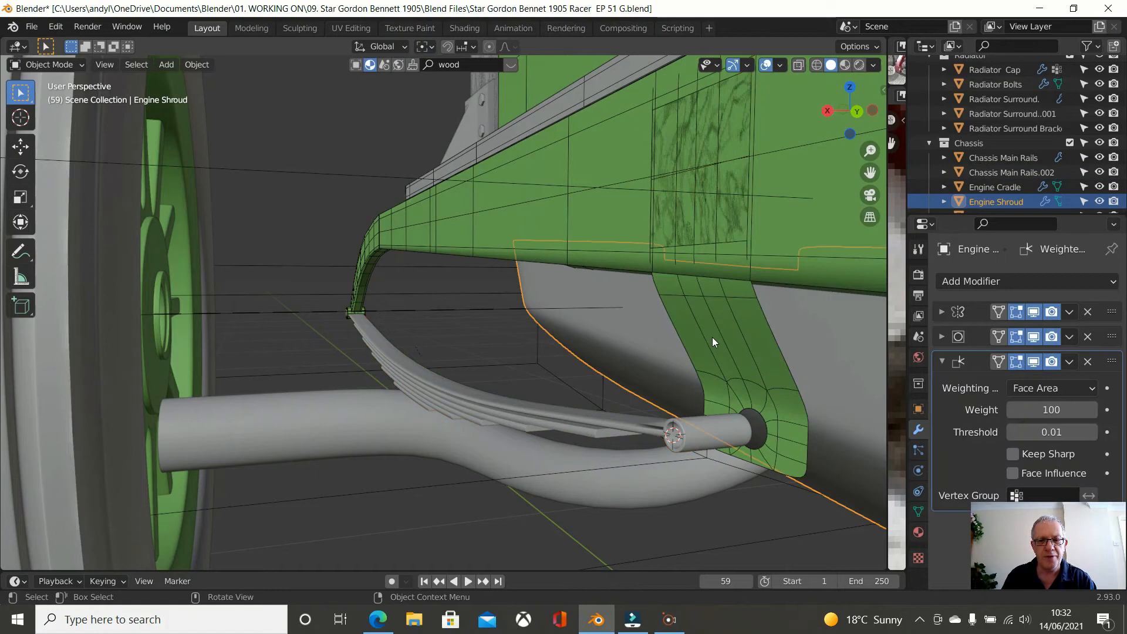
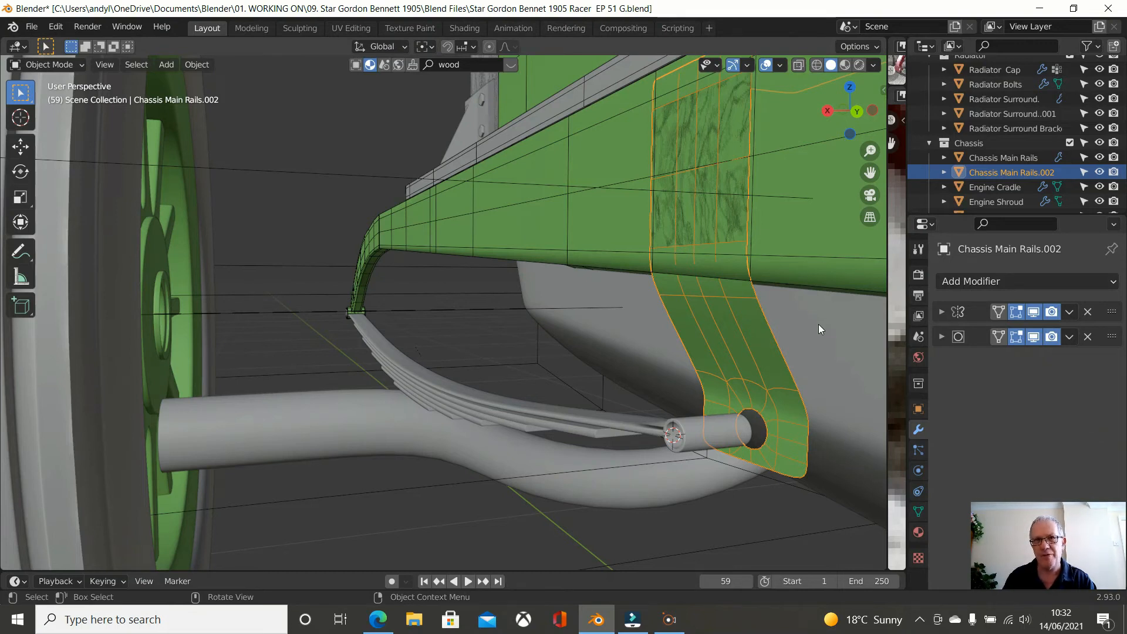
key(KP_1)
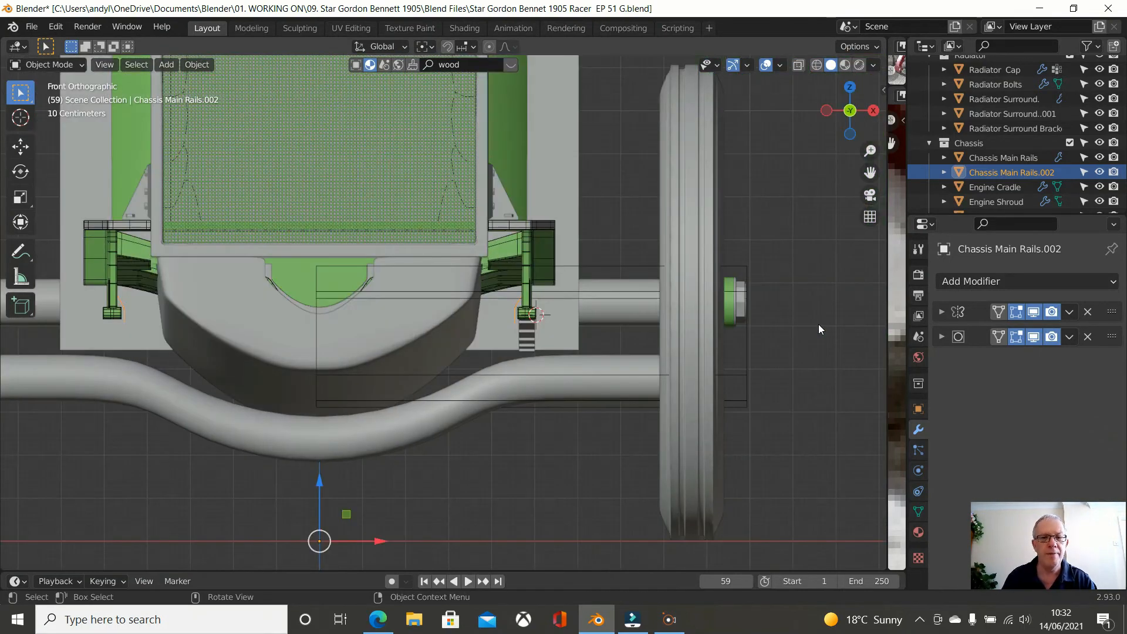
scroll(820, 329, up, 4)
scroll(752, 313, down, 5)
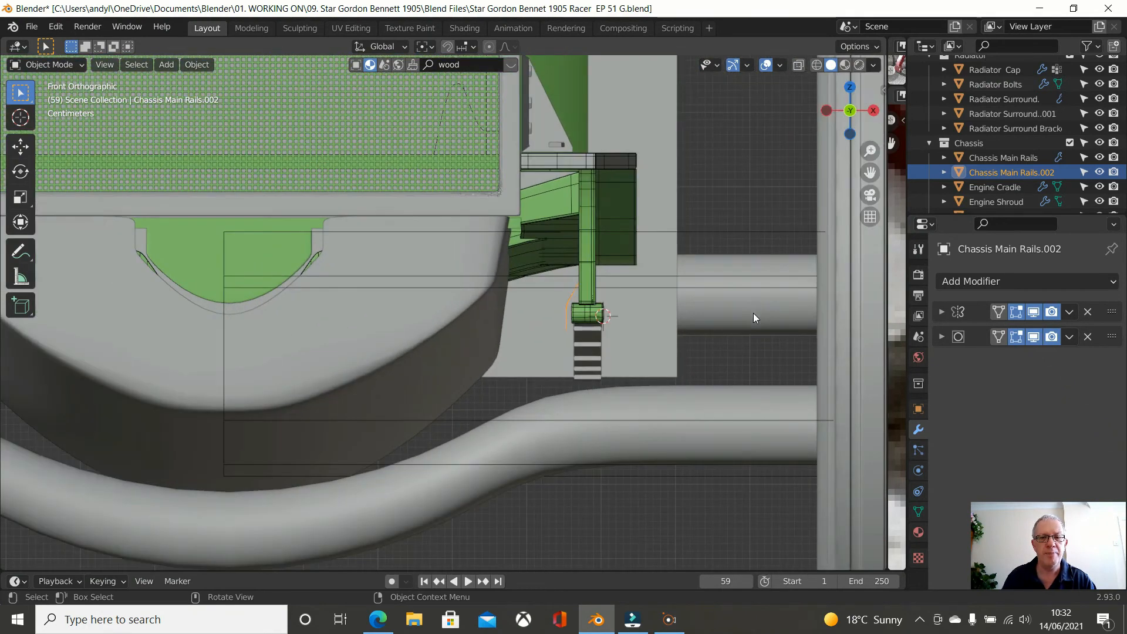
scroll(618, 361, up, 2)
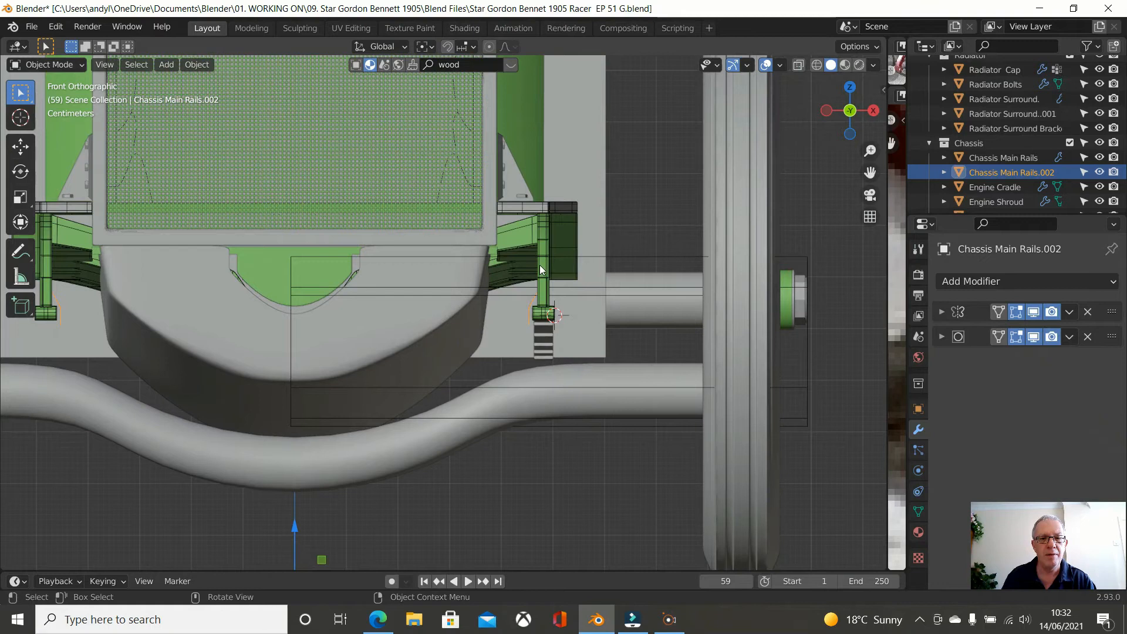
scroll(554, 353, down, 2)
middle_drag(519, 373, 481, 352)
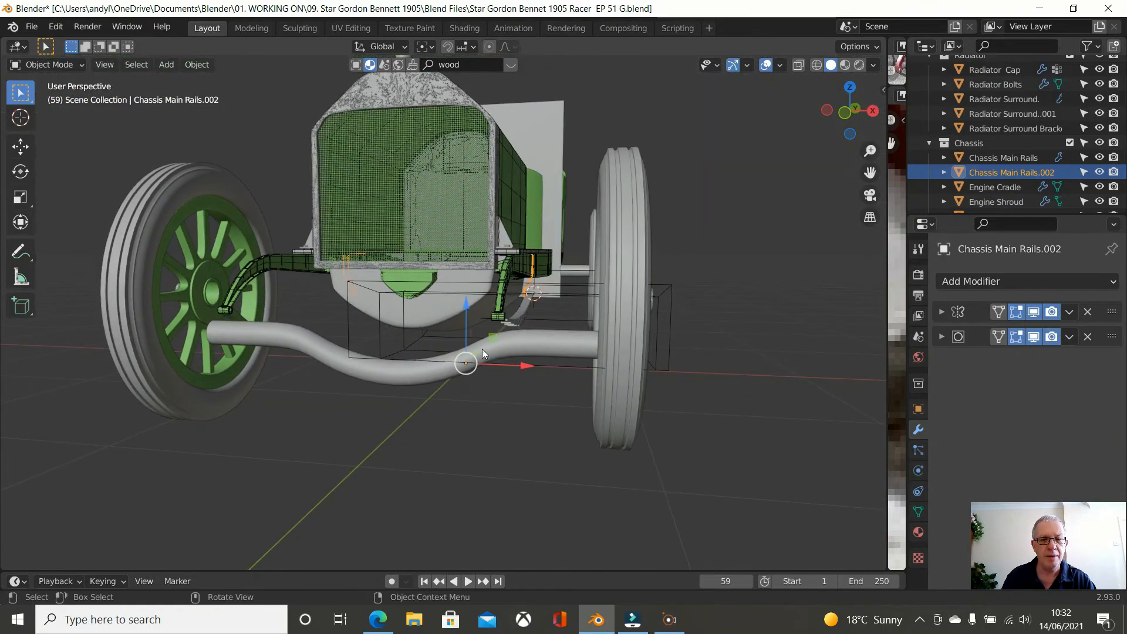
click(516, 259)
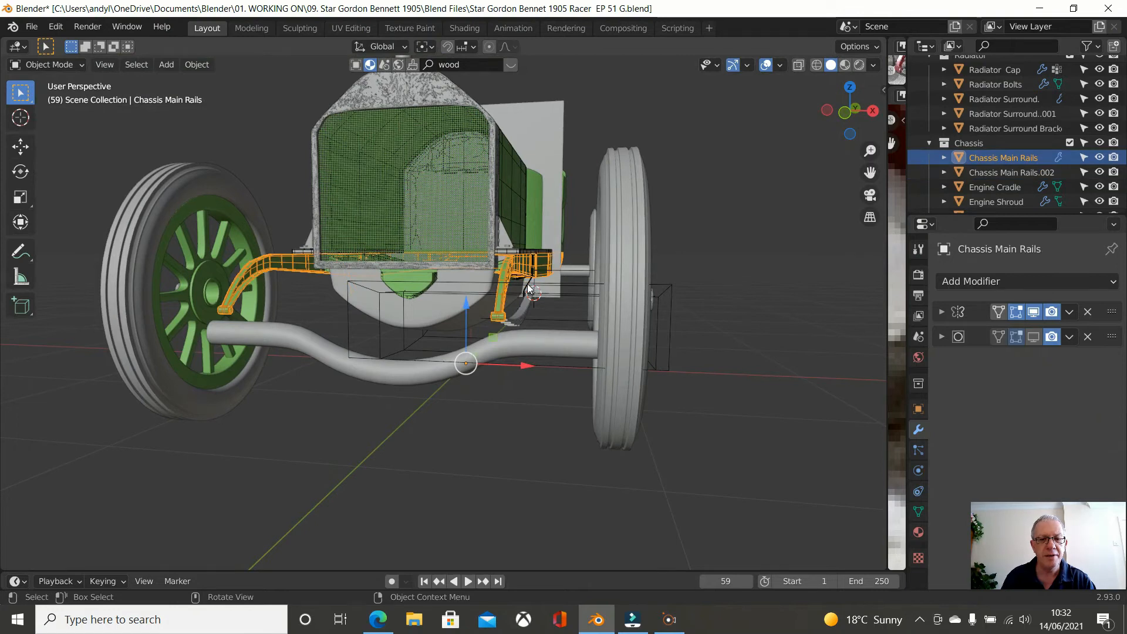
shift+click(529, 287)
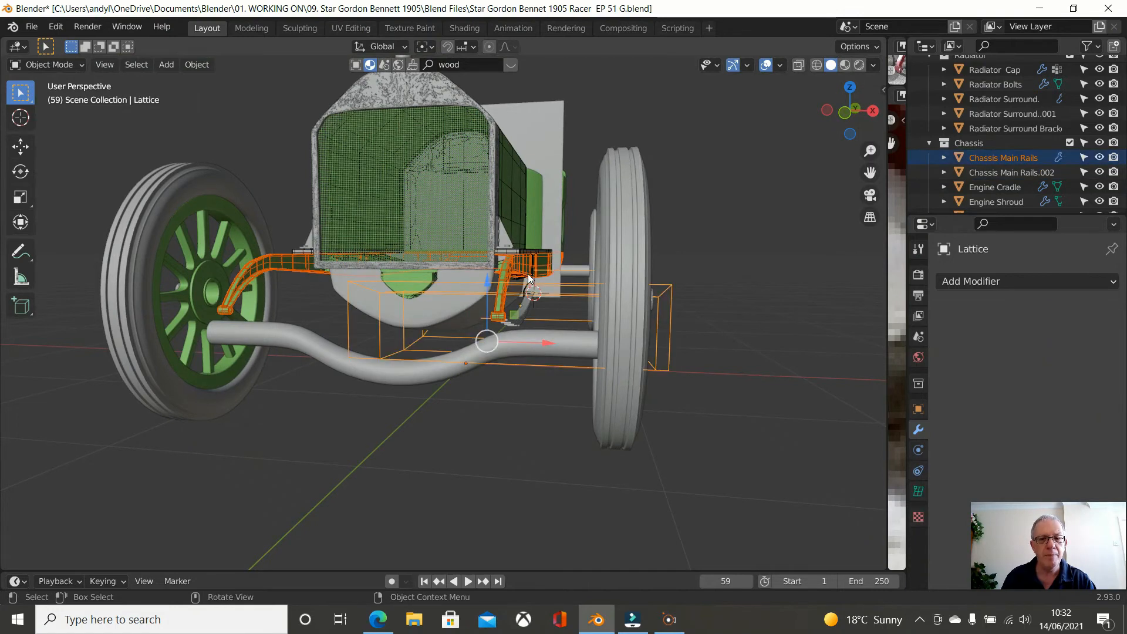
shift+click(532, 291)
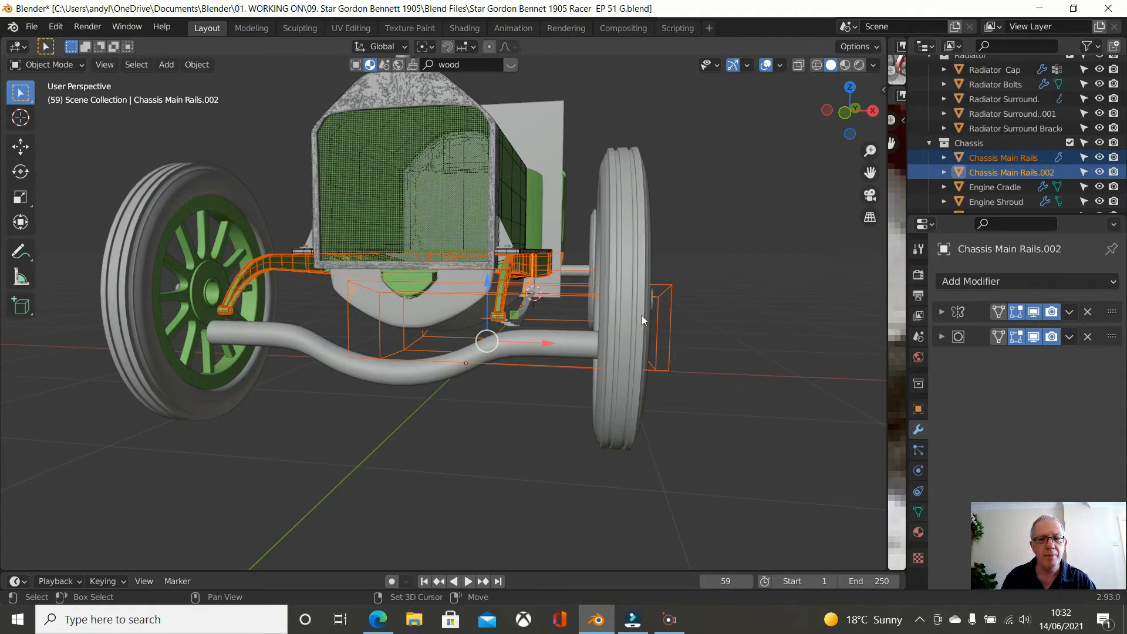
shift+click(667, 317)
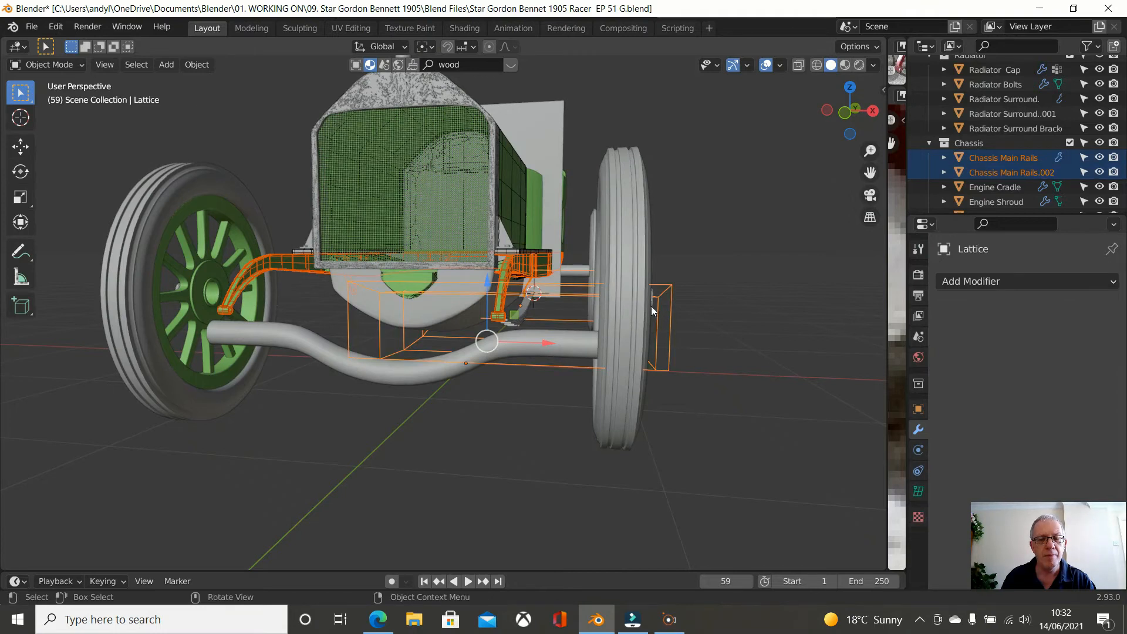
scroll(583, 326, up, 6)
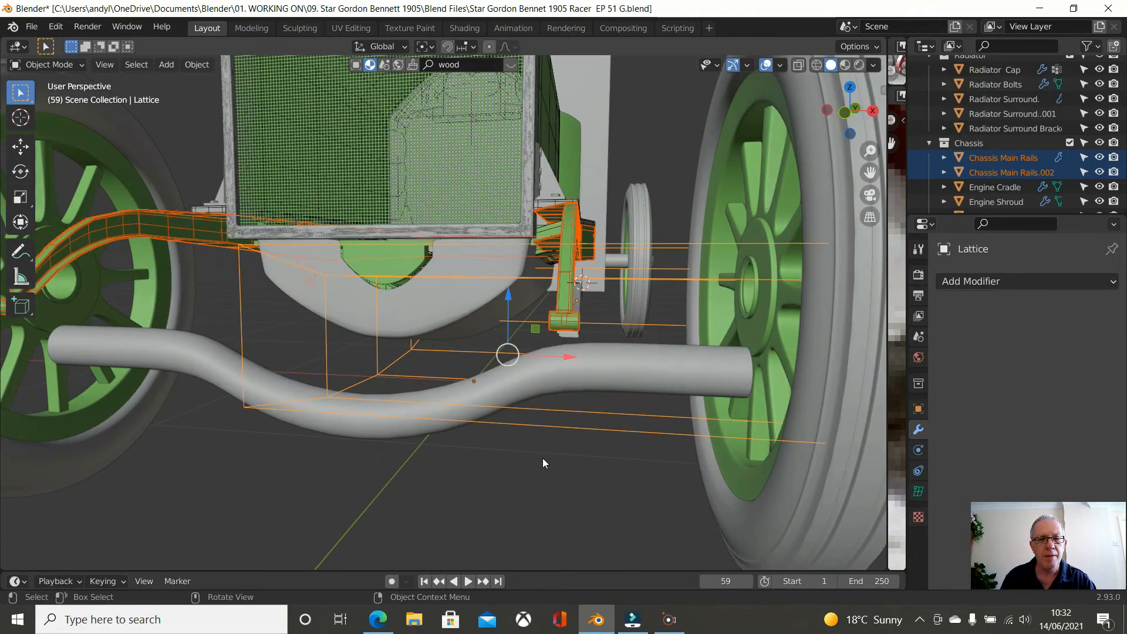
click(533, 496)
middle_drag(533, 495, 547, 399)
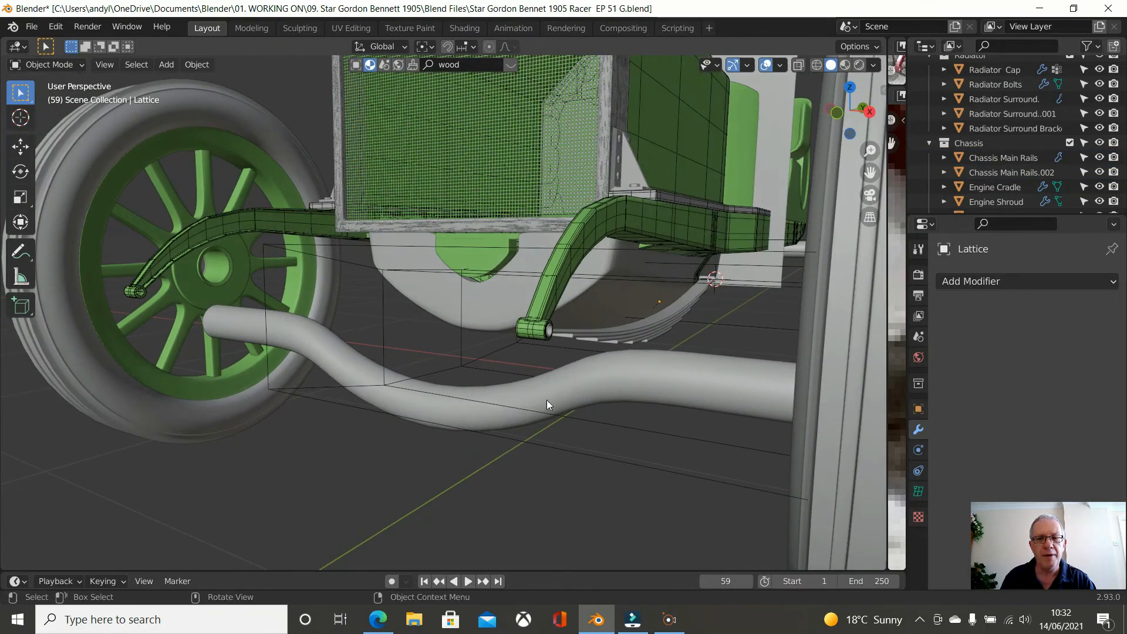
Step: Isolate the rail bracket, the chassis main rails and the front springs together in local view
click(713, 239)
click(714, 241)
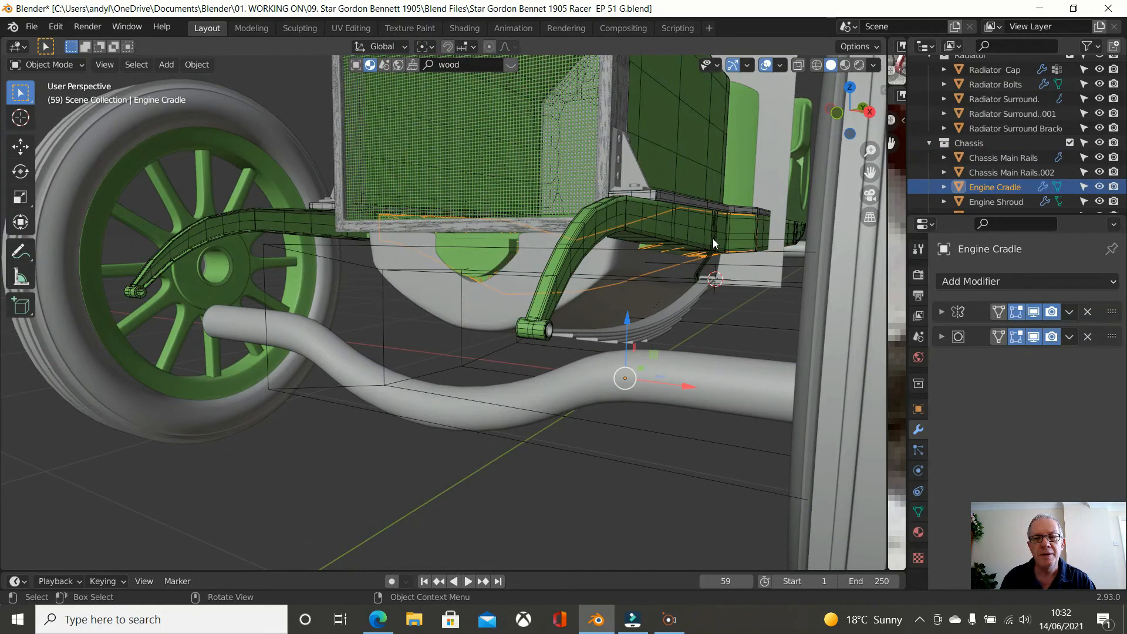
click(712, 236)
middle_drag(670, 245, 365, 372)
scroll(442, 379, down, 6)
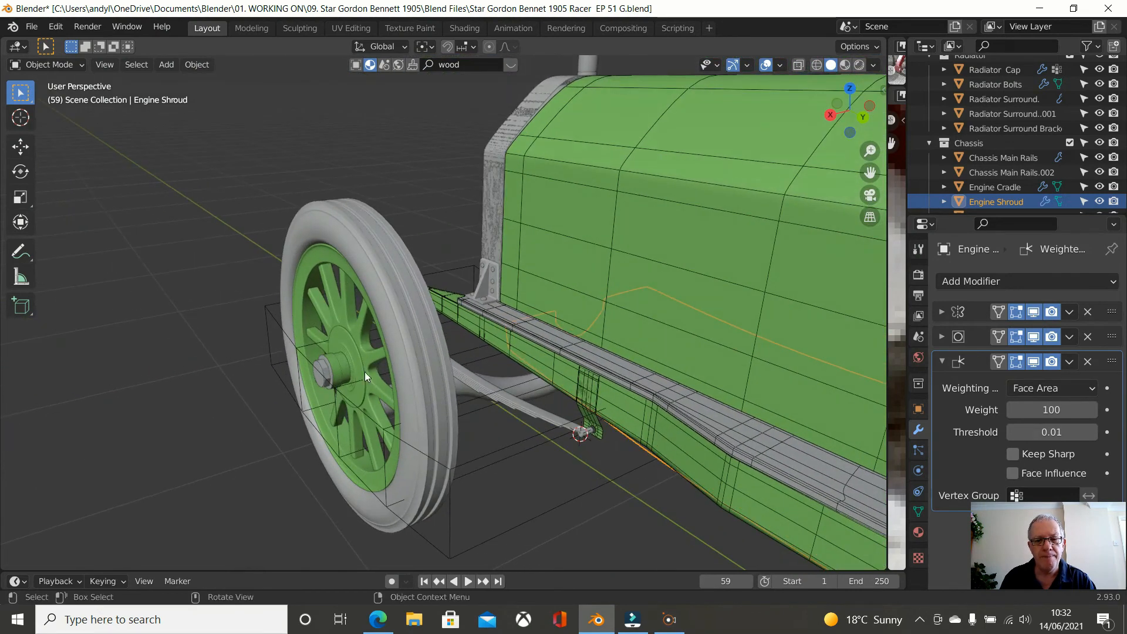
click(590, 384)
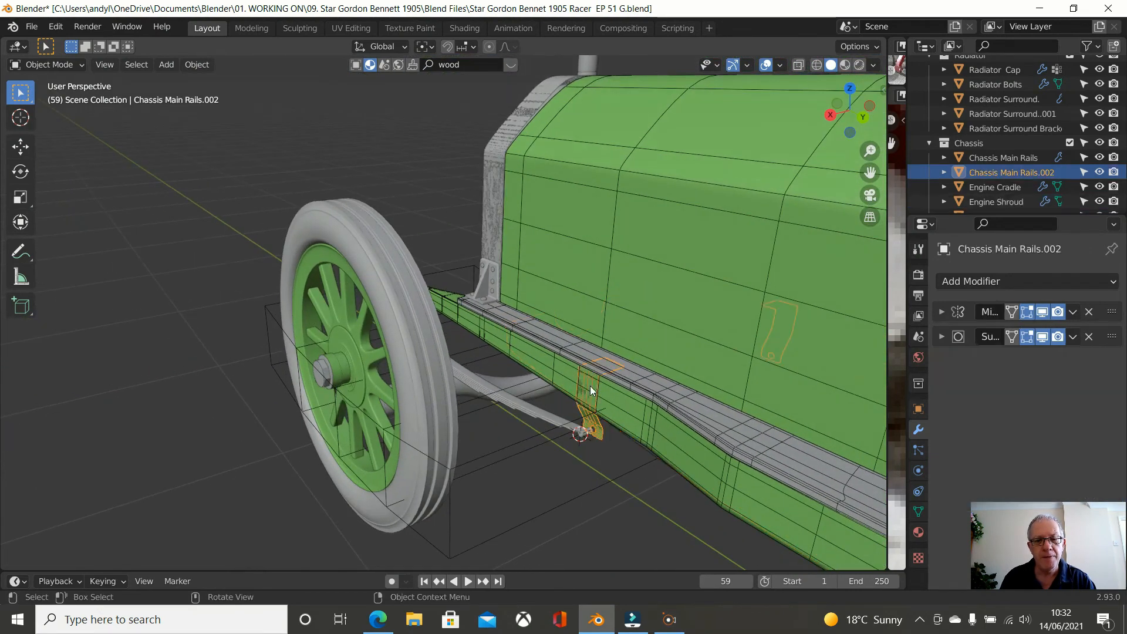
shift+click(640, 418)
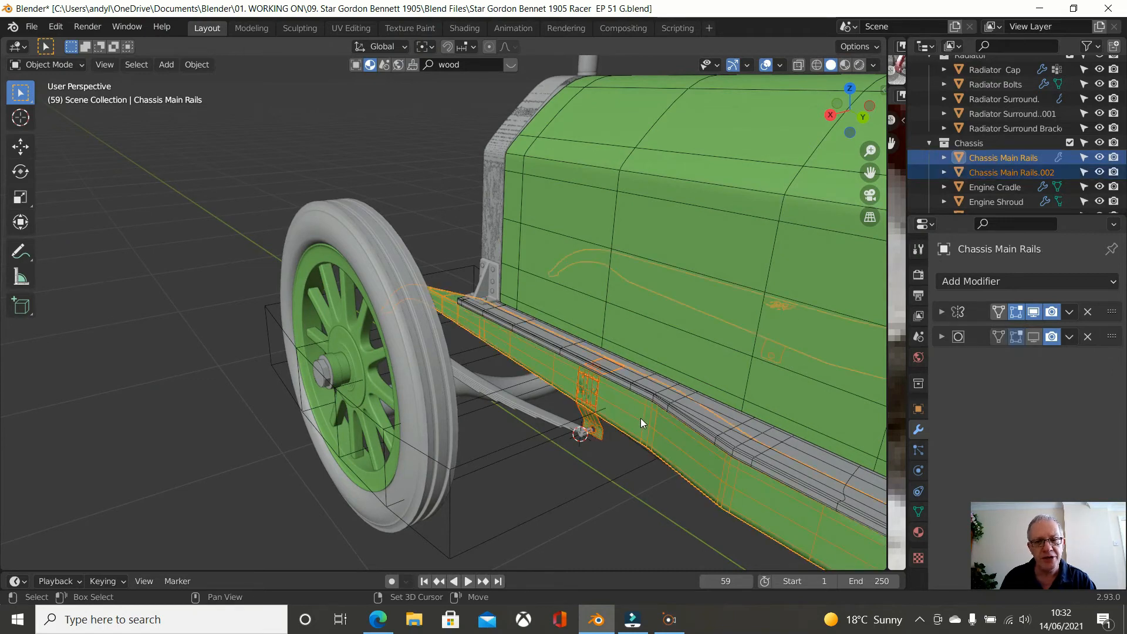
shift+click(534, 414)
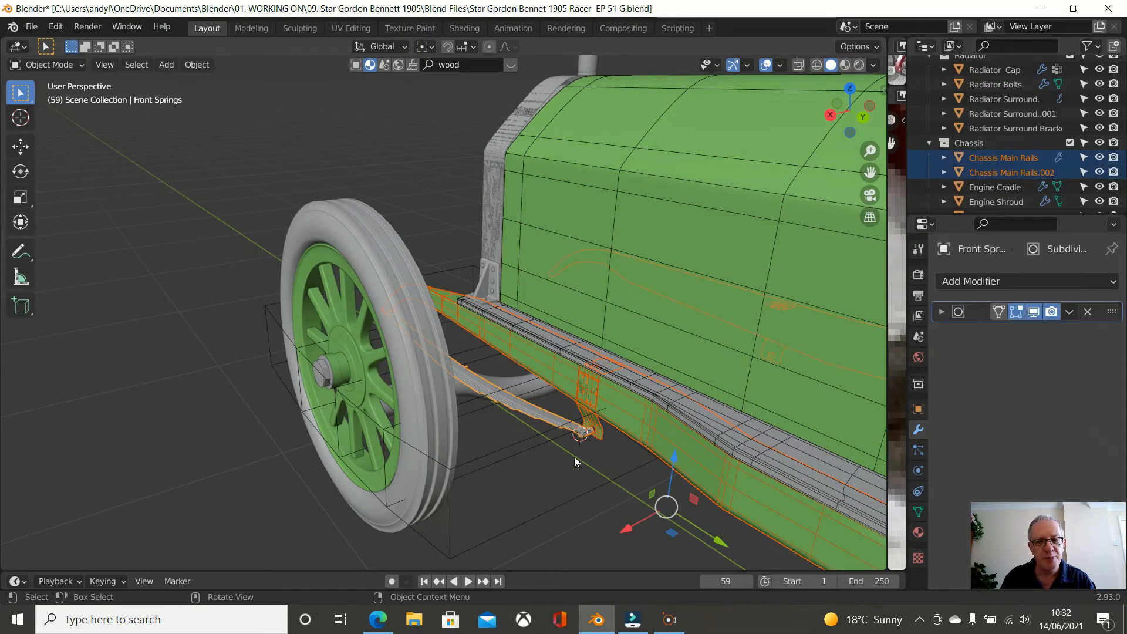
key(KP_Divide)
Step: Add a Solidify modifier to the bracket that joins the chassis rail to the leaf spring
middle_drag(593, 461, 677, 429)
key(KP_3)
scroll(676, 428, up, 5)
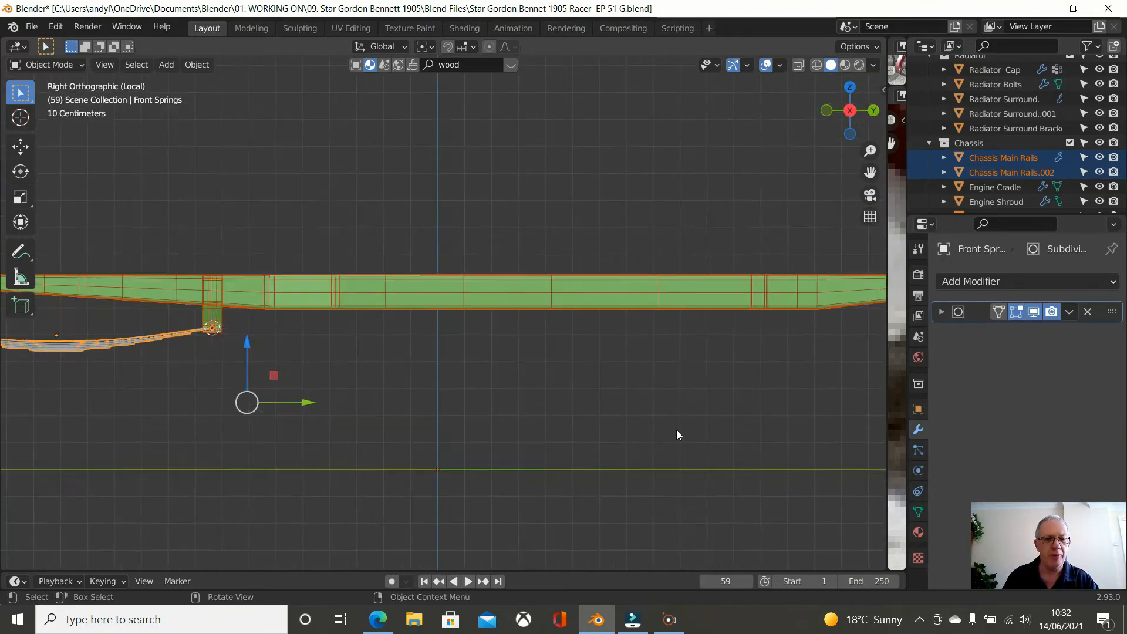
shift+middle_drag(492, 424, 747, 428)
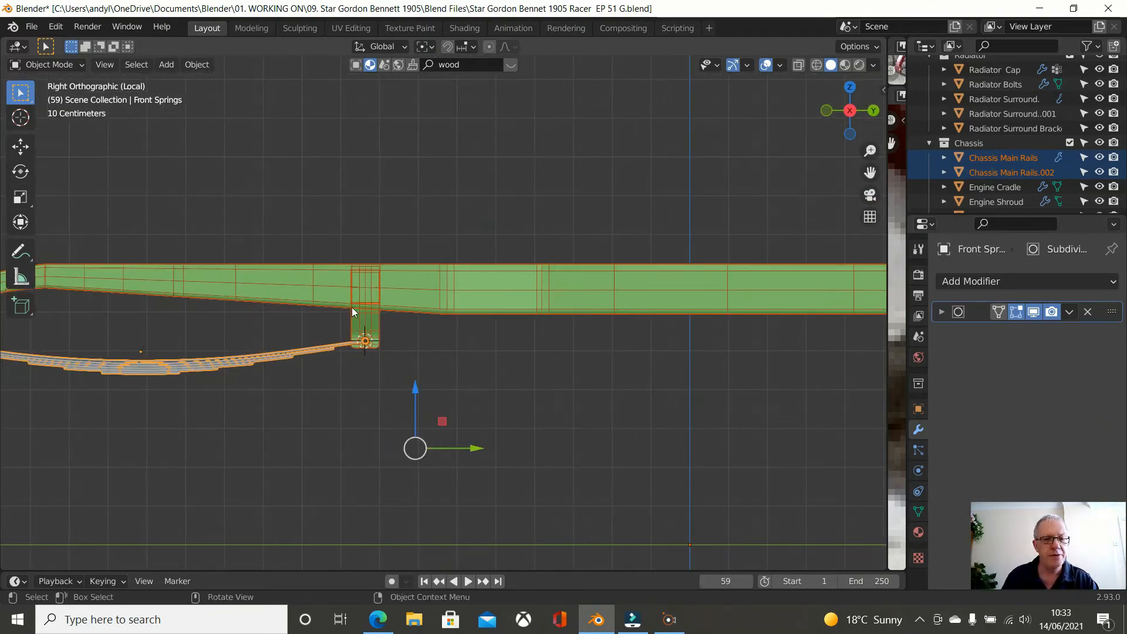
click(373, 314)
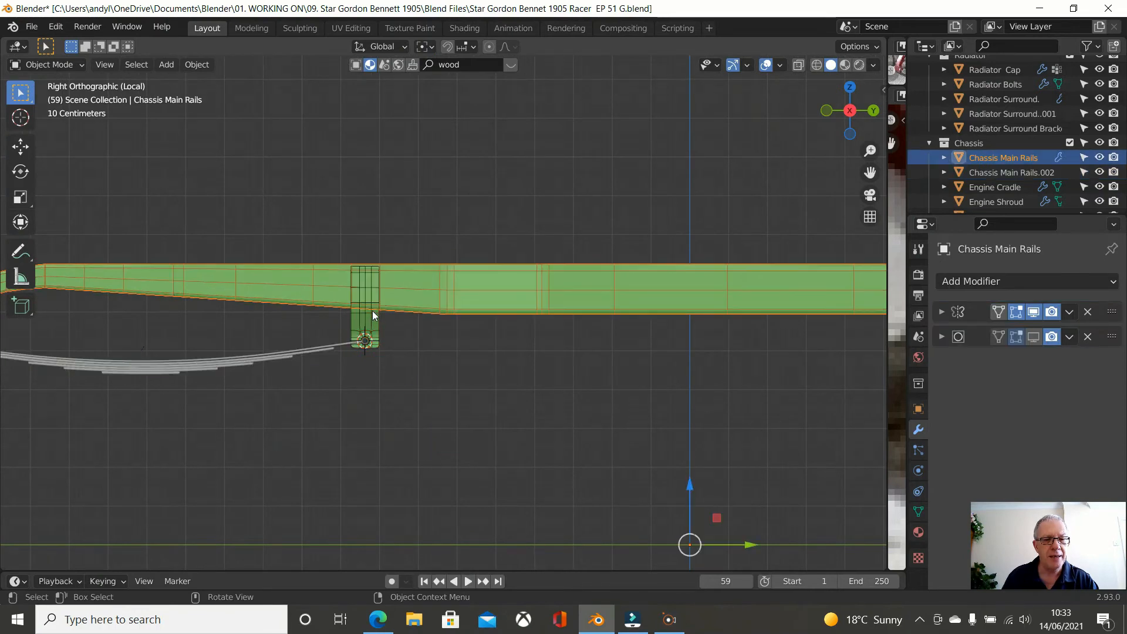
click(372, 315)
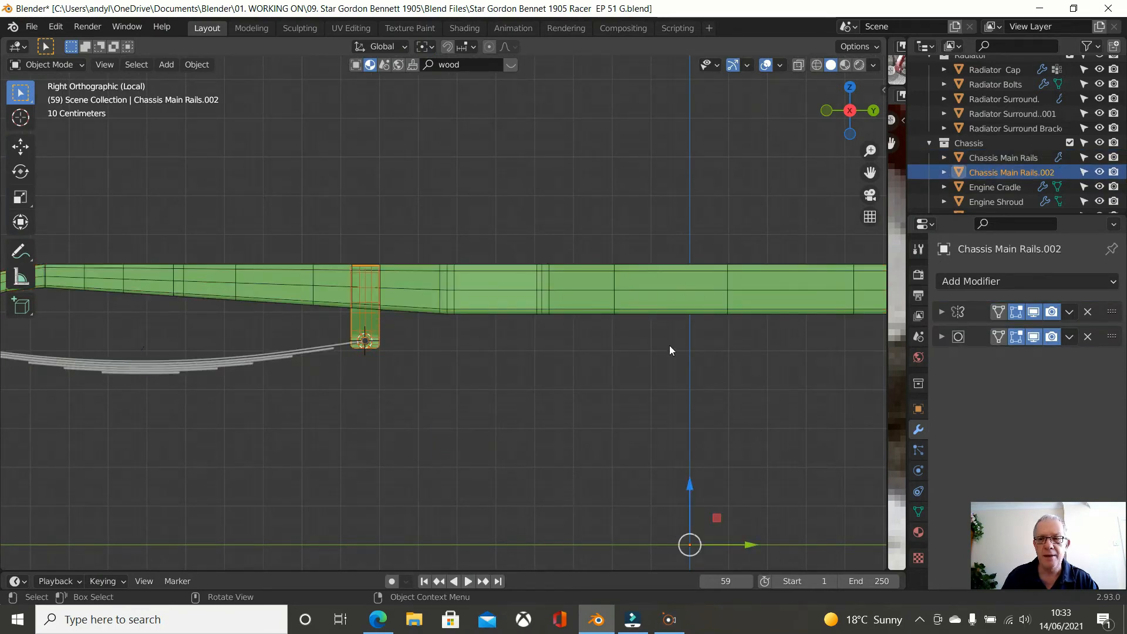
click(965, 283)
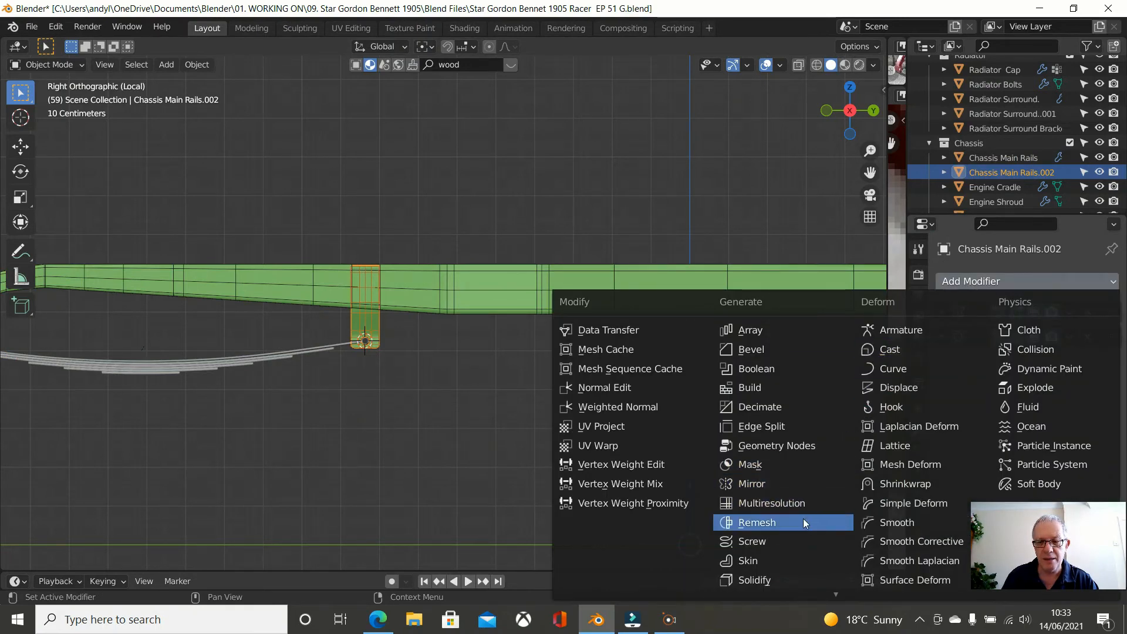
click(787, 580)
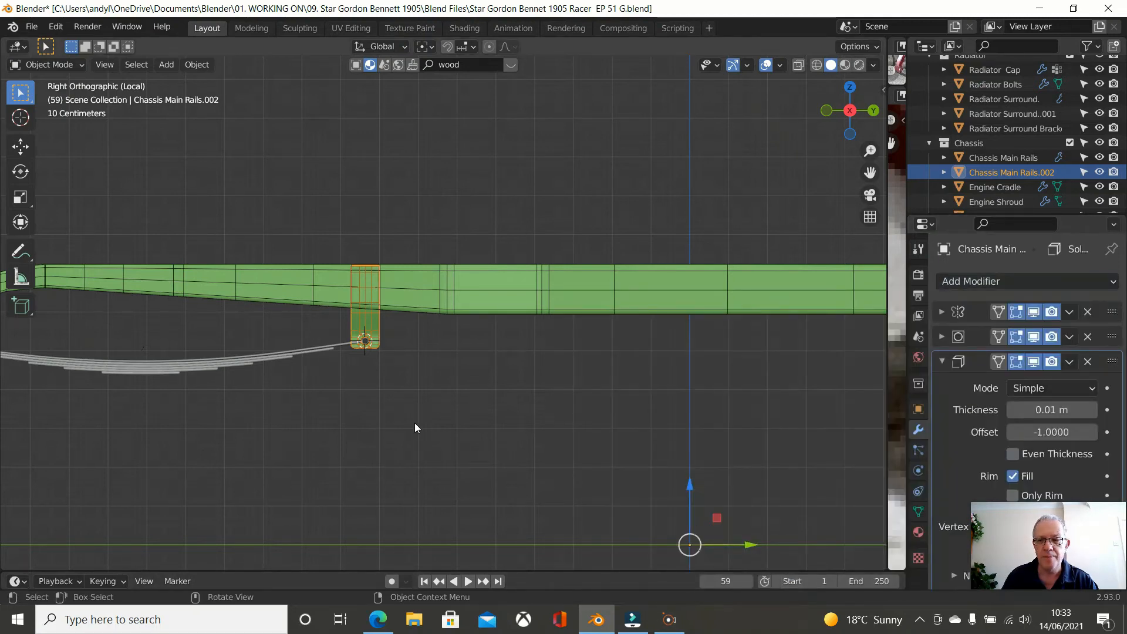
Step: Set the bracket's Solidify offset to 1 so its thickness builds on the opposite side
middle_drag(404, 407, 245, 406)
scroll(252, 336, up, 6)
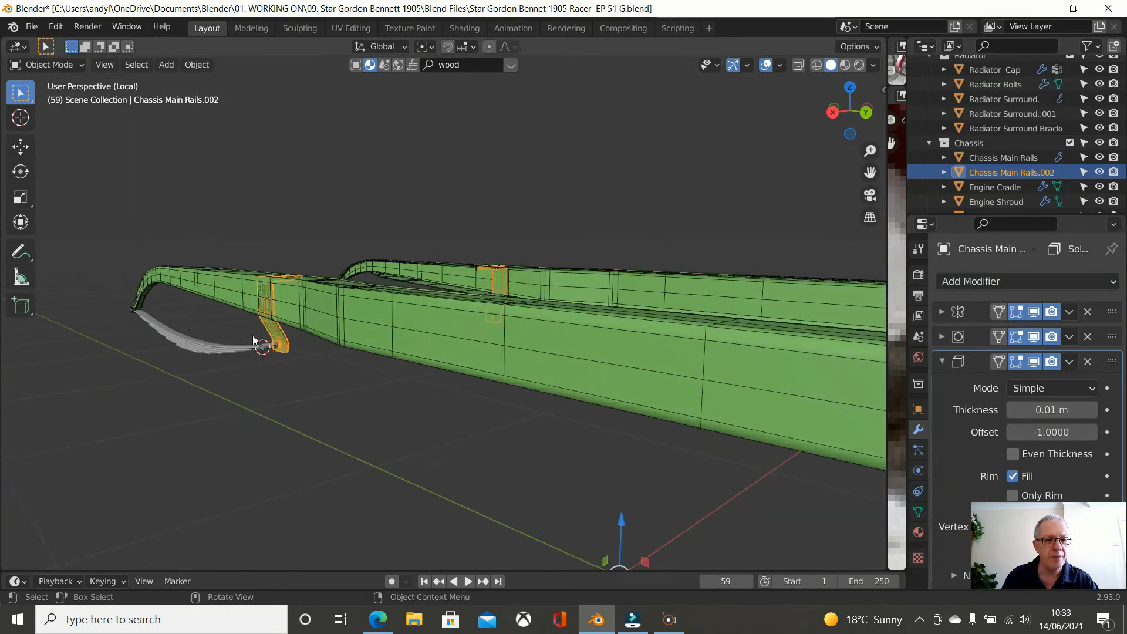
shift+middle_drag(194, 328, 283, 331)
scroll(283, 331, up, 2)
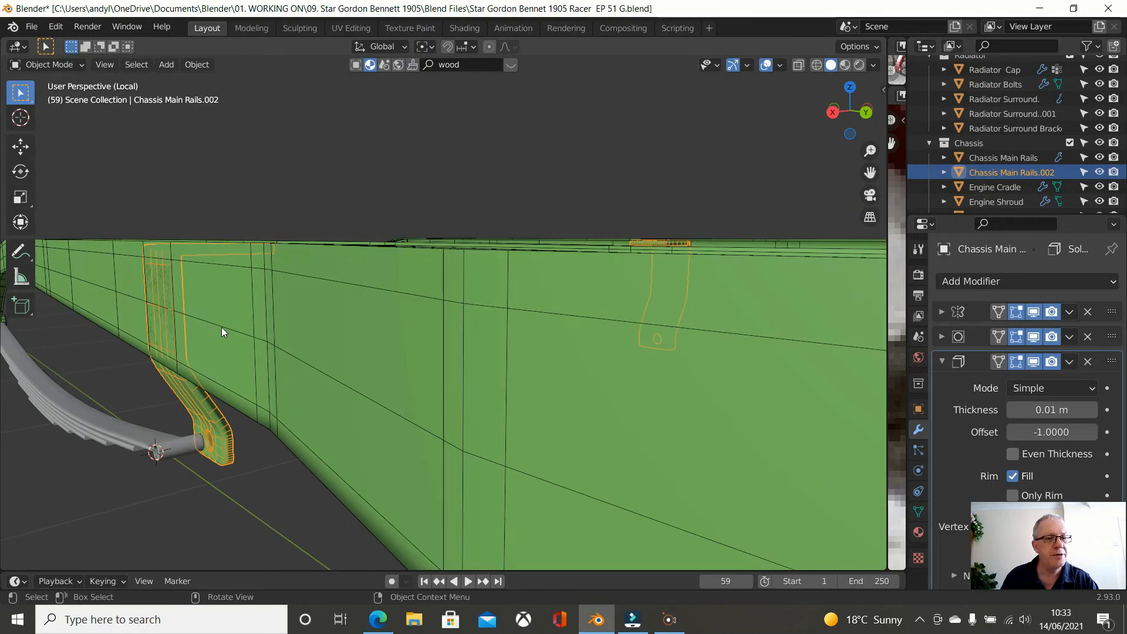
middle_drag(211, 336, 224, 317)
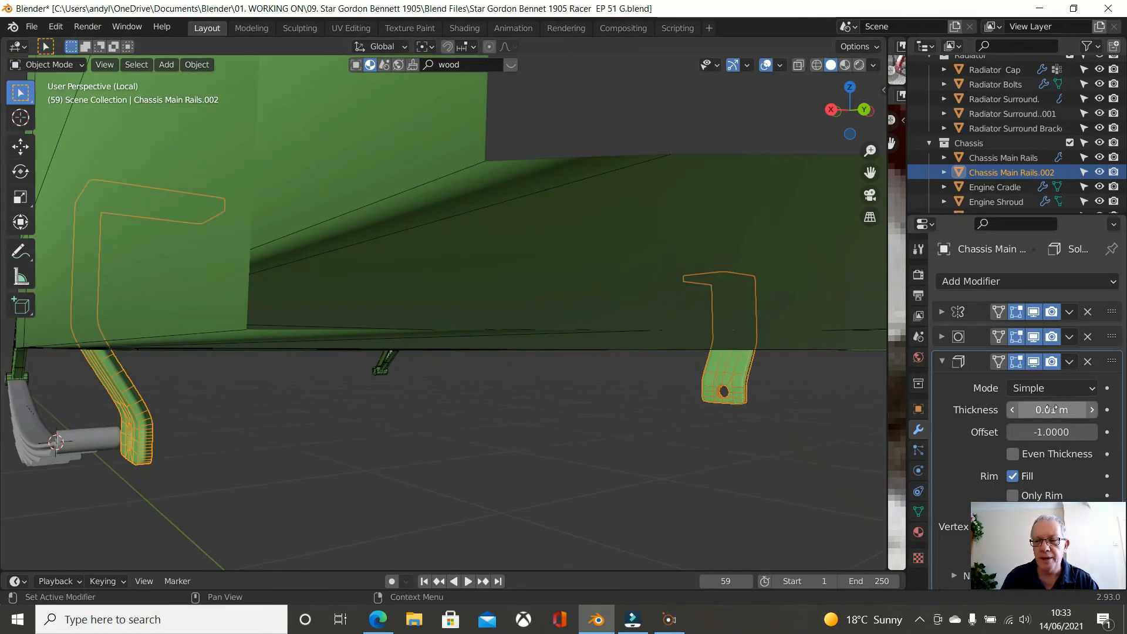
click(1031, 433)
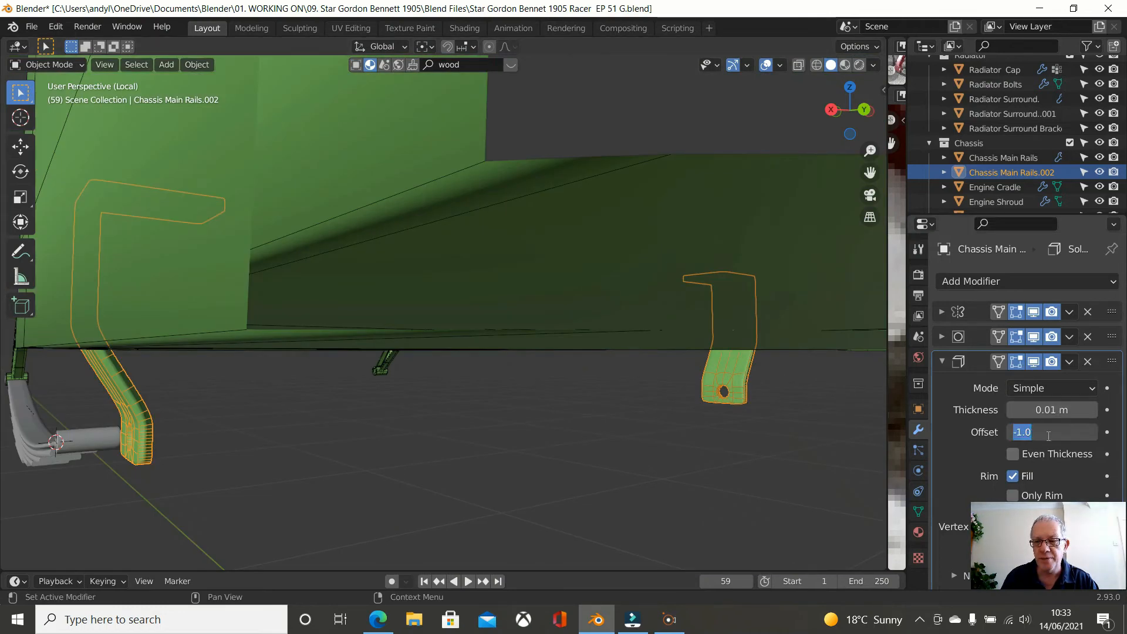
text(1)
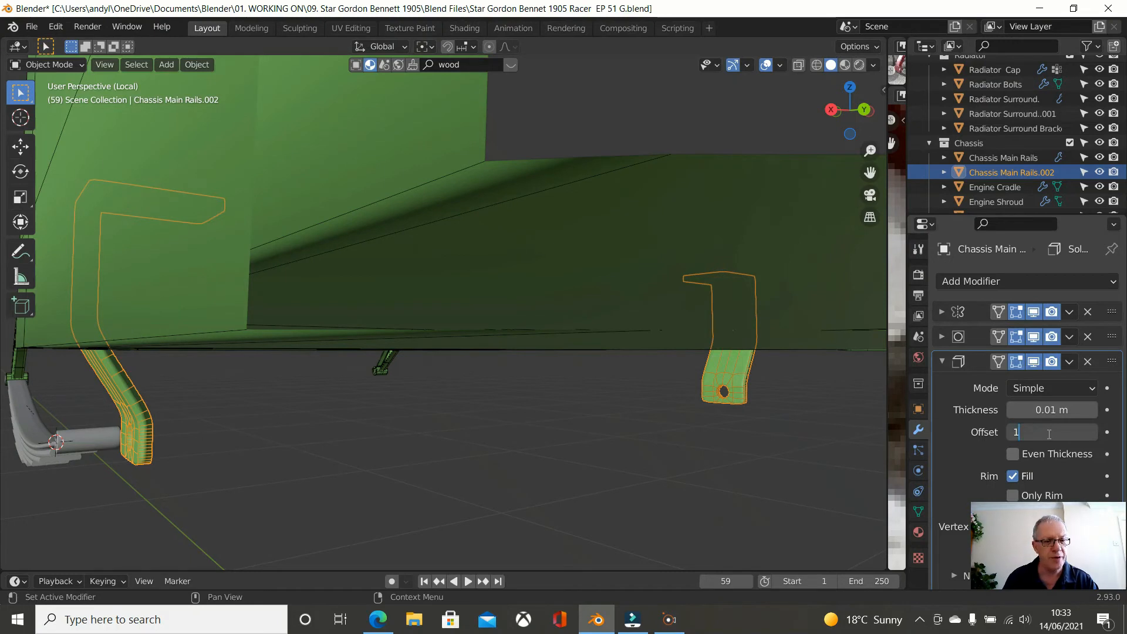
key(Return)
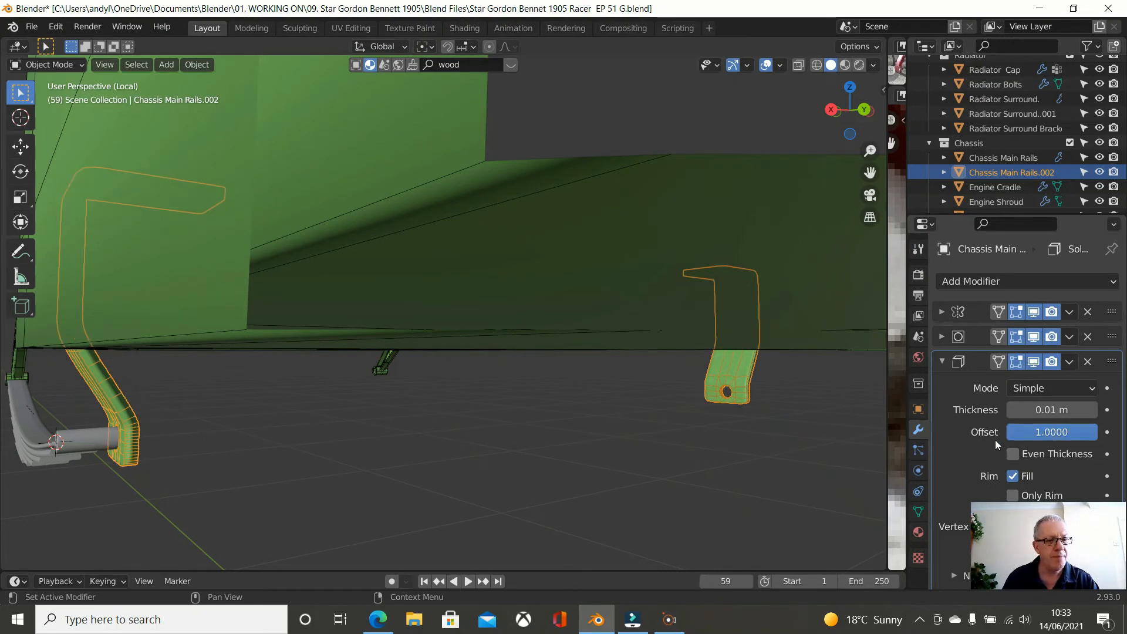
Step: Set the bracket's Solidify thickness to 0.005 m
scroll(995, 439, down, 1)
click(1034, 390)
text(.)
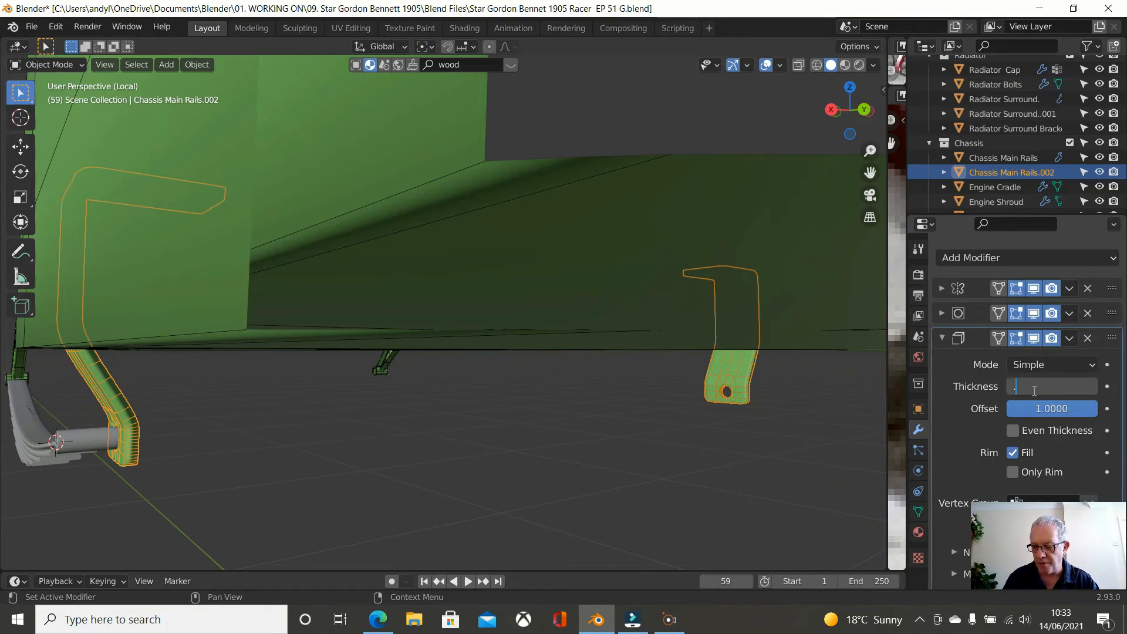
text(005)
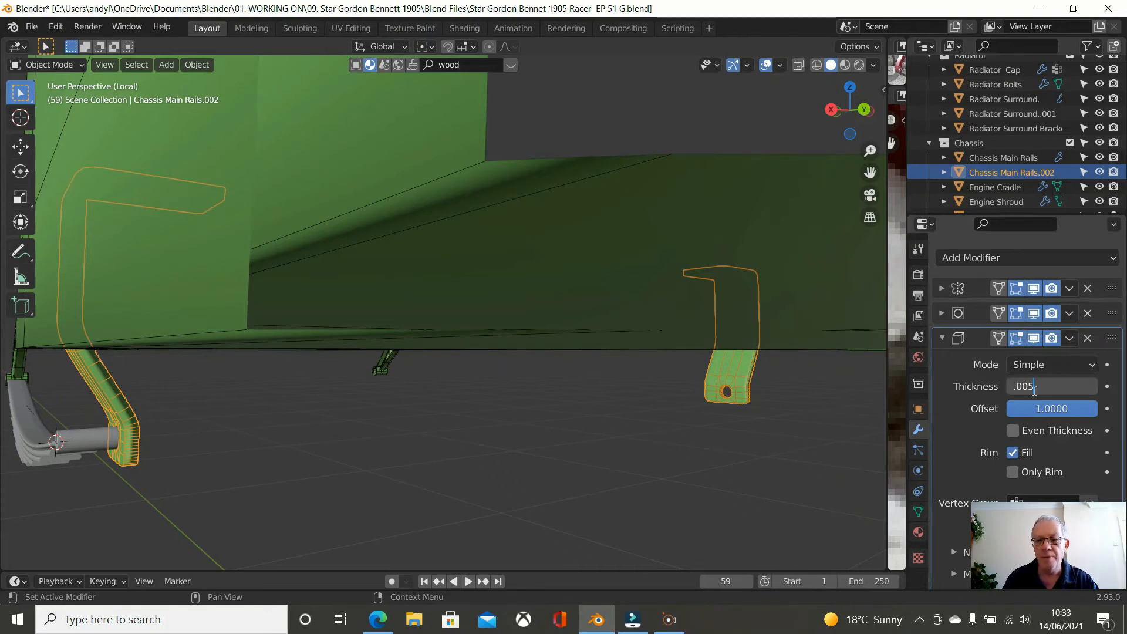
key(Return)
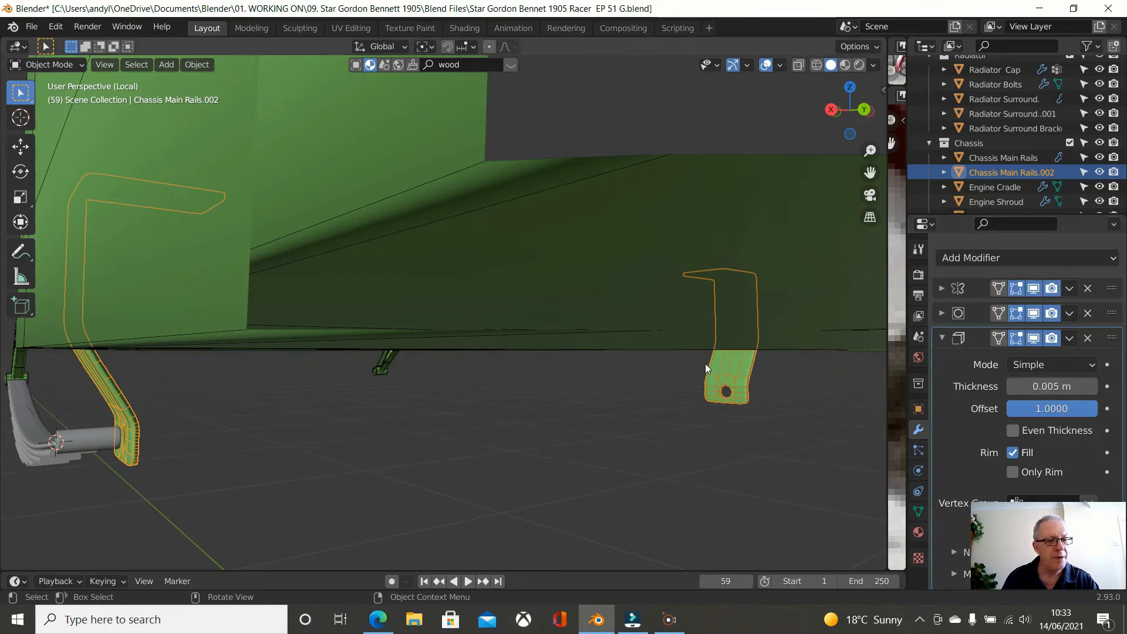
middle_drag(319, 384, 378, 374)
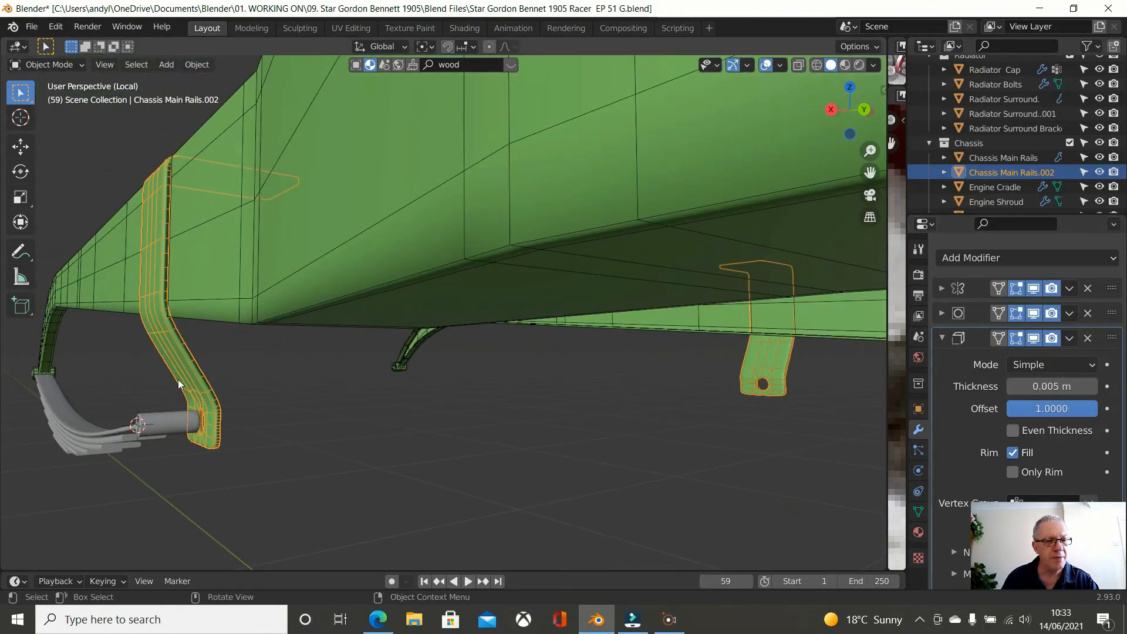
scroll(178, 379, up, 3)
middle_drag(178, 379, 269, 369)
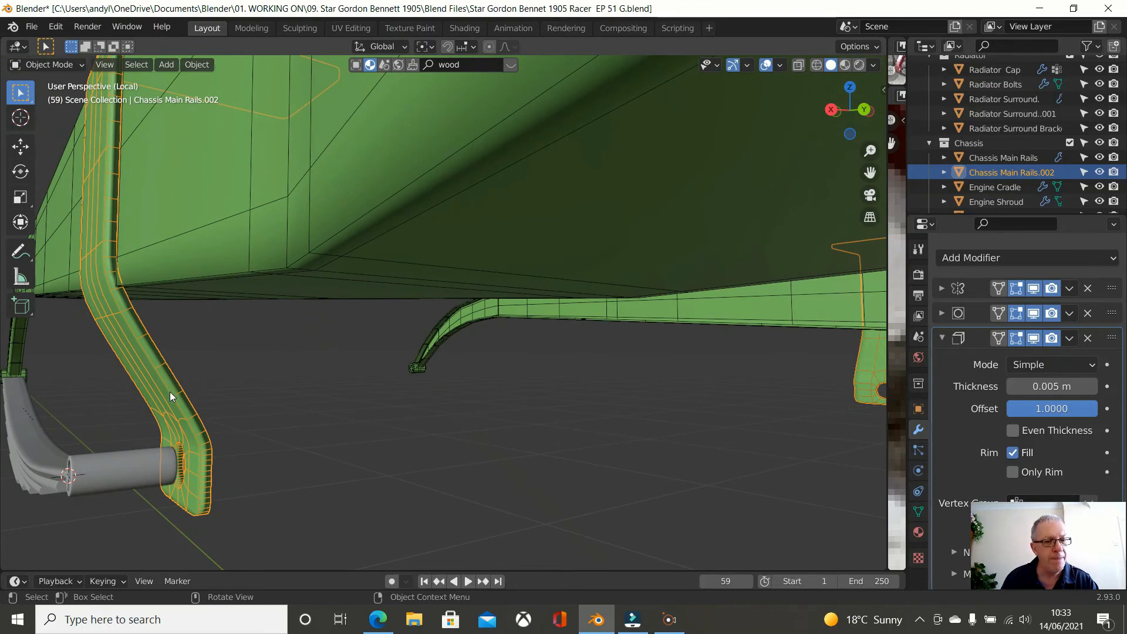
key(Tab)
middle_drag(170, 393, 299, 400)
scroll(364, 309, up, 3)
scroll(364, 309, up, 2)
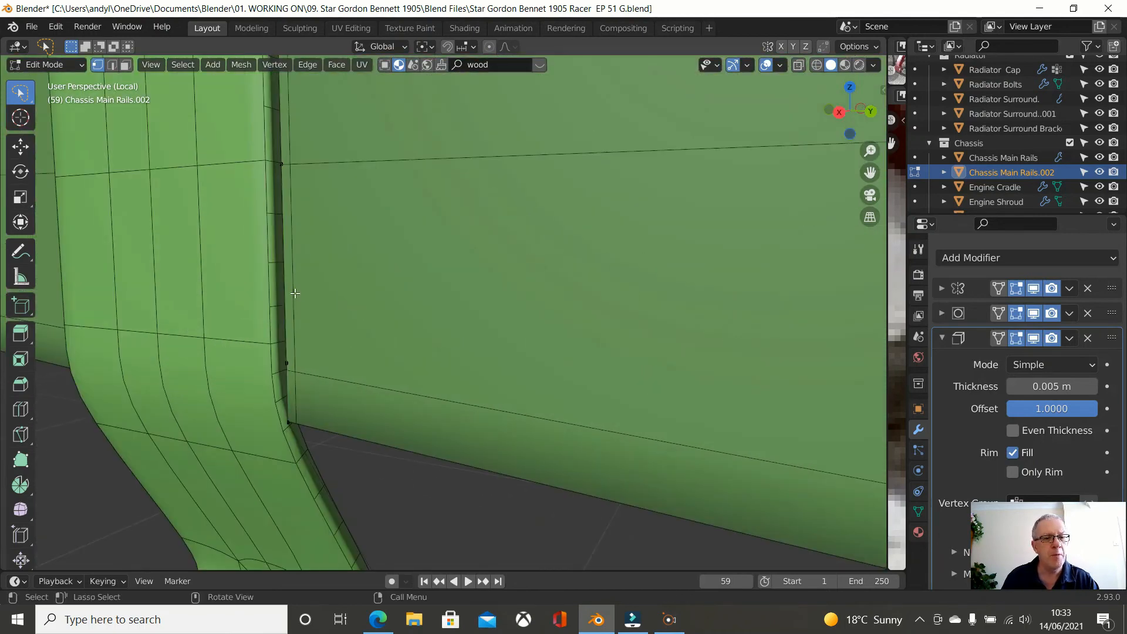
middle_drag(294, 301, 291, 322)
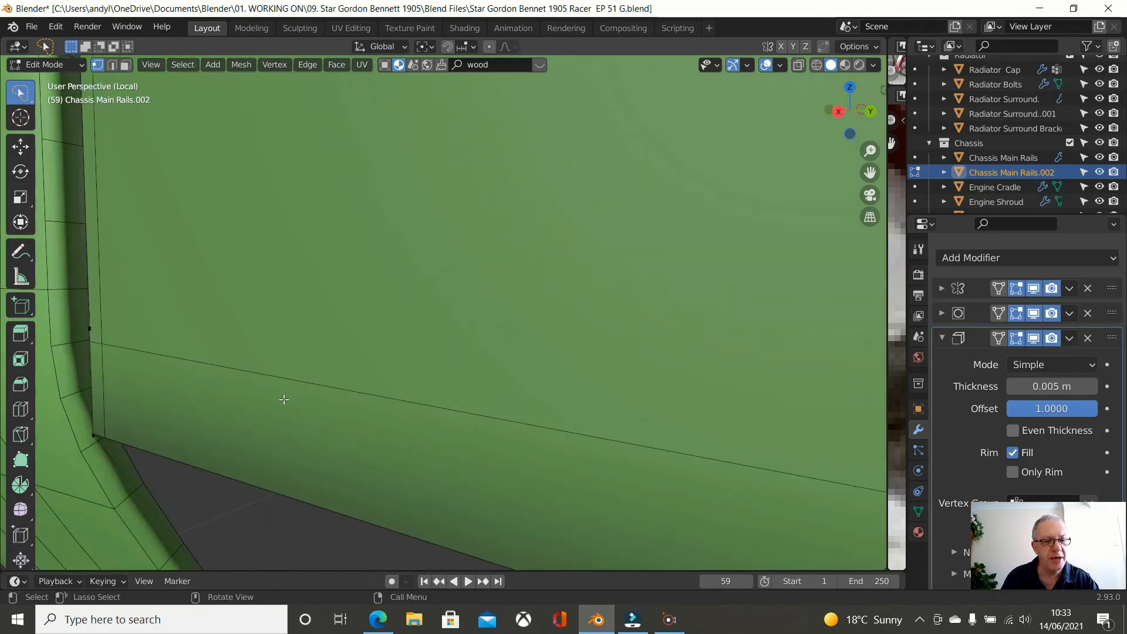
scroll(284, 399, down, 2)
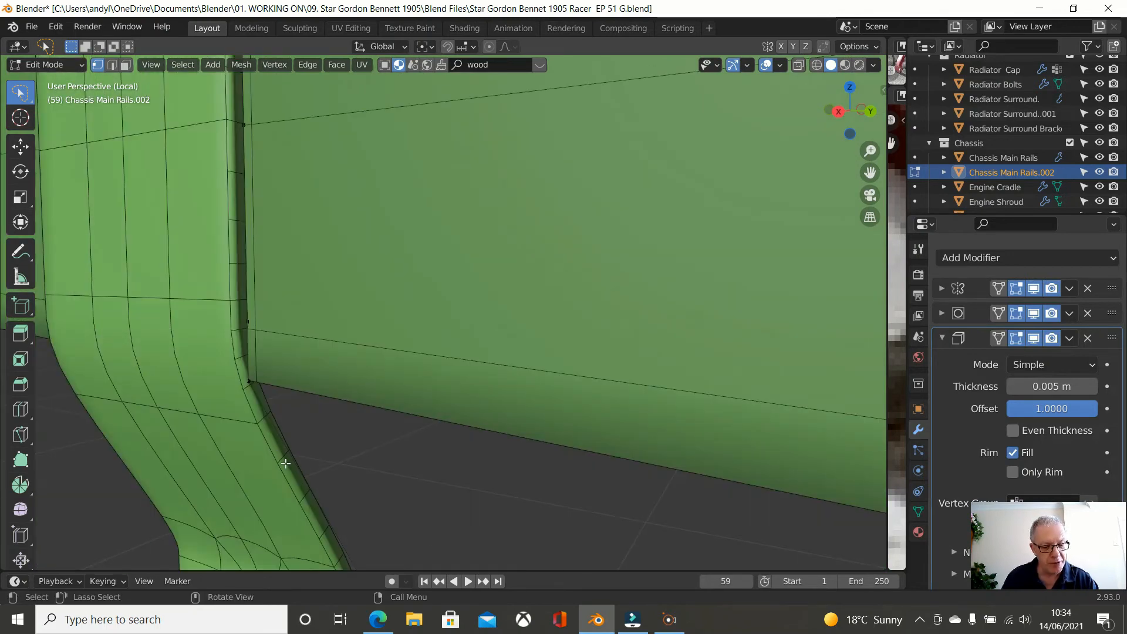
key(ctrl+r)
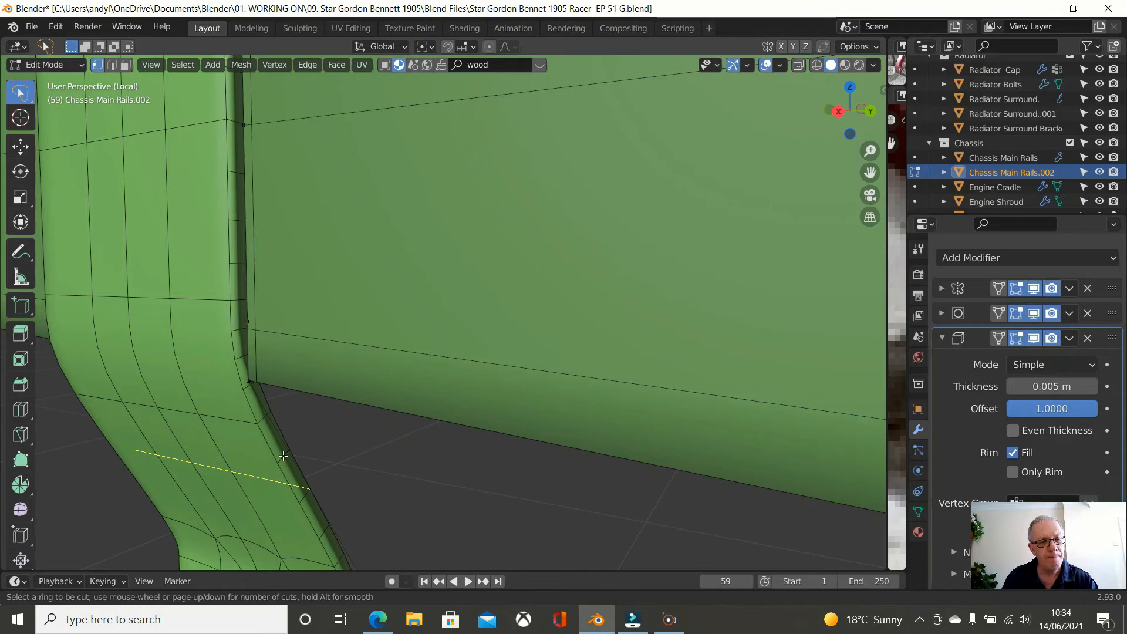
key(Escape)
scroll(380, 456, down, 2)
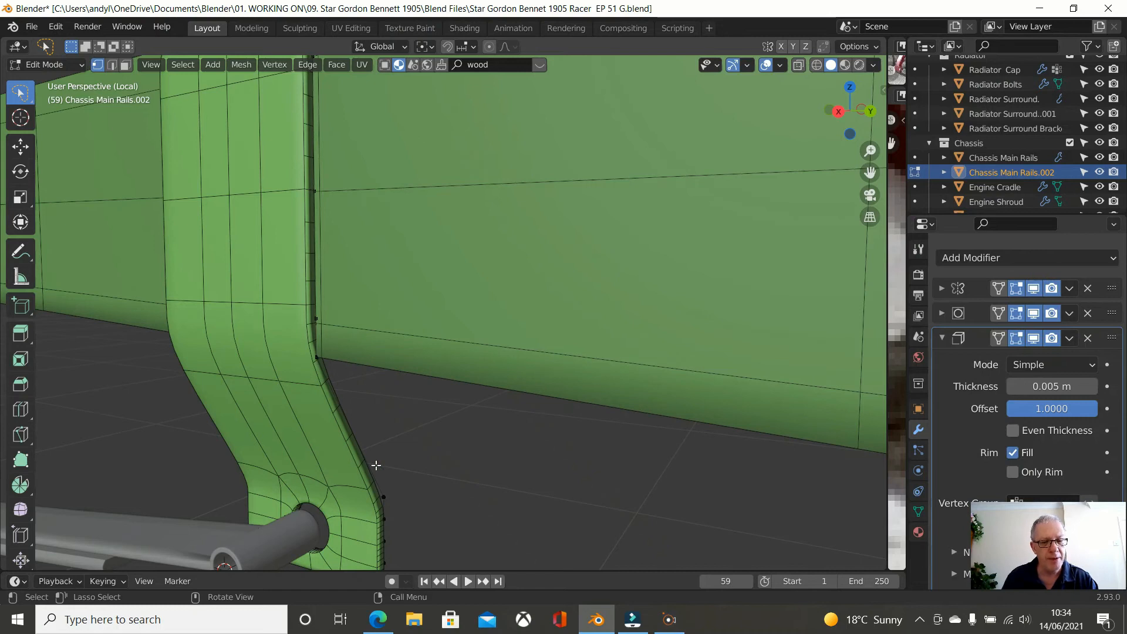
Step: Return to Object Mode and apply the bracket's Solidify modifier
key(Tab)
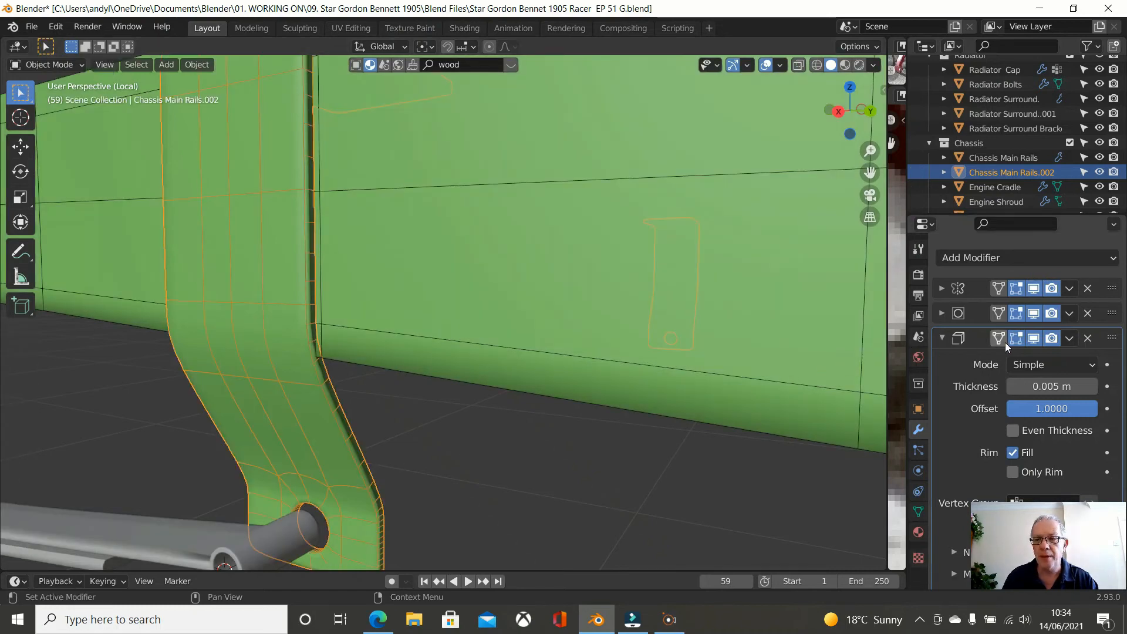
click(1067, 339)
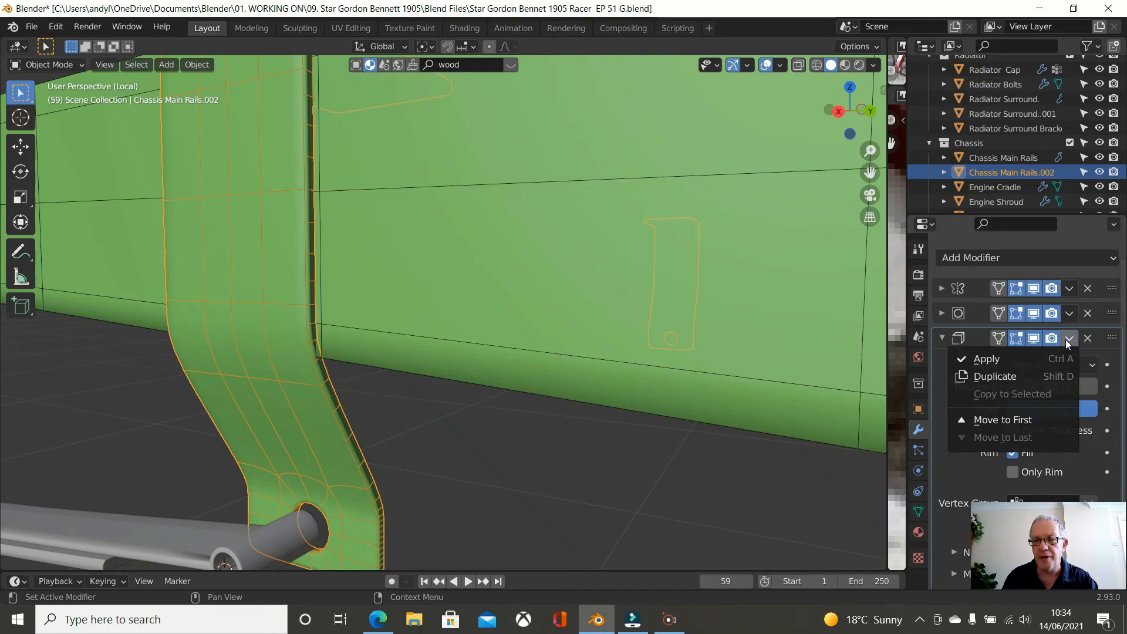
click(1017, 361)
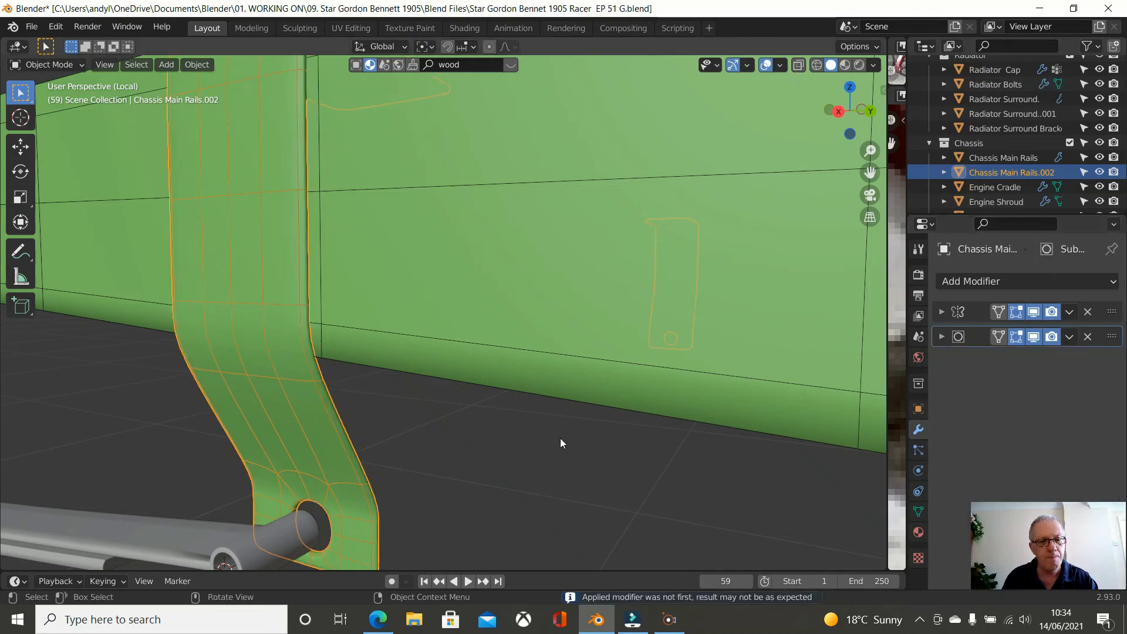
Step: In Edit Mode, add two evenly spaced loop cuts through the bracket's thickness, running around its outer edge
key(Tab)
scroll(368, 466, up, 3)
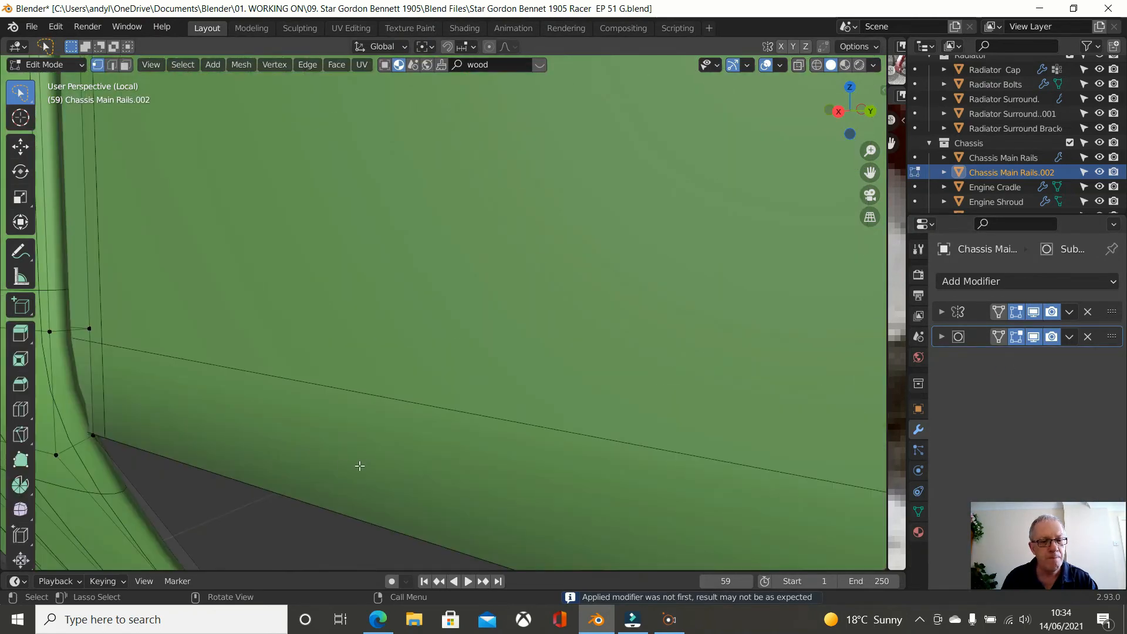
scroll(357, 466, down, 2)
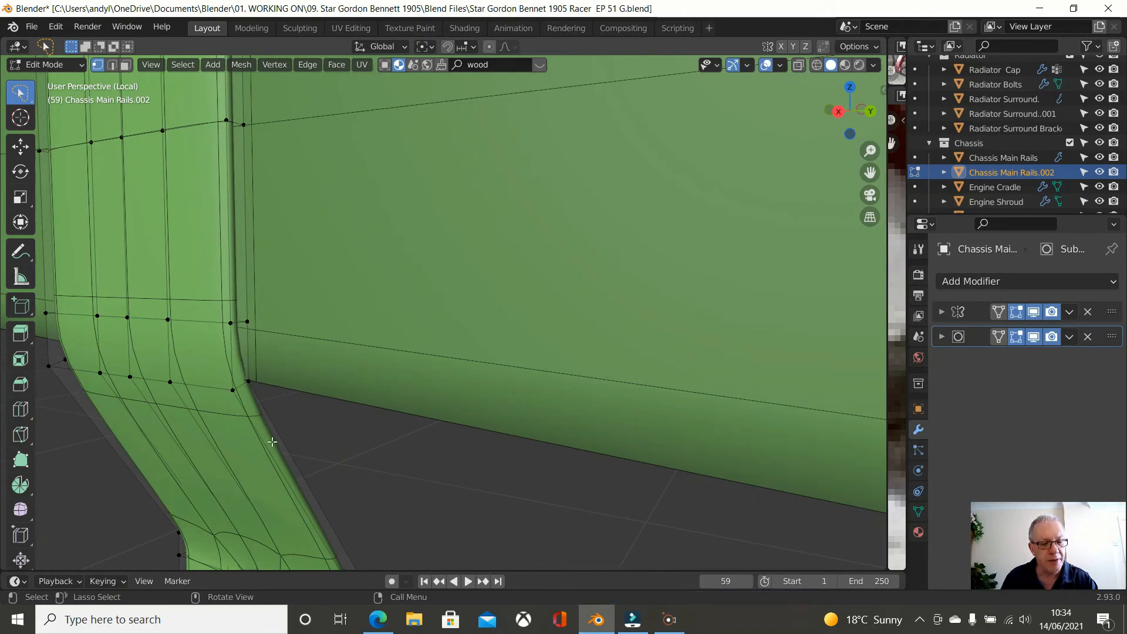
key(ctrl+r)
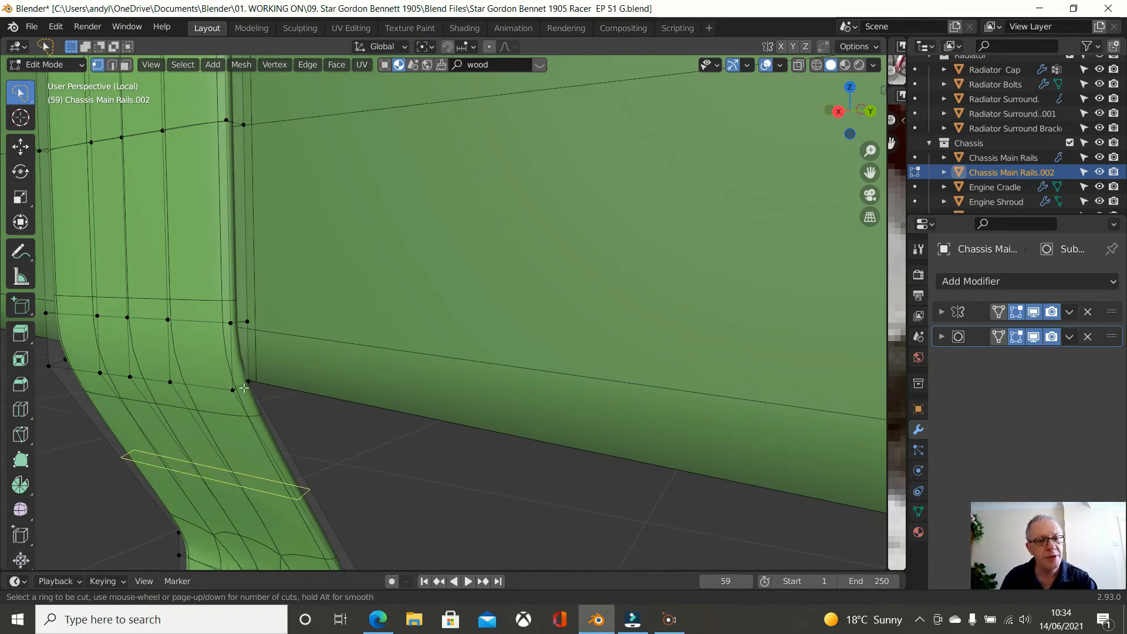
scroll(242, 385, up, 1)
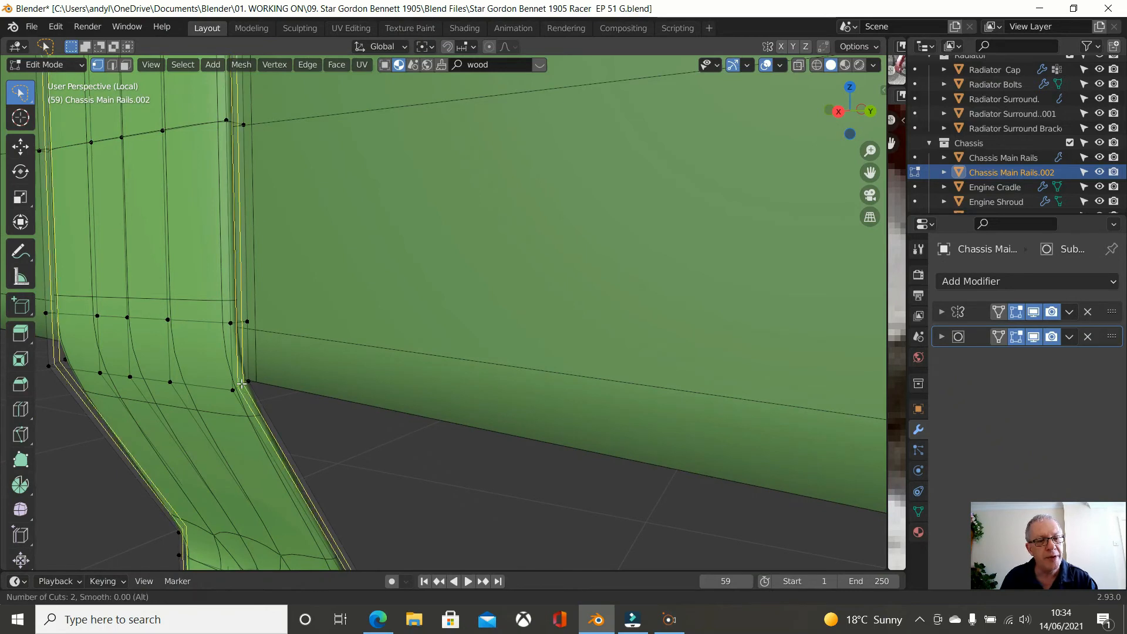
click(241, 386)
right_click(241, 385)
scroll(244, 385, down, 2)
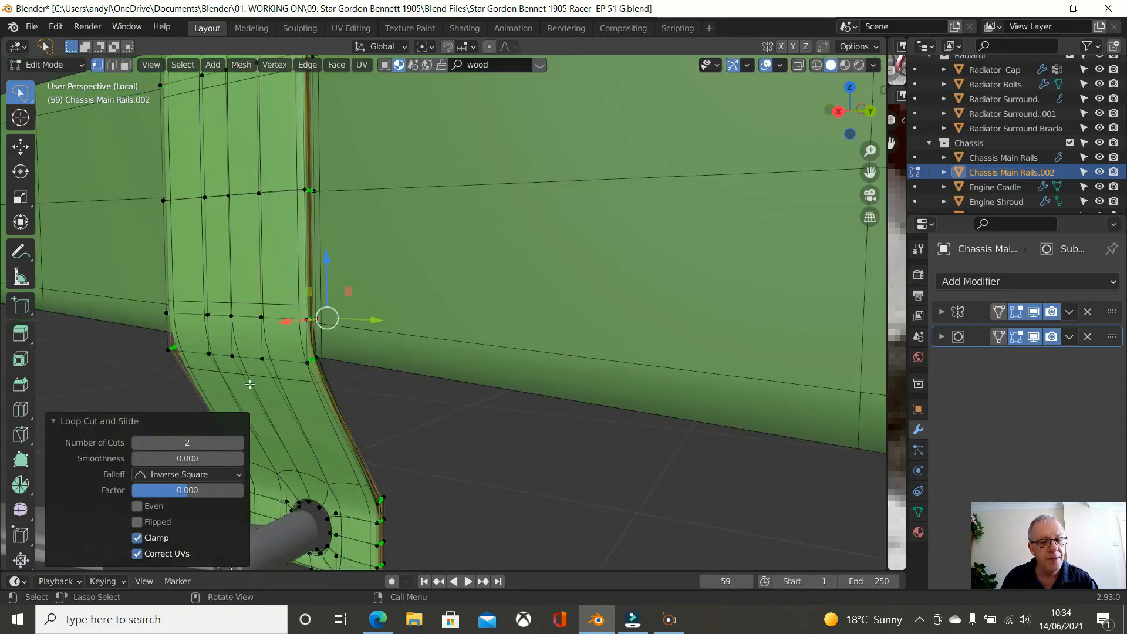
Step: Add one loop cut down the bracket and slide it close to one long side edge, at a factor of -0.851
middle_drag(310, 367, 344, 352)
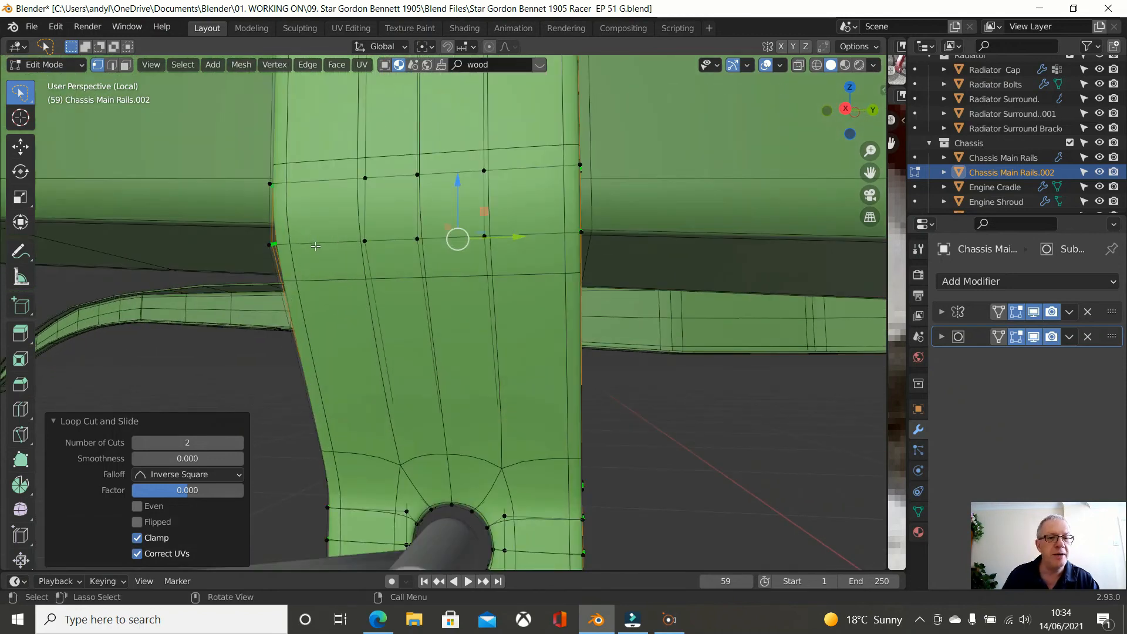
scroll(315, 246, up, 4)
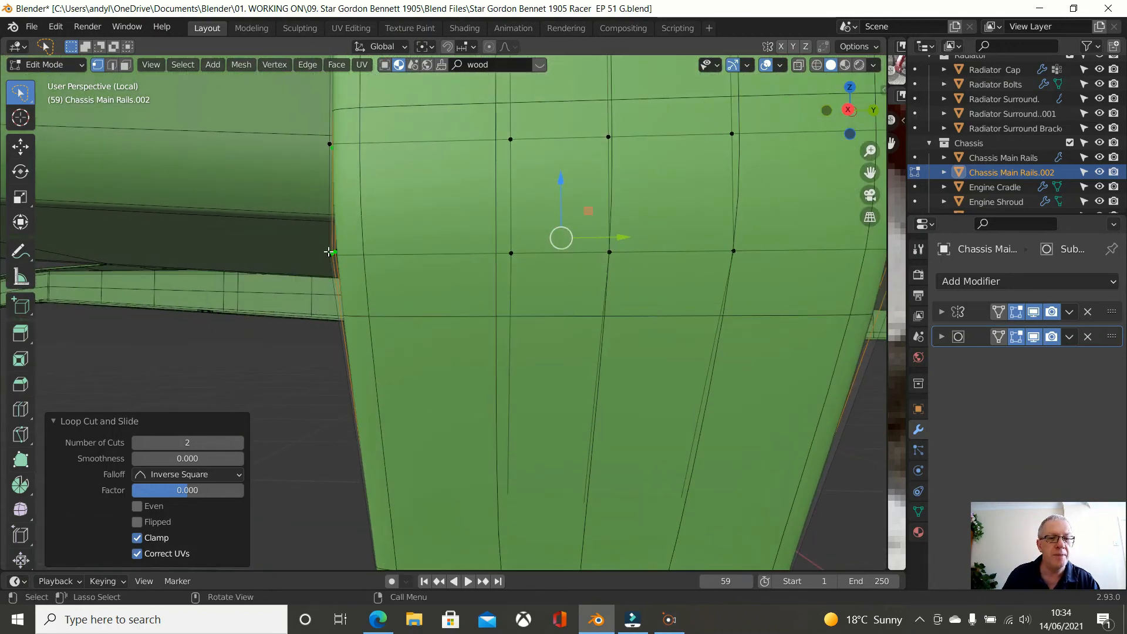
key(ctrl+r)
click(375, 254)
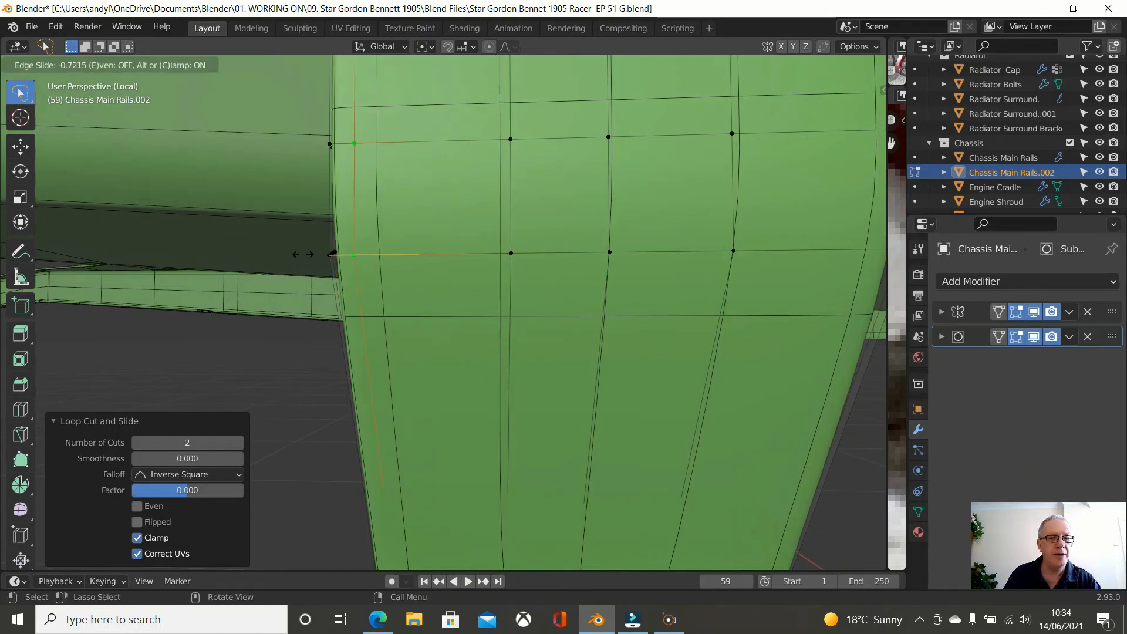
click(292, 261)
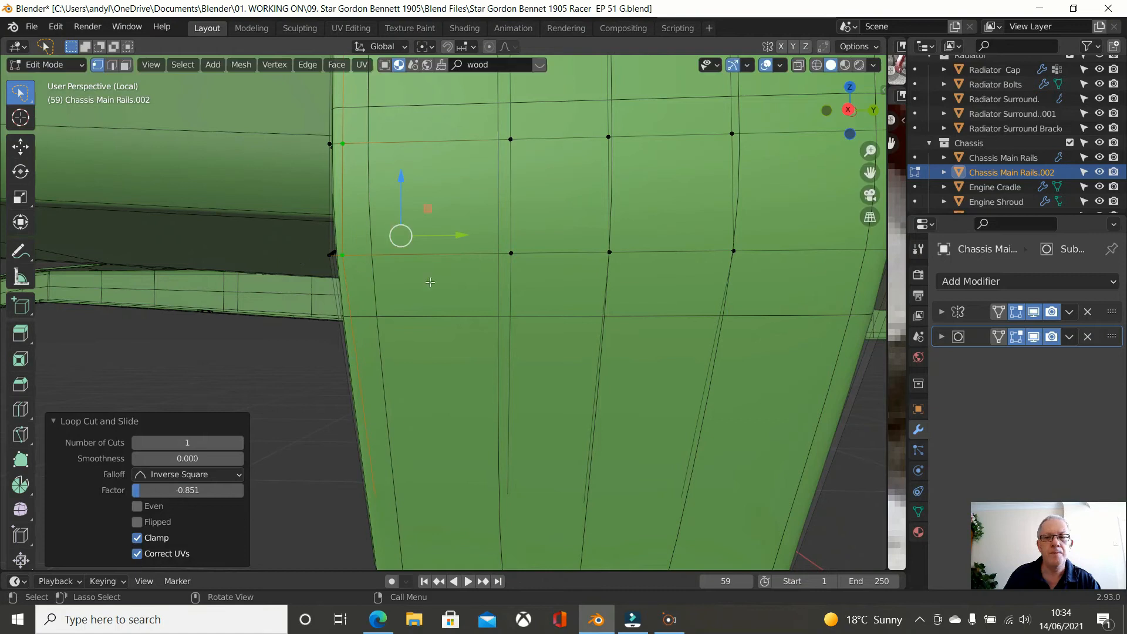
Step: Add one loop cut close to the bracket's opposite long side edge, at a factor of -0.923
scroll(638, 318, down, 2)
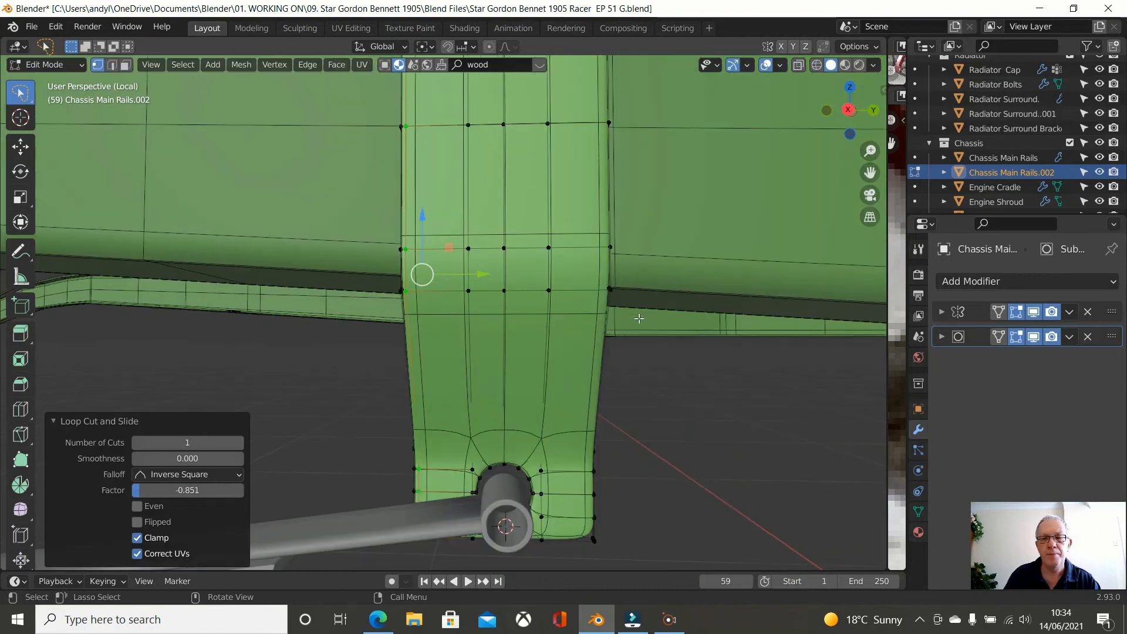
key(ctrl+r)
click(573, 299)
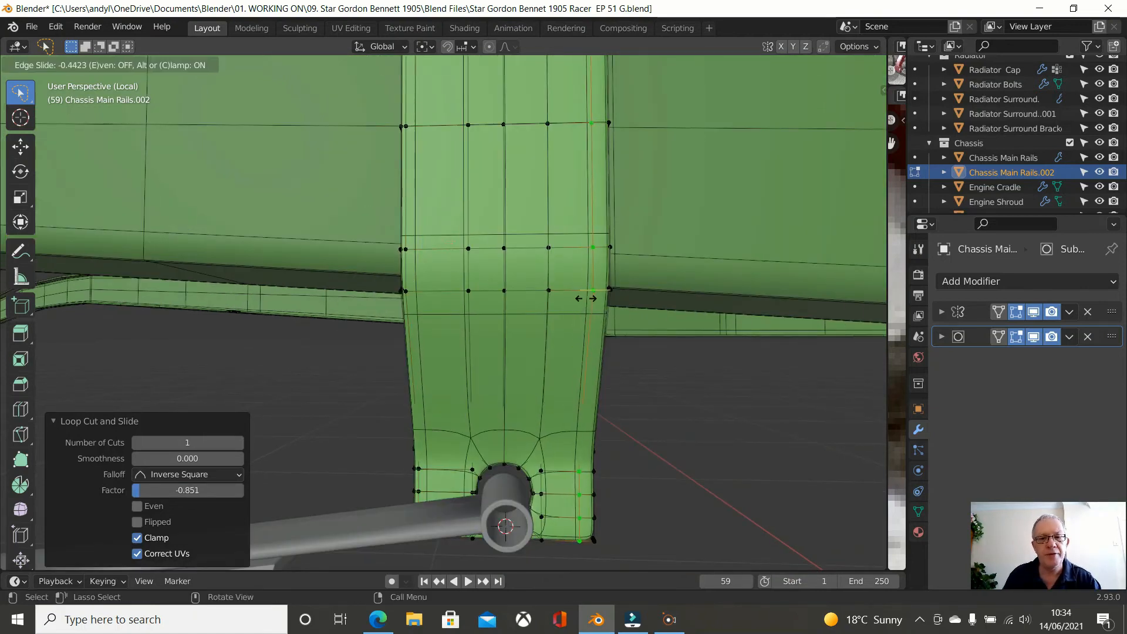
click(598, 300)
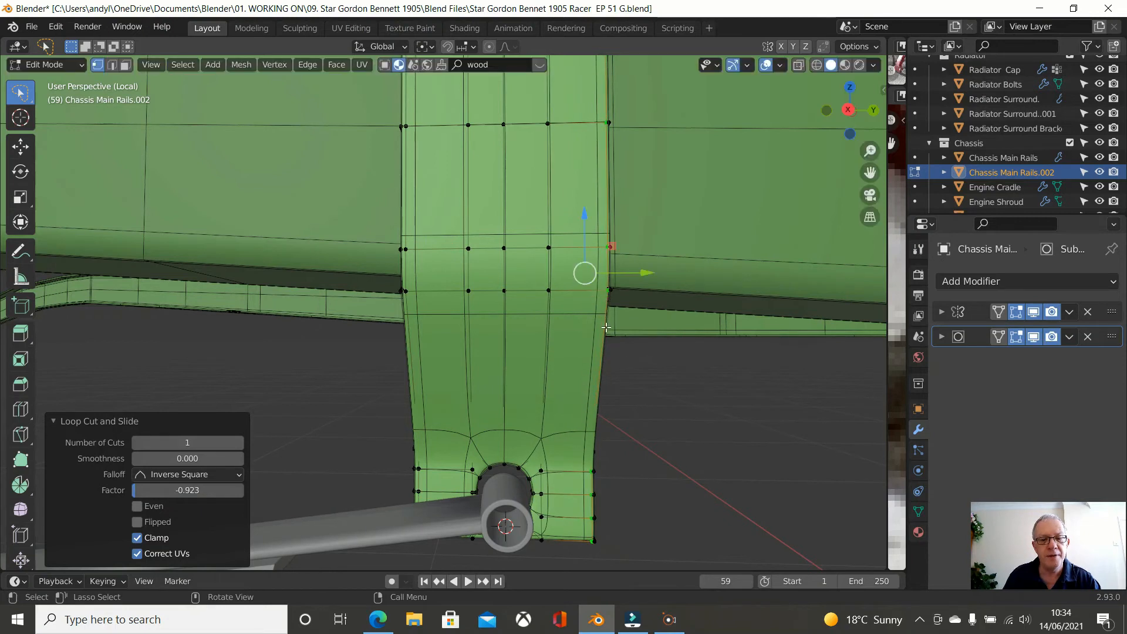
scroll(606, 327, down, 2)
scroll(547, 394, up, 2)
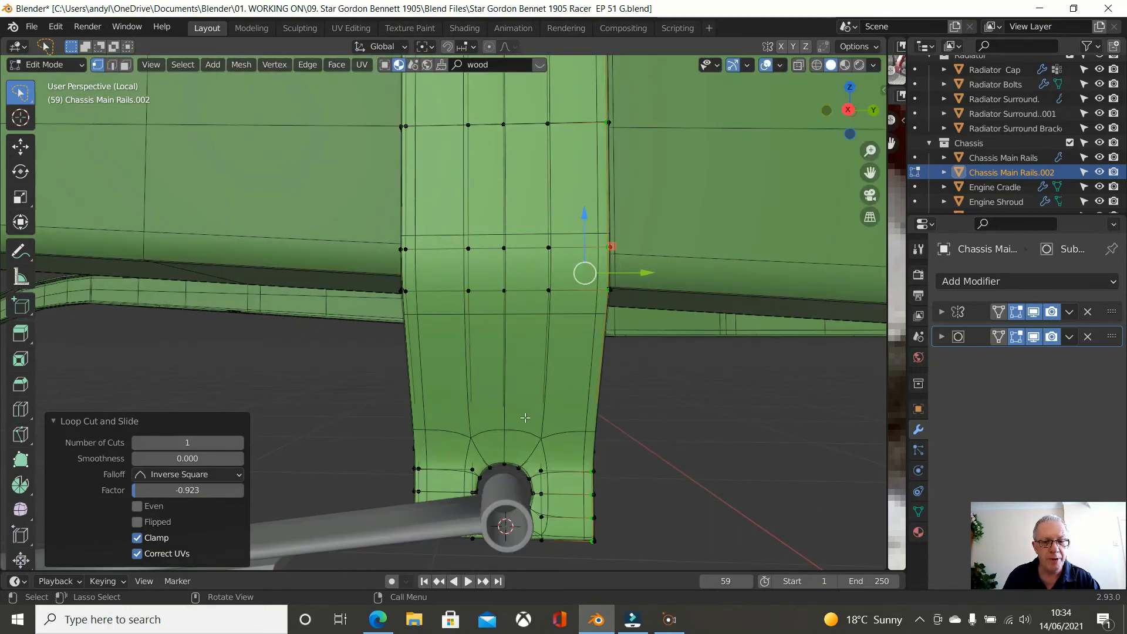
Step: Add two evenly spaced loop cuts around the inner wall of the bracket's hole, leaving the slide factor at 0
scroll(523, 413, up, 2)
middle_drag(518, 403, 516, 392)
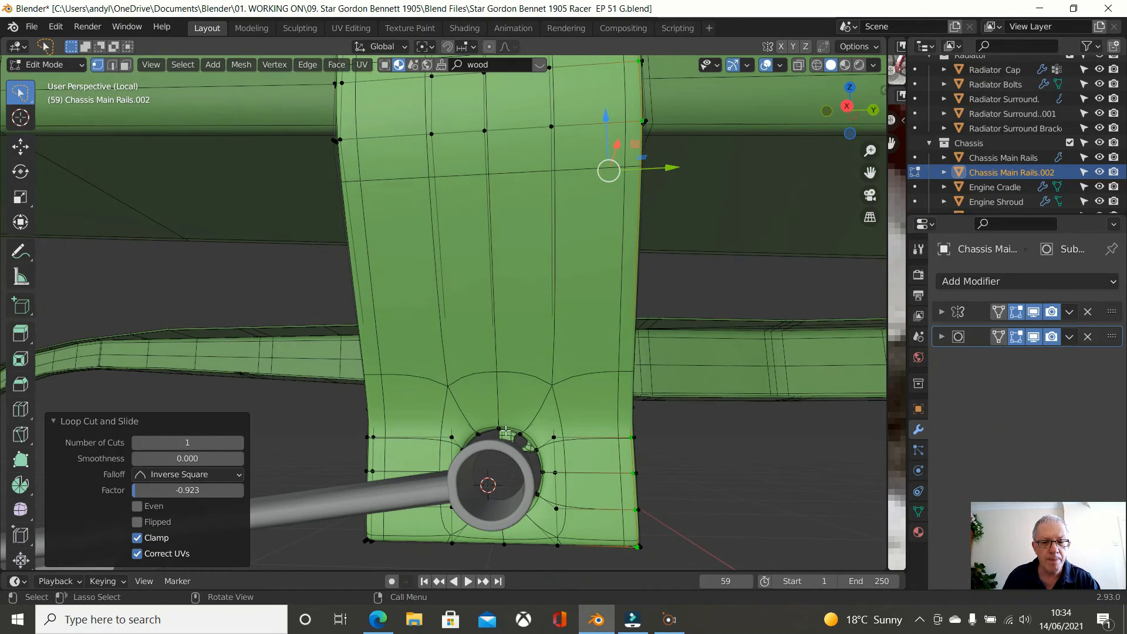
scroll(505, 431, up, 3)
scroll(496, 452, up, 2)
middle_drag(496, 452, 519, 462)
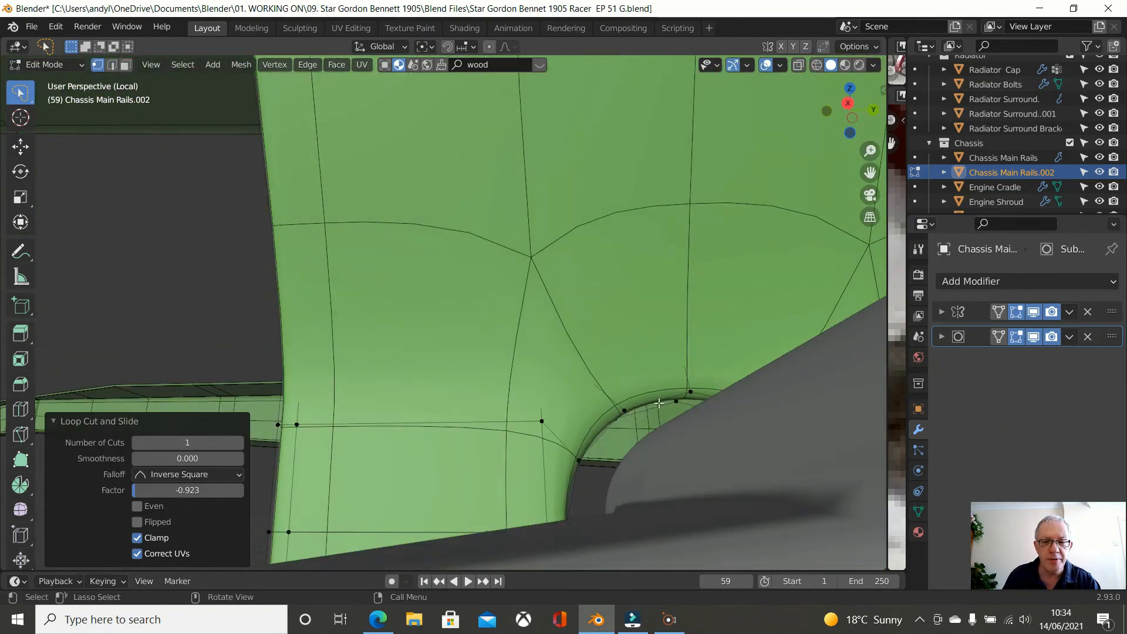
scroll(670, 399, up, 3)
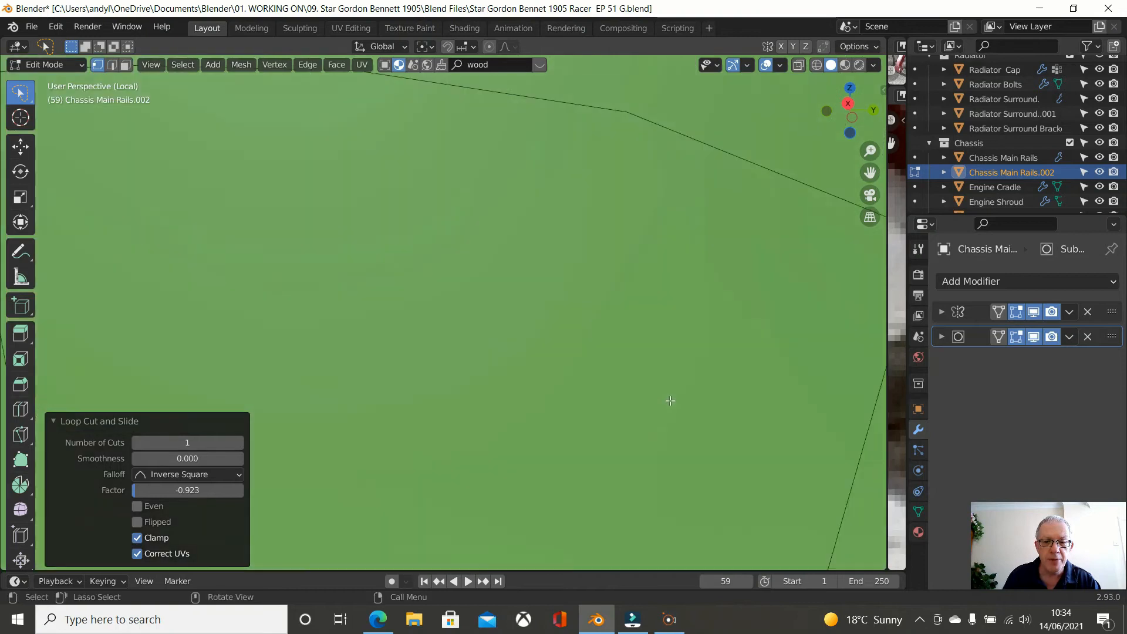
scroll(672, 395, down, 7)
scroll(670, 401, up, 4)
scroll(668, 404, down, 4)
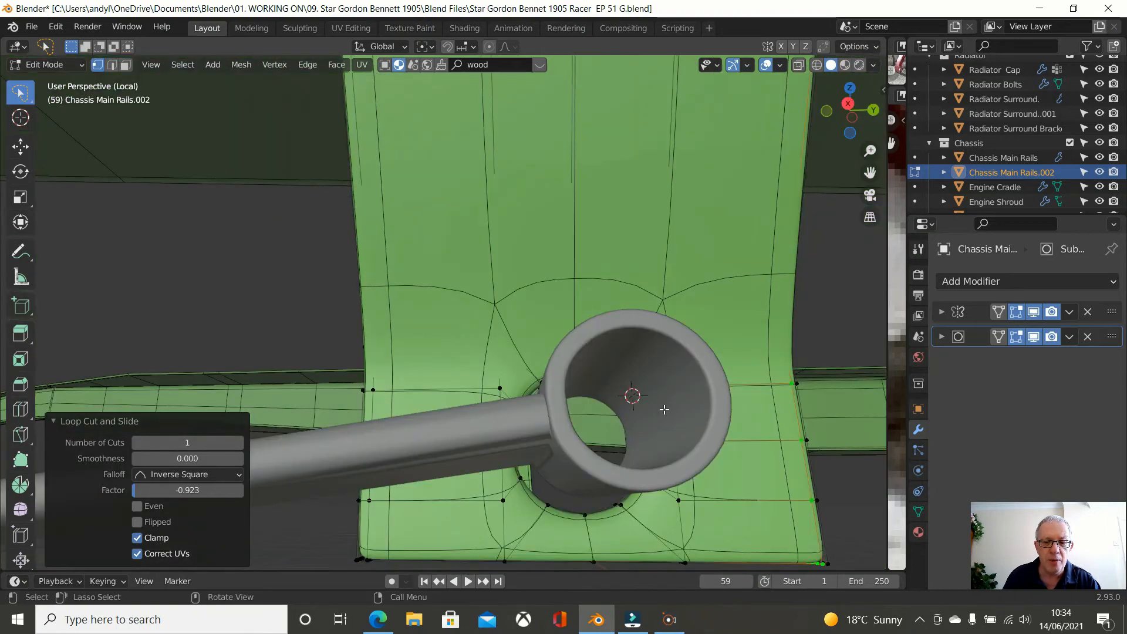
middle_drag(658, 469, 582, 416)
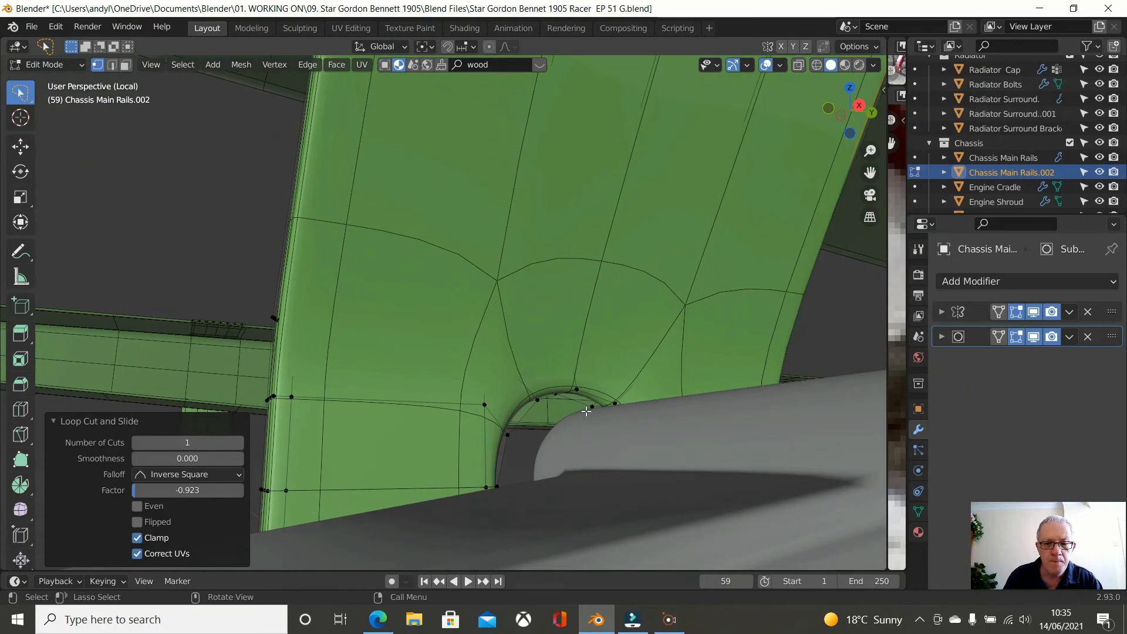
scroll(586, 411, up, 5)
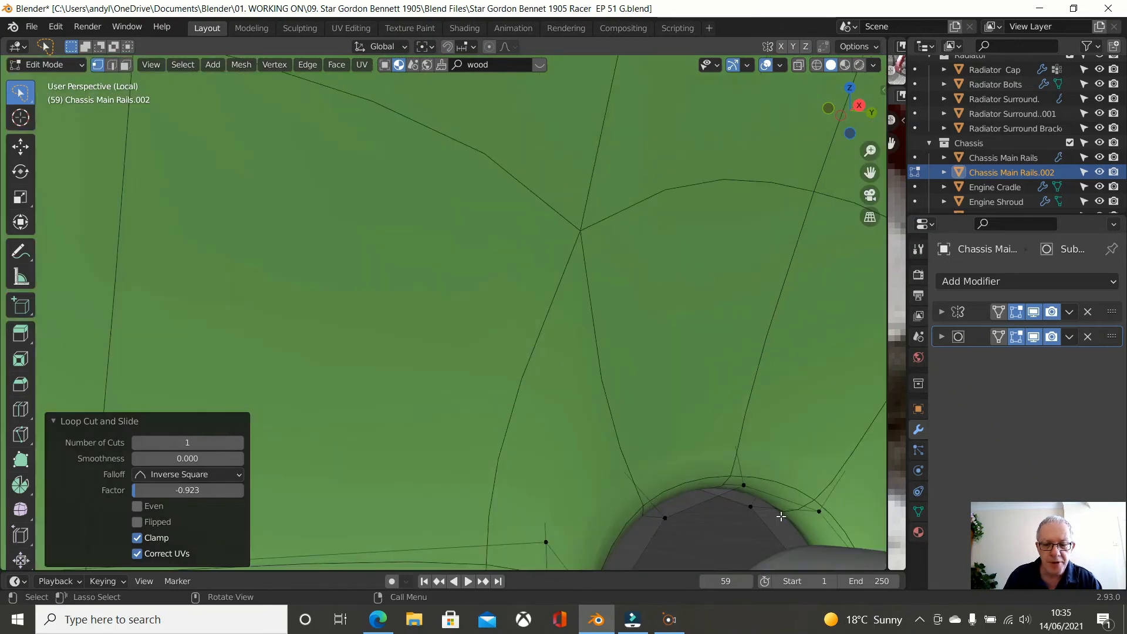
key(ctrl+r)
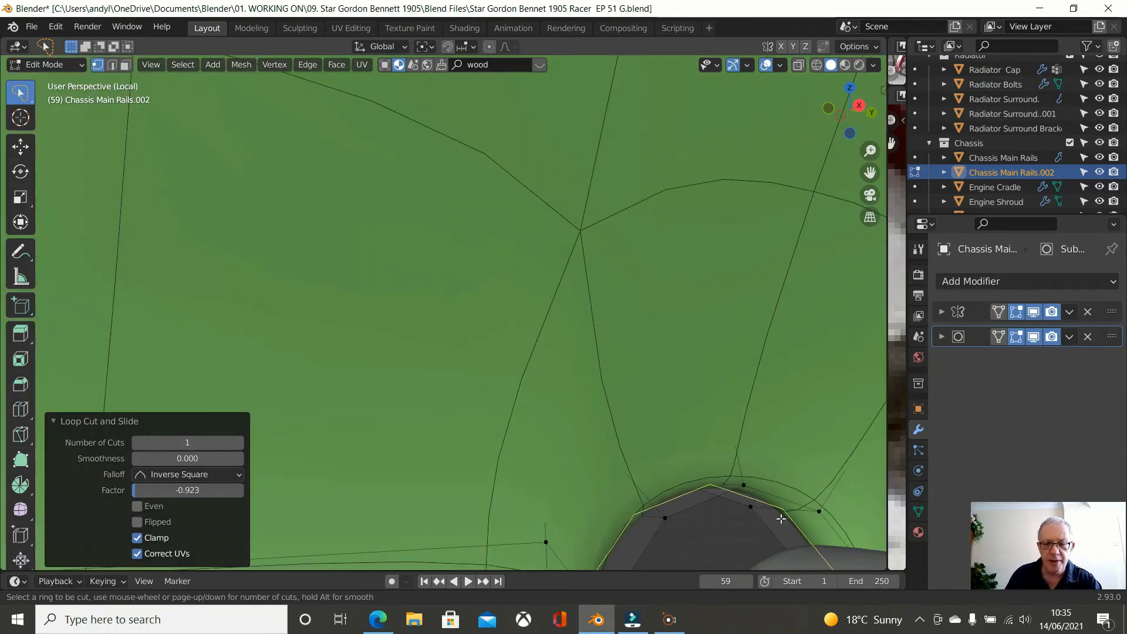
scroll(781, 519, up, 2)
scroll(780, 519, down, 2)
click(780, 519)
right_click(781, 519)
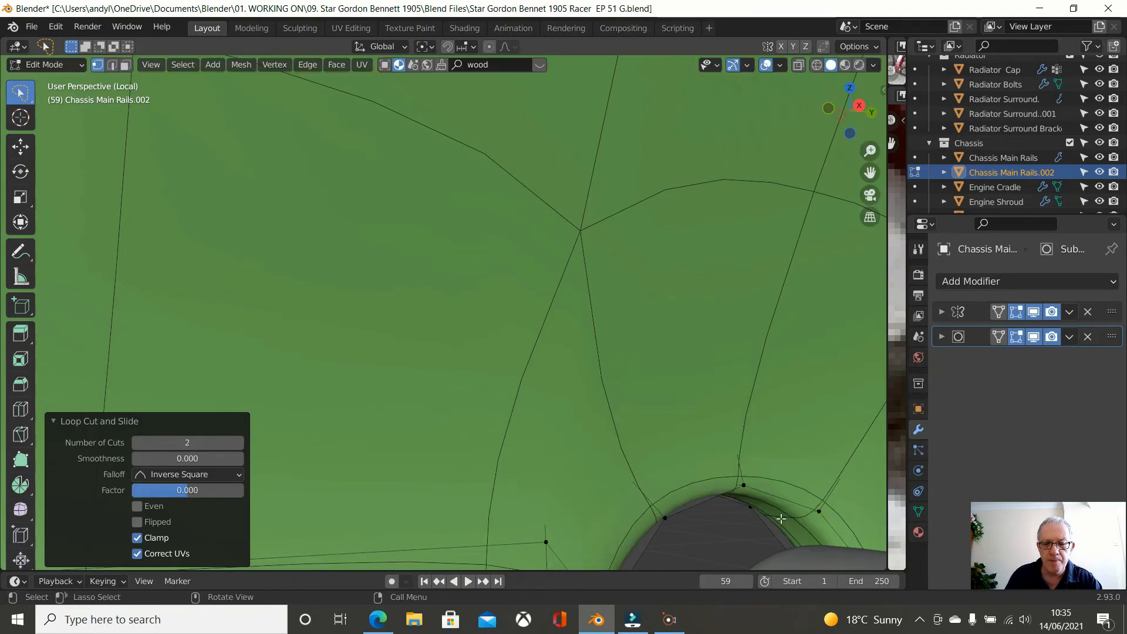
Step: Hide the bracket's Subdivision modifier in the viewport from Object Mode and return to editing the mesh around the hole
scroll(782, 519, down, 7)
middle_drag(654, 499, 627, 510)
scroll(624, 508, up, 1)
key(Tab)
middle_drag(558, 488, 470, 470)
scroll(448, 475, up, 3)
key(Tab)
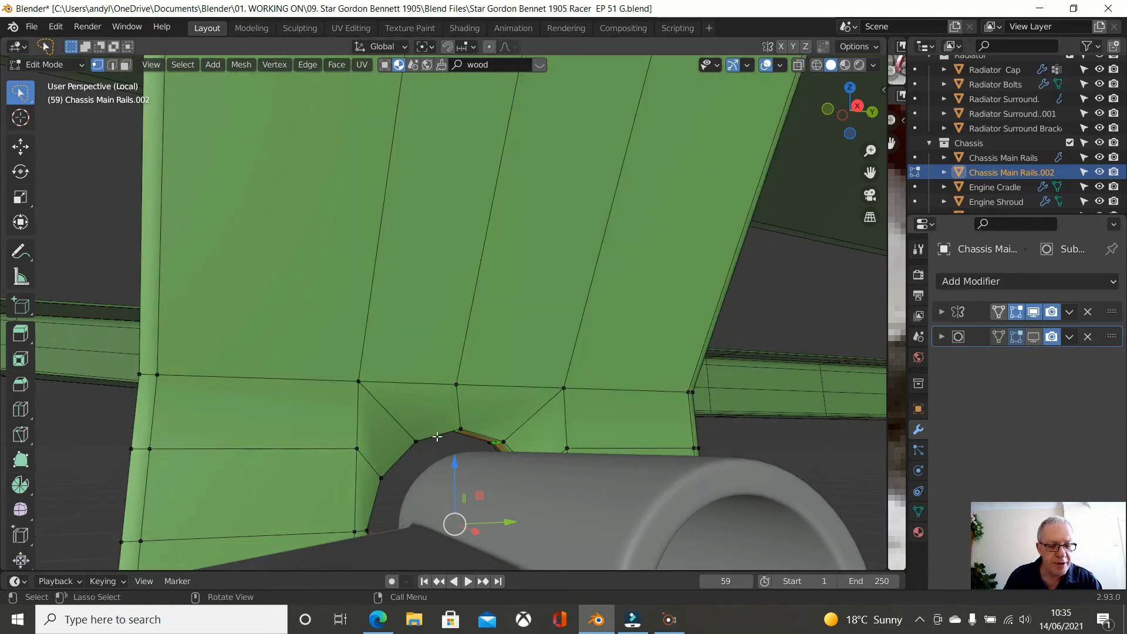
Step: Select the outer edge loop around the hole's rim and bevel it by 0.000351 m with one segment
alt+click(460, 422)
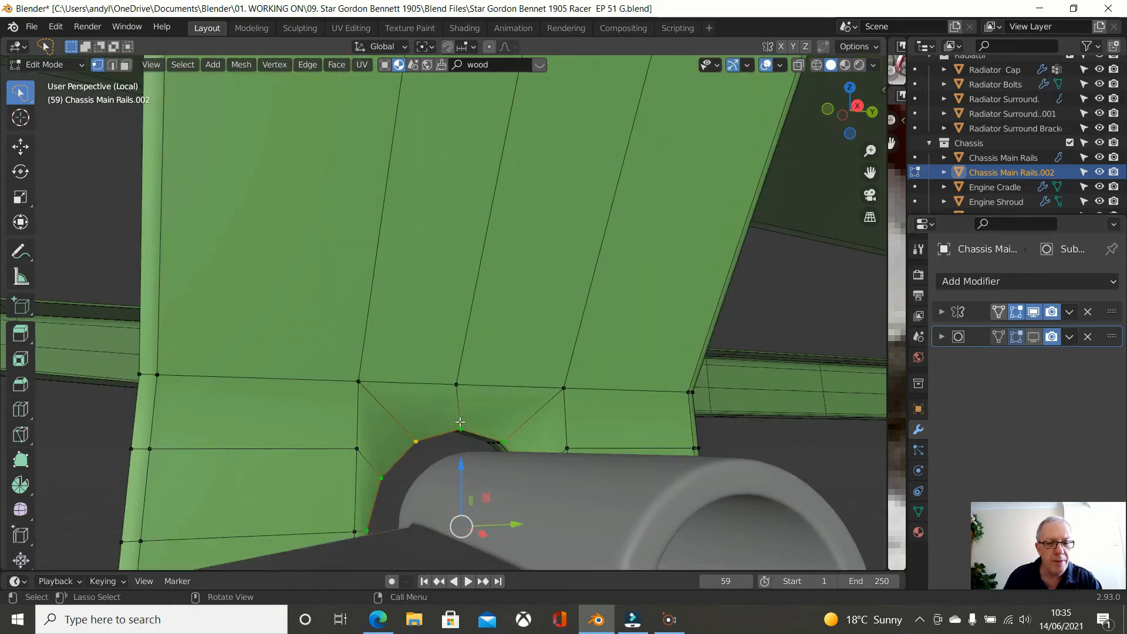
scroll(461, 418, up, 3)
scroll(460, 418, down, 3)
key(ctrl+b)
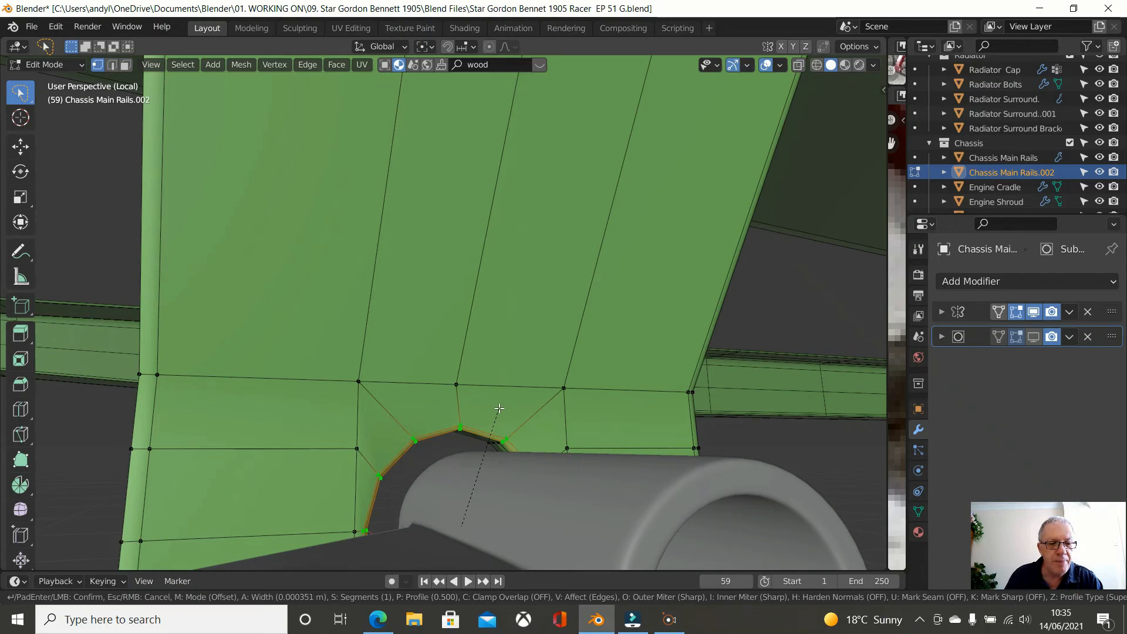
click(499, 408)
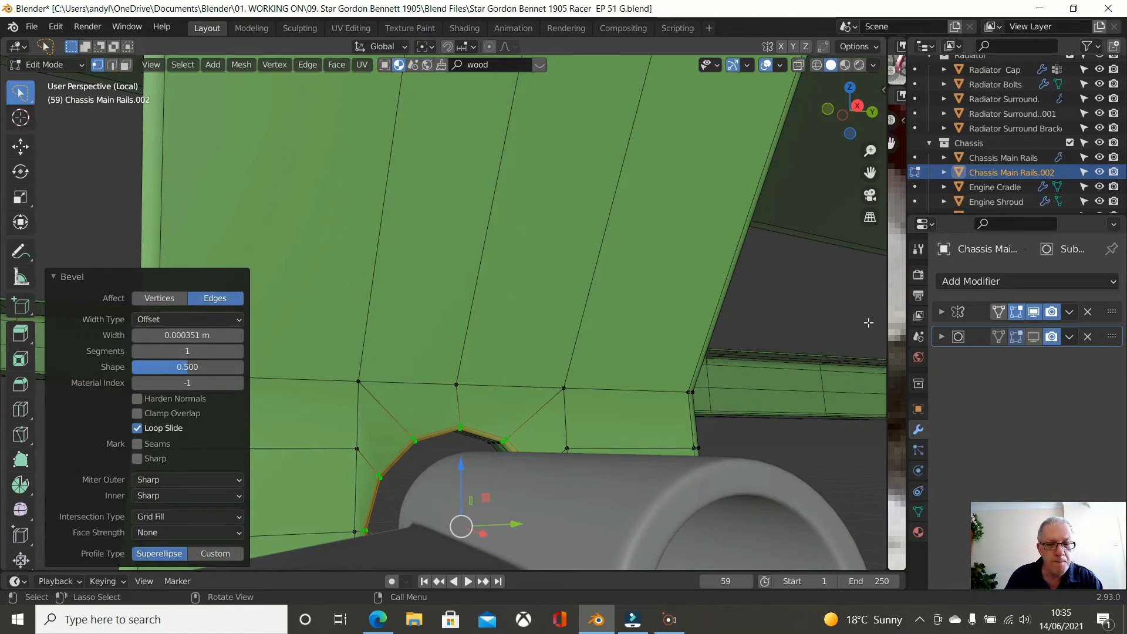
Step: Compare the hole's shape with and without the Subdivision modifier in Object Mode, ending with it hidden and back in Edit Mode
key(Tab)
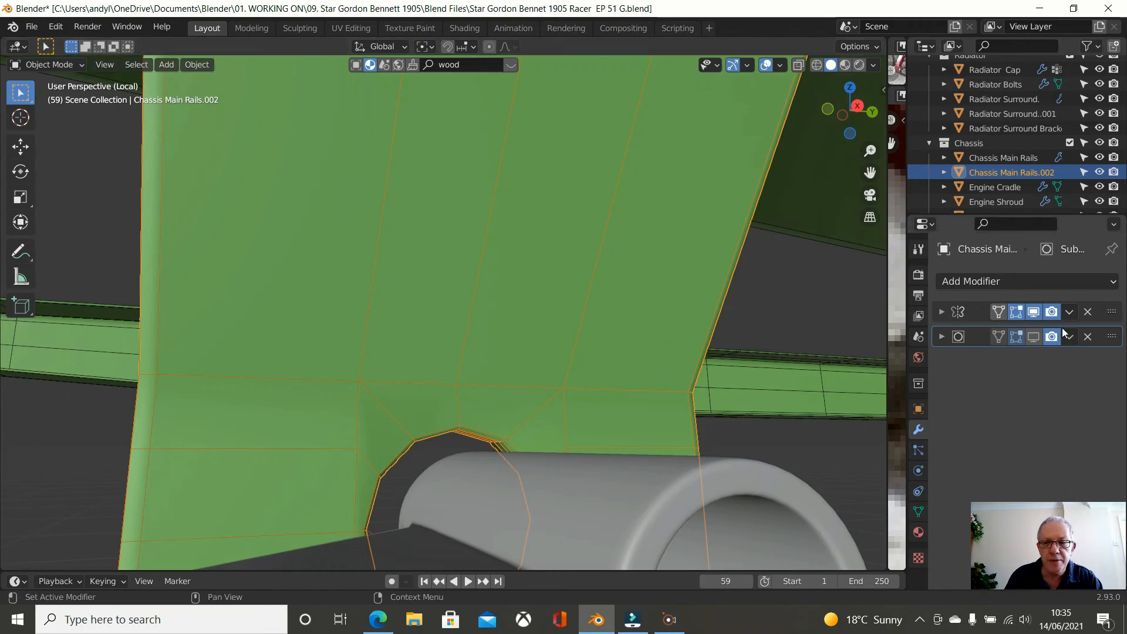
click(1034, 338)
click(1034, 338)
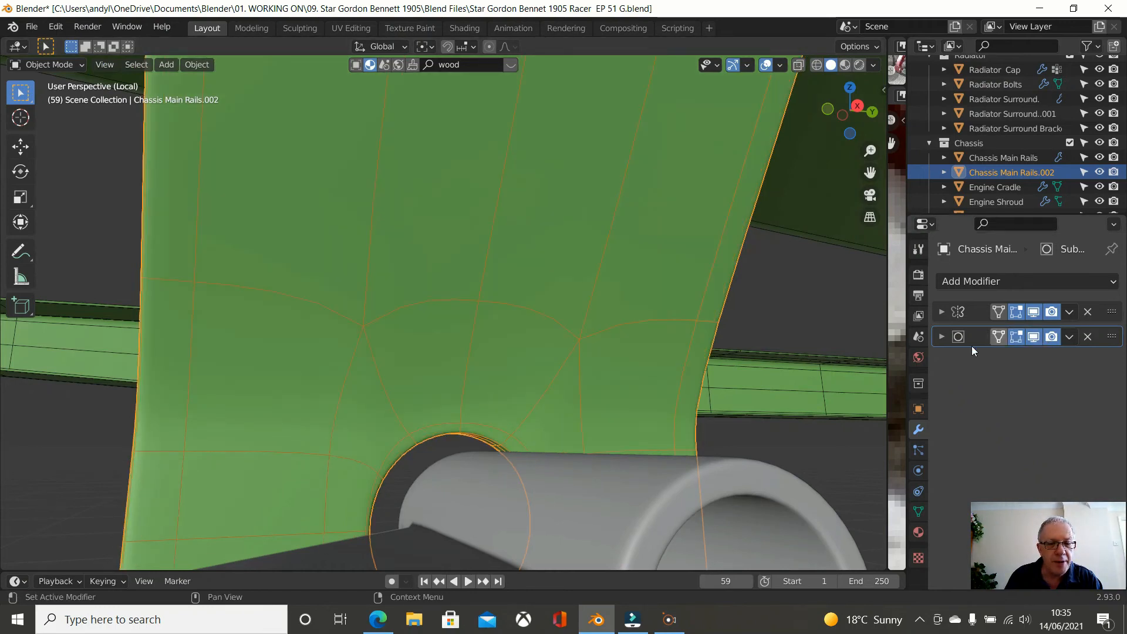
click(1034, 339)
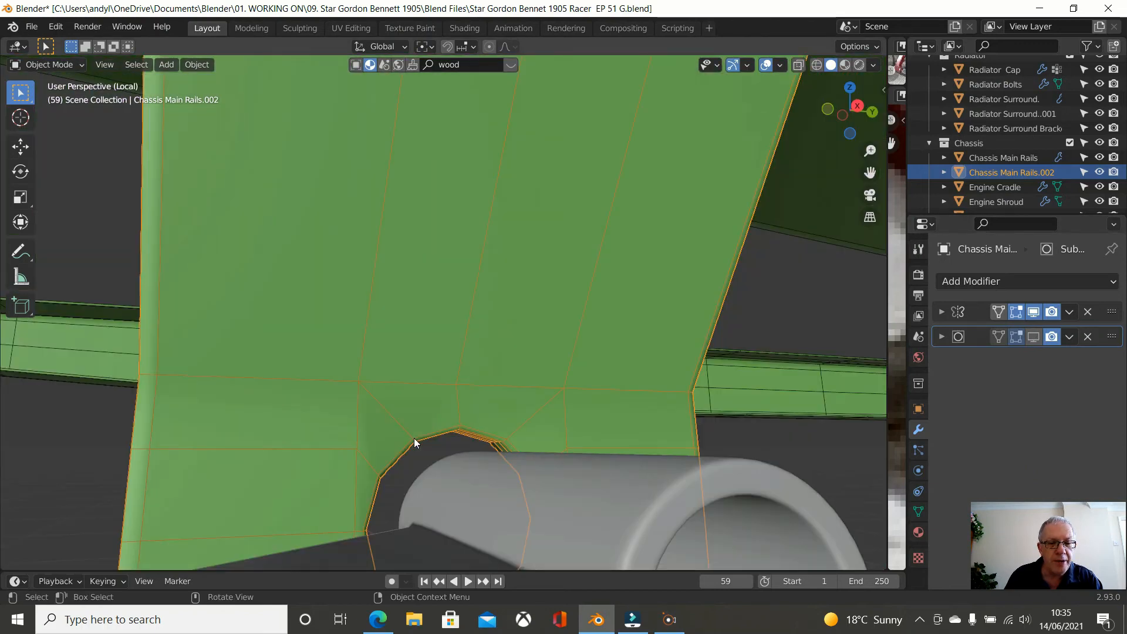
key(Tab)
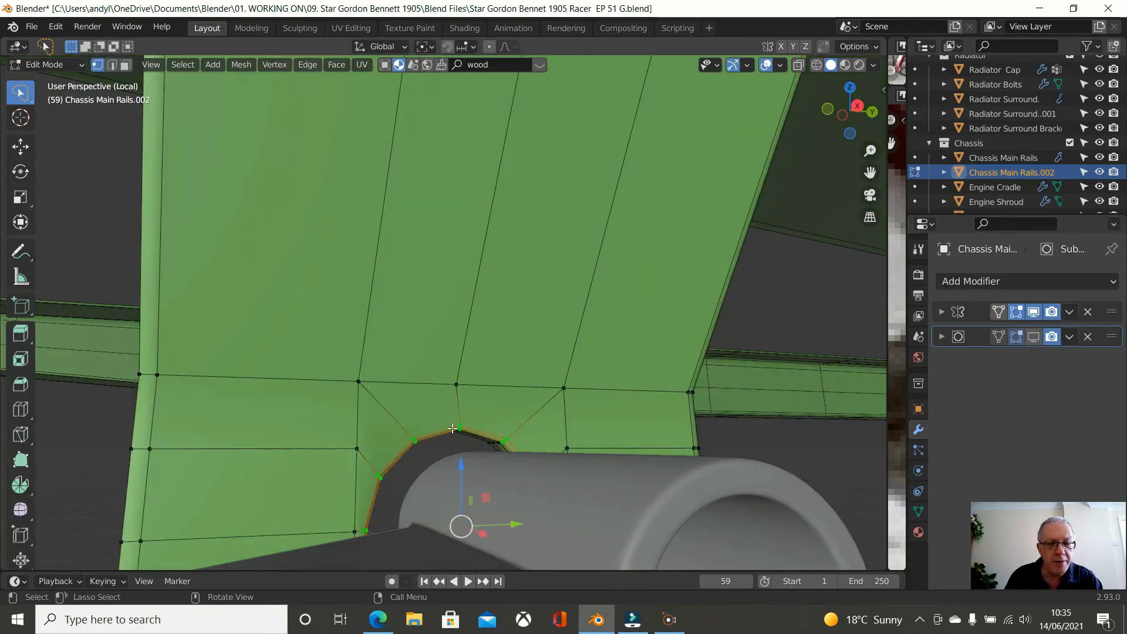
Step: Examine the bevelled rim and inner wall of the hole, checking which edge loop runs just inside the rim
middle_drag(533, 447, 608, 421)
scroll(635, 451, up, 5)
scroll(679, 447, up, 1)
scroll(681, 447, down, 1)
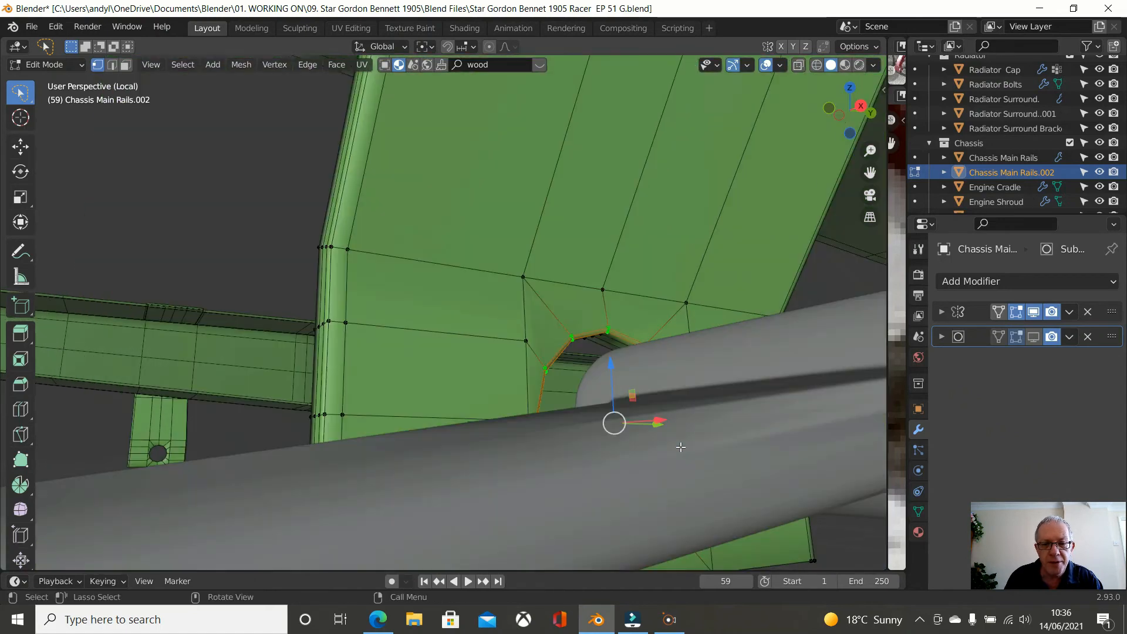
click(572, 340)
scroll(654, 353, up, 3)
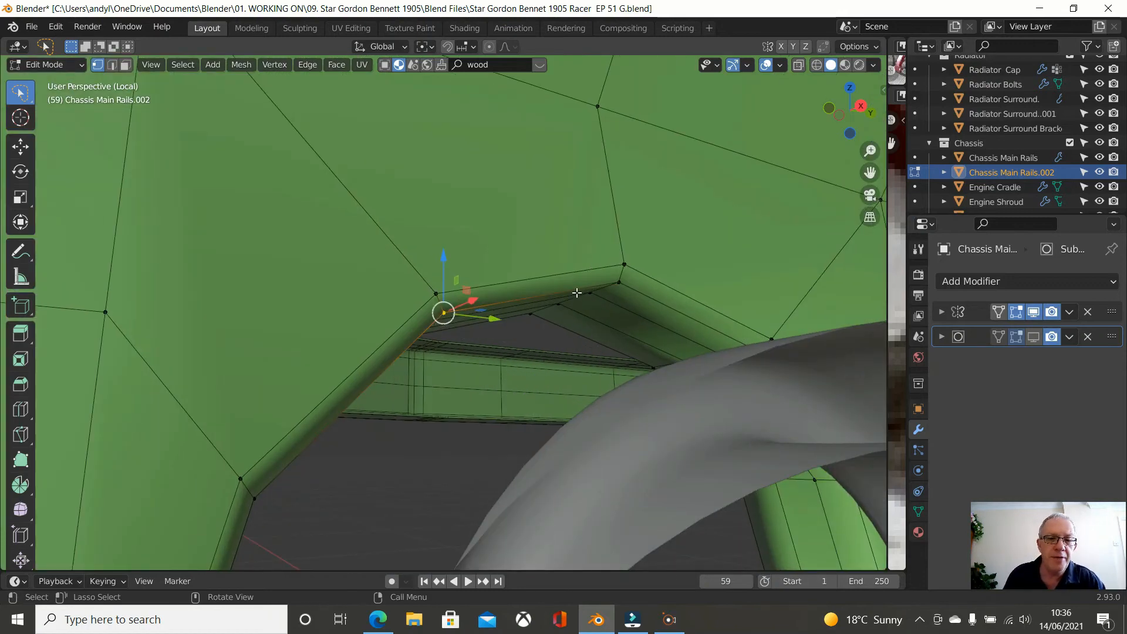
middle_drag(598, 300, 418, 356)
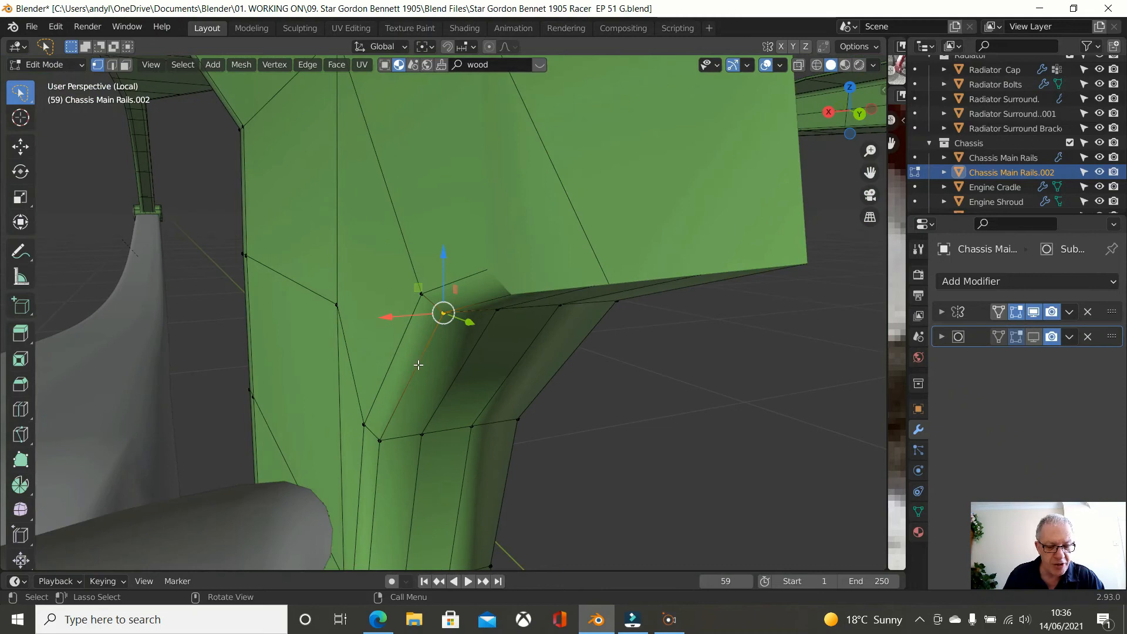
alt+click(418, 364)
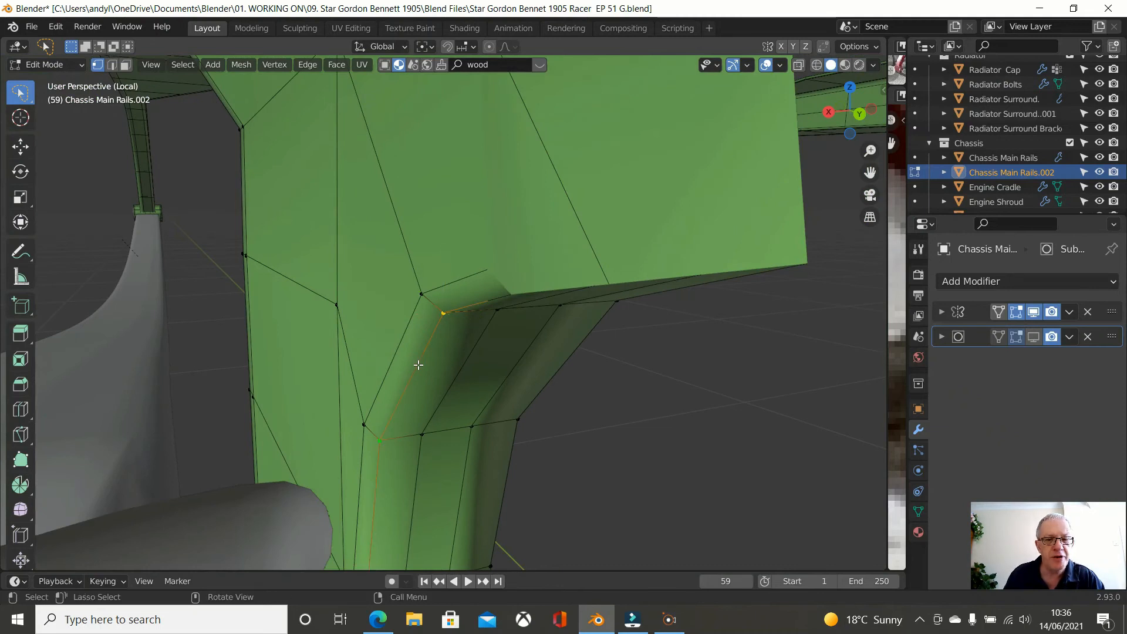
scroll(418, 365, down, 1)
middle_drag(420, 393, 391, 396)
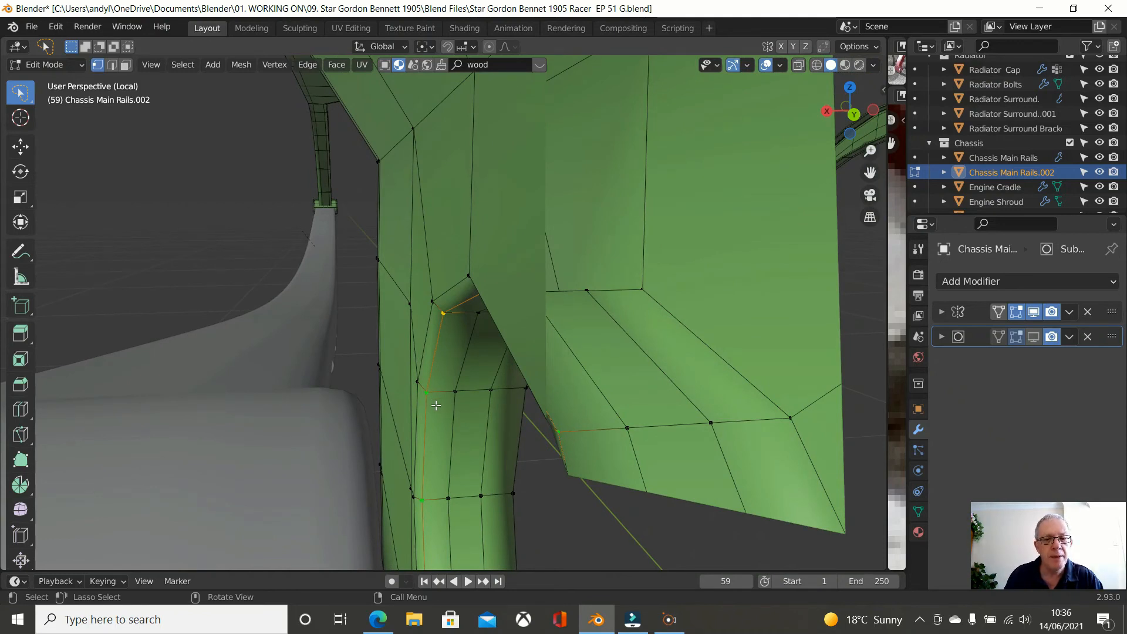
Step: Select the outermost edge loop of the hole's rim and extrude it 0.00213 m along the X axis
alt+click(427, 328)
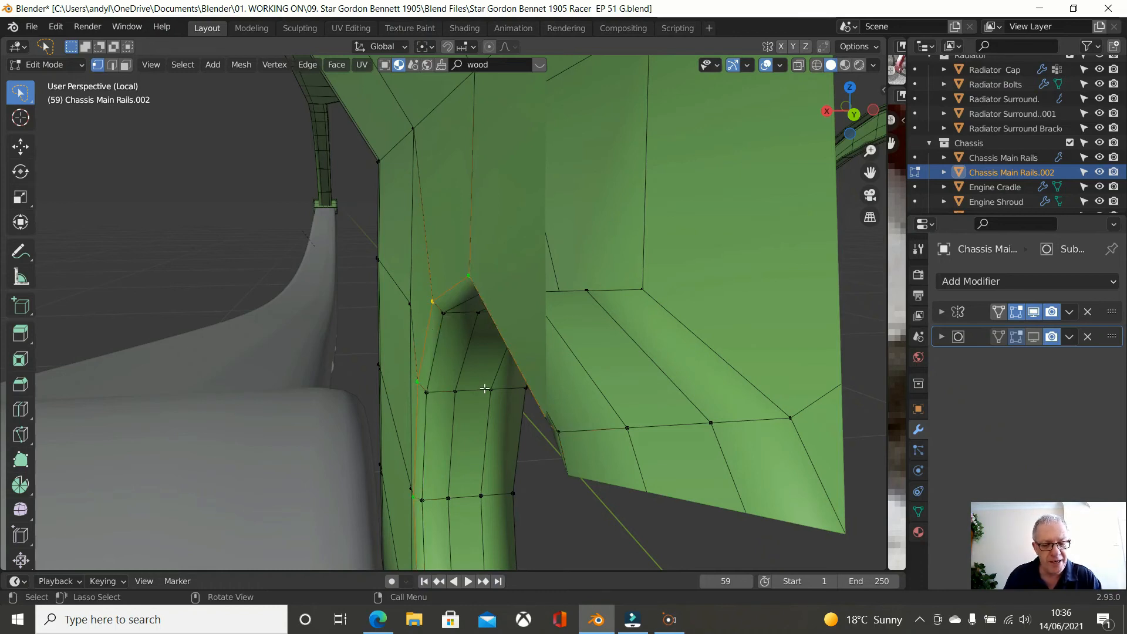
key(g)
key(x)
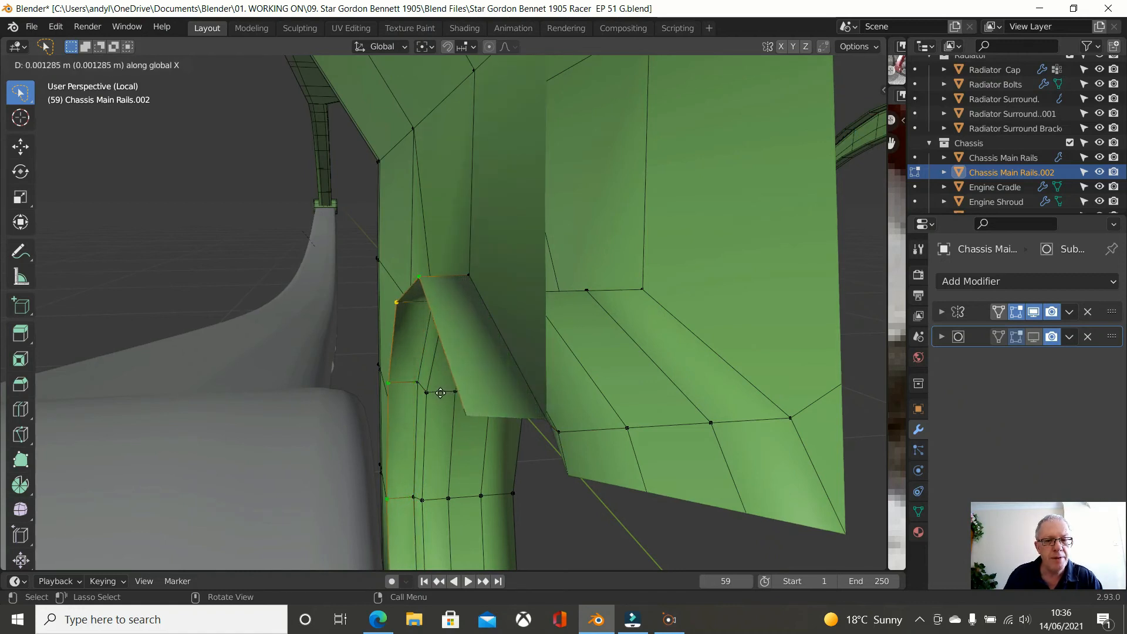
click(411, 402)
middle_drag(414, 406, 405, 441)
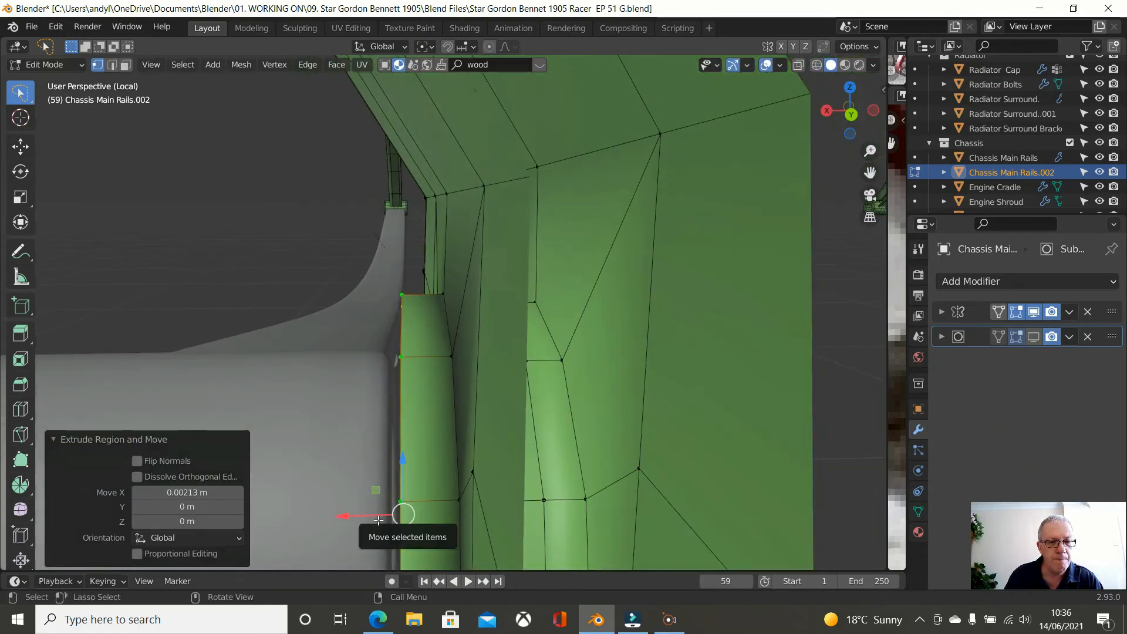
Step: Set the transform pivot point to Bounding Box Center
middle_drag(411, 514, 702, 511)
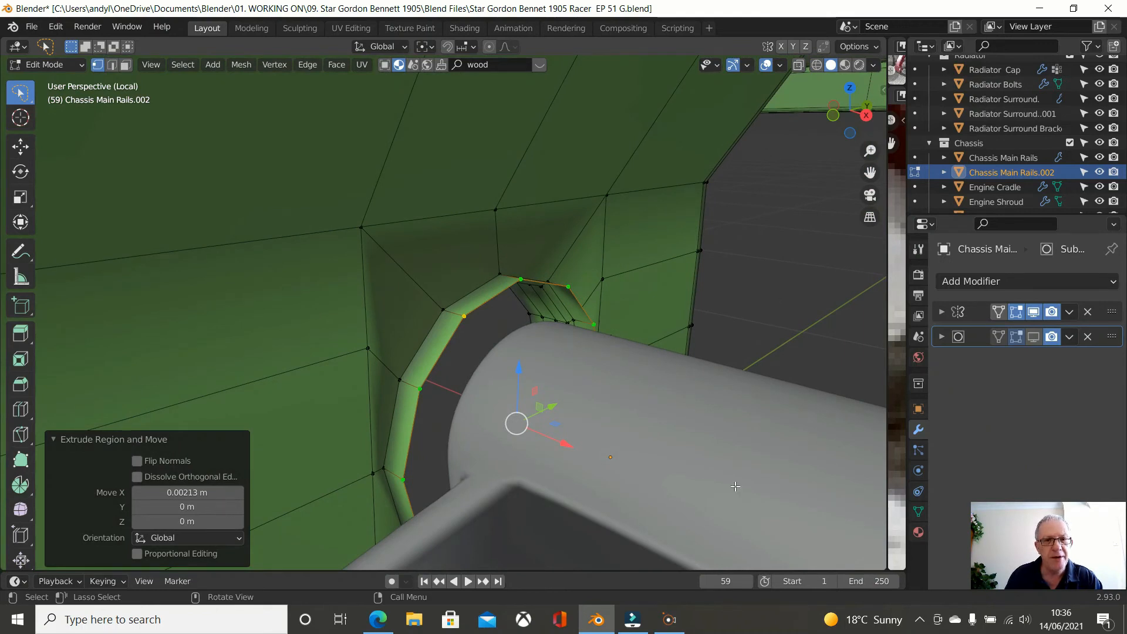
click(426, 47)
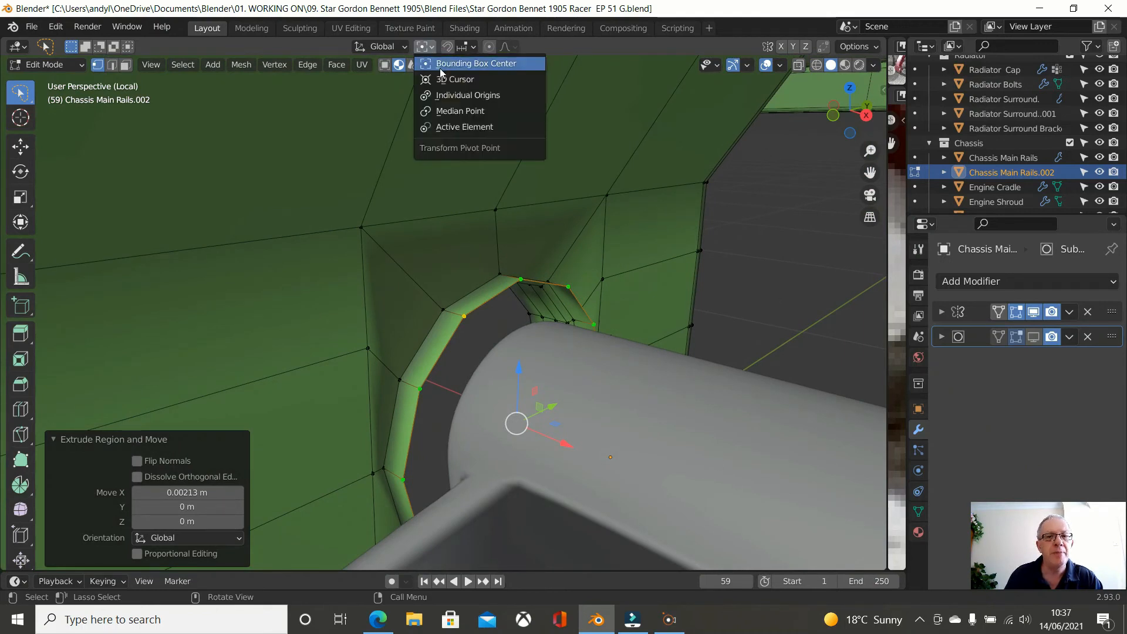
click(463, 64)
key(s)
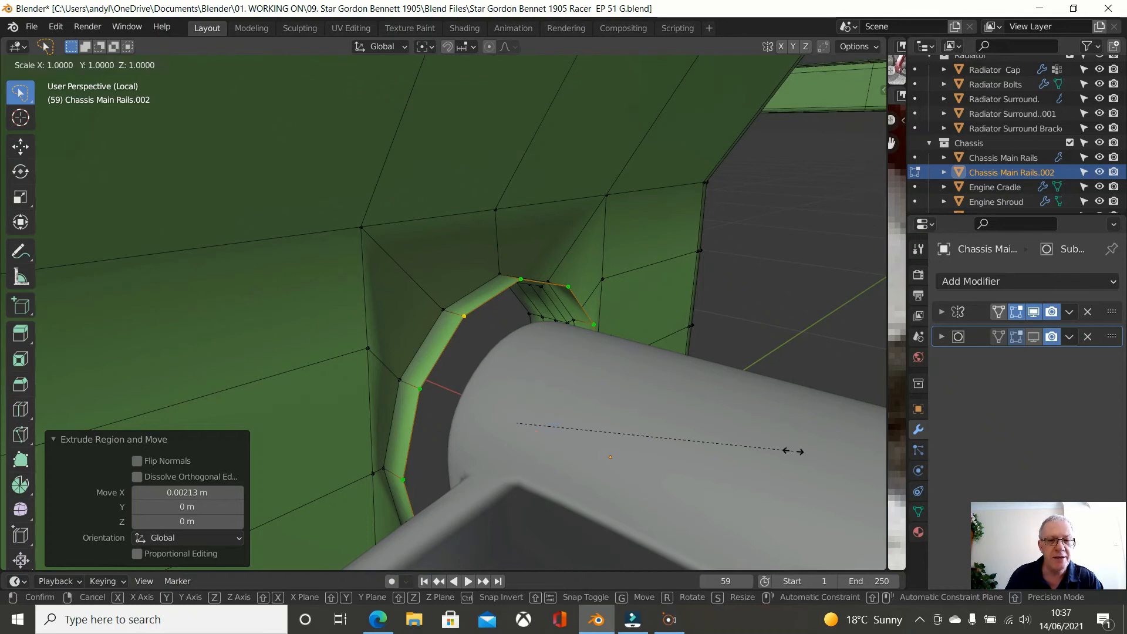
right_click(780, 439)
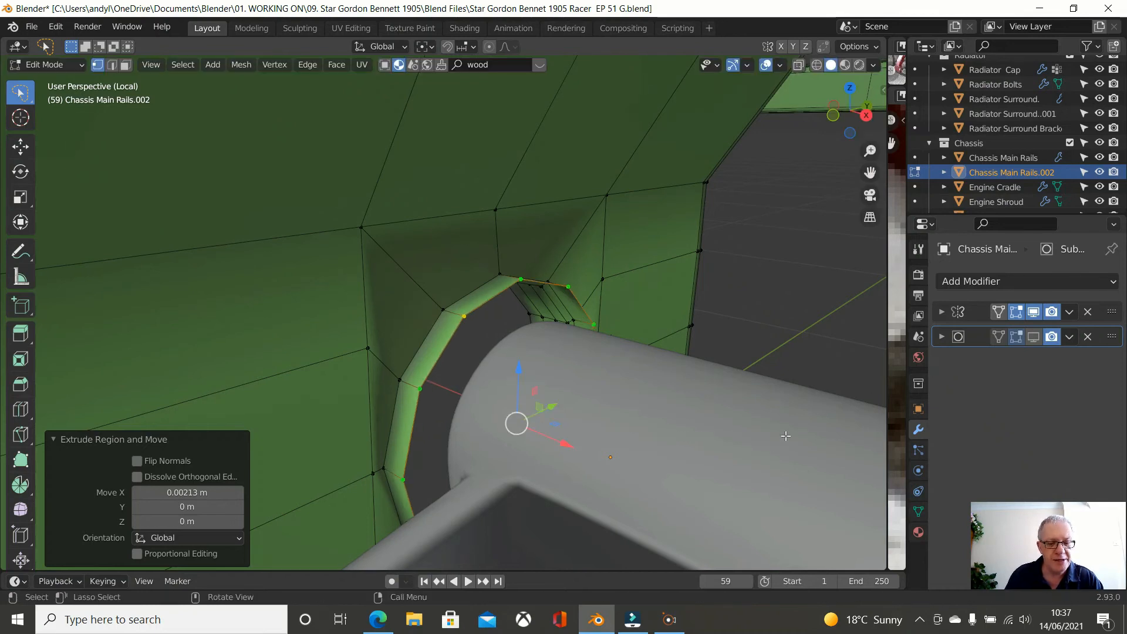
key(s)
key(x)
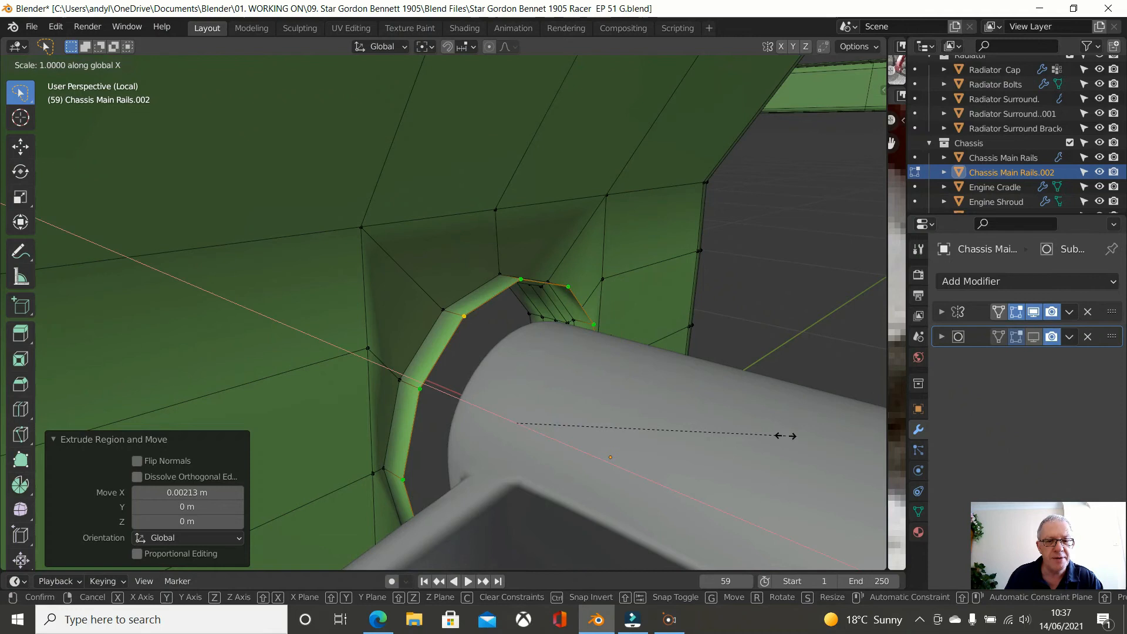
right_click(681, 456)
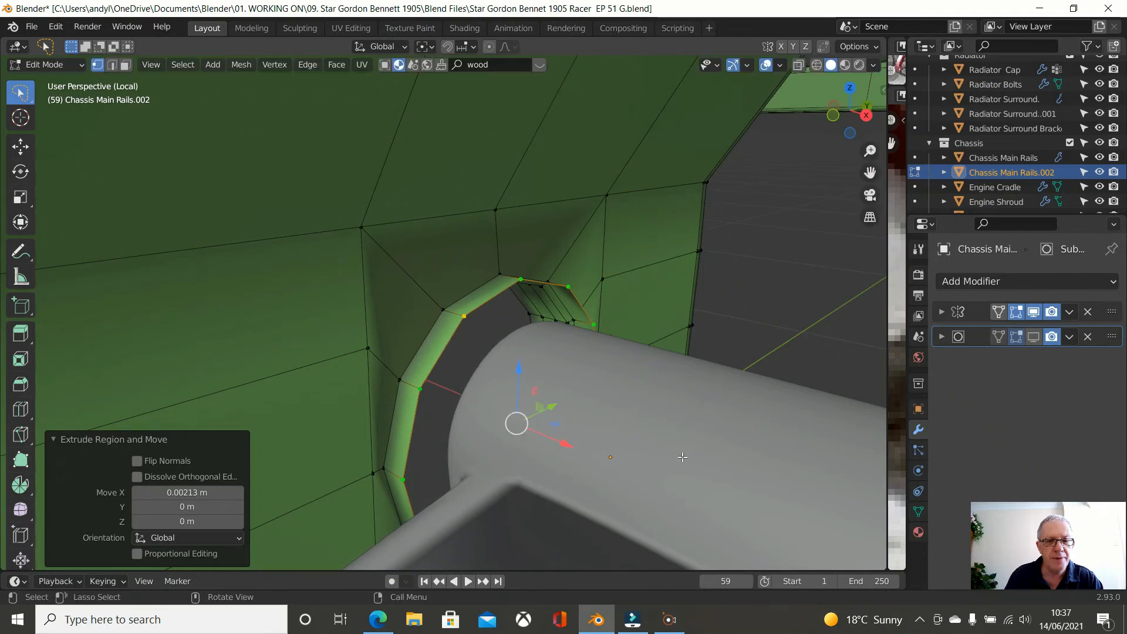
key(s)
key(y)
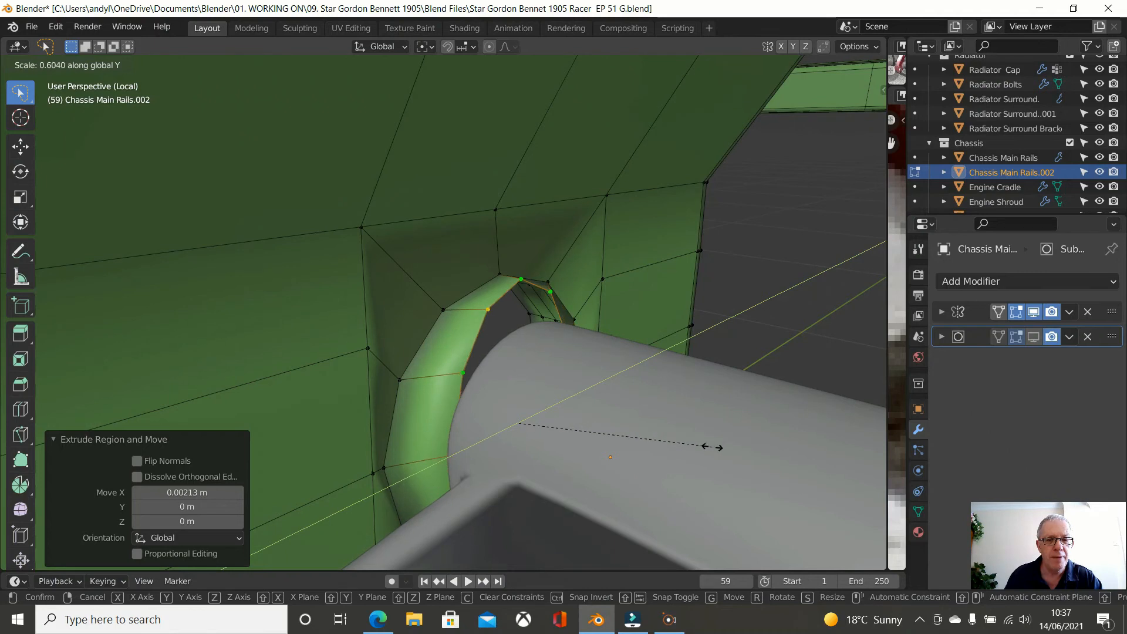
right_click(713, 447)
Step: Fill the selected edge loop of the hole's rim with a face
scroll(598, 365, up, 3)
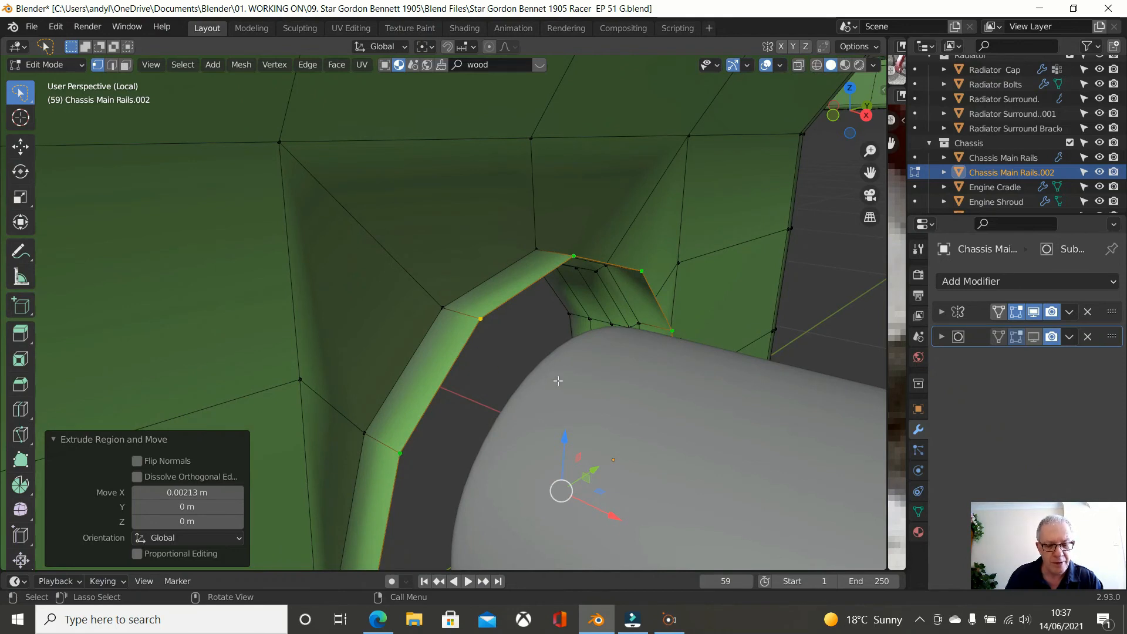
key(f)
scroll(558, 381, down, 2)
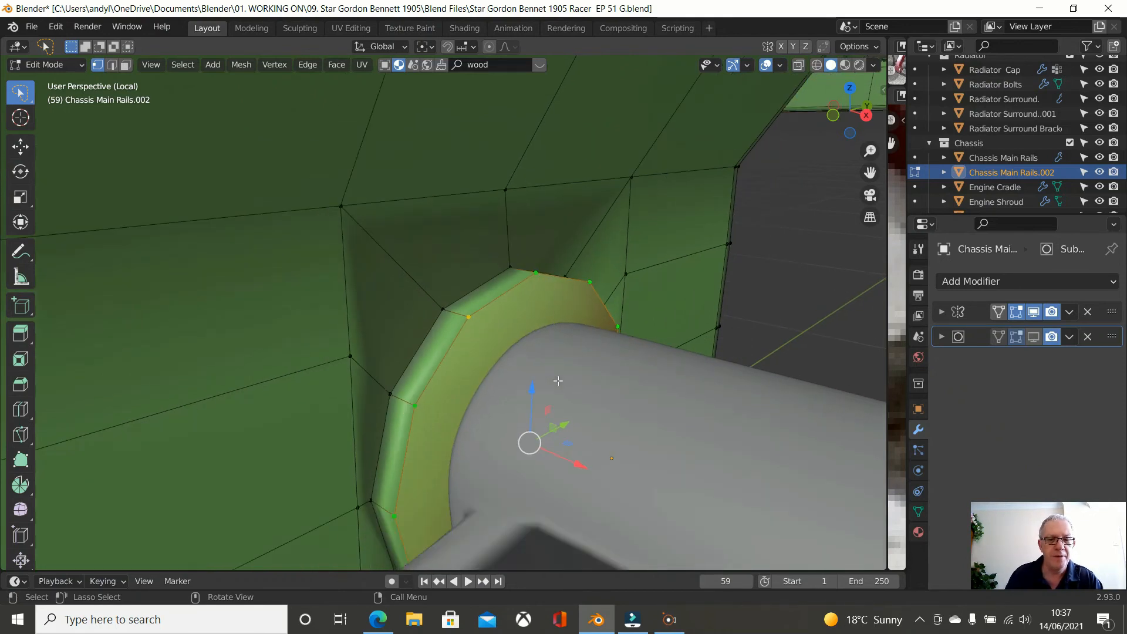
scroll(557, 380, down, 1)
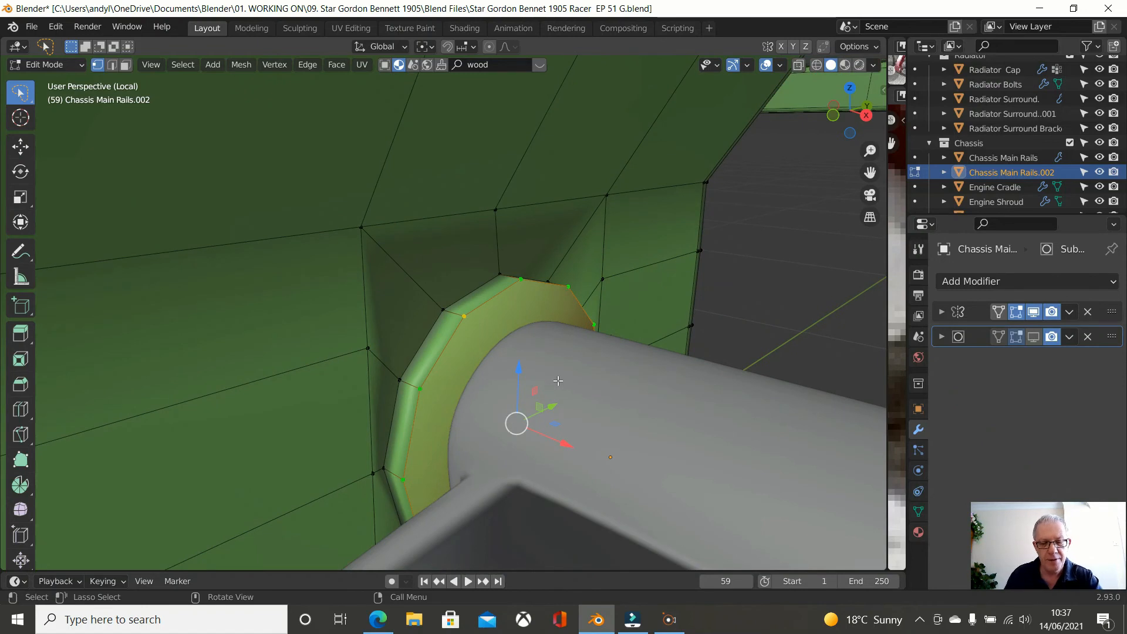
Step: Try insetting the face across the hole by 0.001969 m, and undo the inset
key(i)
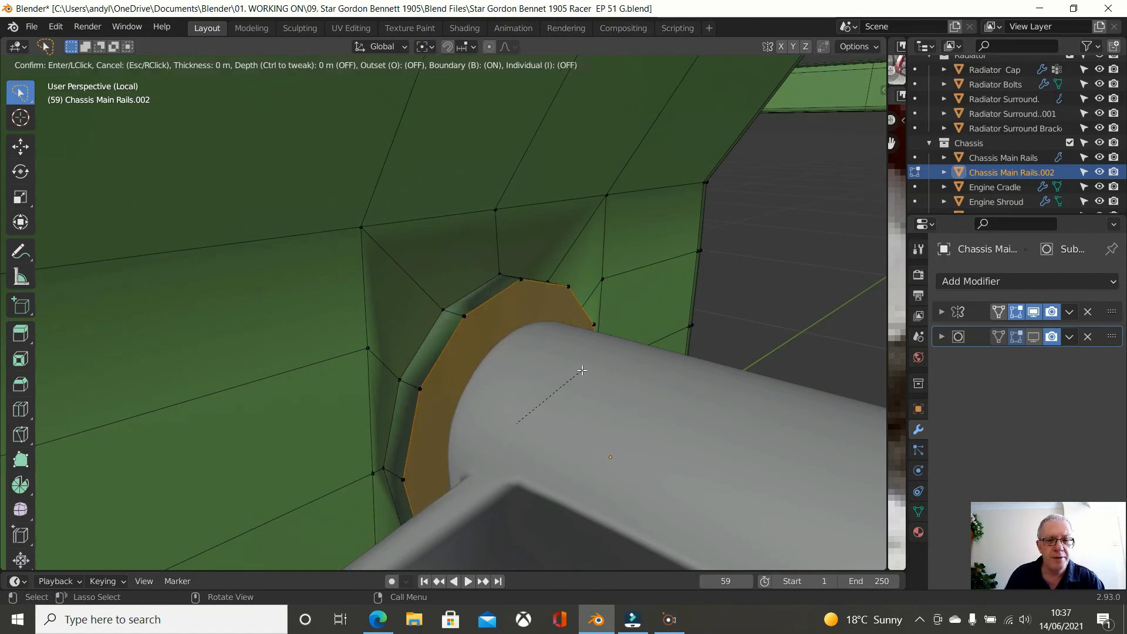
click(528, 401)
middle_drag(528, 401, 364, 377)
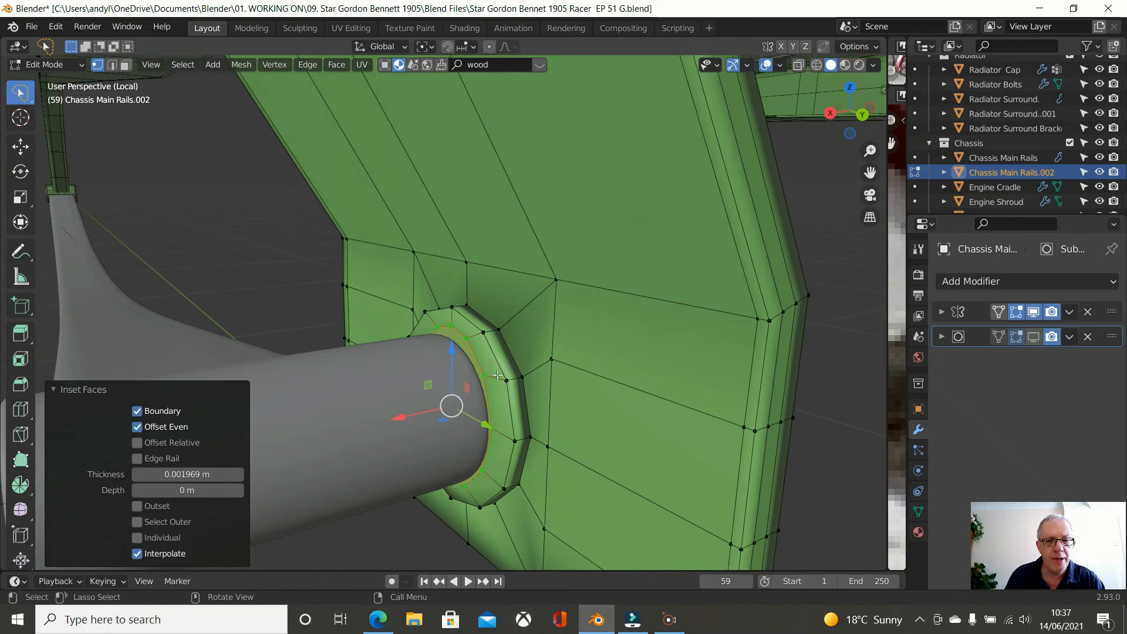
scroll(499, 376, up, 4)
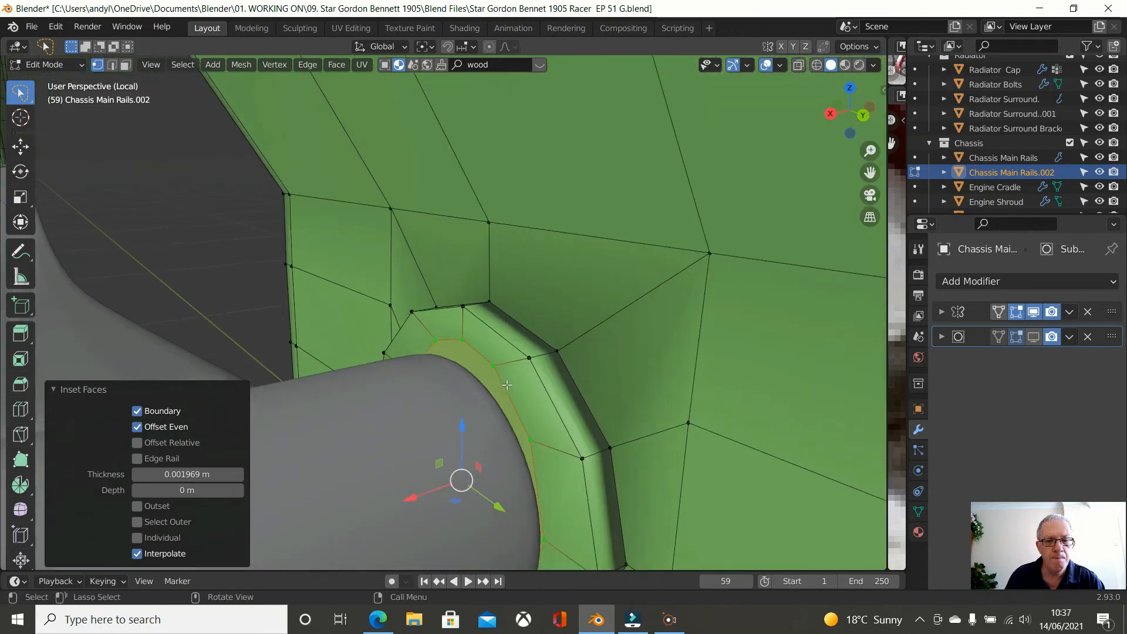
key(ctrl+z)
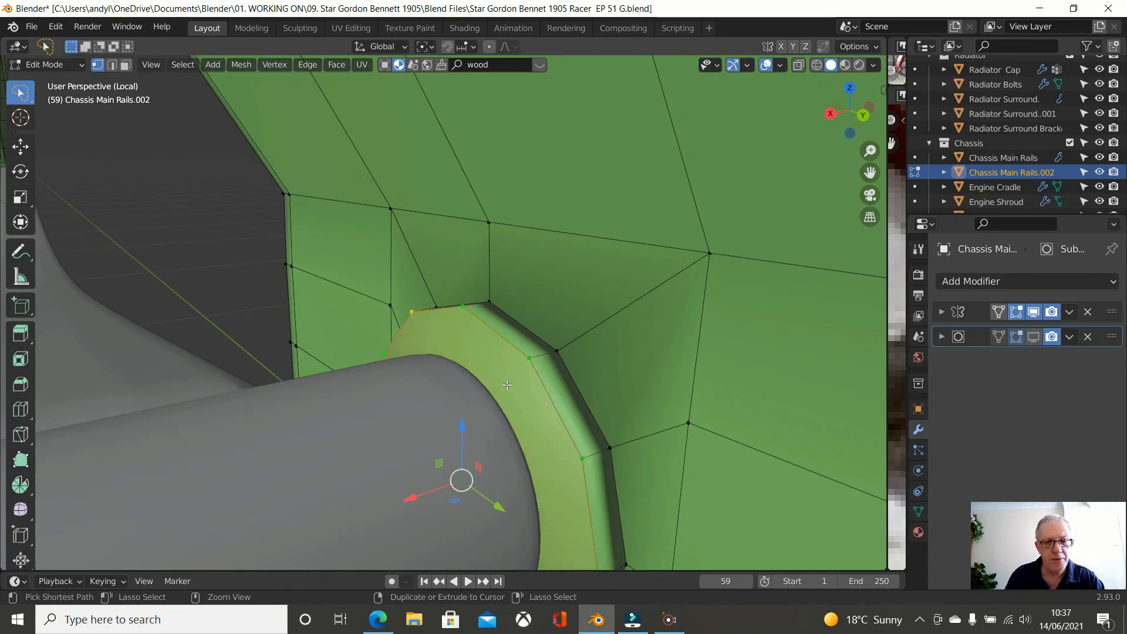
Step: Inset the face across the hole by 0.001132 m, working from the right orthographic view
middle_drag(523, 381, 599, 346)
key(KP_3)
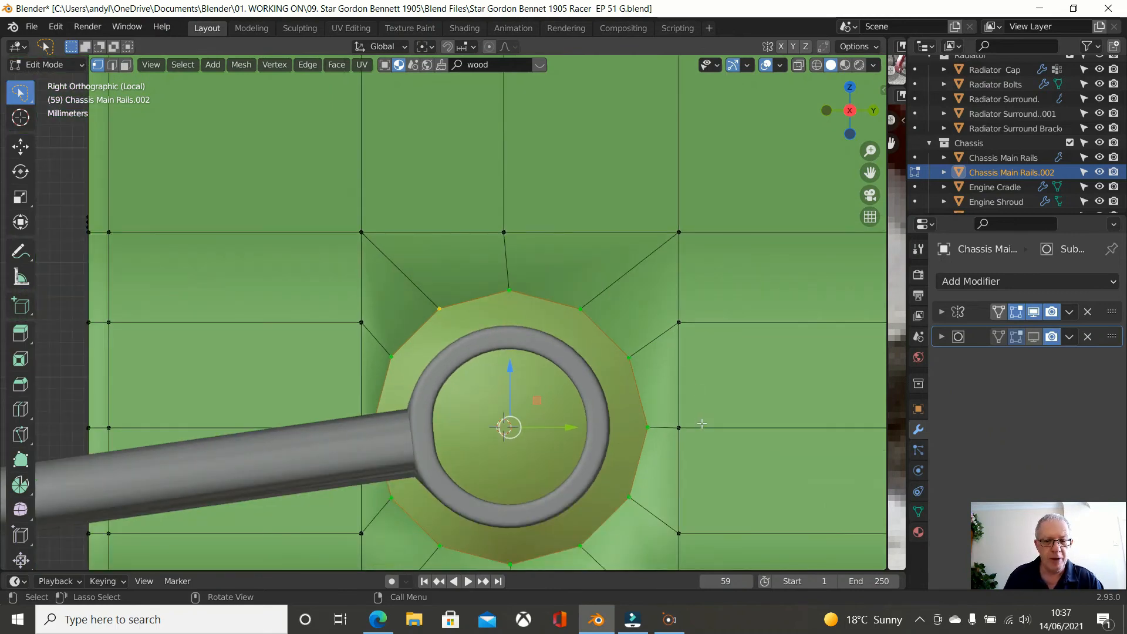
key(i)
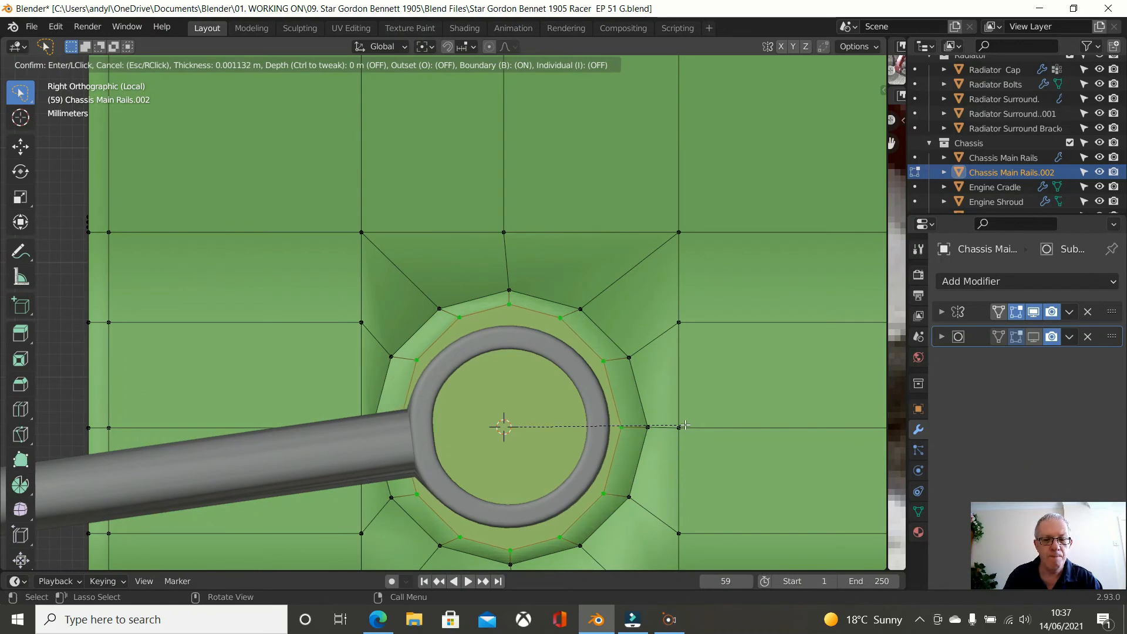
click(685, 425)
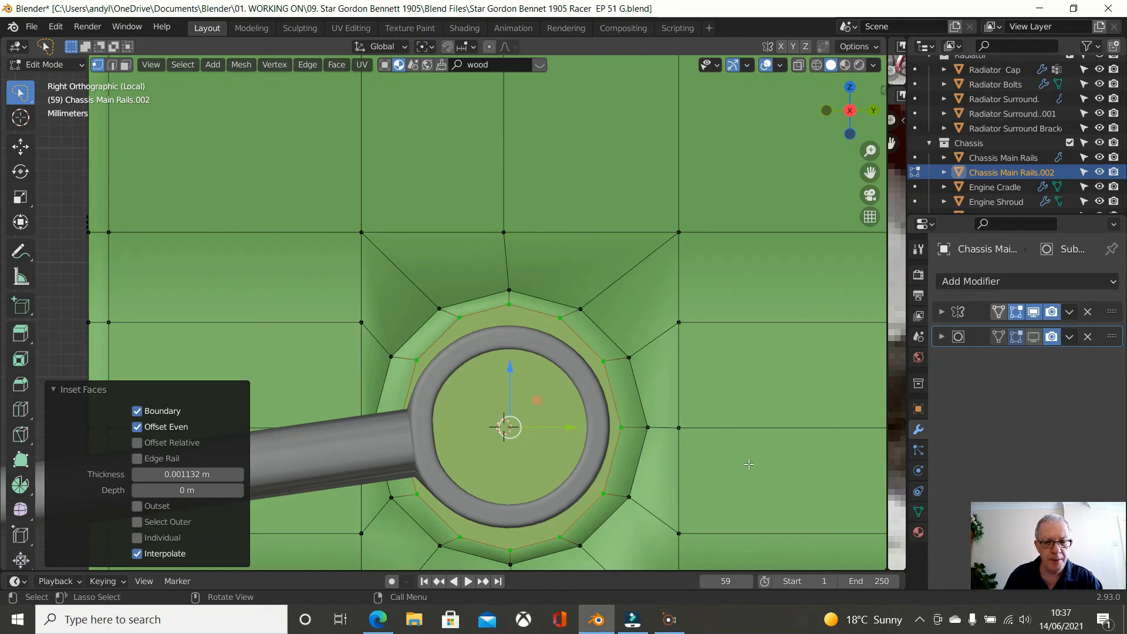
Step: Scale the inset face to 0.889 along Z and delete the face to reopen the hole
key(s)
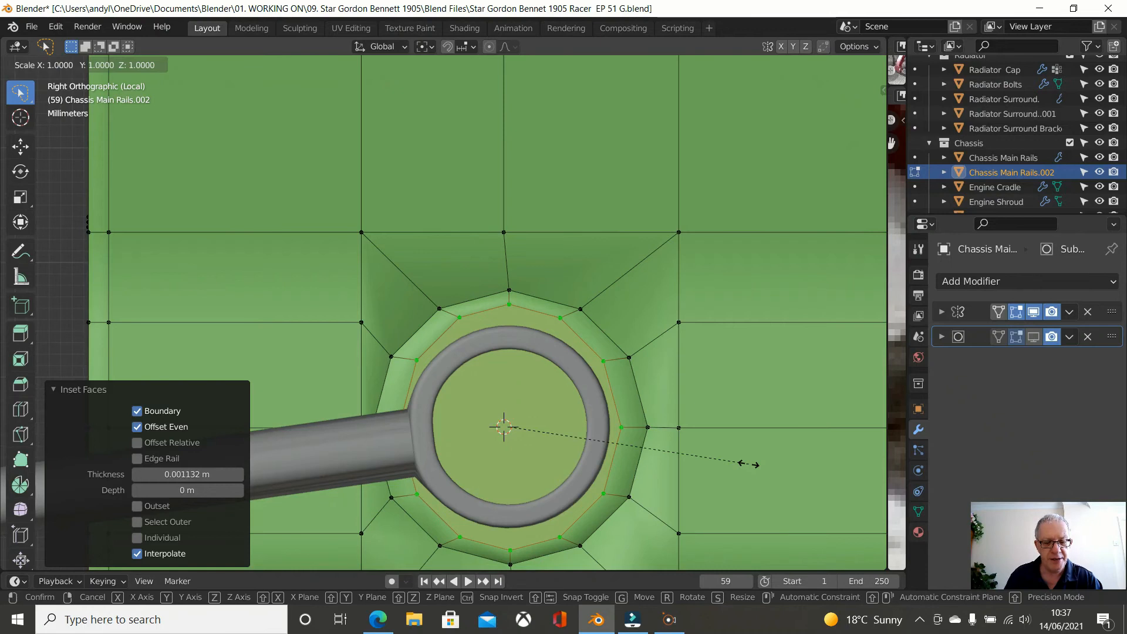
key(z)
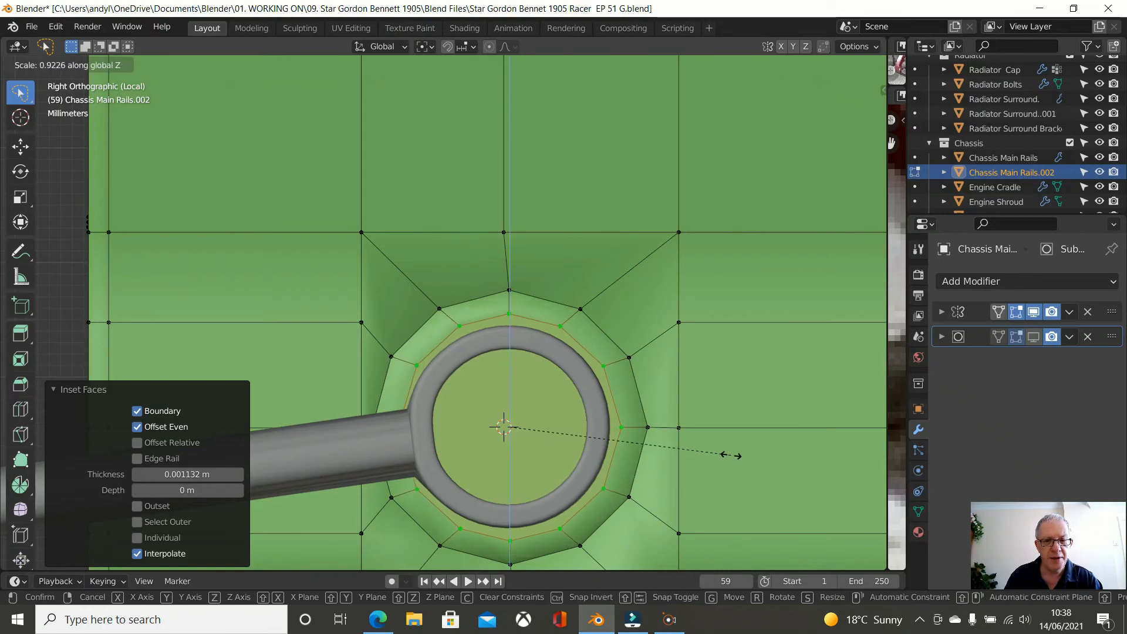
click(724, 450)
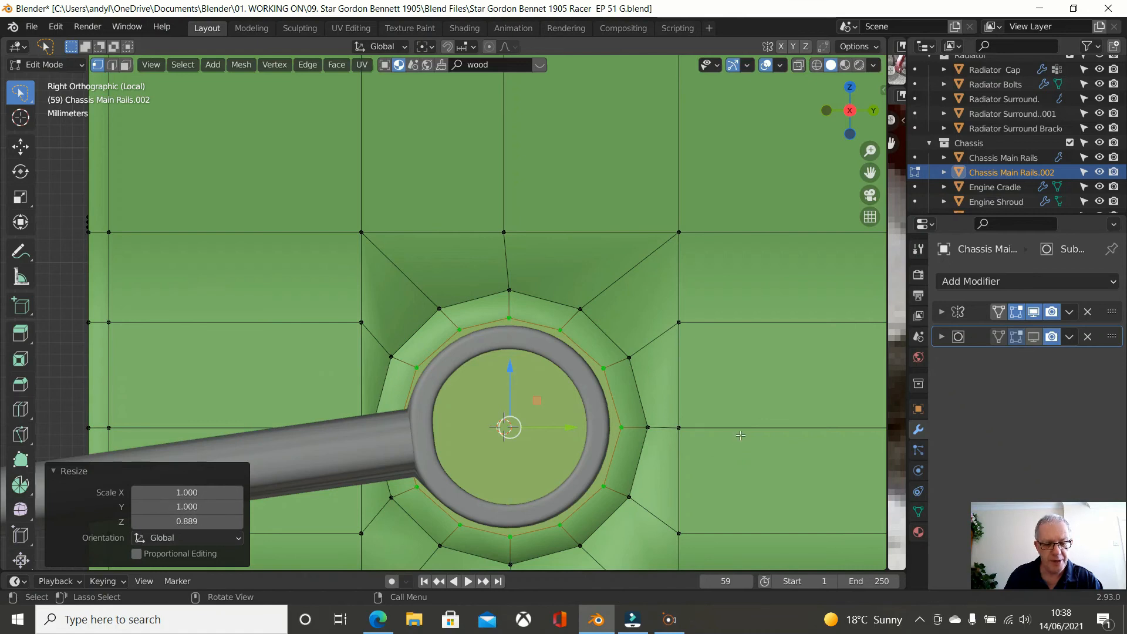
key(x)
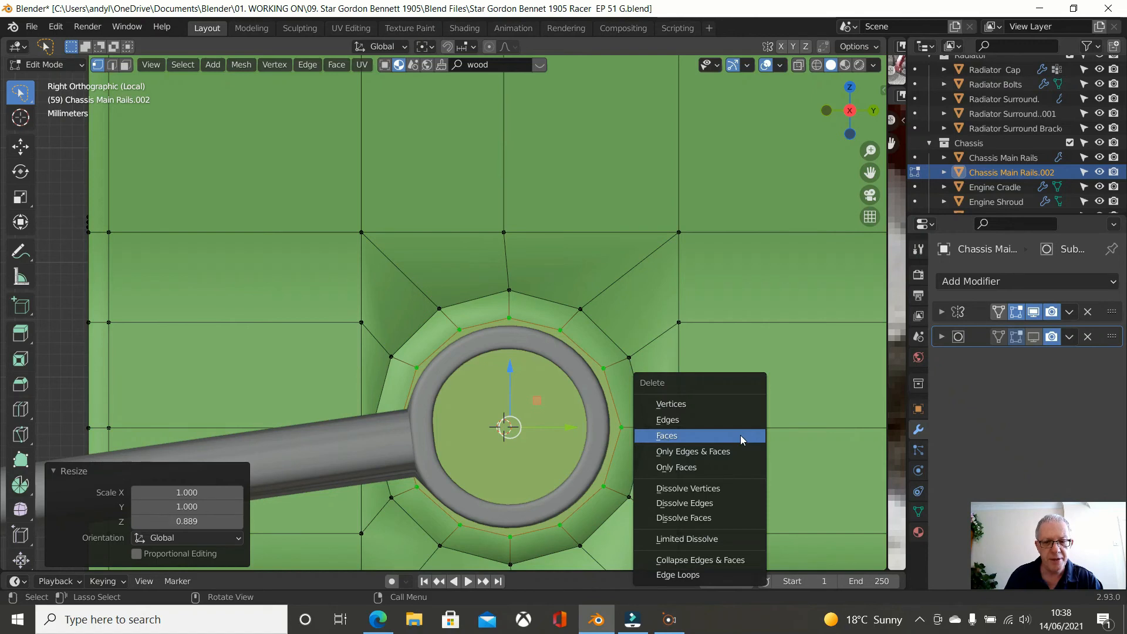
click(741, 436)
Step: Select the inner edge loop of the rim and scale it uniformly to 0.669 so it fits inside the leaf spring tube
middle_drag(691, 438, 546, 437)
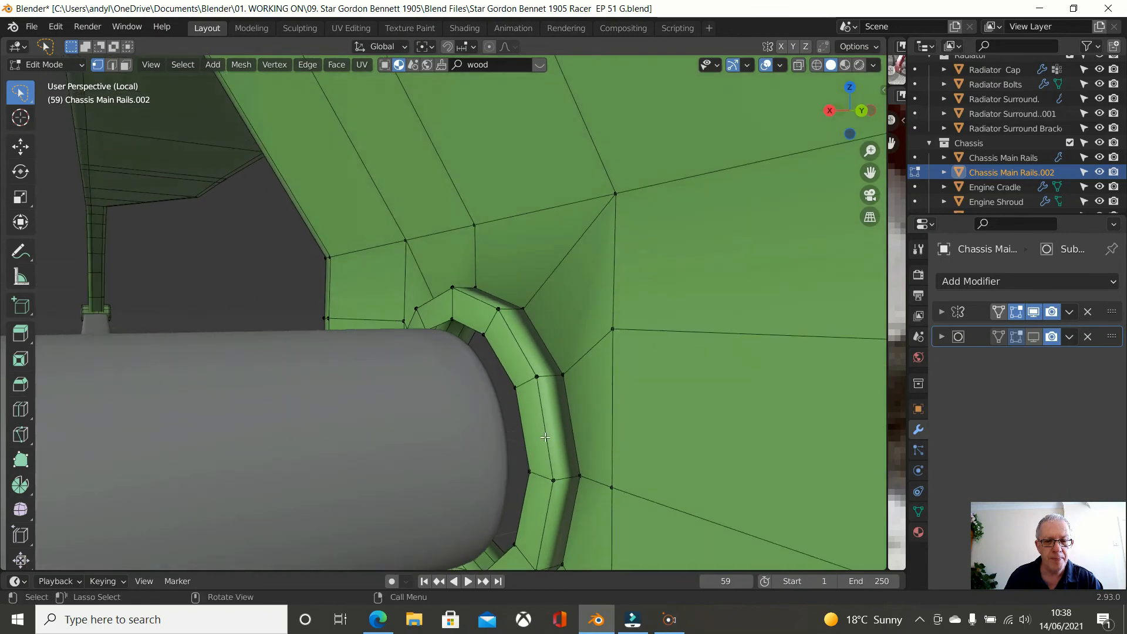
alt+click(496, 359)
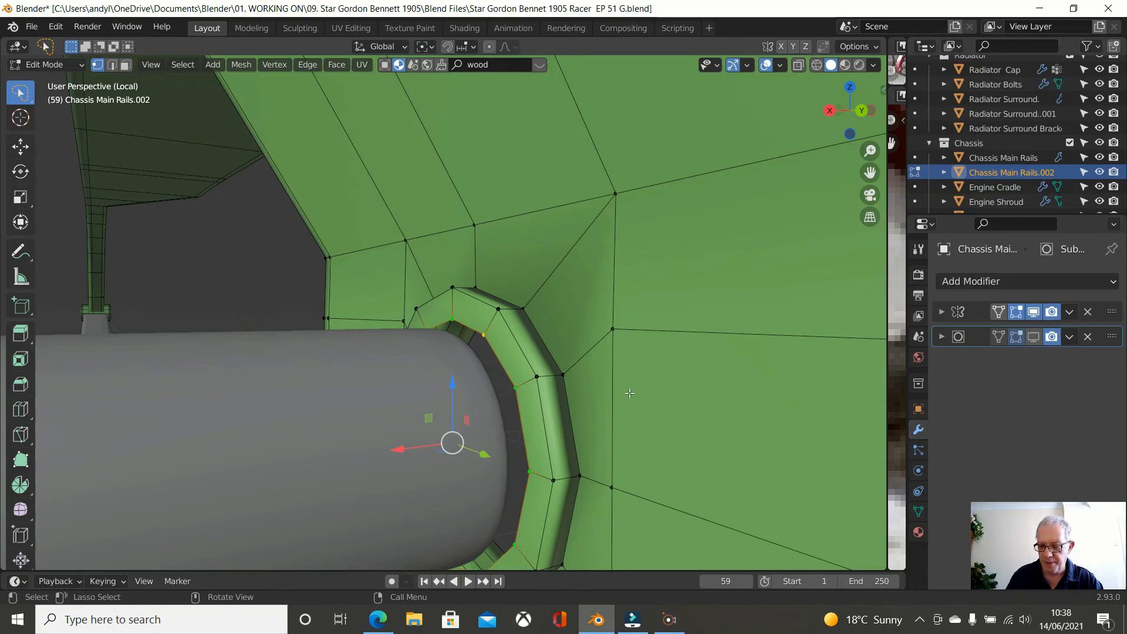
key(KP_3)
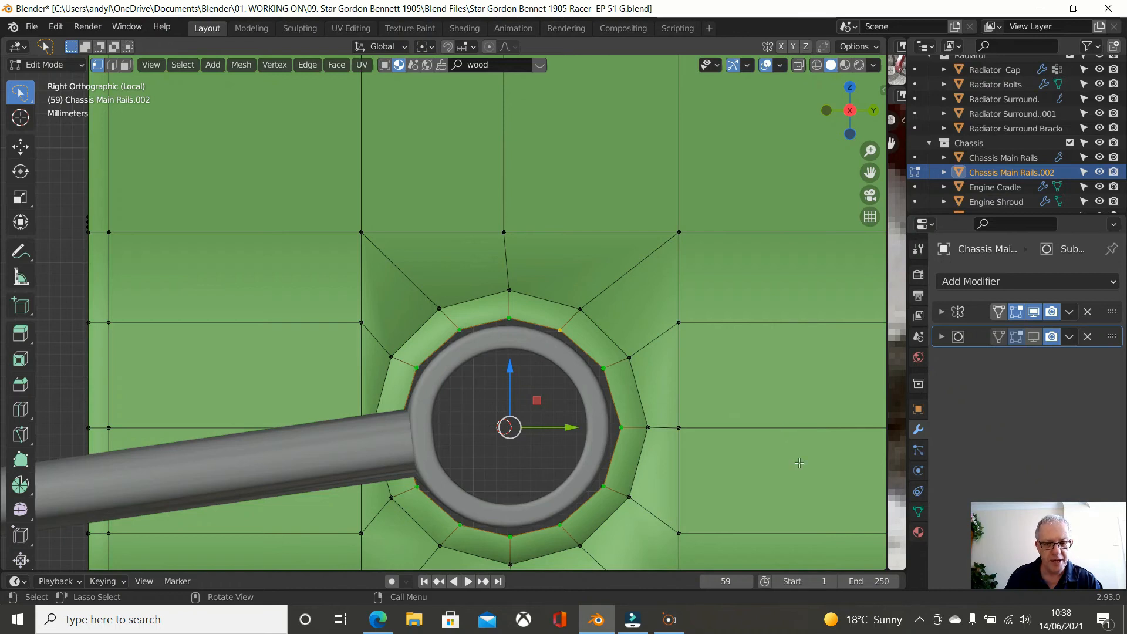
key(s)
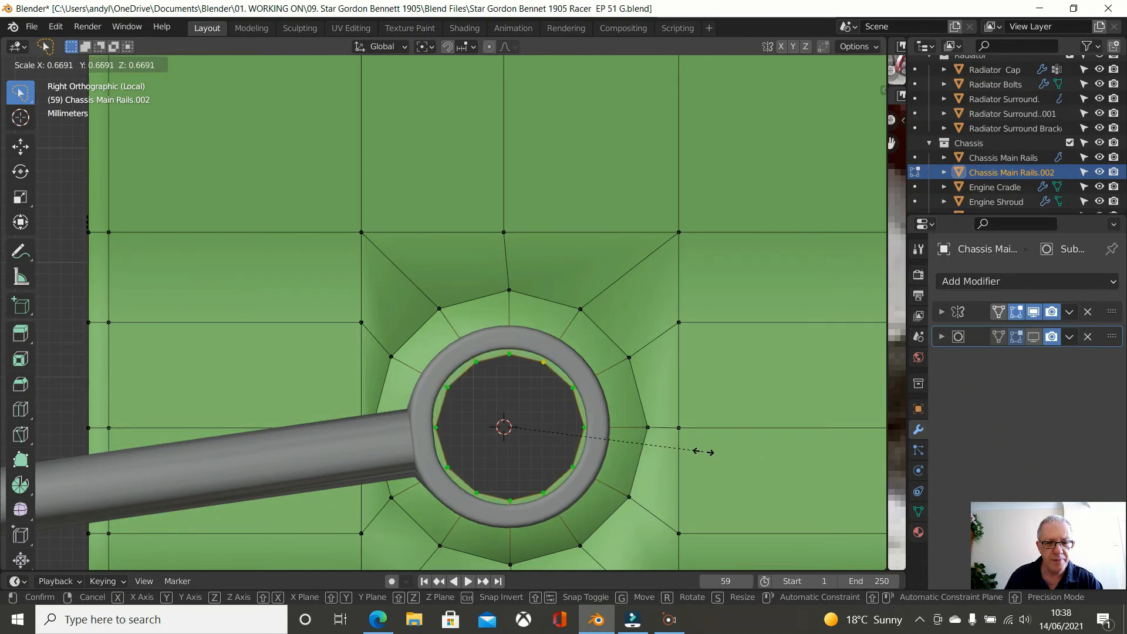
click(703, 451)
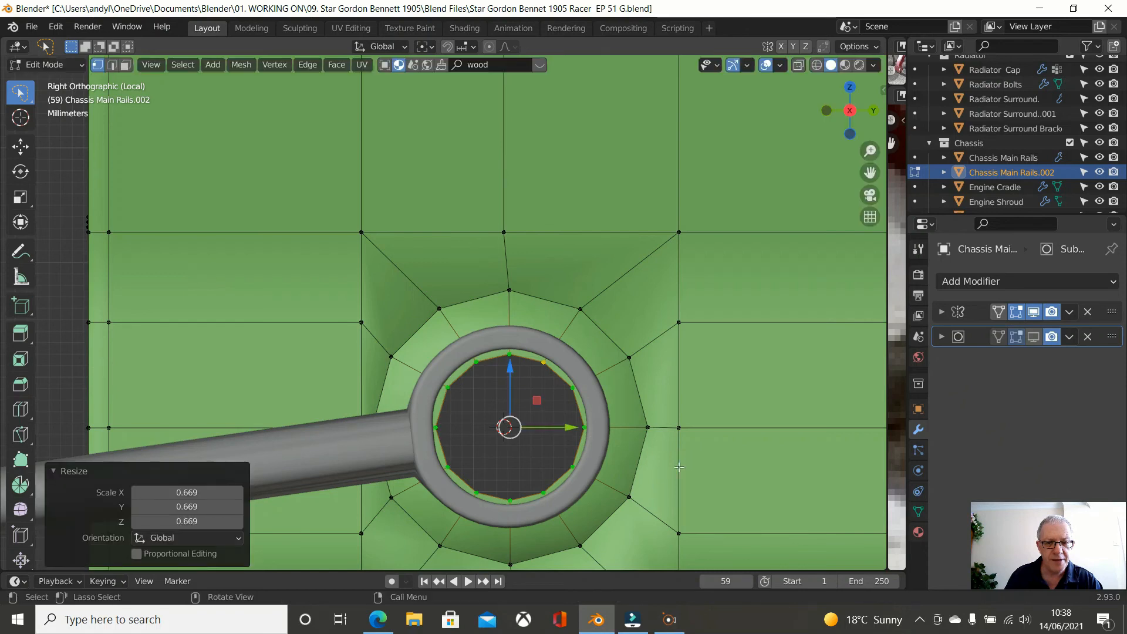
Step: Extrude the inner edge loop 0.048674 m along the X axis through the leaf spring tube, working from the front view
scroll(678, 467, down, 2)
middle_drag(645, 479, 500, 528)
scroll(605, 473, down, 2)
scroll(604, 473, down, 2)
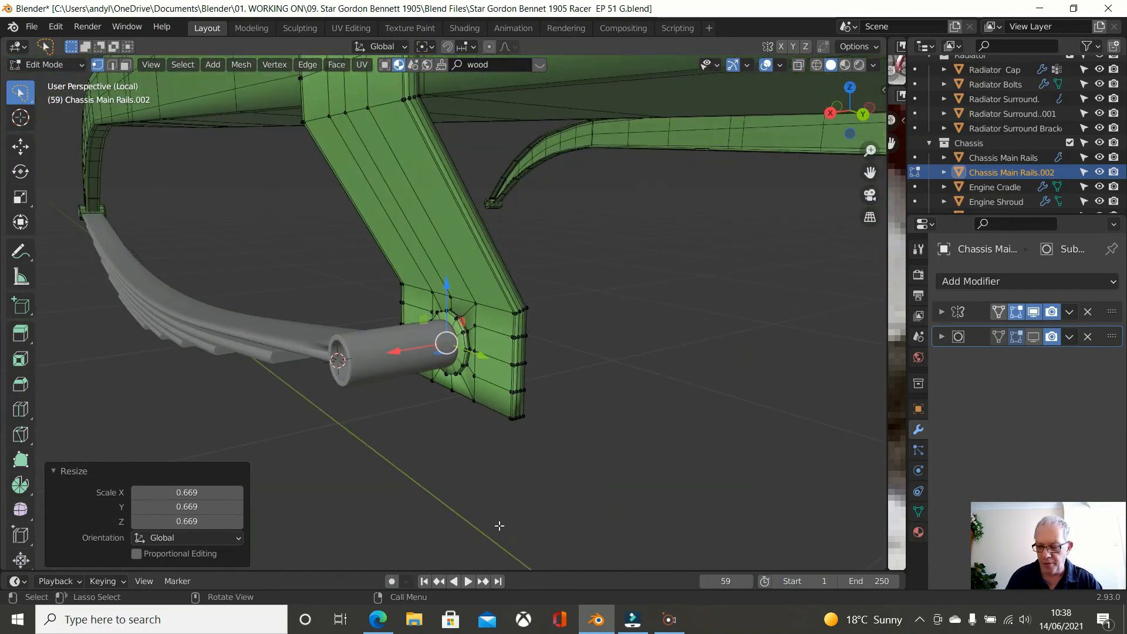
key(KP_1)
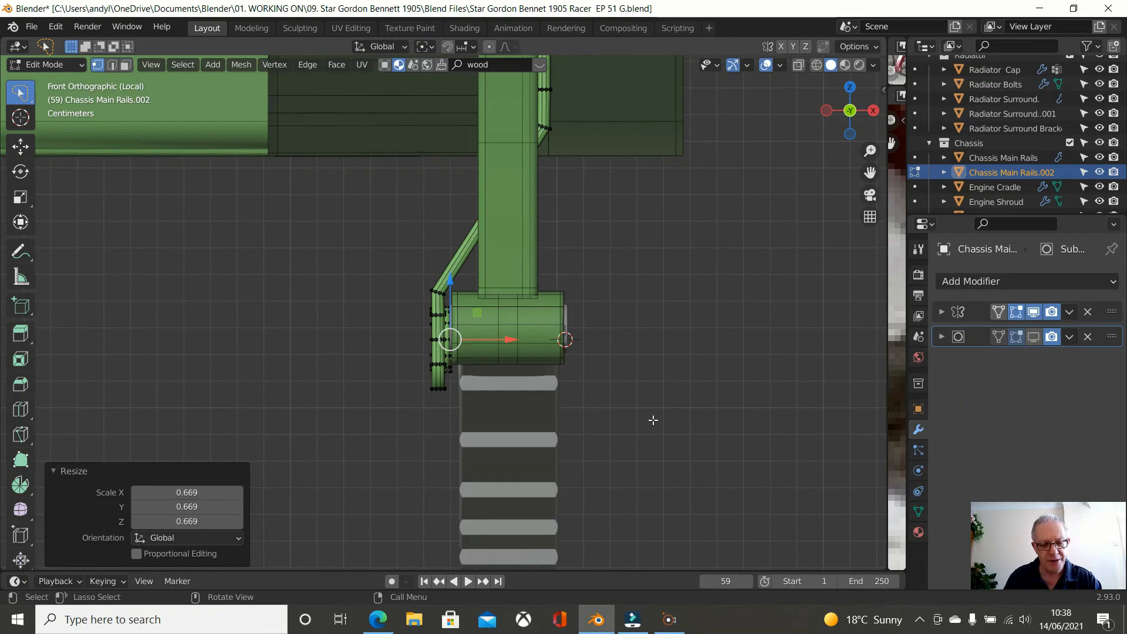
key(g)
key(x)
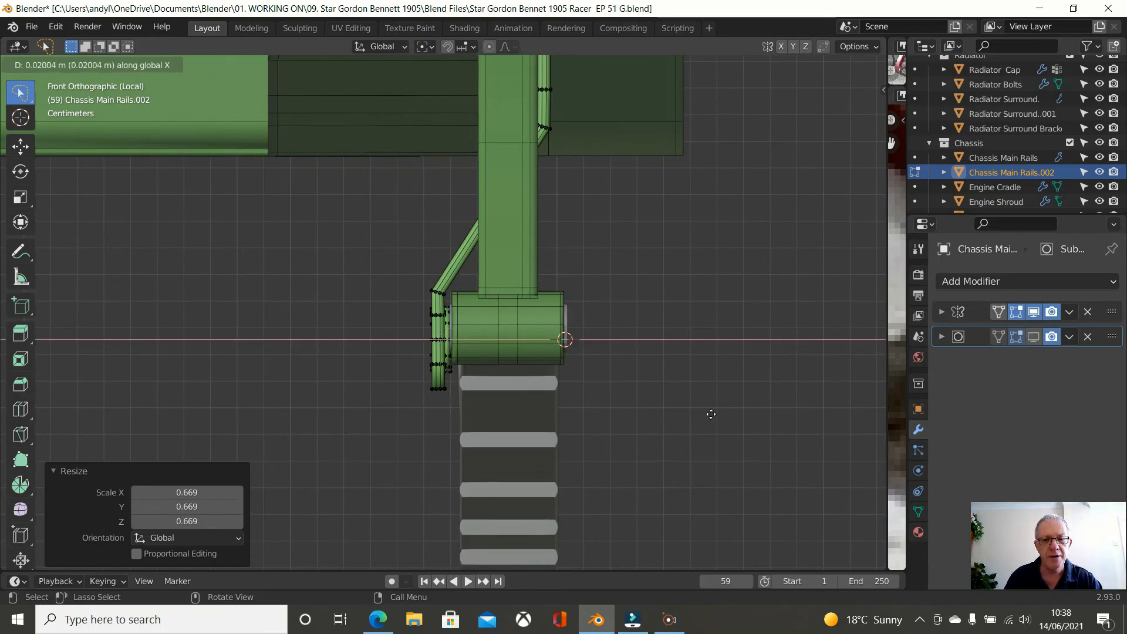
click(783, 406)
Step: Turn on the Subdivision modifier's viewport display to show the smoothed rim
middle_drag(724, 405, 548, 419)
scroll(493, 381, up, 2)
scroll(475, 349, up, 2)
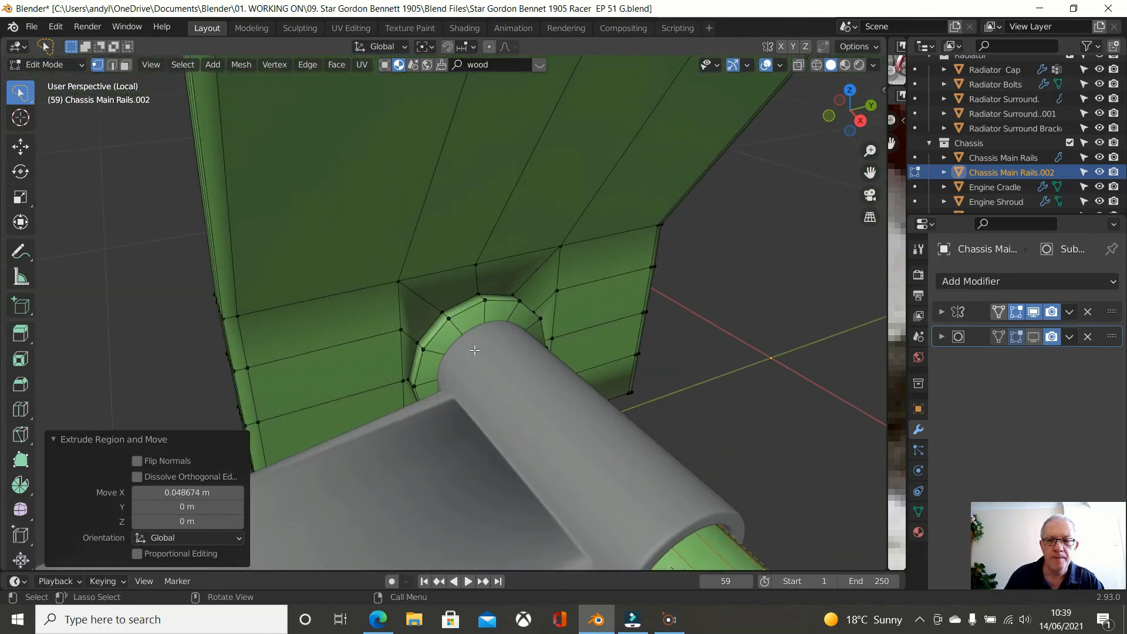
click(1037, 337)
Step: Add one loop cut around the rim's face next to the tube, slid to a factor of 0.331
middle_drag(632, 338, 722, 307)
scroll(464, 355, up, 4)
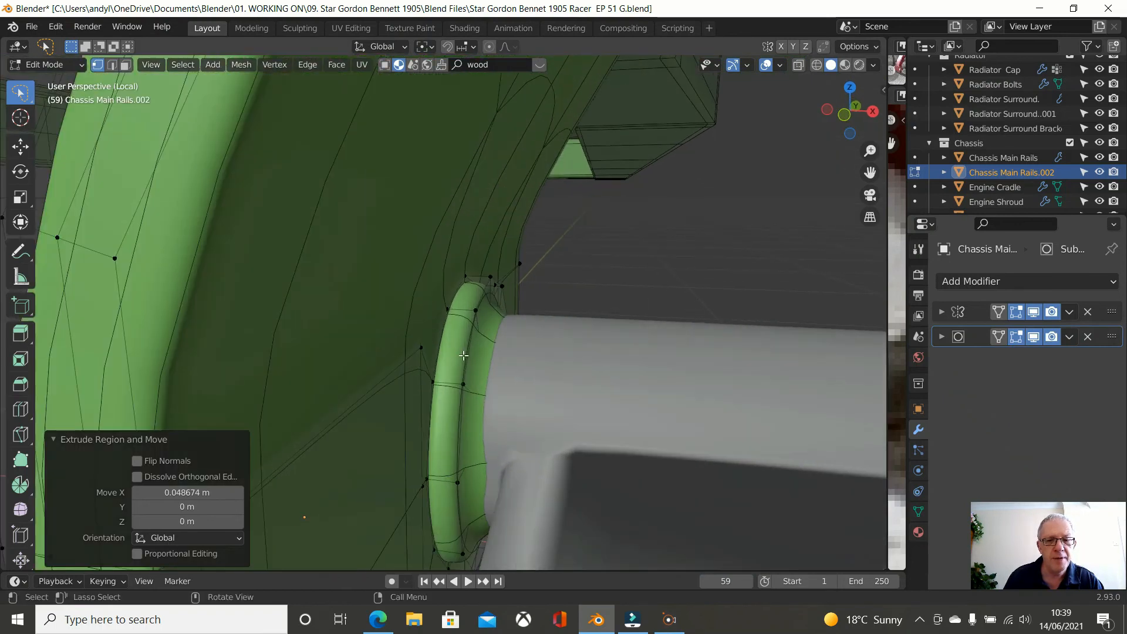
scroll(475, 356, up, 2)
key(ctrl+r)
click(510, 344)
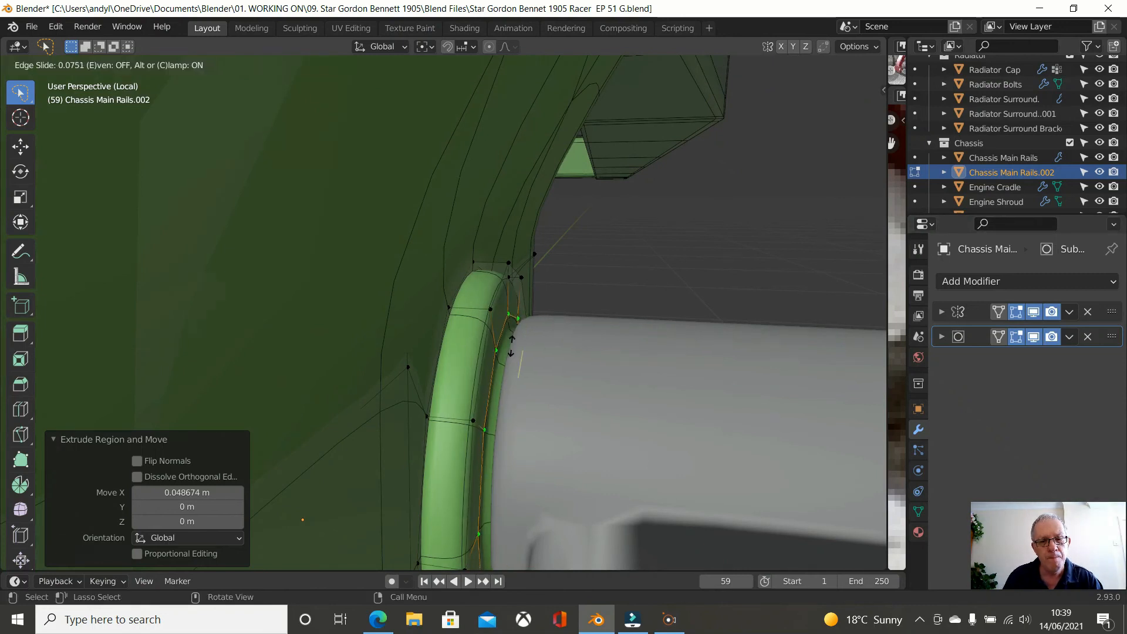
click(511, 357)
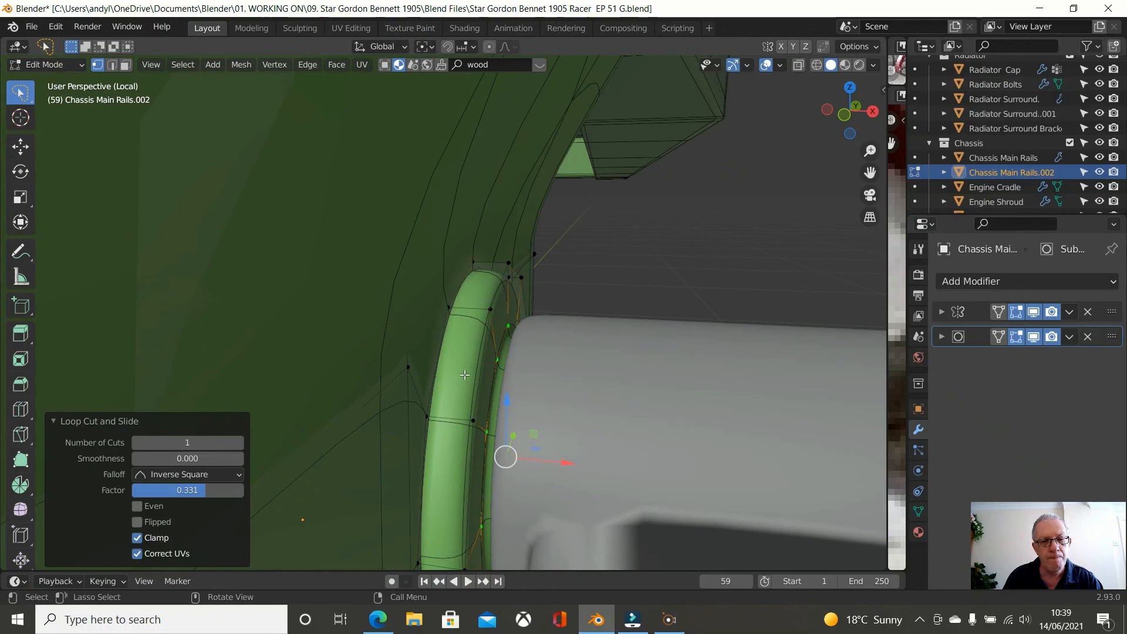
Step: Add one loop cut around the rim's outer band, slid to a factor of -0.594 toward the edge facing the tube
alt+click(462, 428)
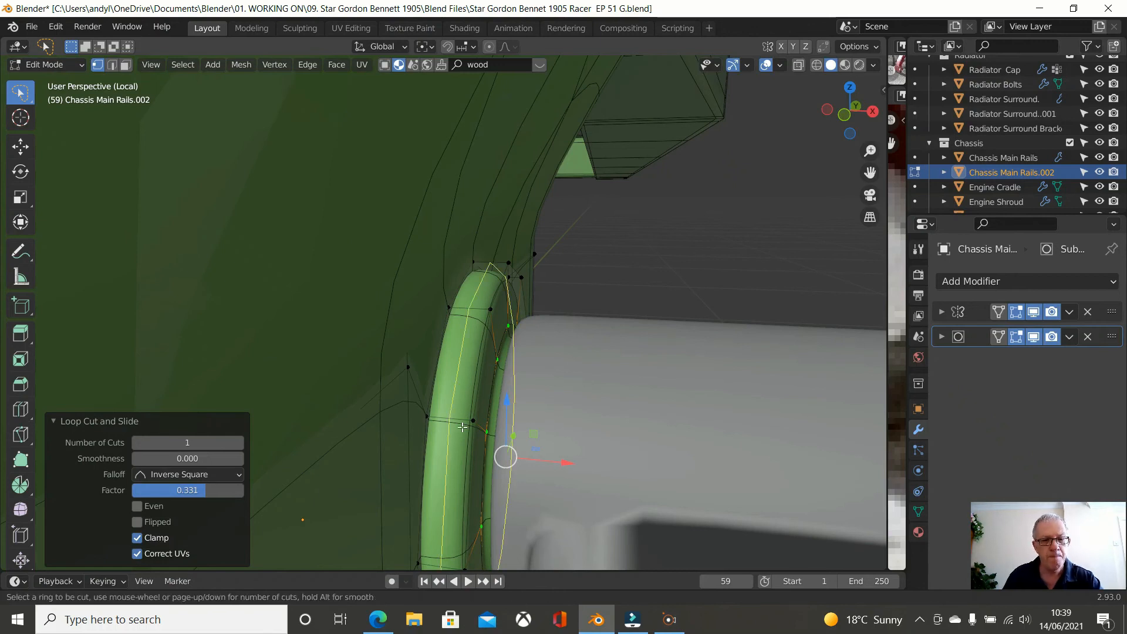
key(g)
key(g)
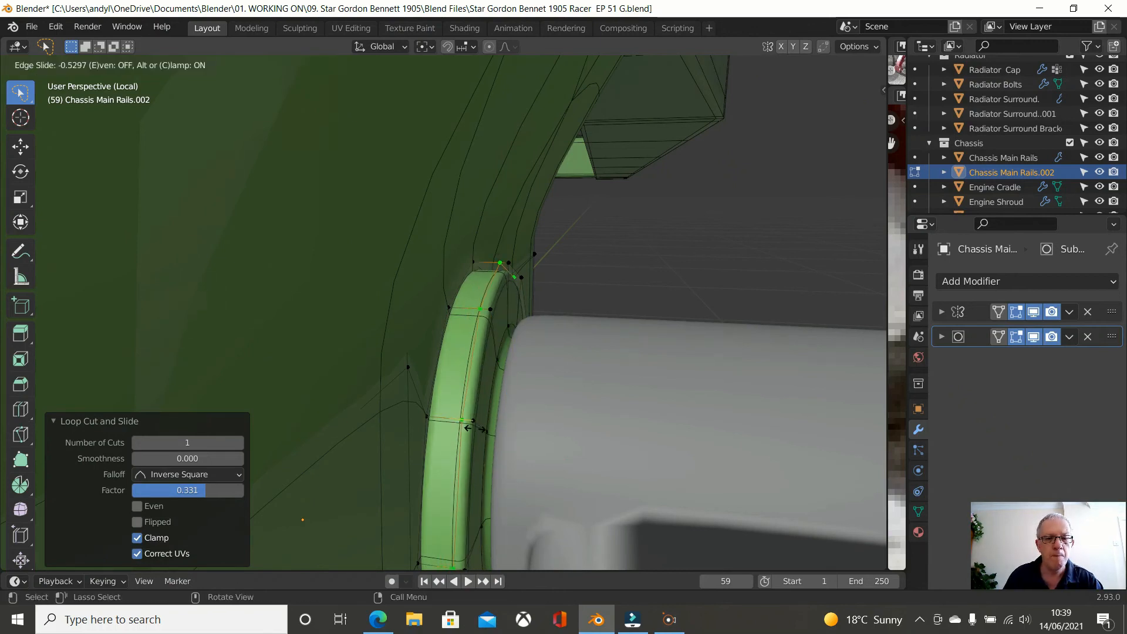
click(475, 433)
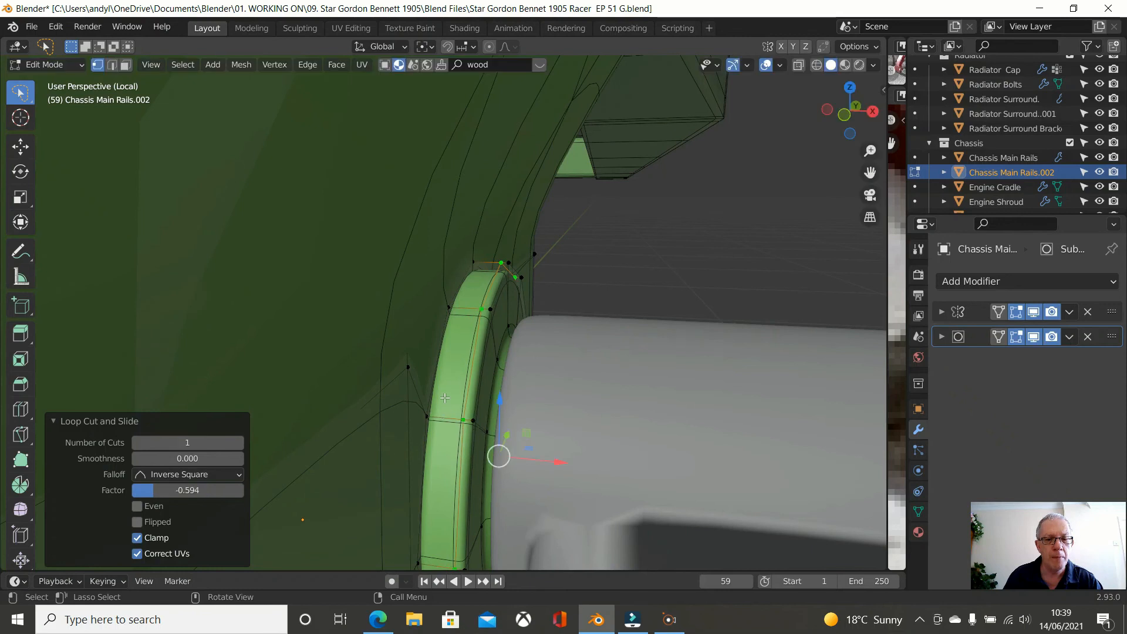
Step: Add another loop cut around the rim's outer band, slid close to the edge that meets the bracket plate
alt+click(468, 310)
key(g)
key(g)
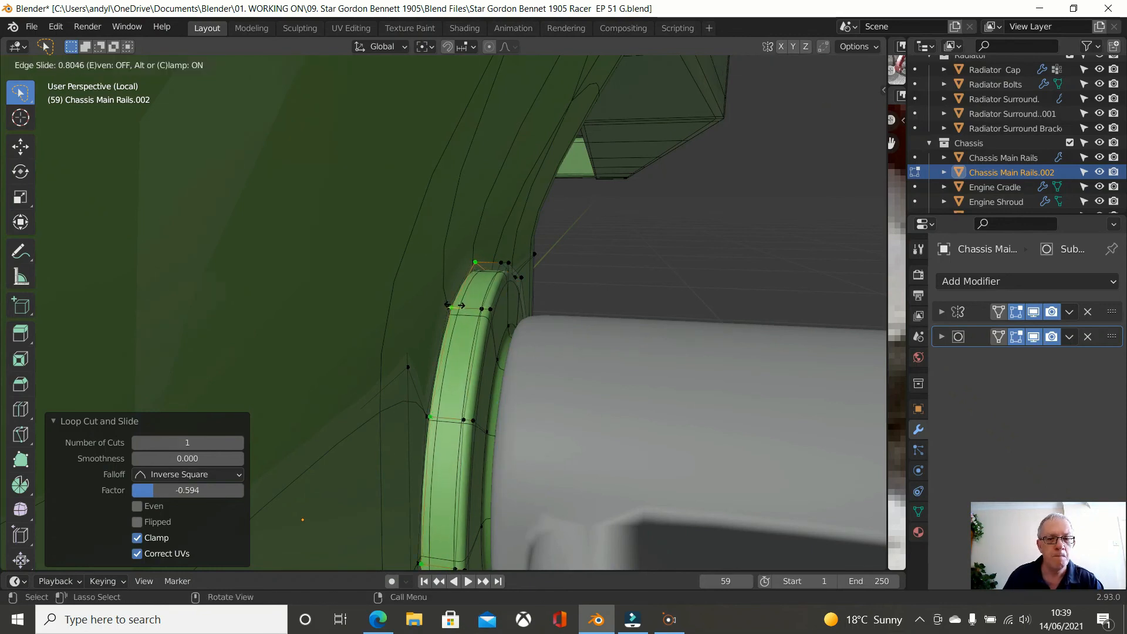
click(452, 306)
middle_drag(452, 306, 408, 380)
key(Tab)
Step: Select the open end loop of the extruded inner tube and move it -0.003657 m along the X axis
scroll(462, 389, down, 3)
scroll(407, 378, up, 8)
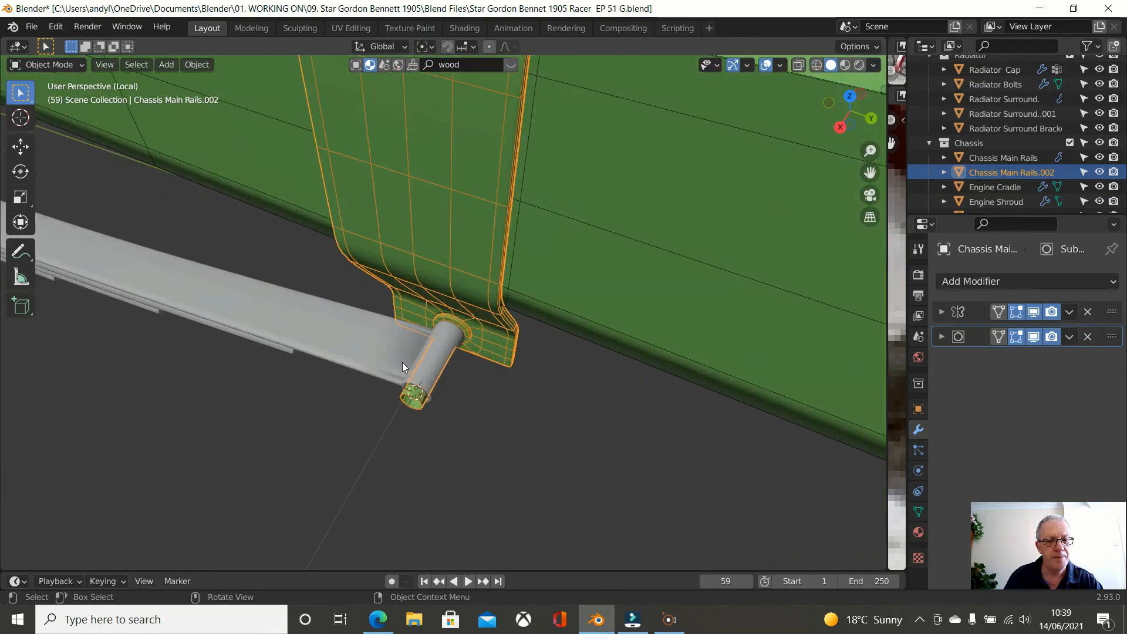
middle_drag(364, 333, 338, 290)
scroll(390, 315, up, 3)
scroll(396, 322, down, 1)
scroll(396, 324, down, 1)
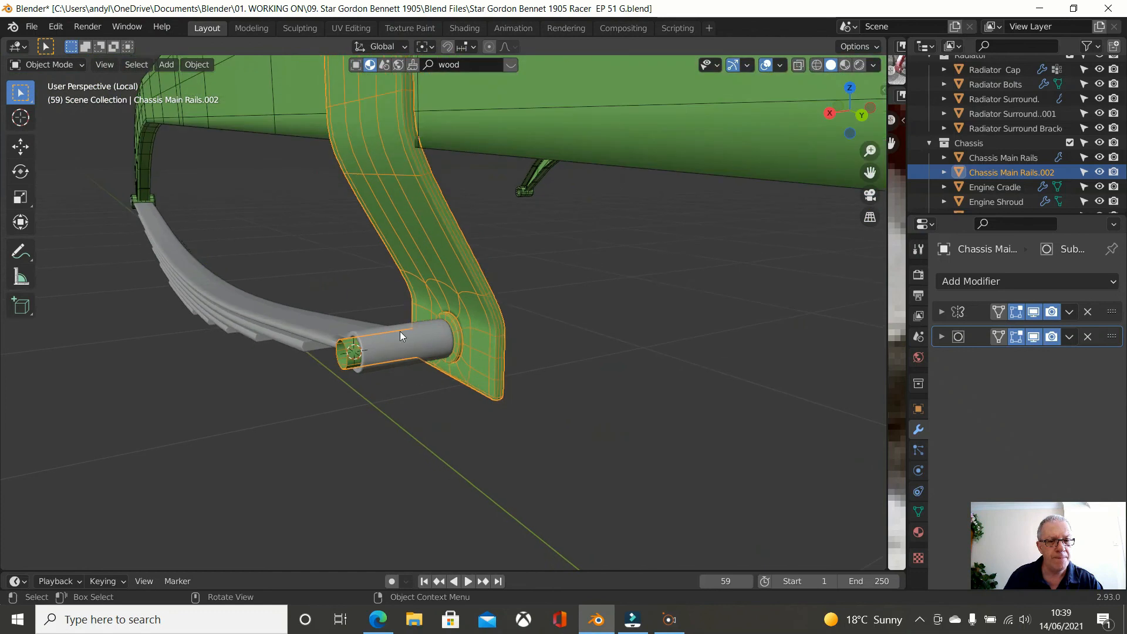
scroll(400, 331, up, 3)
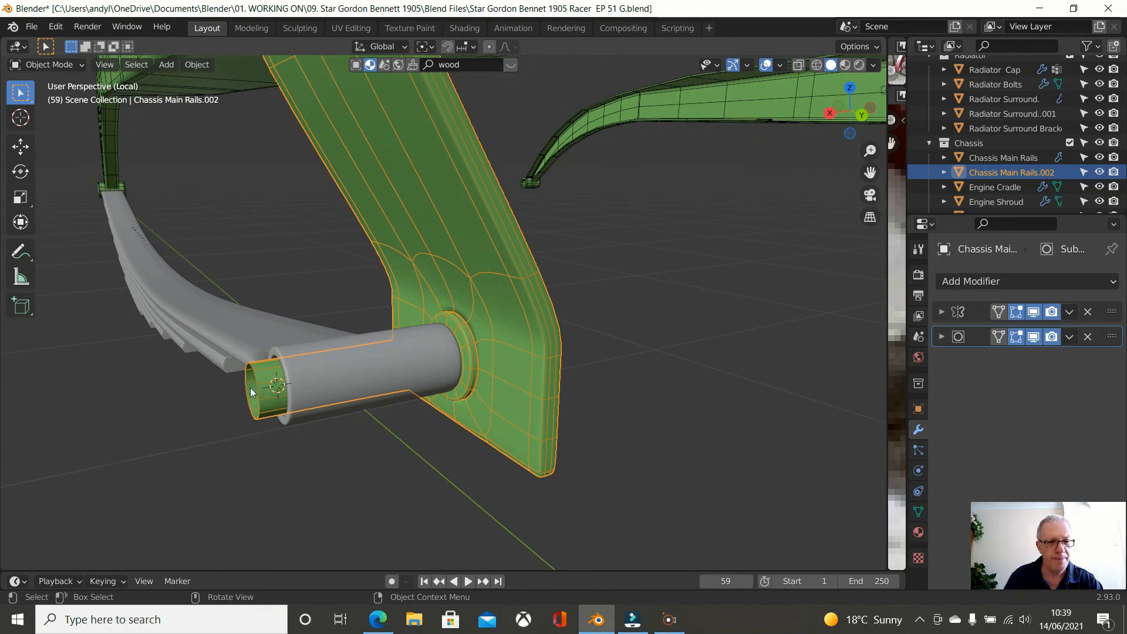
key(Tab)
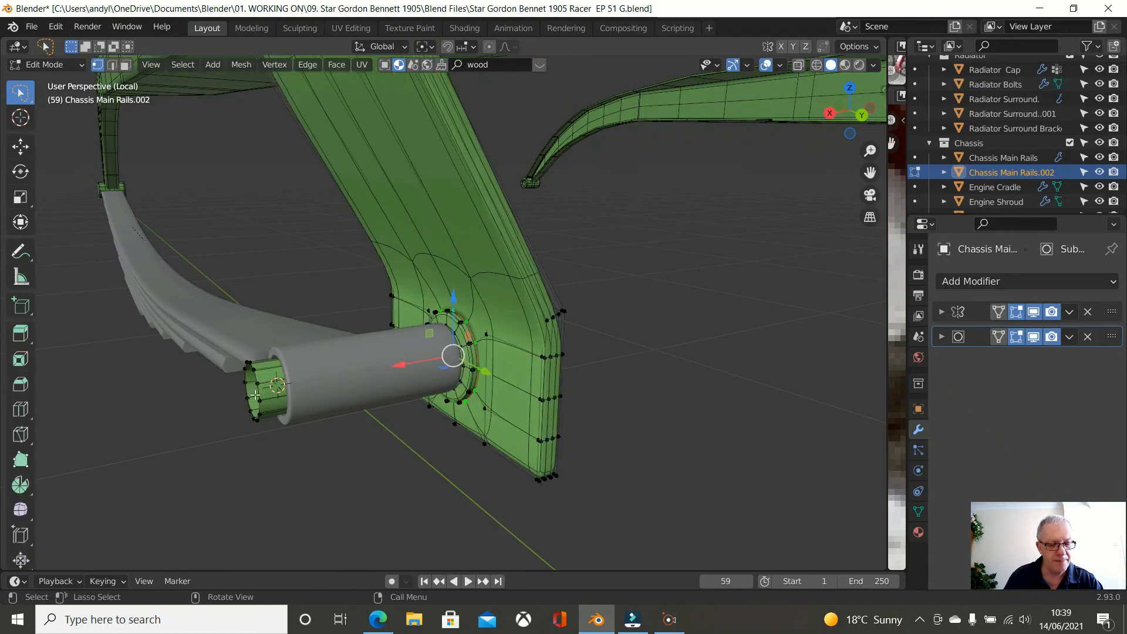
alt+click(260, 395)
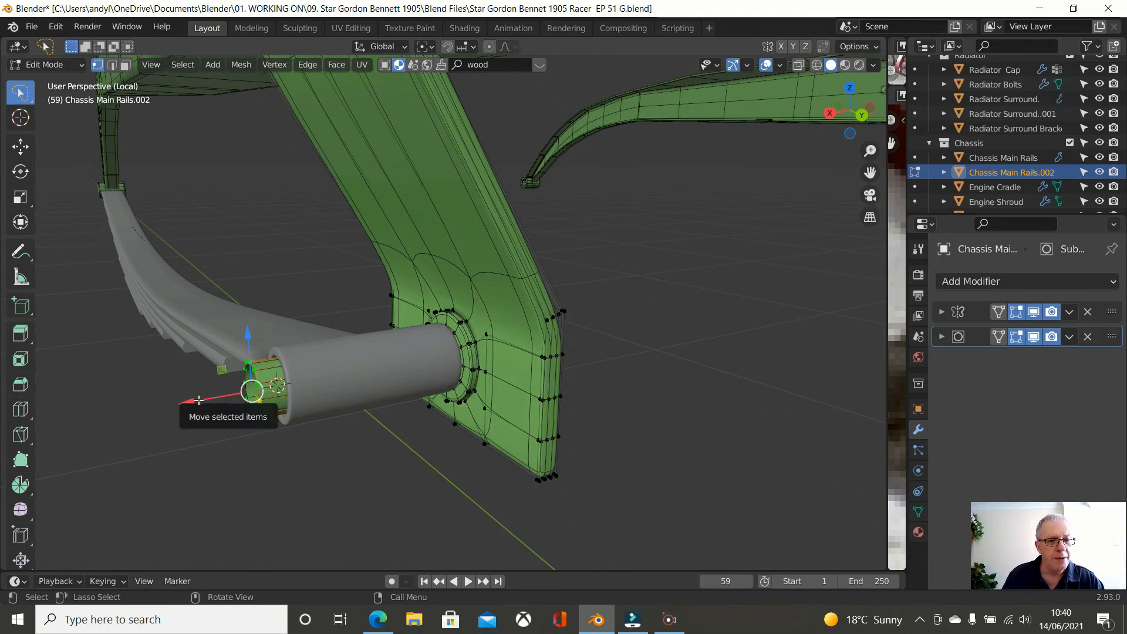
drag(200, 400, 218, 400)
Step: Add one loop cut around the inner tube, slid to a factor of -0.965 near its open end
scroll(320, 371, up, 5)
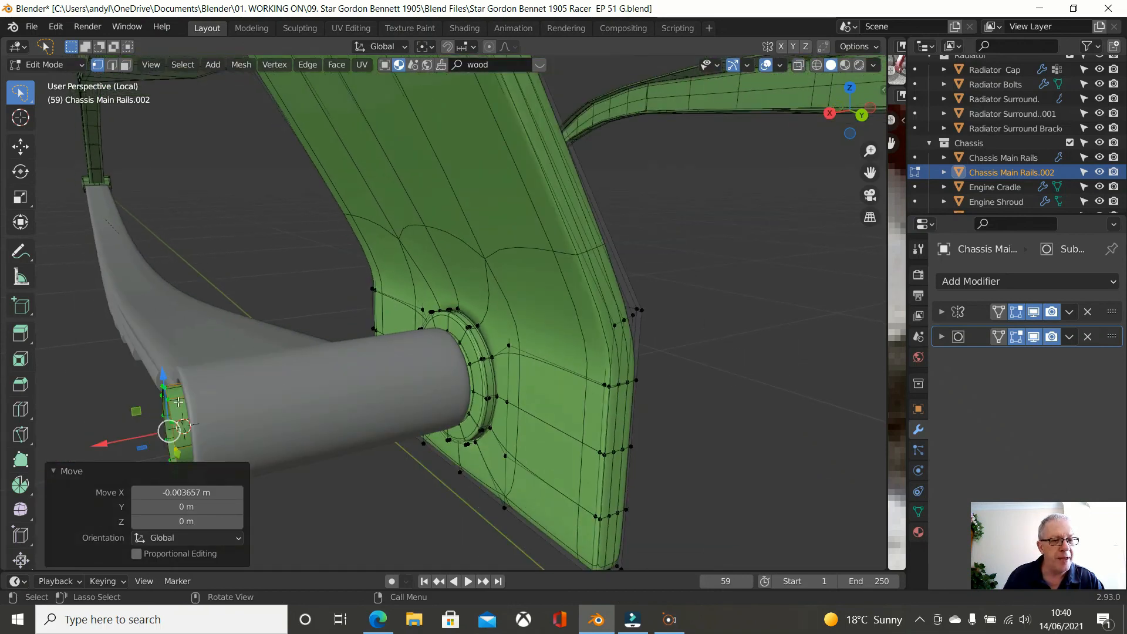
key(ctrl+r)
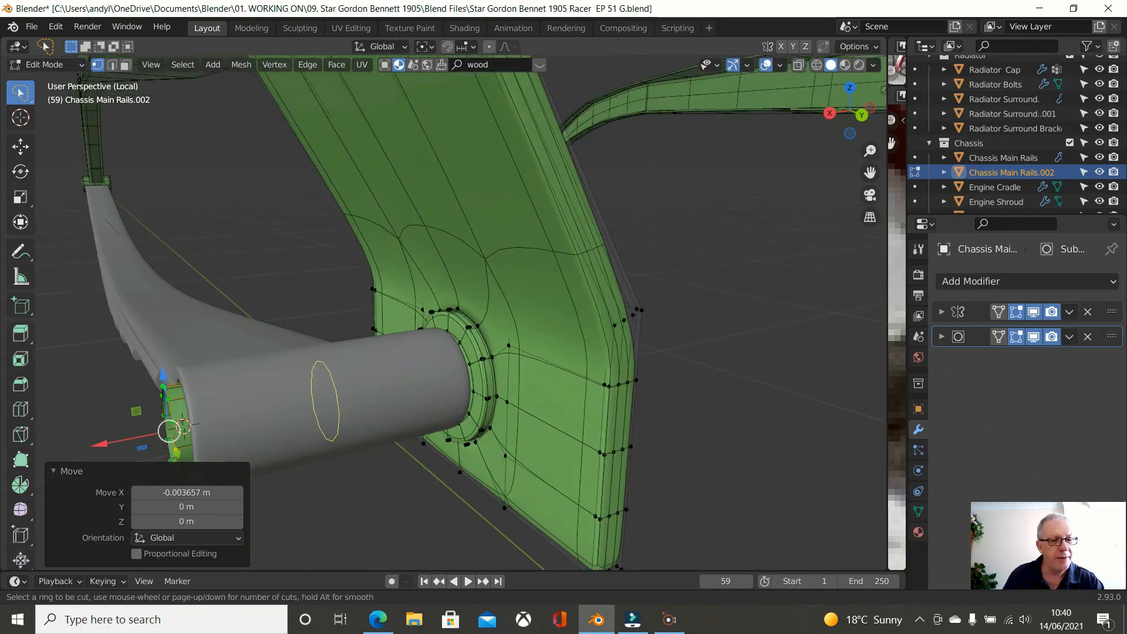
click(322, 376)
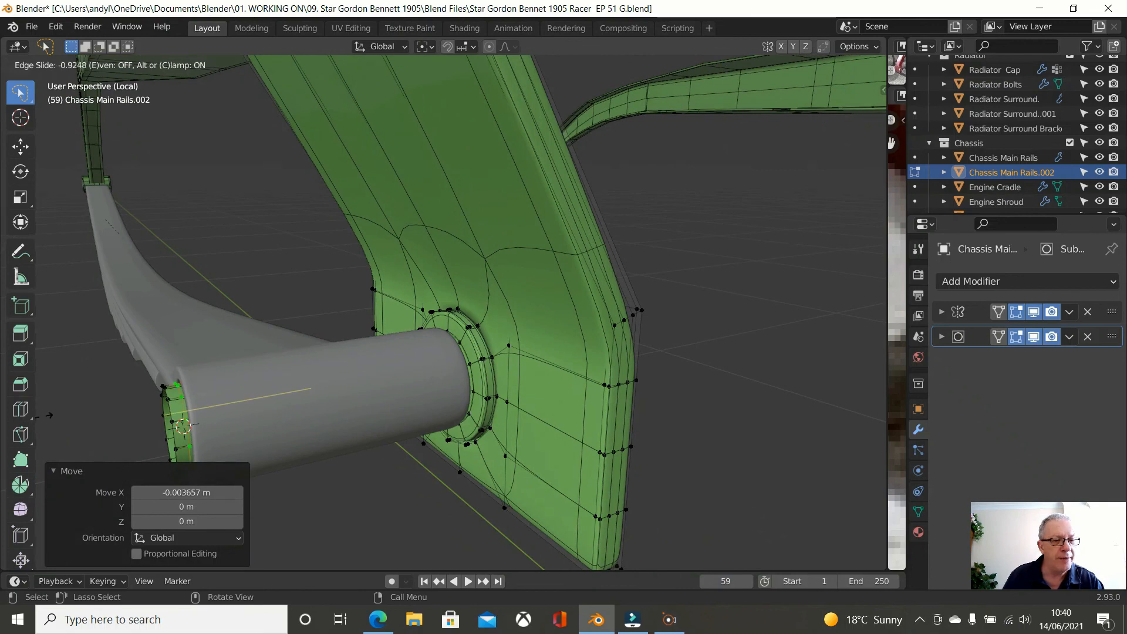
click(43, 416)
scroll(276, 390, down, 4)
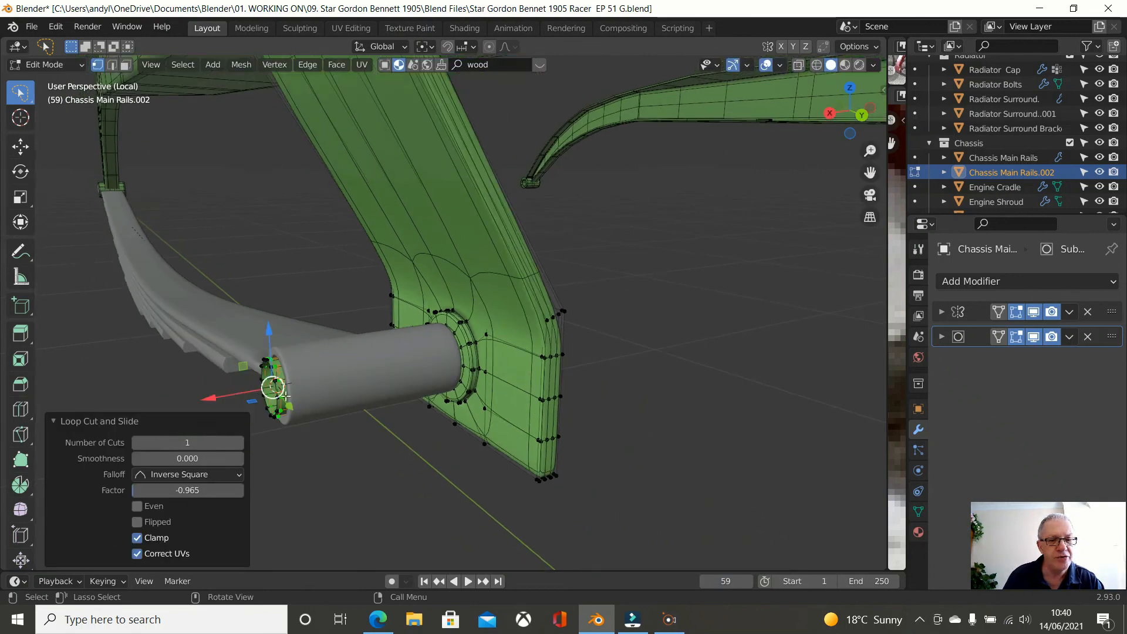
Step: Add one loop cut across the bracket's slanted section, slid to a factor of -0.872 just above the lower bend
middle_drag(317, 405, 340, 342)
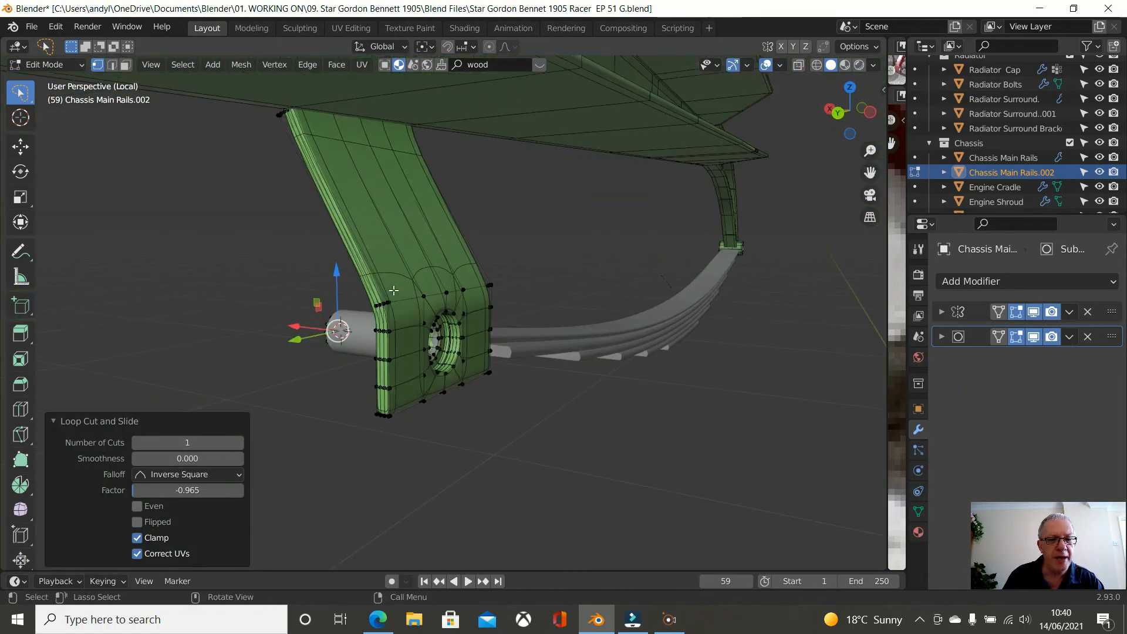
key(ctrl+r)
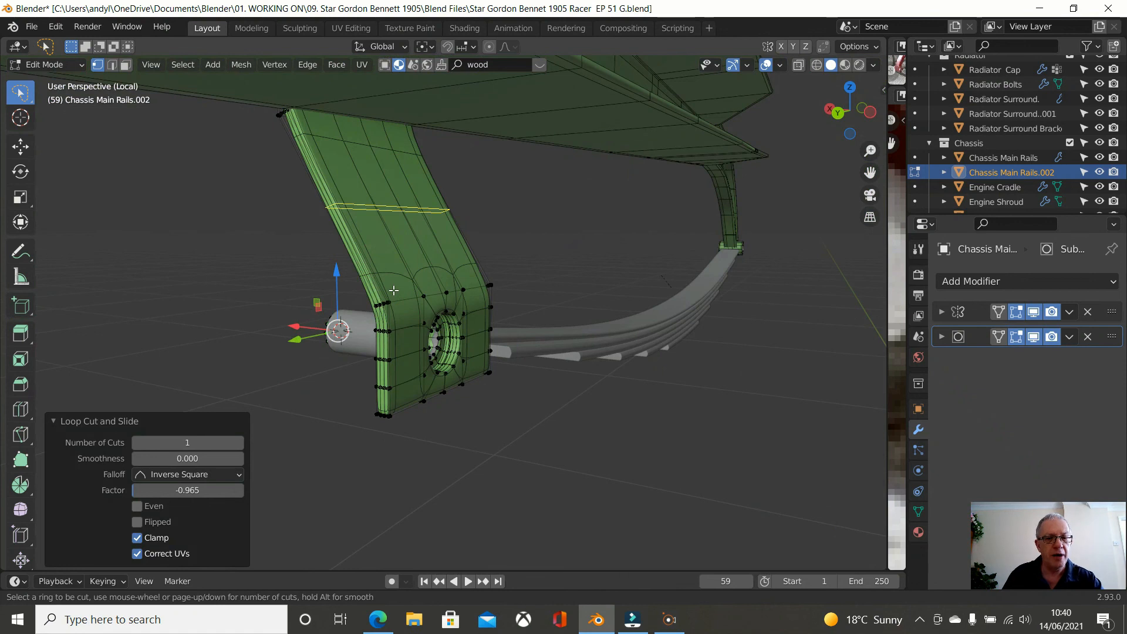
click(394, 291)
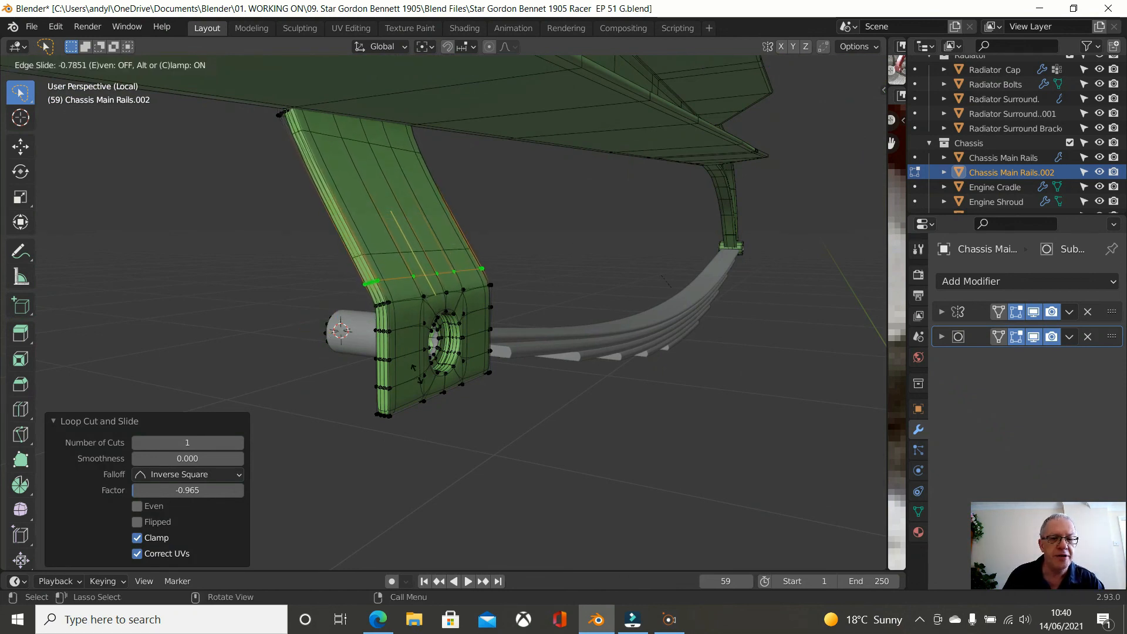
click(418, 379)
middle_drag(418, 378, 555, 366)
scroll(410, 191, up, 1)
middle_drag(411, 191, 413, 164)
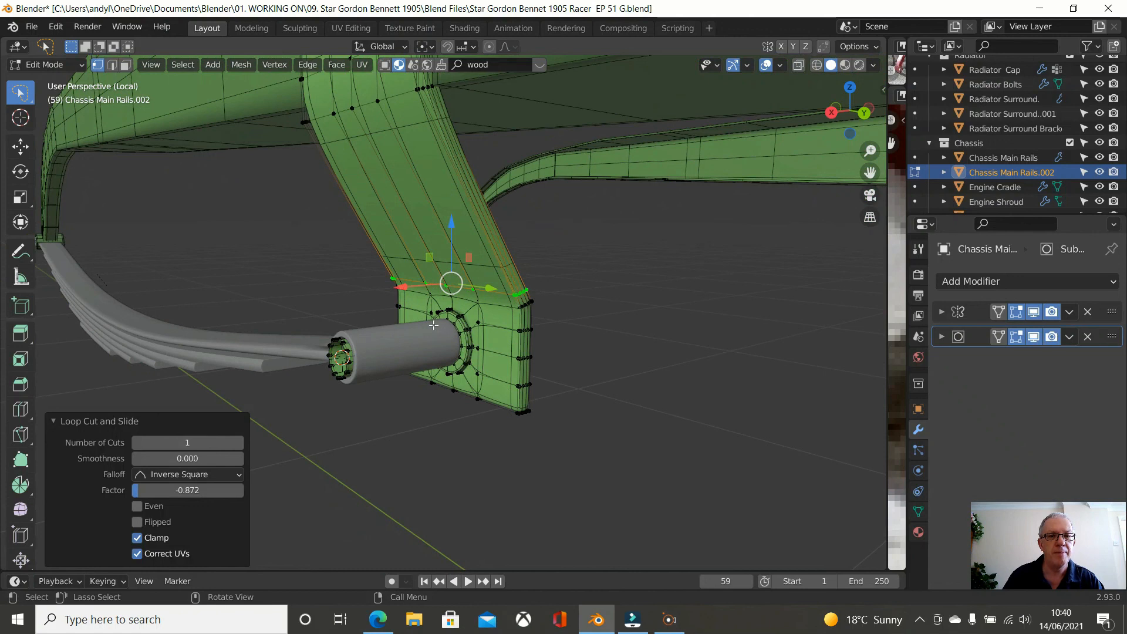
key(r)
click(458, 183)
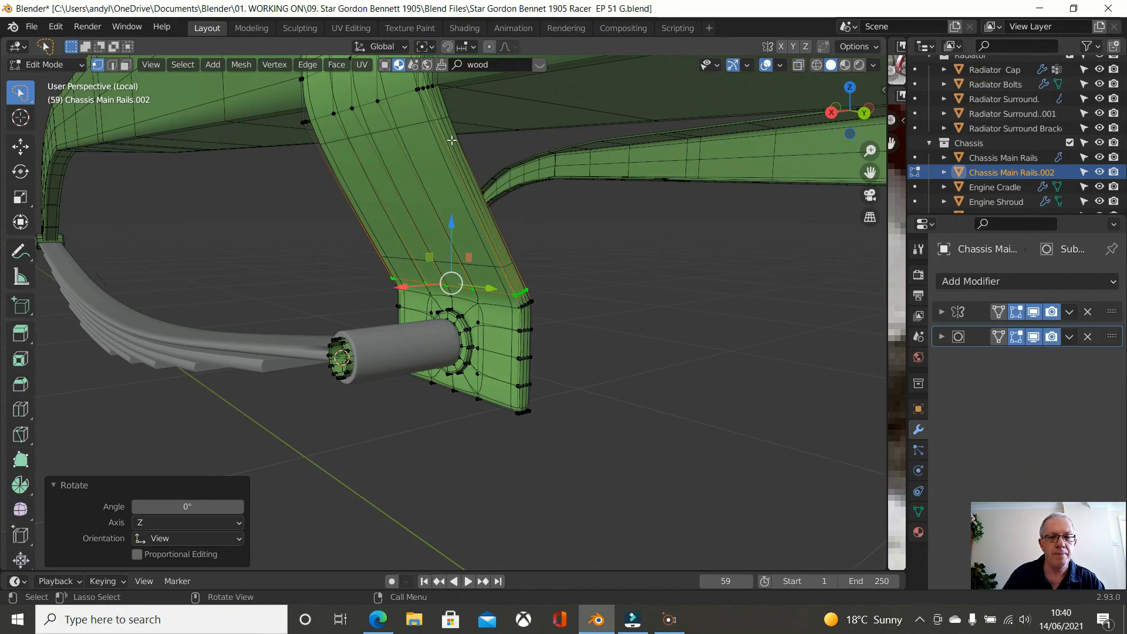
key(alt+a)
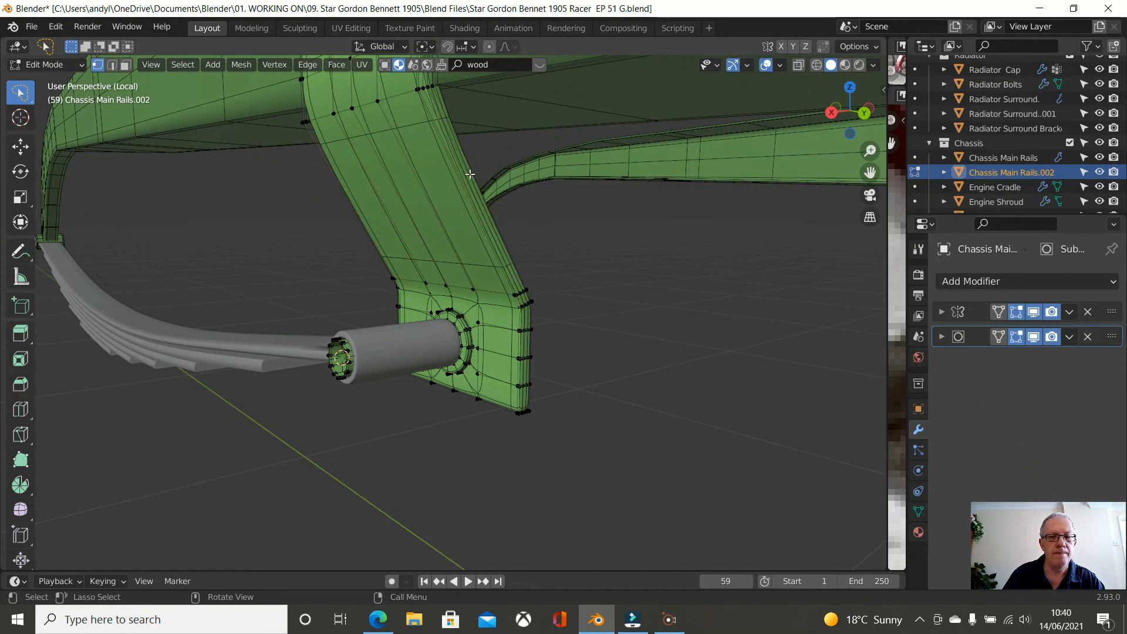
Step: Add one loop cut across the bracket's slanted section, slid up close to the upper bend
key(ctrl+r)
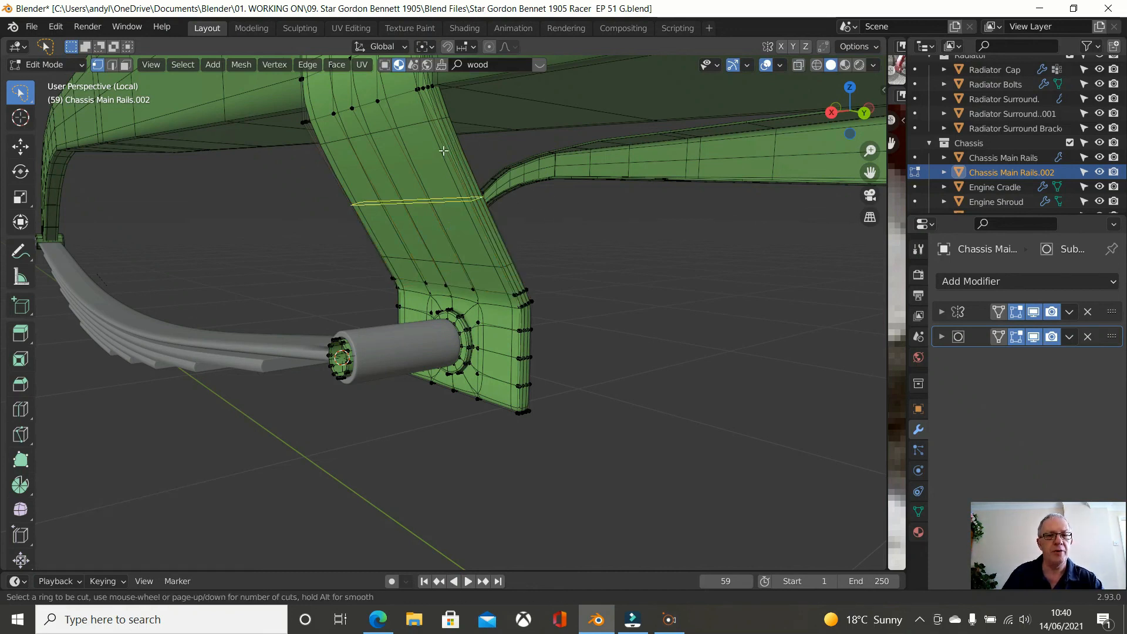
click(440, 150)
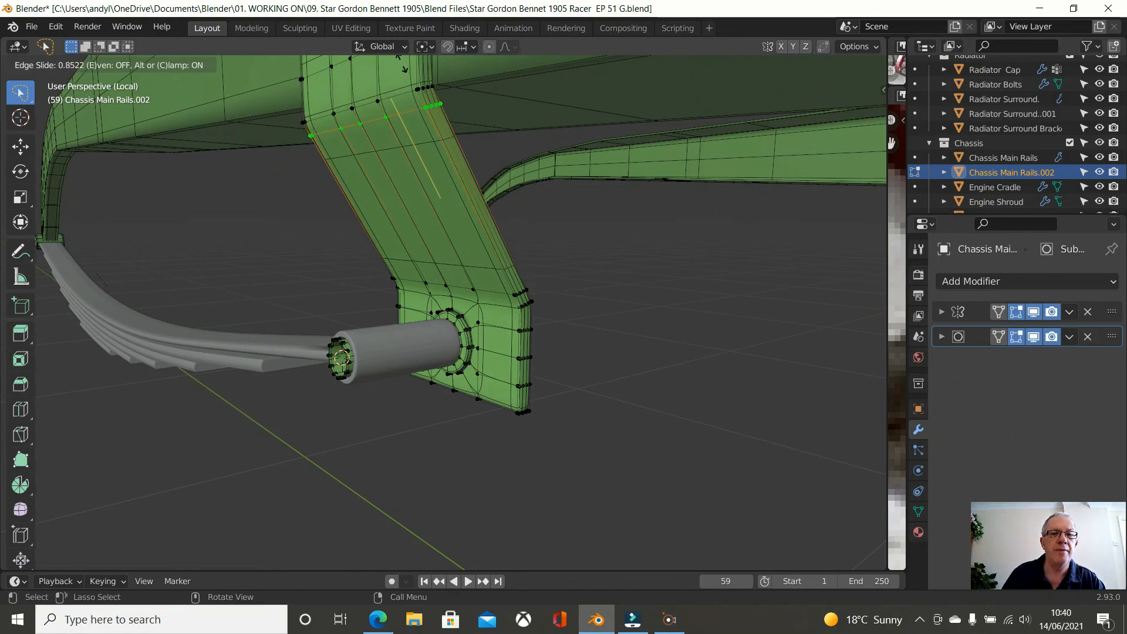
click(405, 69)
middle_drag(405, 68, 420, 206)
key(Tab)
key(Tab)
Step: Select the edge loop just below the bracket's top outer corner and slide it to a factor of 0.693 toward the corner
scroll(423, 184, up, 3)
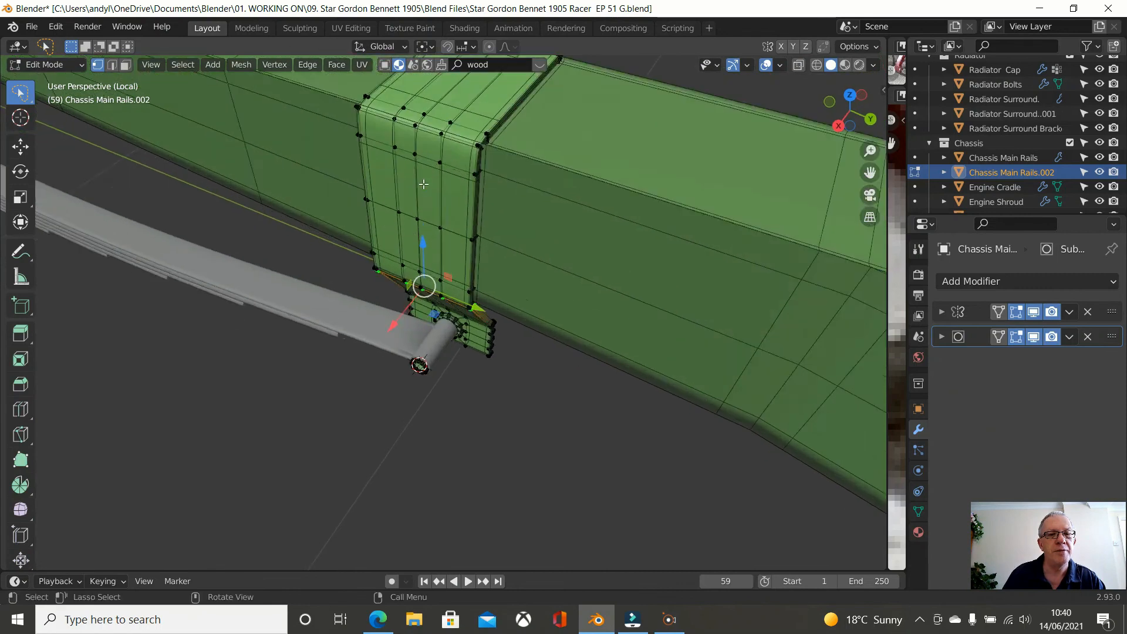
alt+click(425, 109)
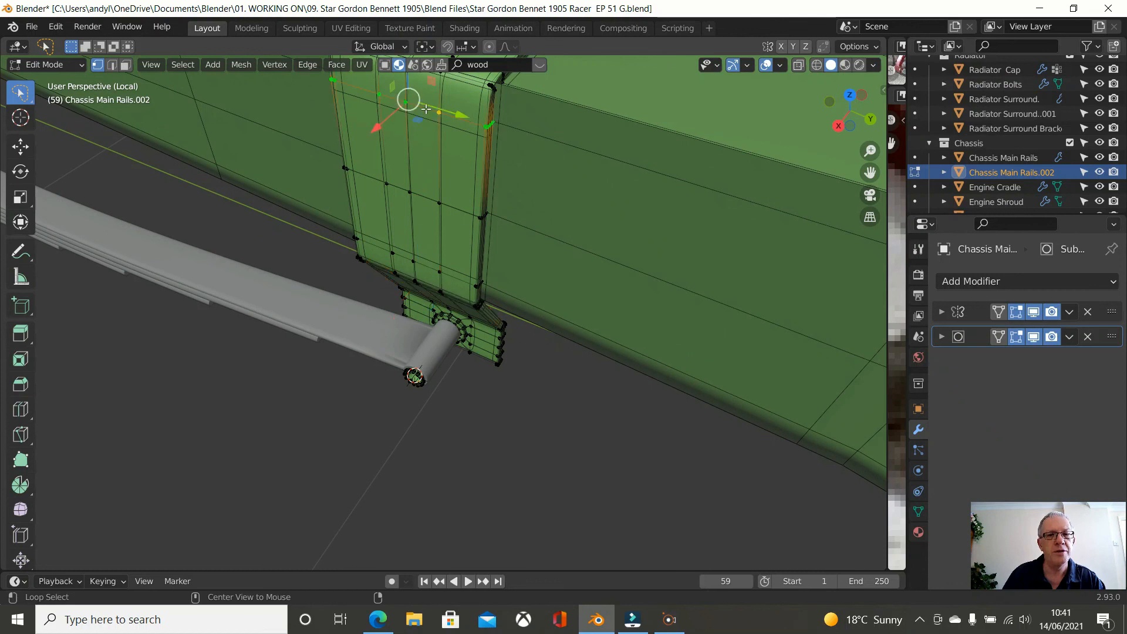
scroll(495, 140, down, 3)
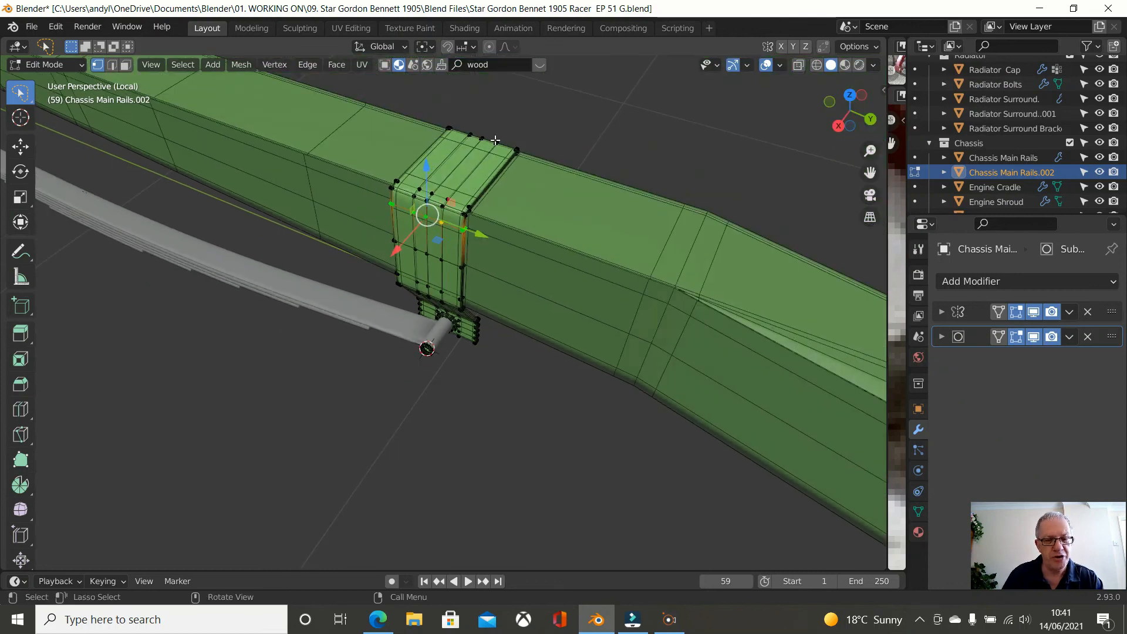
key(g)
key(g)
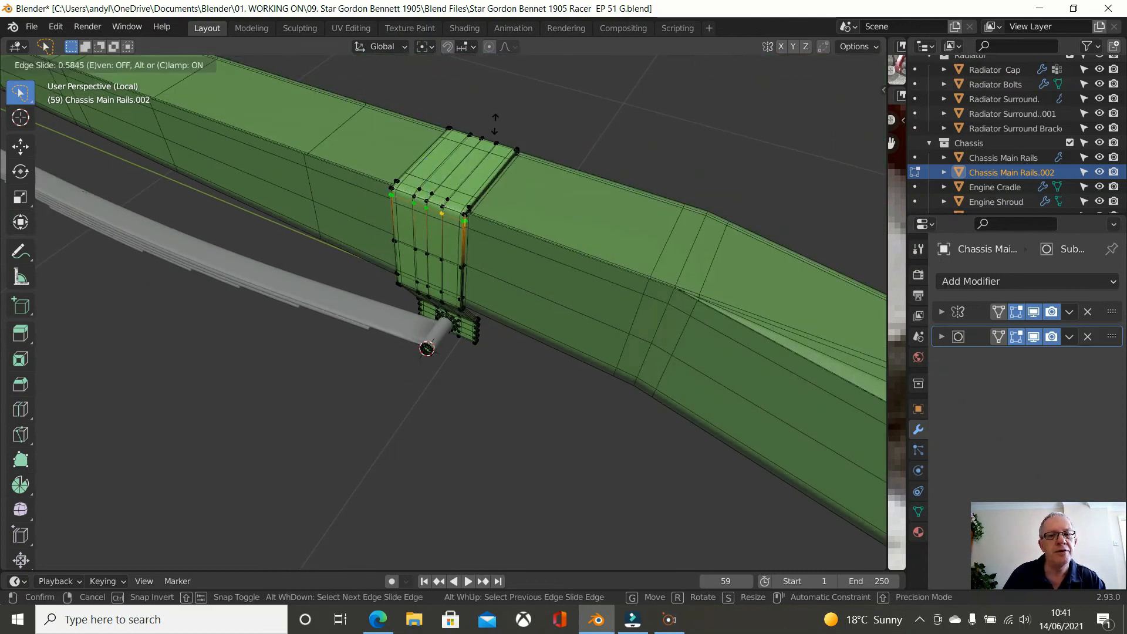
click(495, 121)
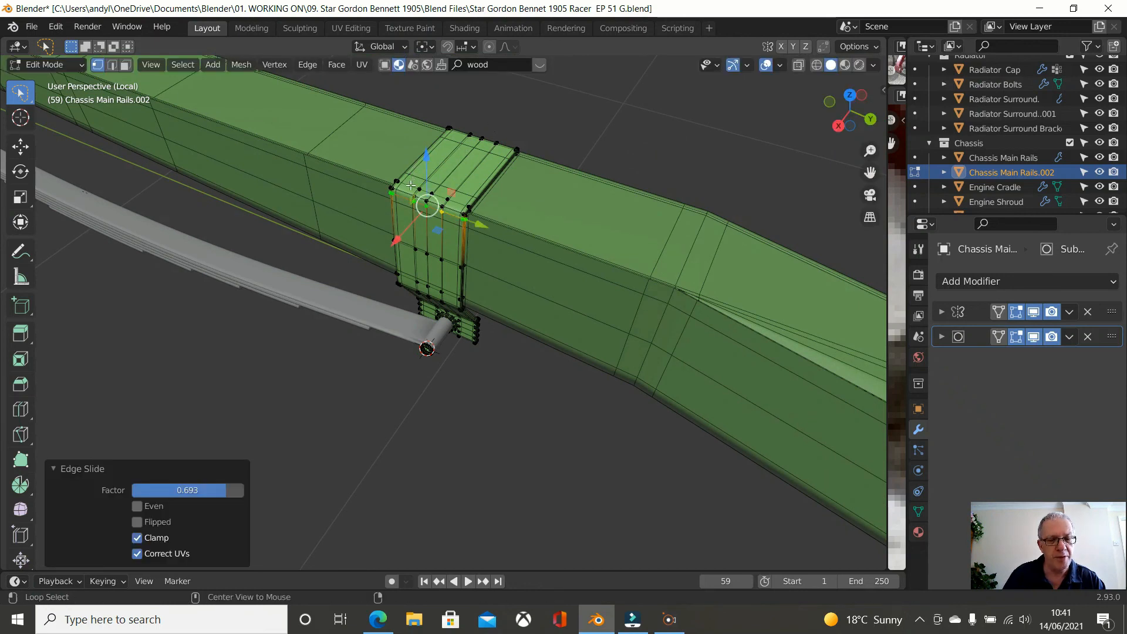
Step: Select the edge loop on the bracket's top face beside the outer corner and slide it slightly toward the corner
alt+click(559, 168)
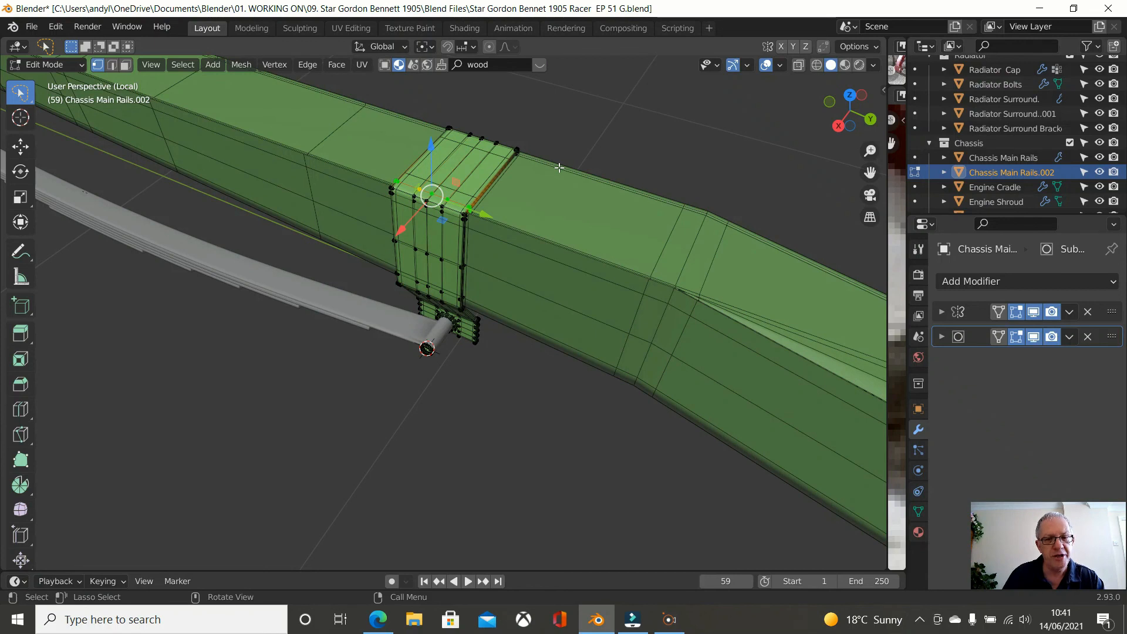
key(g)
key(g)
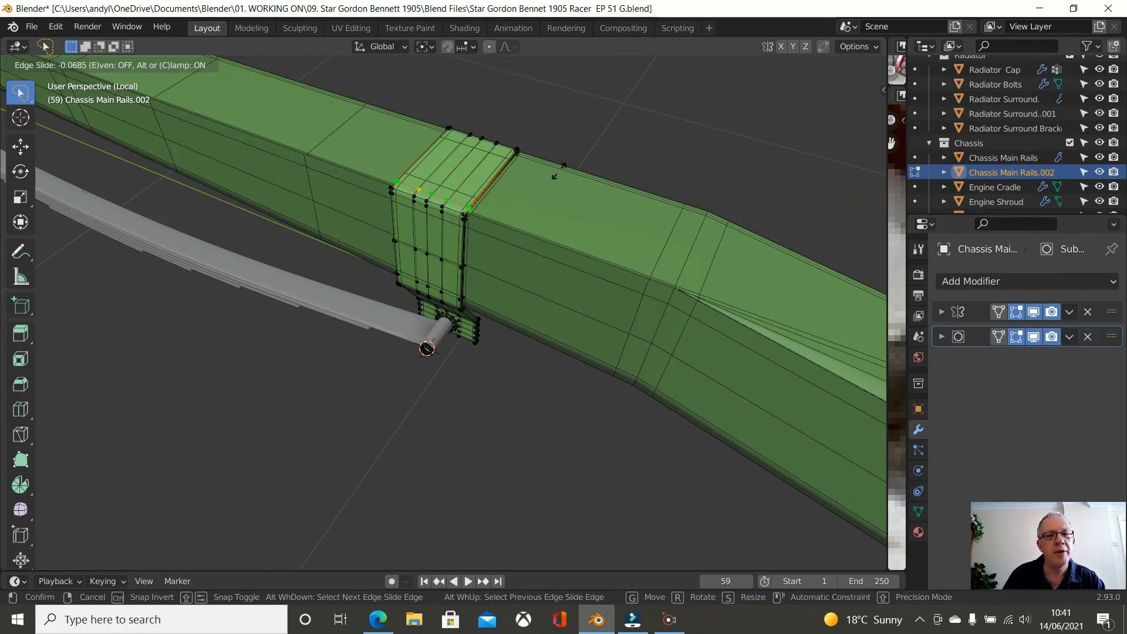
click(552, 174)
middle_drag(552, 174, 449, 114)
key(Tab)
Step: Add one loop cut on the bracket face around the base of the rim, slid to a factor of -0.726
scroll(449, 115, up, 7)
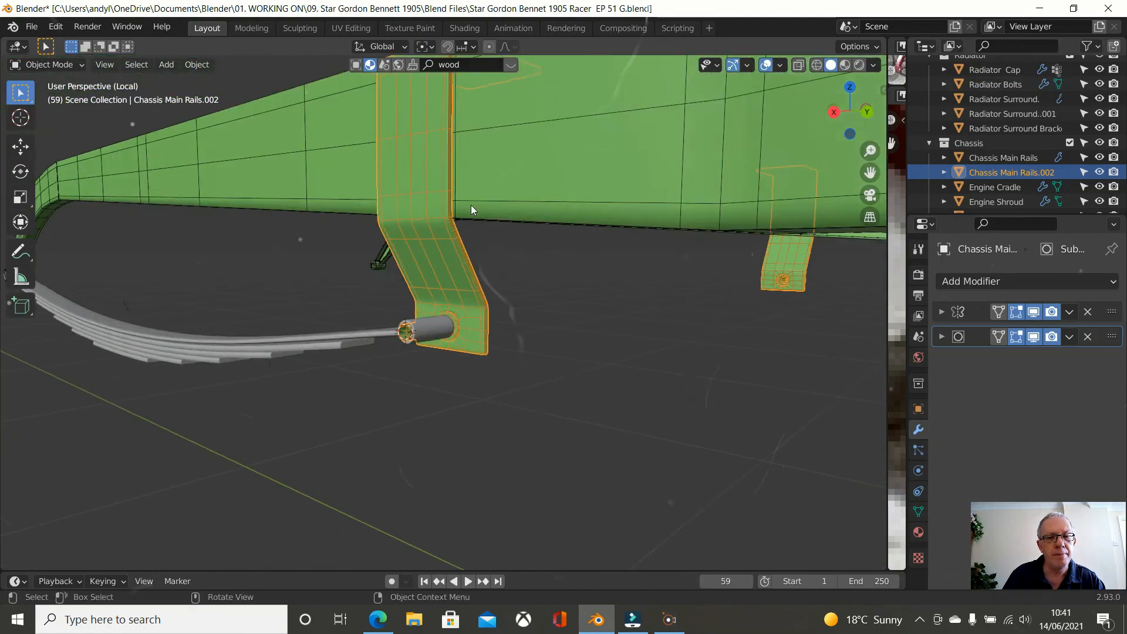
middle_drag(480, 303, 549, 317)
scroll(466, 318, up, 4)
scroll(533, 303, up, 1)
key(Tab)
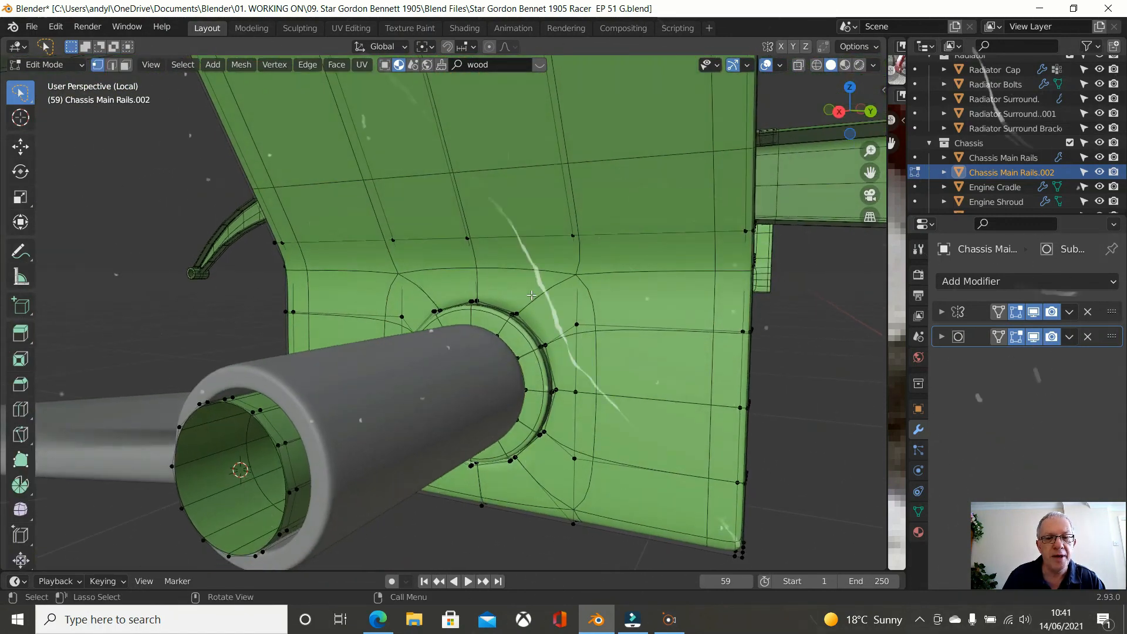
key(ctrl+r)
click(560, 331)
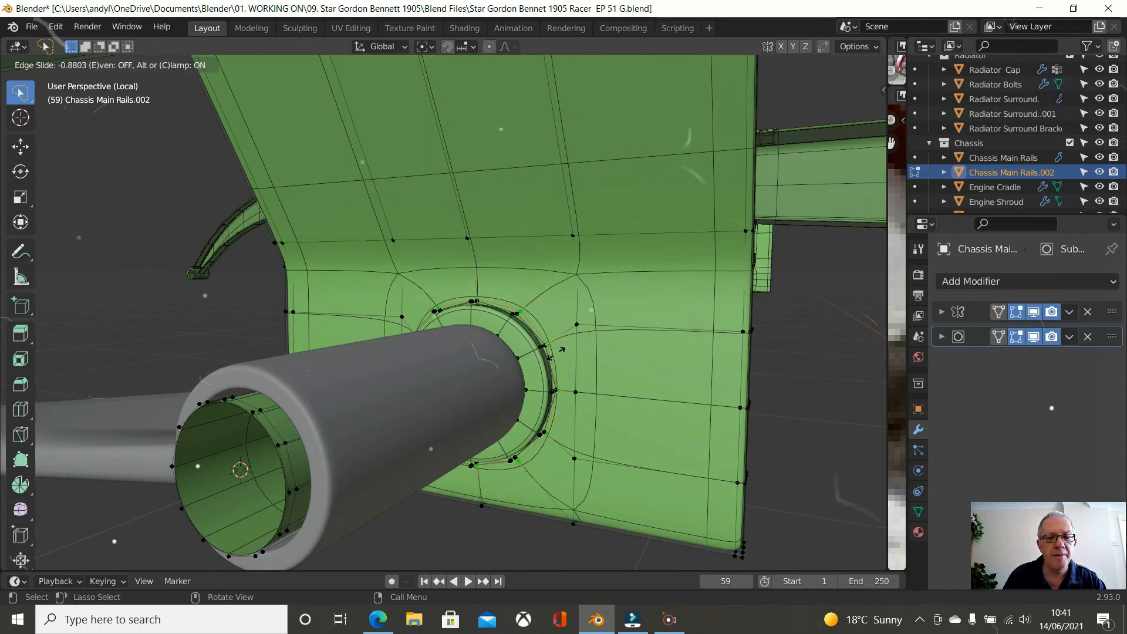
click(556, 349)
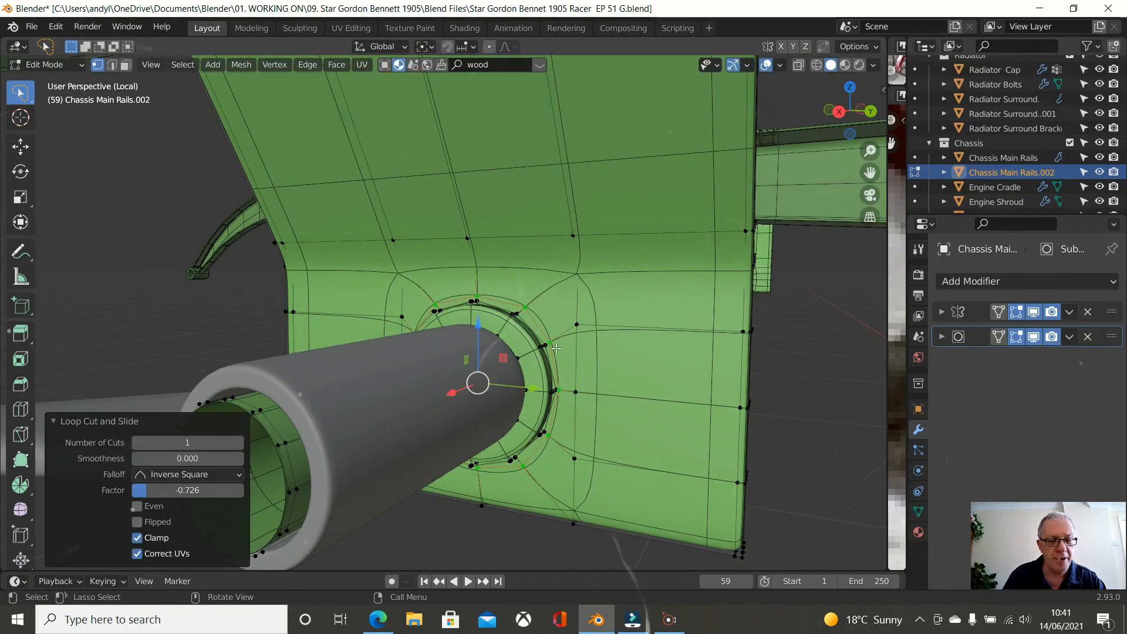
key(Tab)
middle_drag(556, 348, 616, 386)
scroll(483, 355, down, 3)
scroll(655, 448, down, 1)
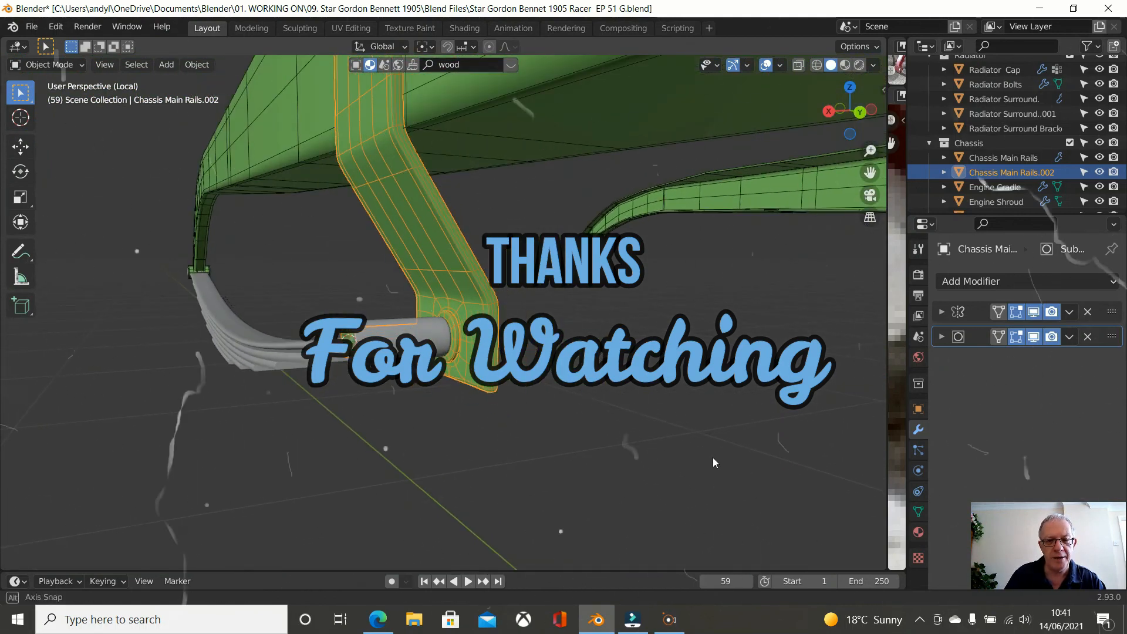
scroll(722, 455, up, 2)
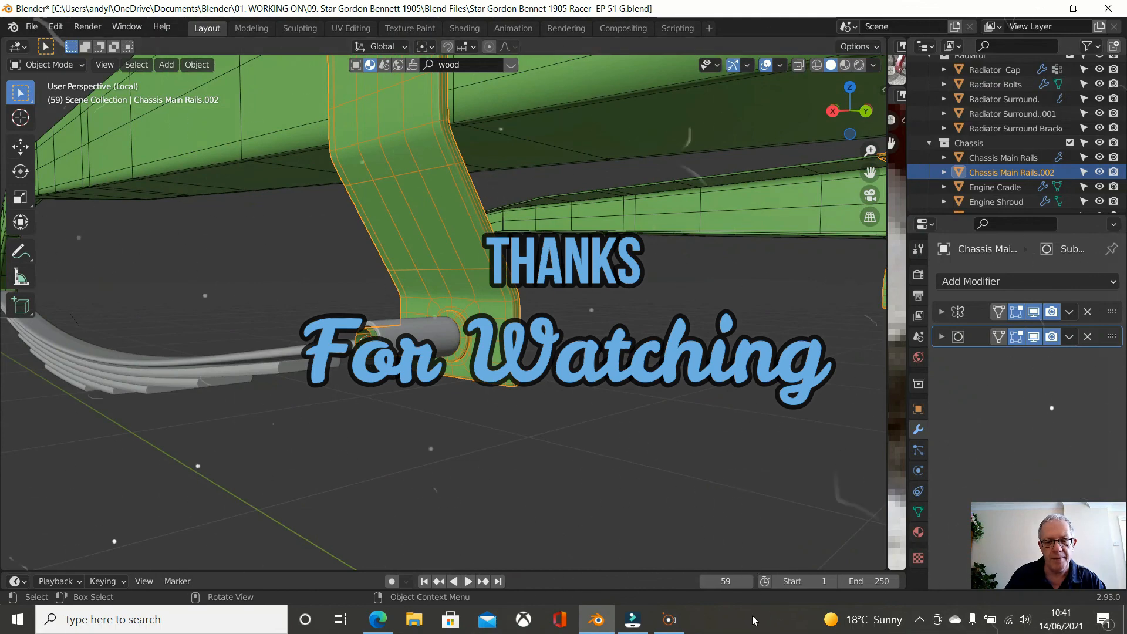